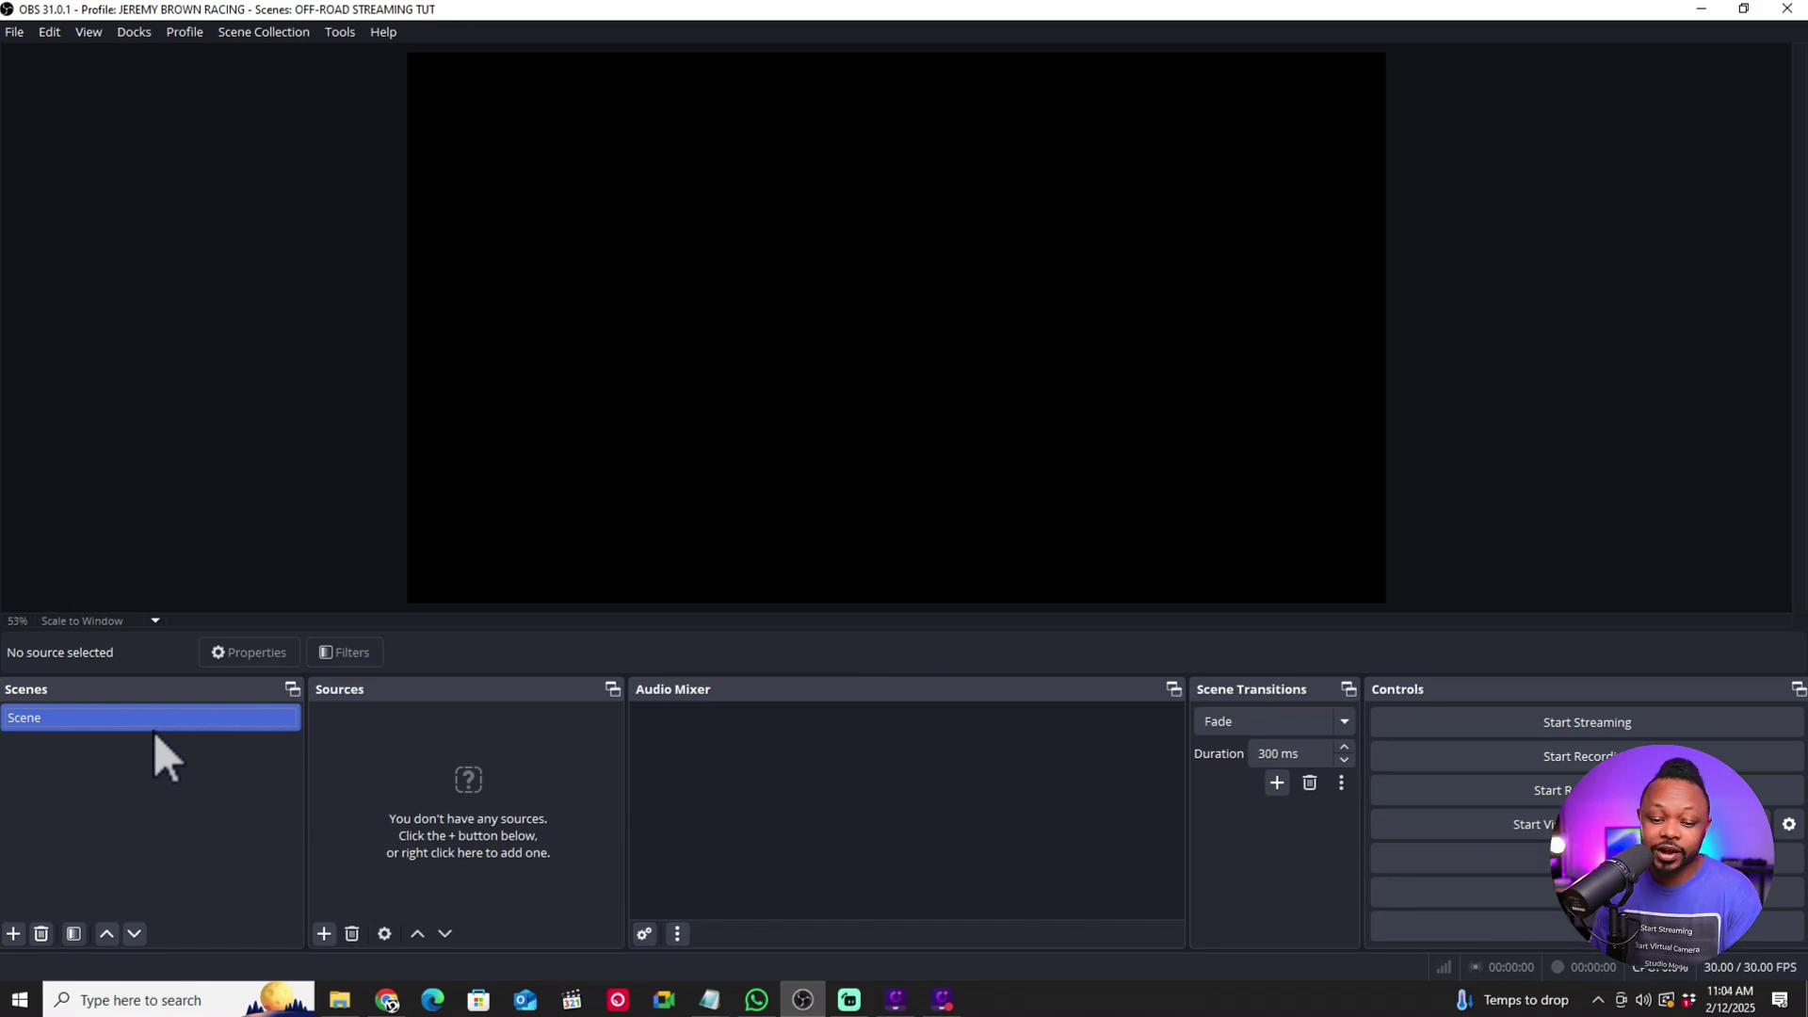
Step: Rename the existing scene to "CAM 1"
{"action": "left_click", "coordinate": [155, 730]}
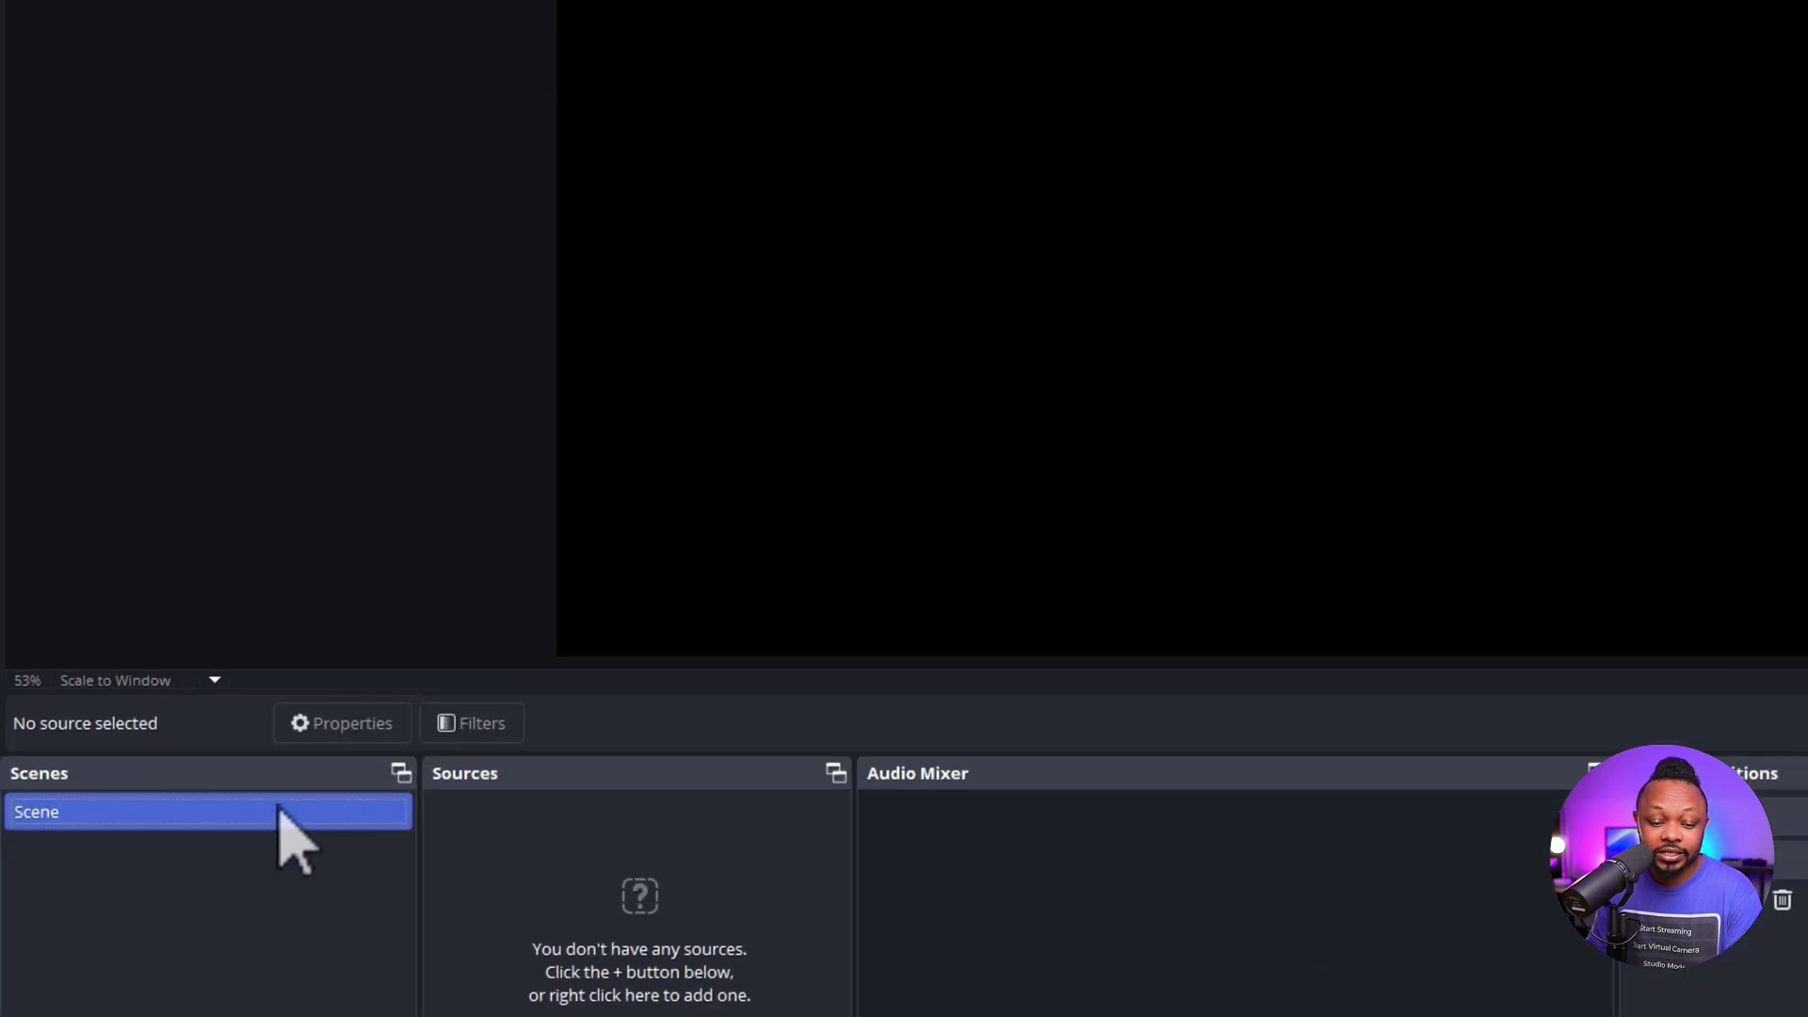
{"action": "right_click", "coordinate": [278, 810]}
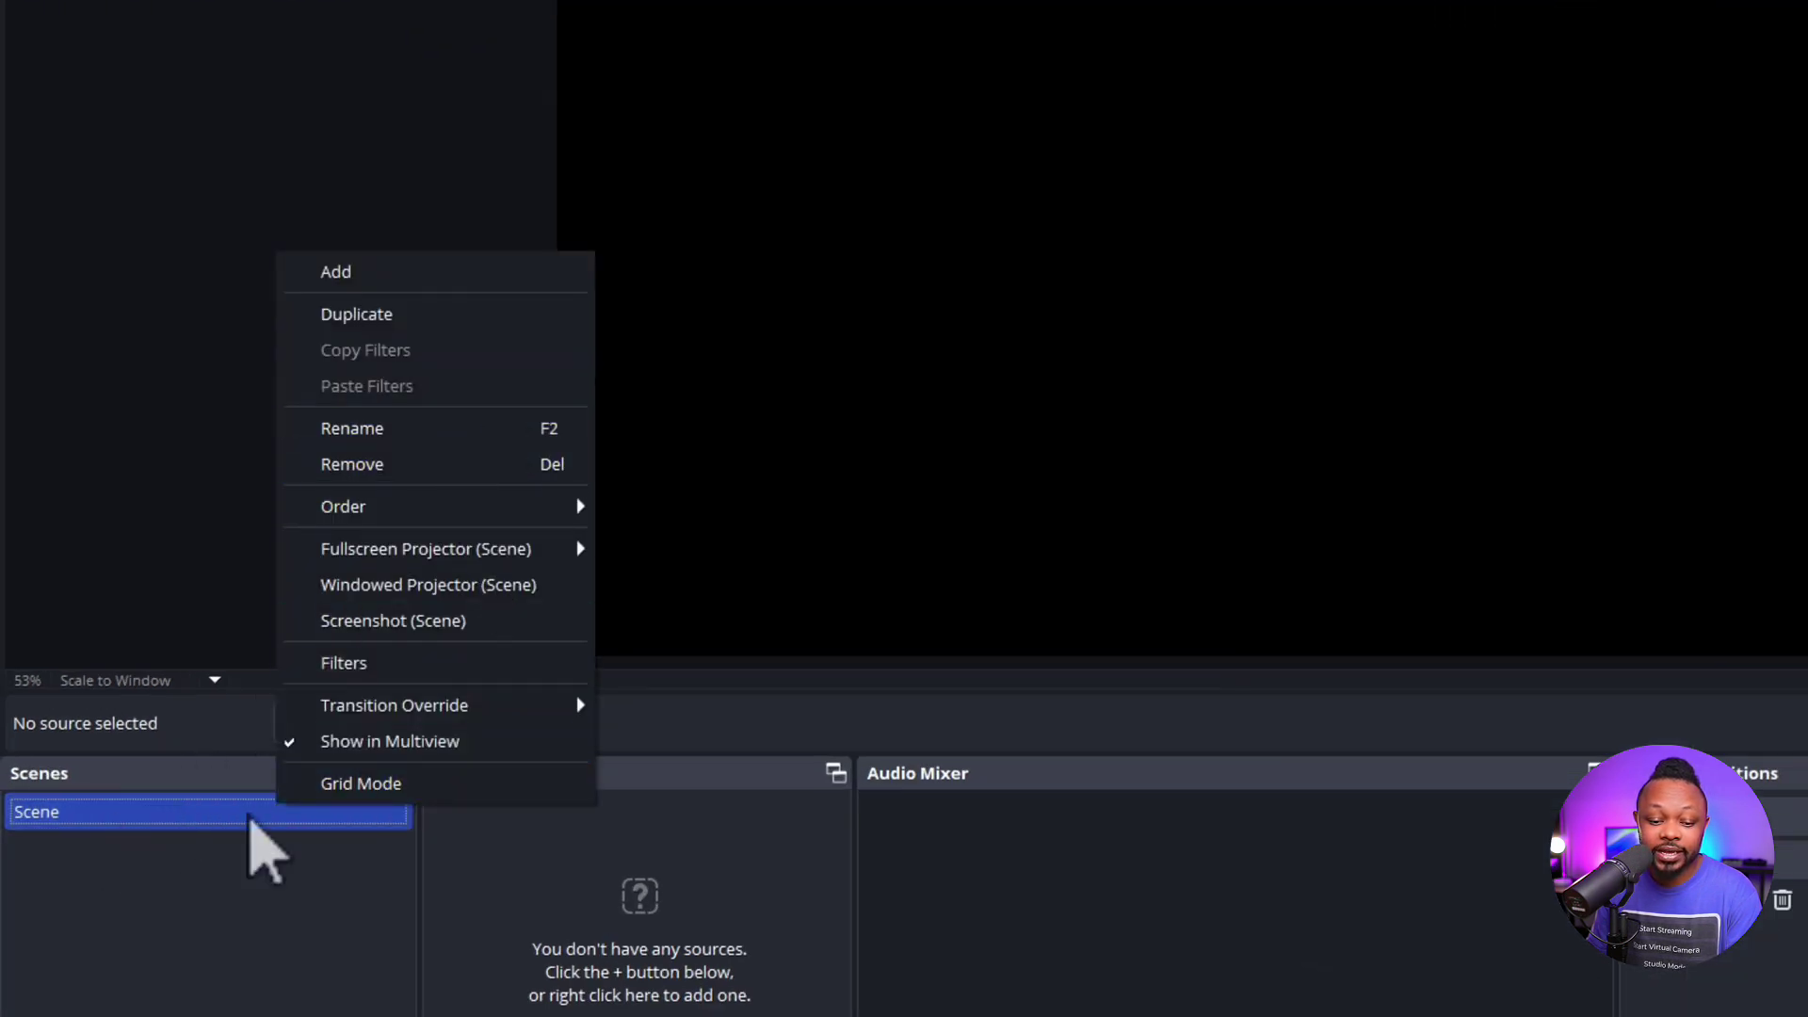
{"action": "left_click", "coordinate": [386, 431]}
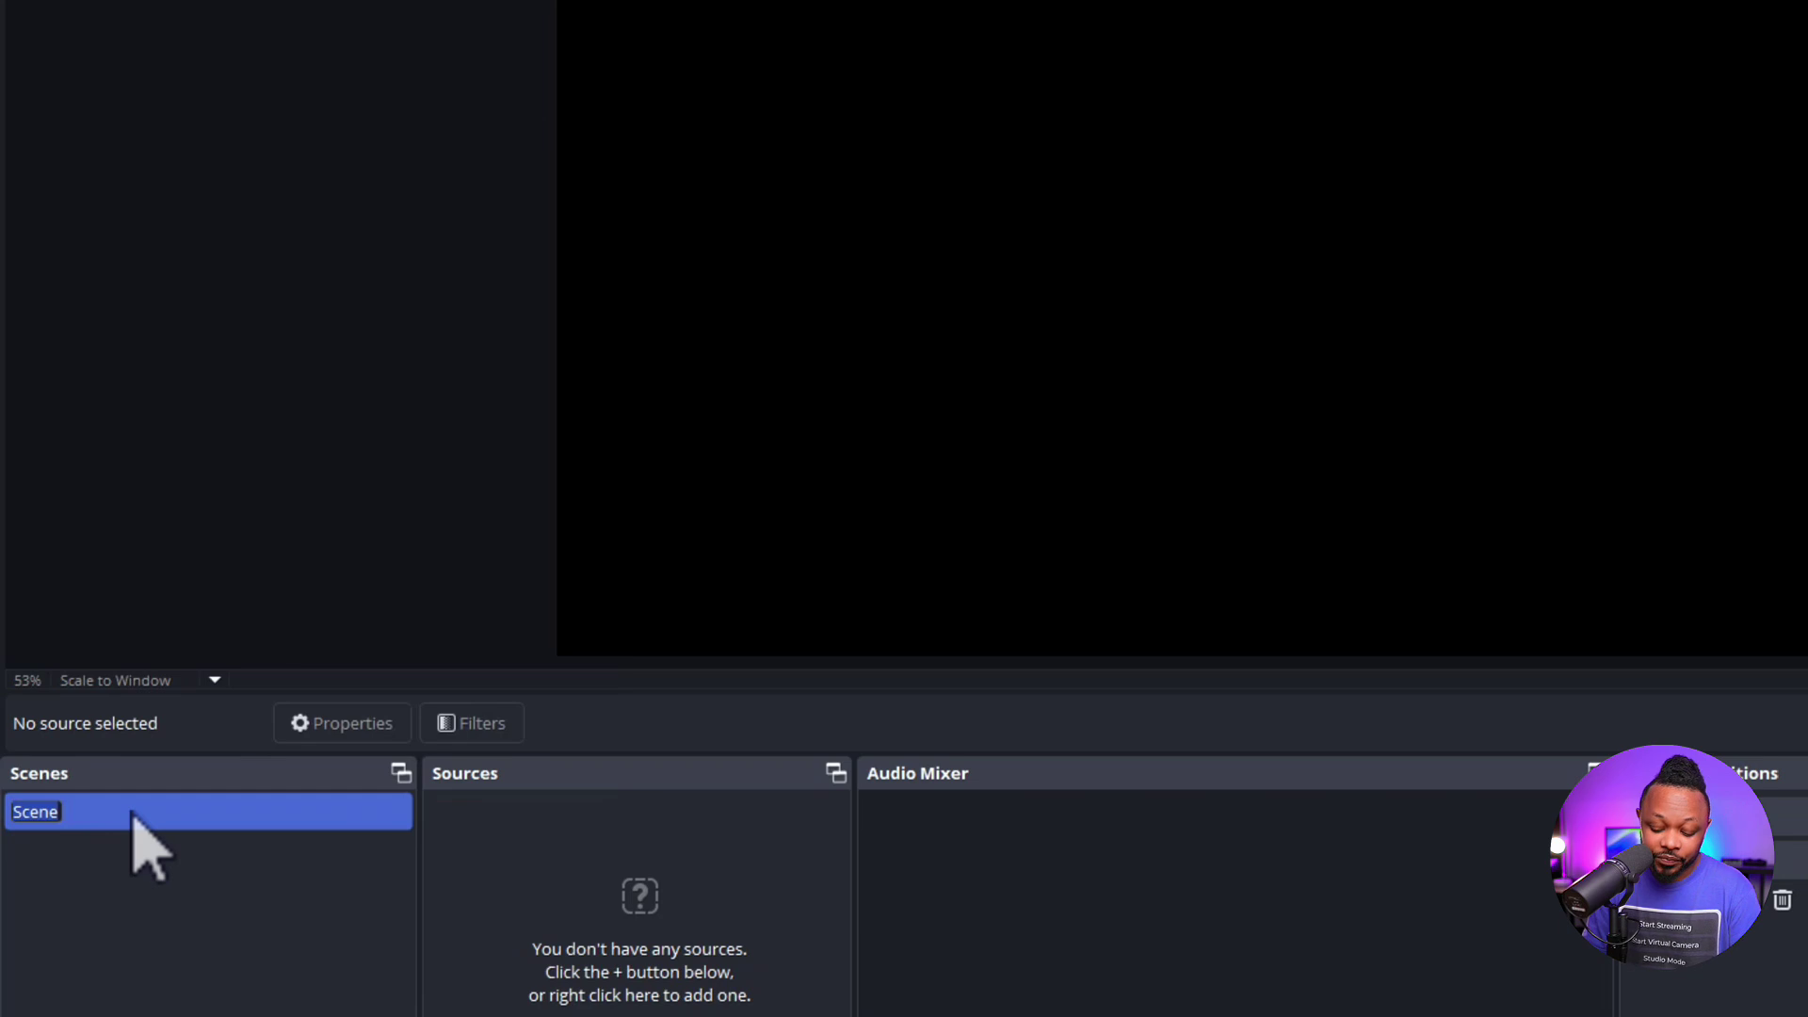
{"action": "type", "text": "CA"}
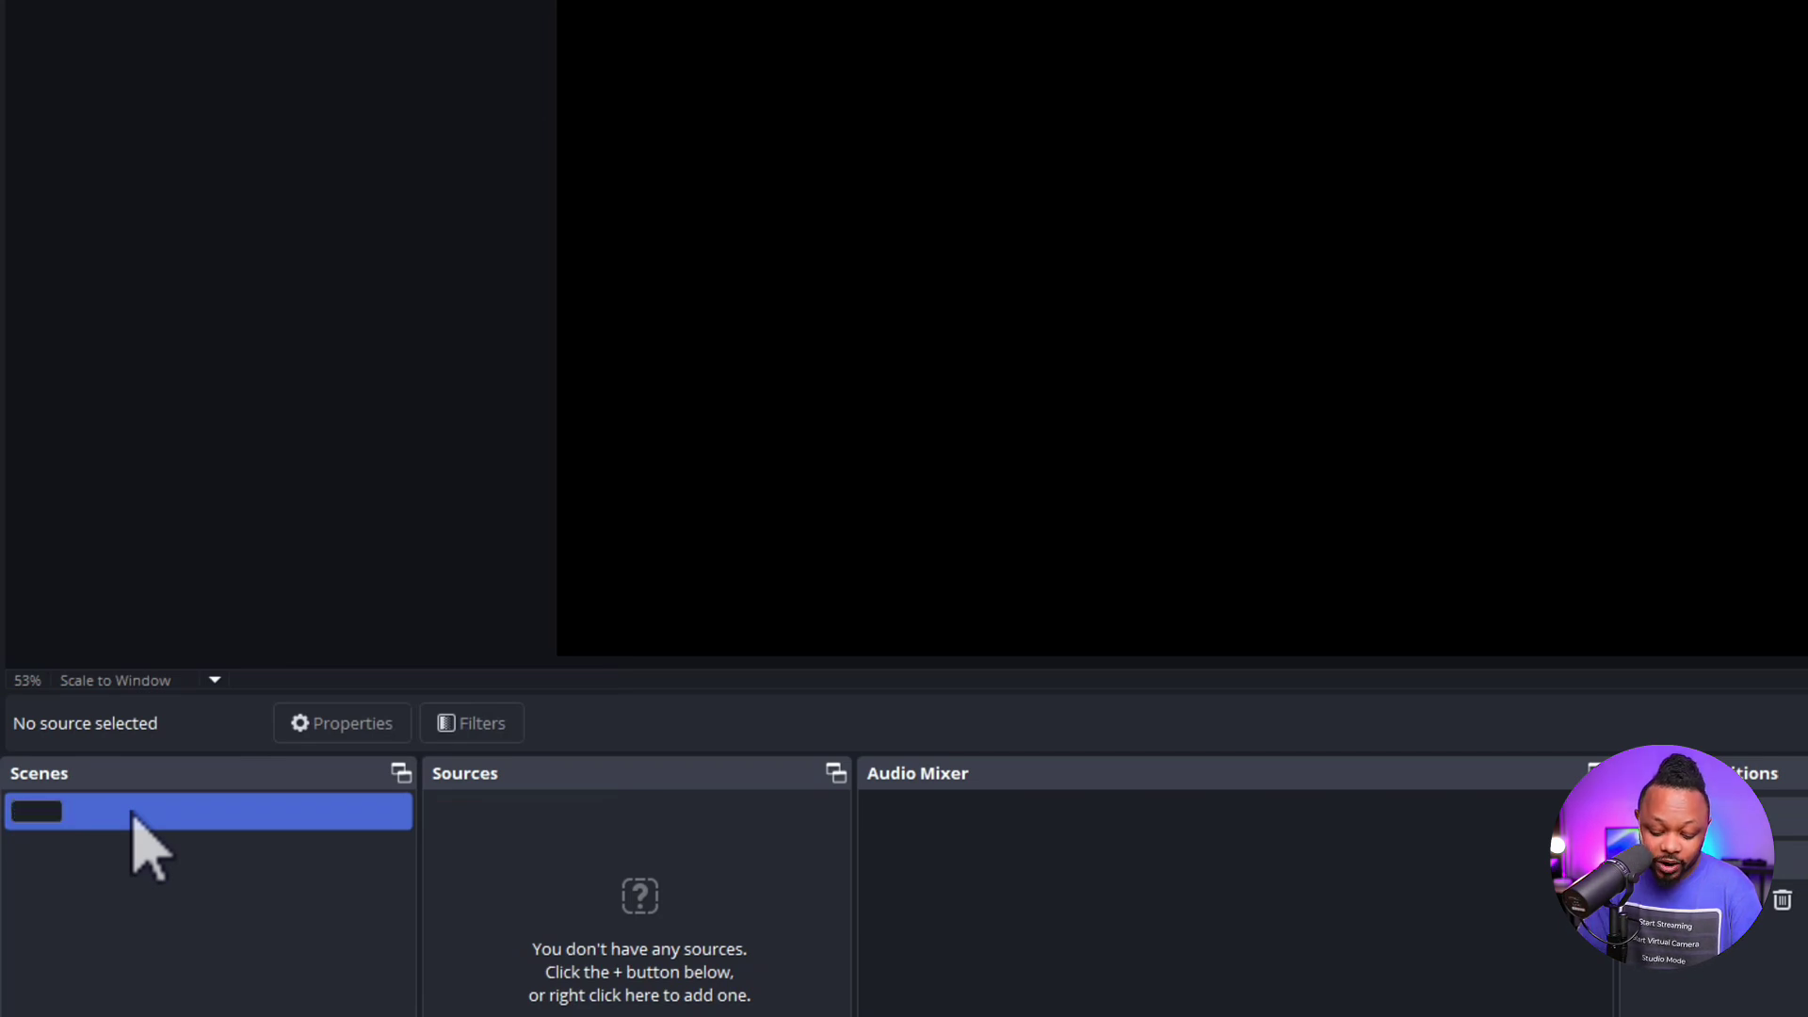
{"action": "type", "text": "M 1"}
{"action": "key", "text": "Return"}
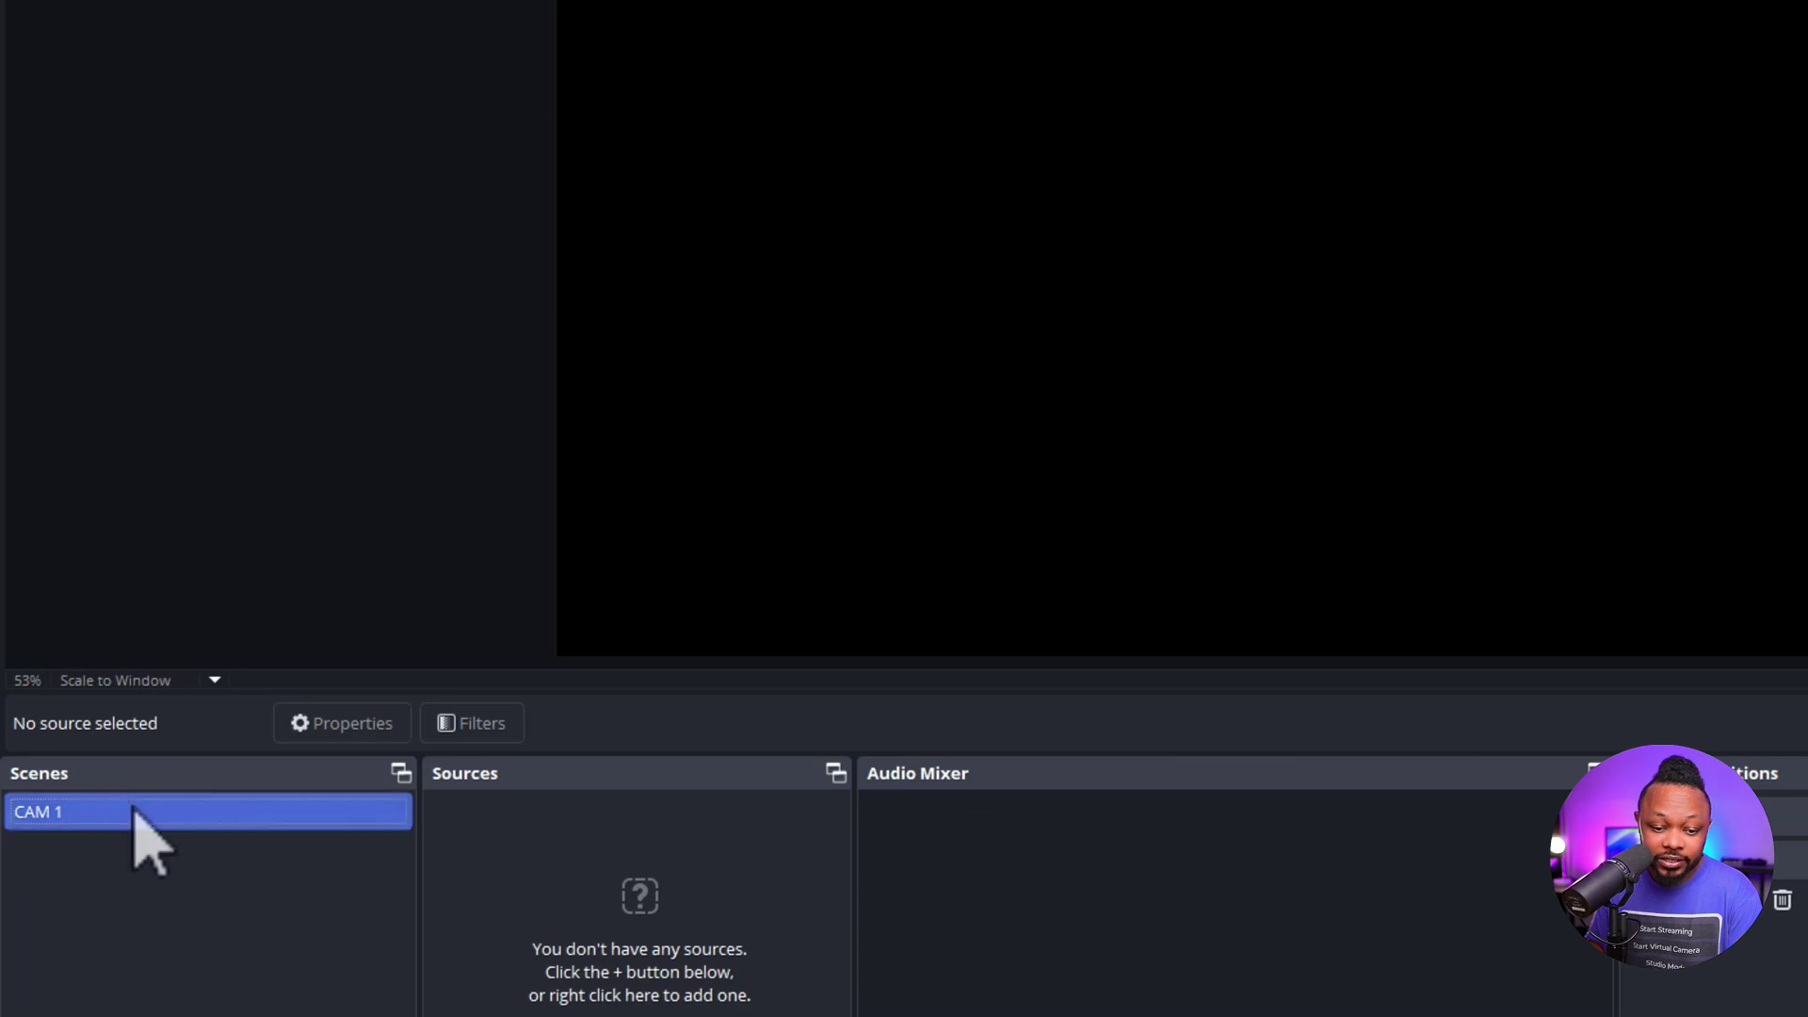
{"action": "left_click", "coordinate": [85, 810]}
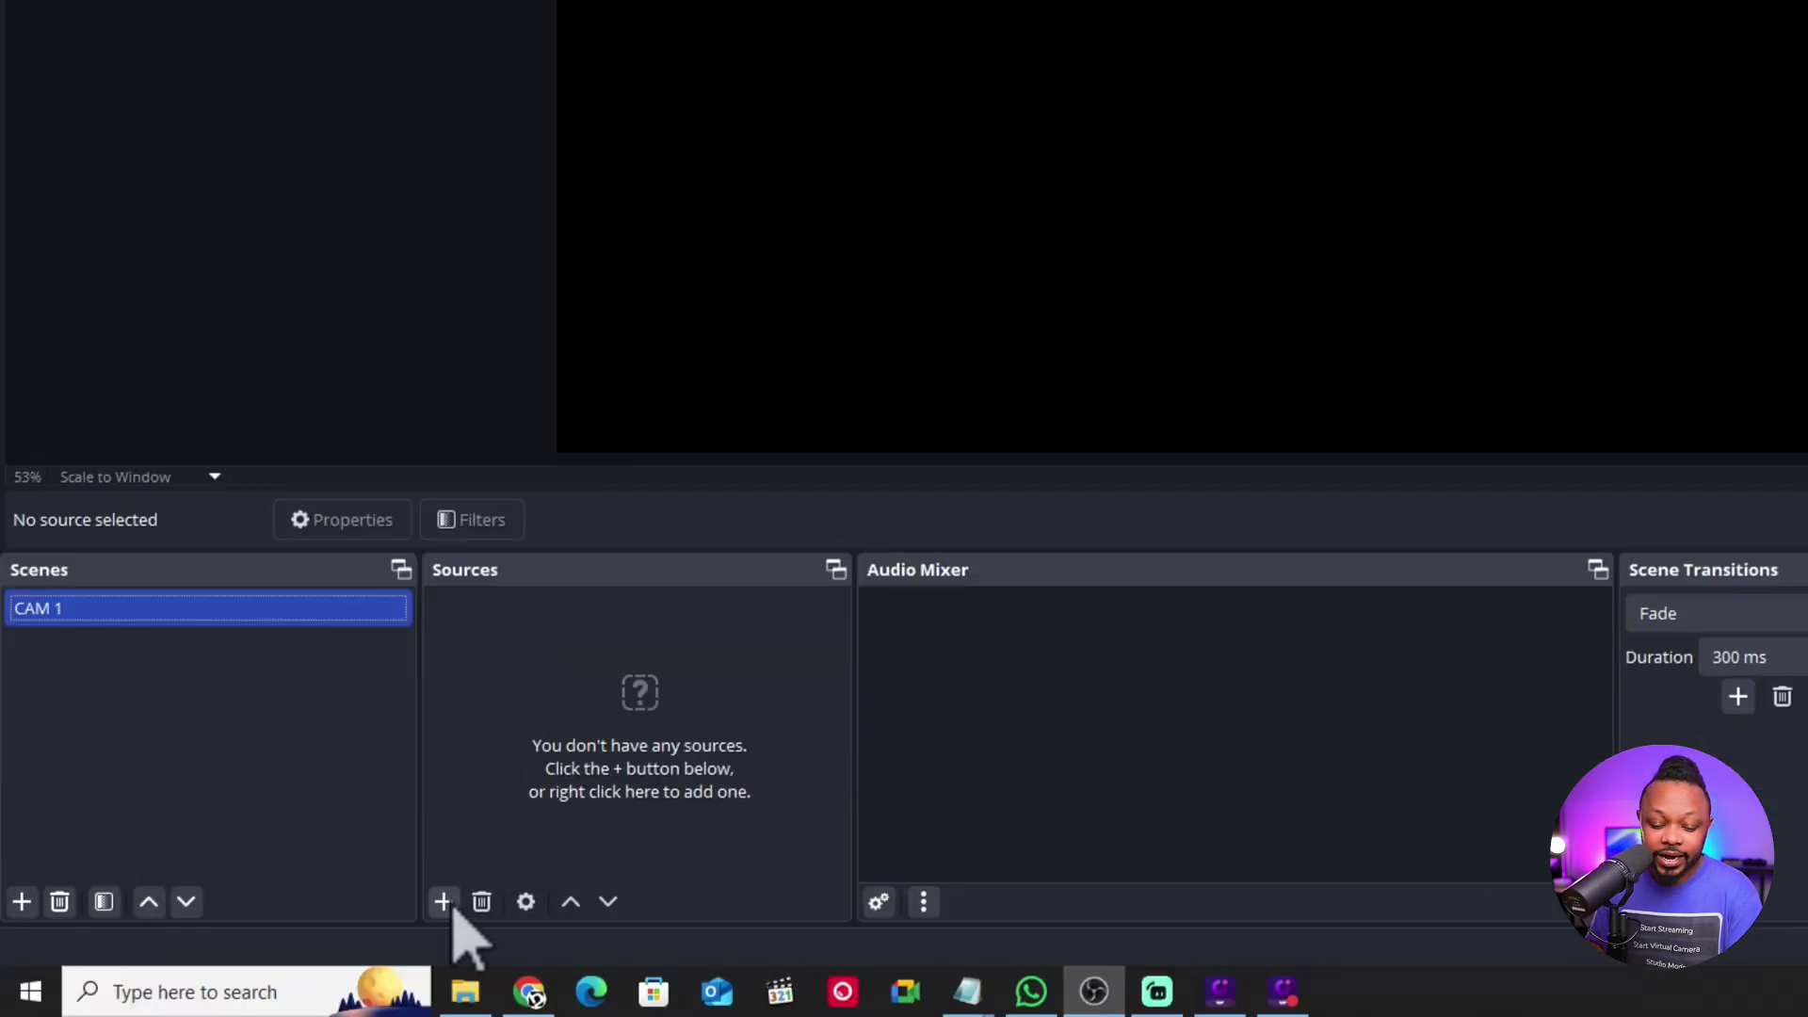
Step: Add a media source named "SRT CAM 1" to the CAM 1 scene and turn off its Local File option
{"action": "left_click", "coordinate": [448, 906]}
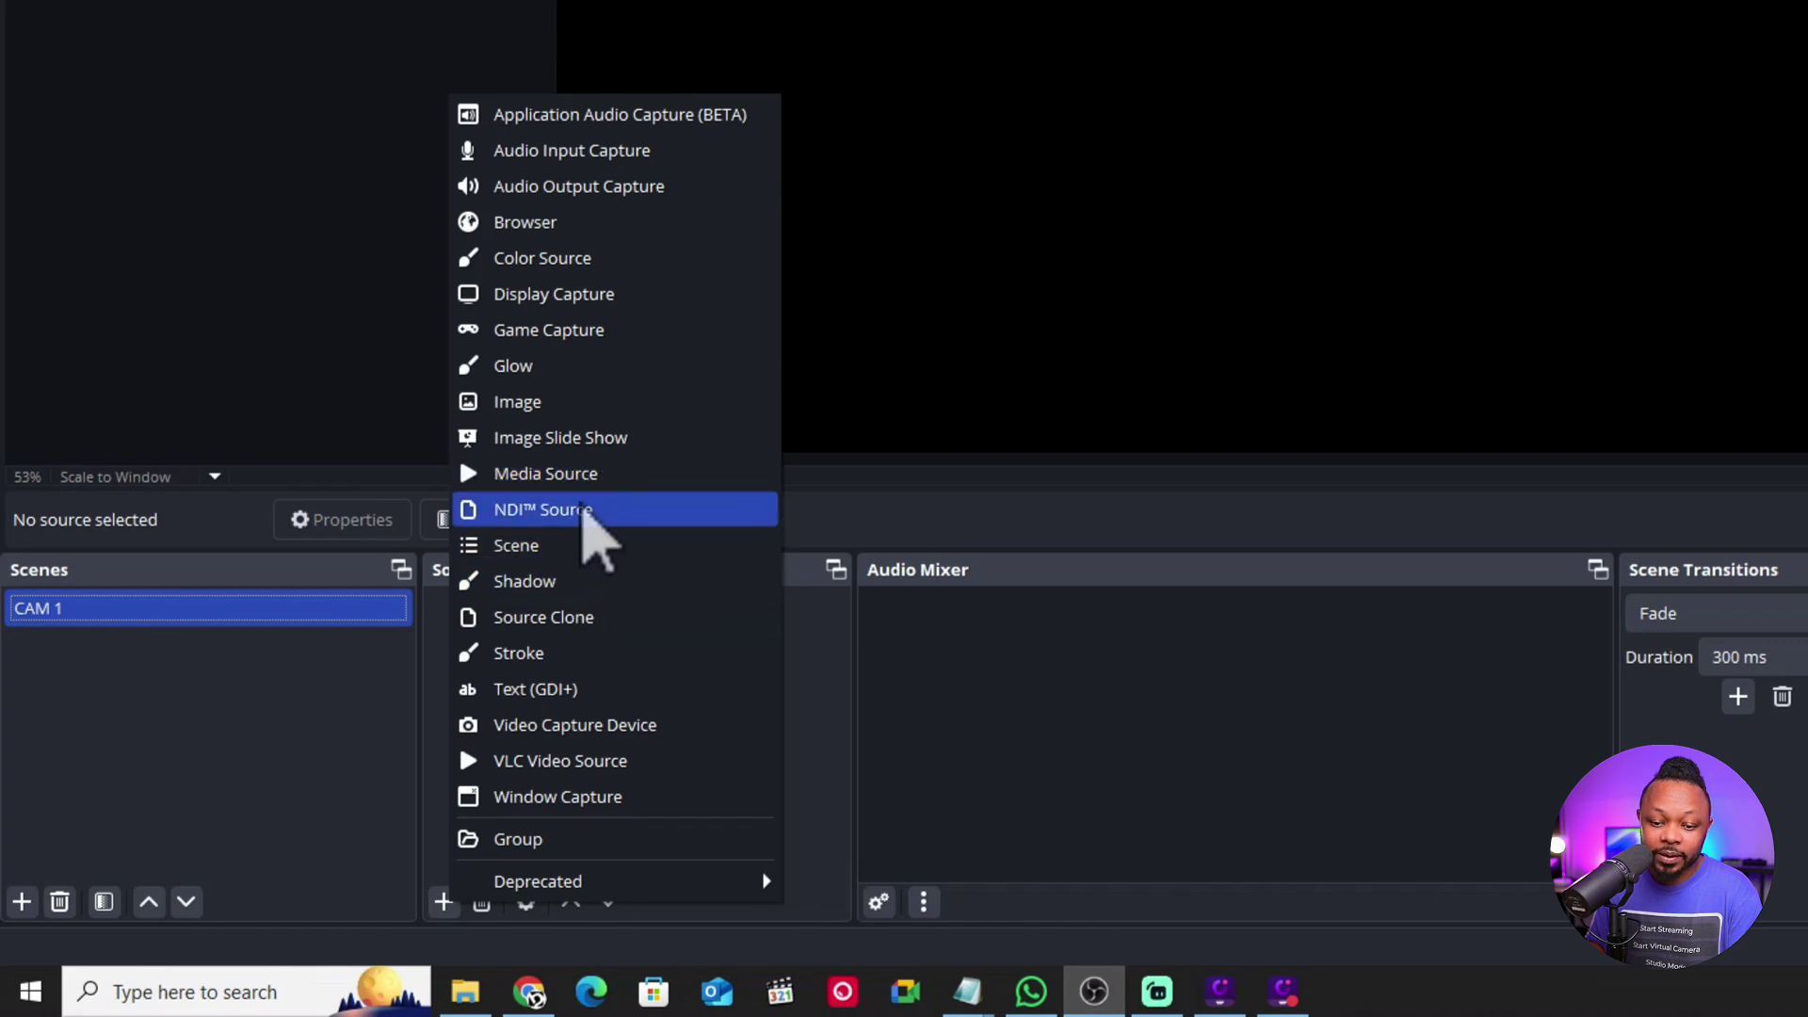
{"action": "left_click", "coordinate": [582, 476]}
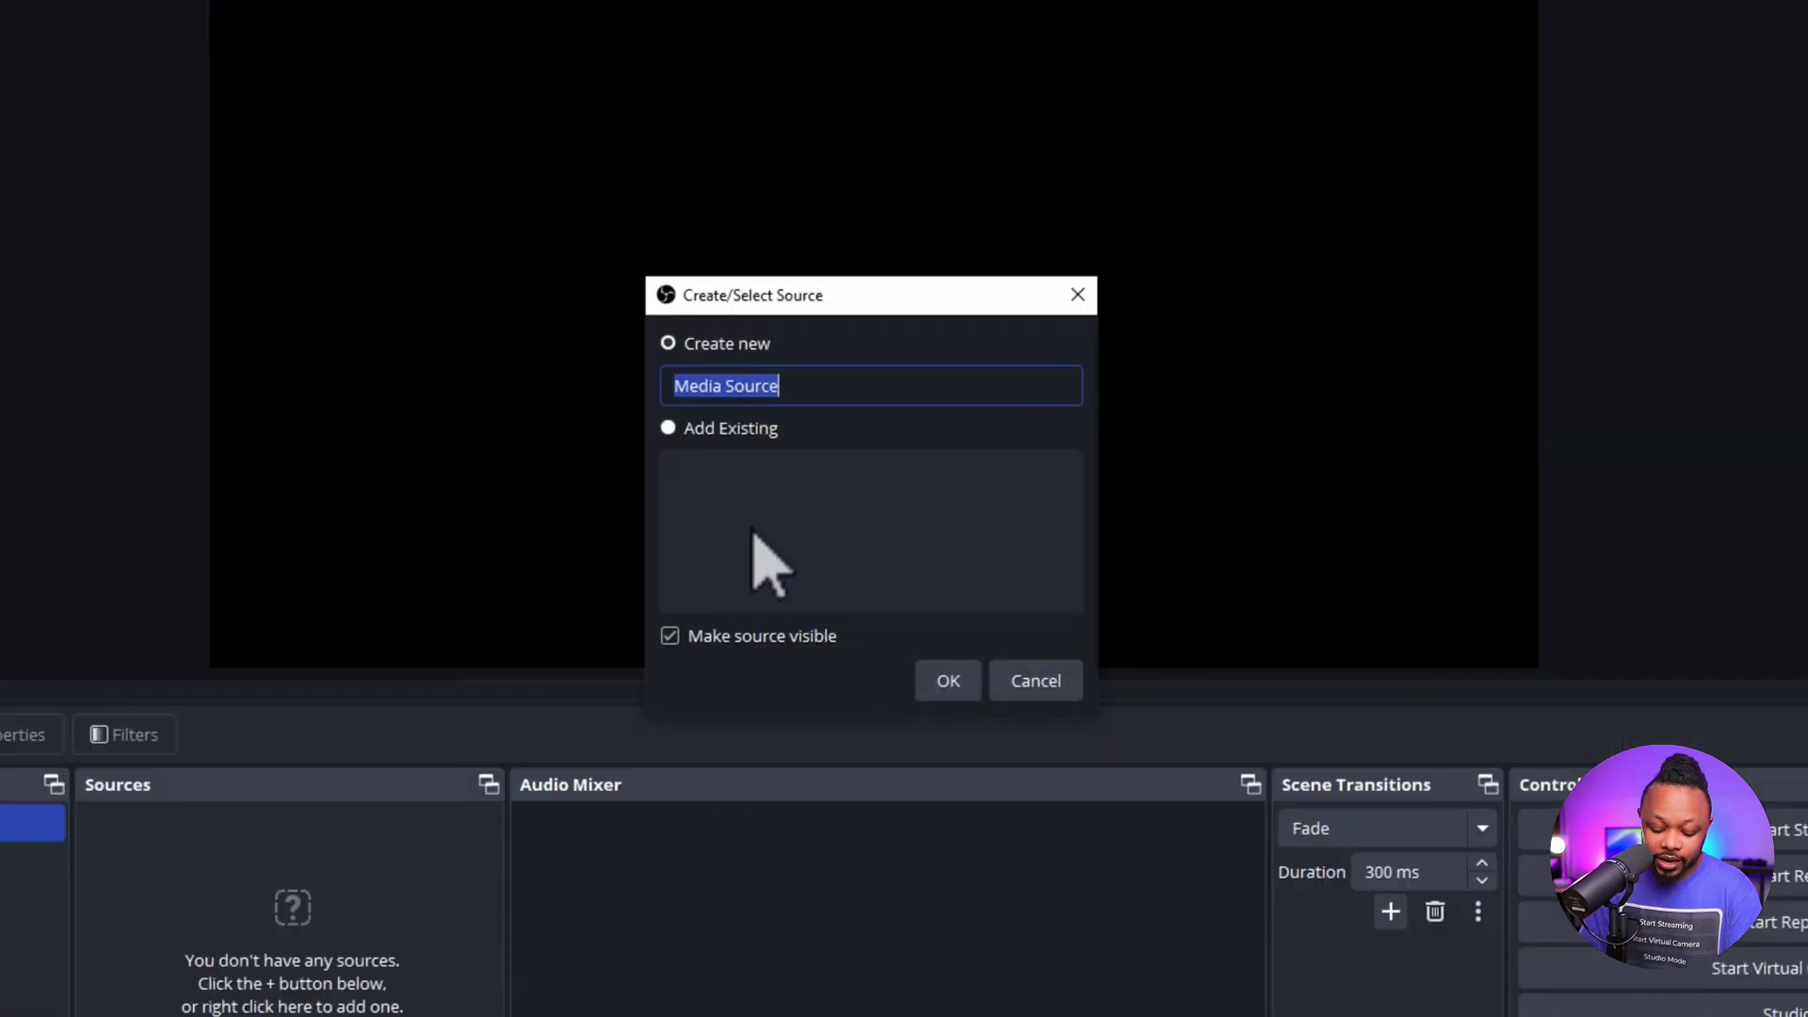
{"action": "type", "text": "SRT"}
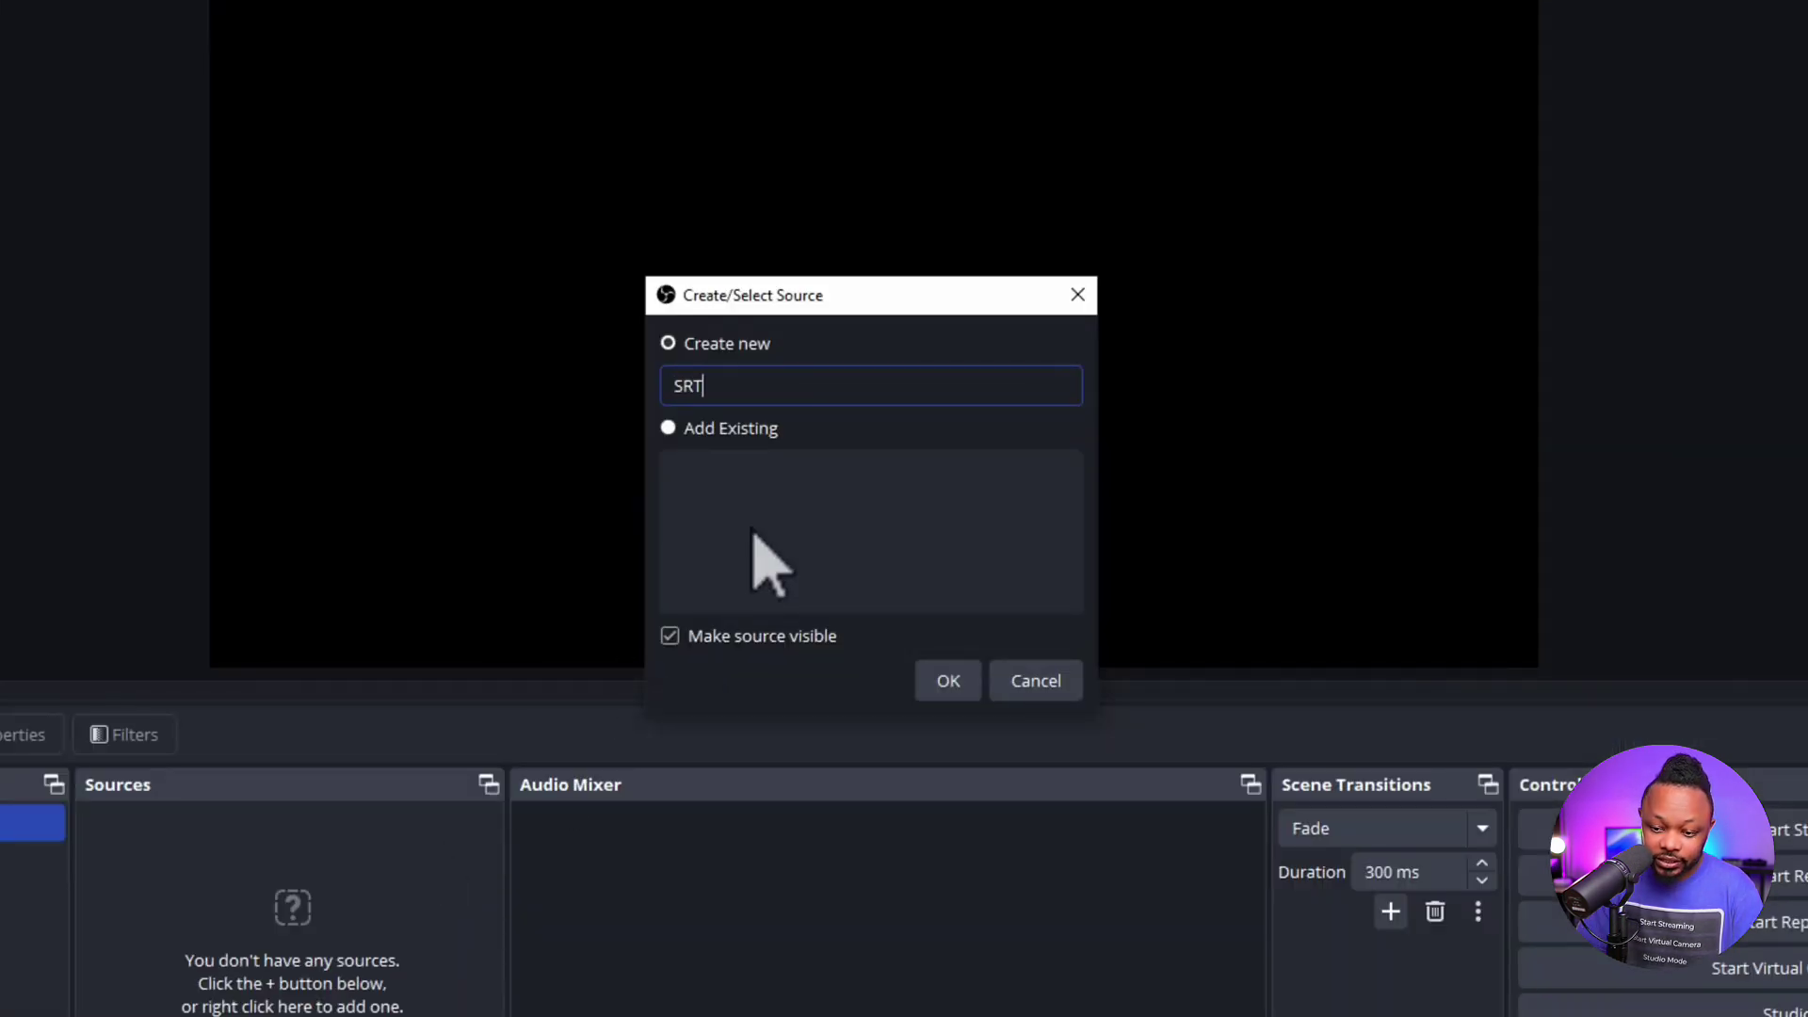
{"action": "type", "text": " CAM 1"}
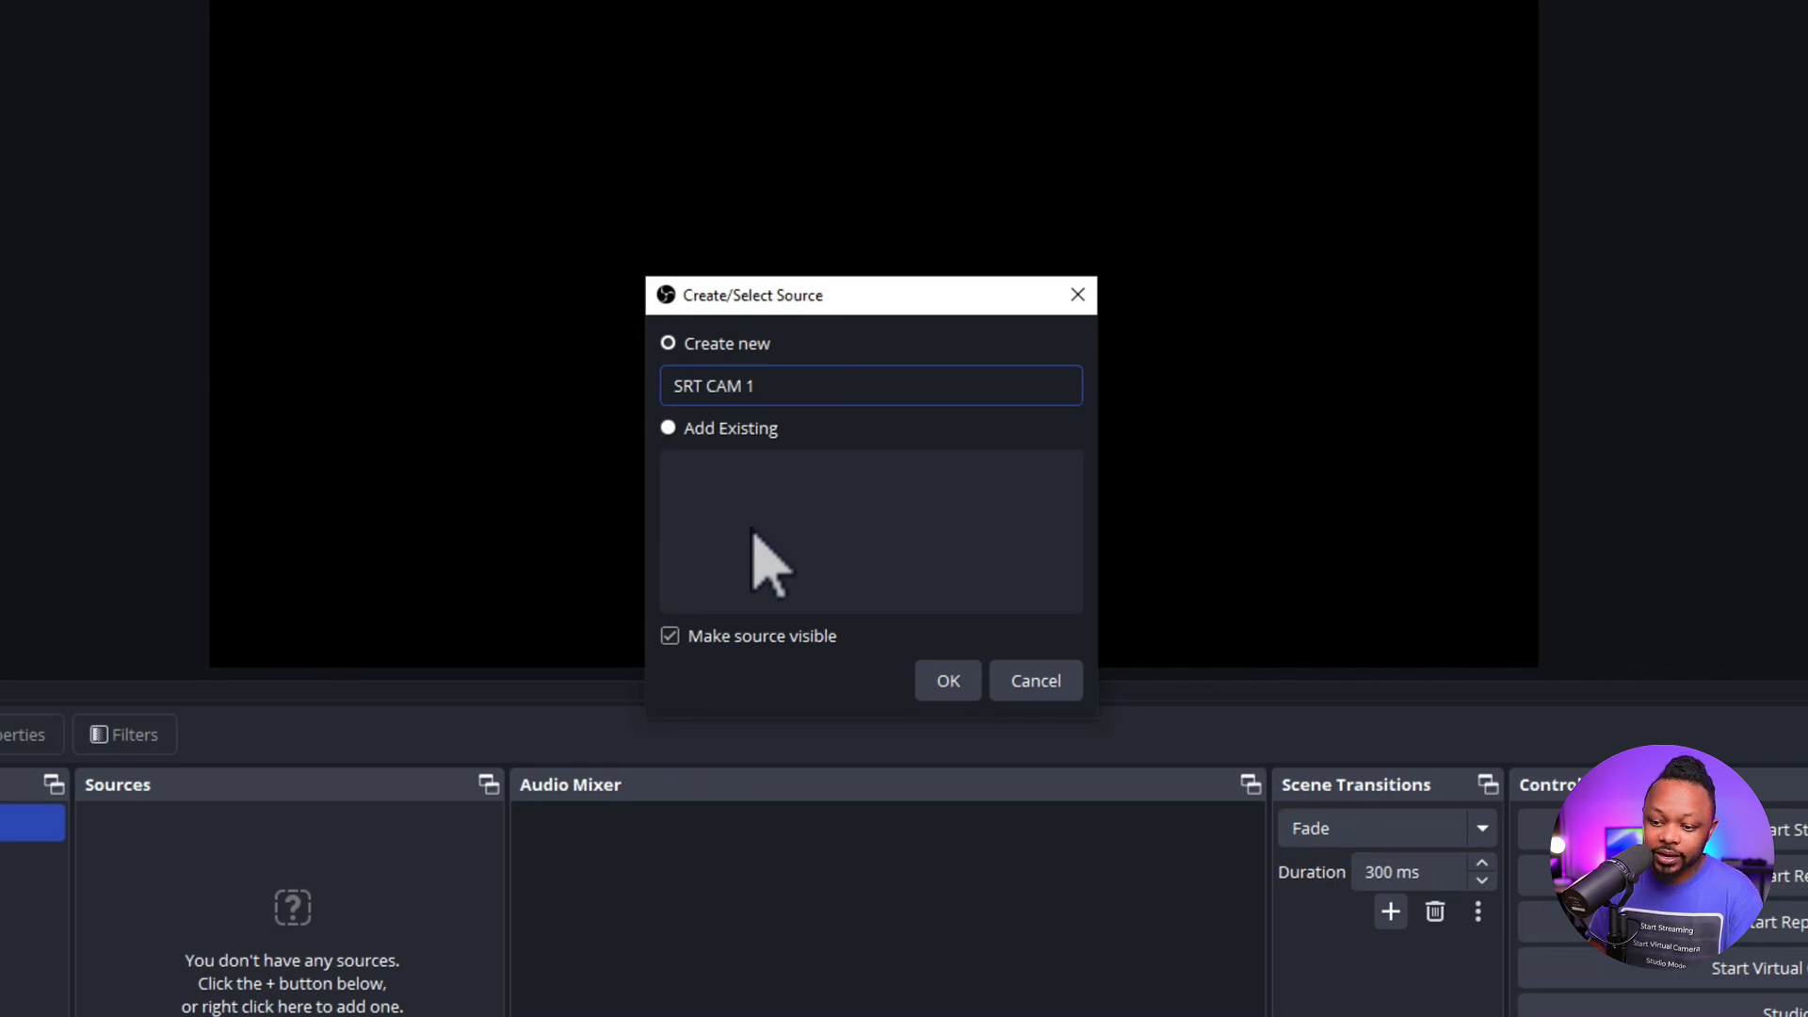
{"action": "left_click", "coordinate": [937, 689]}
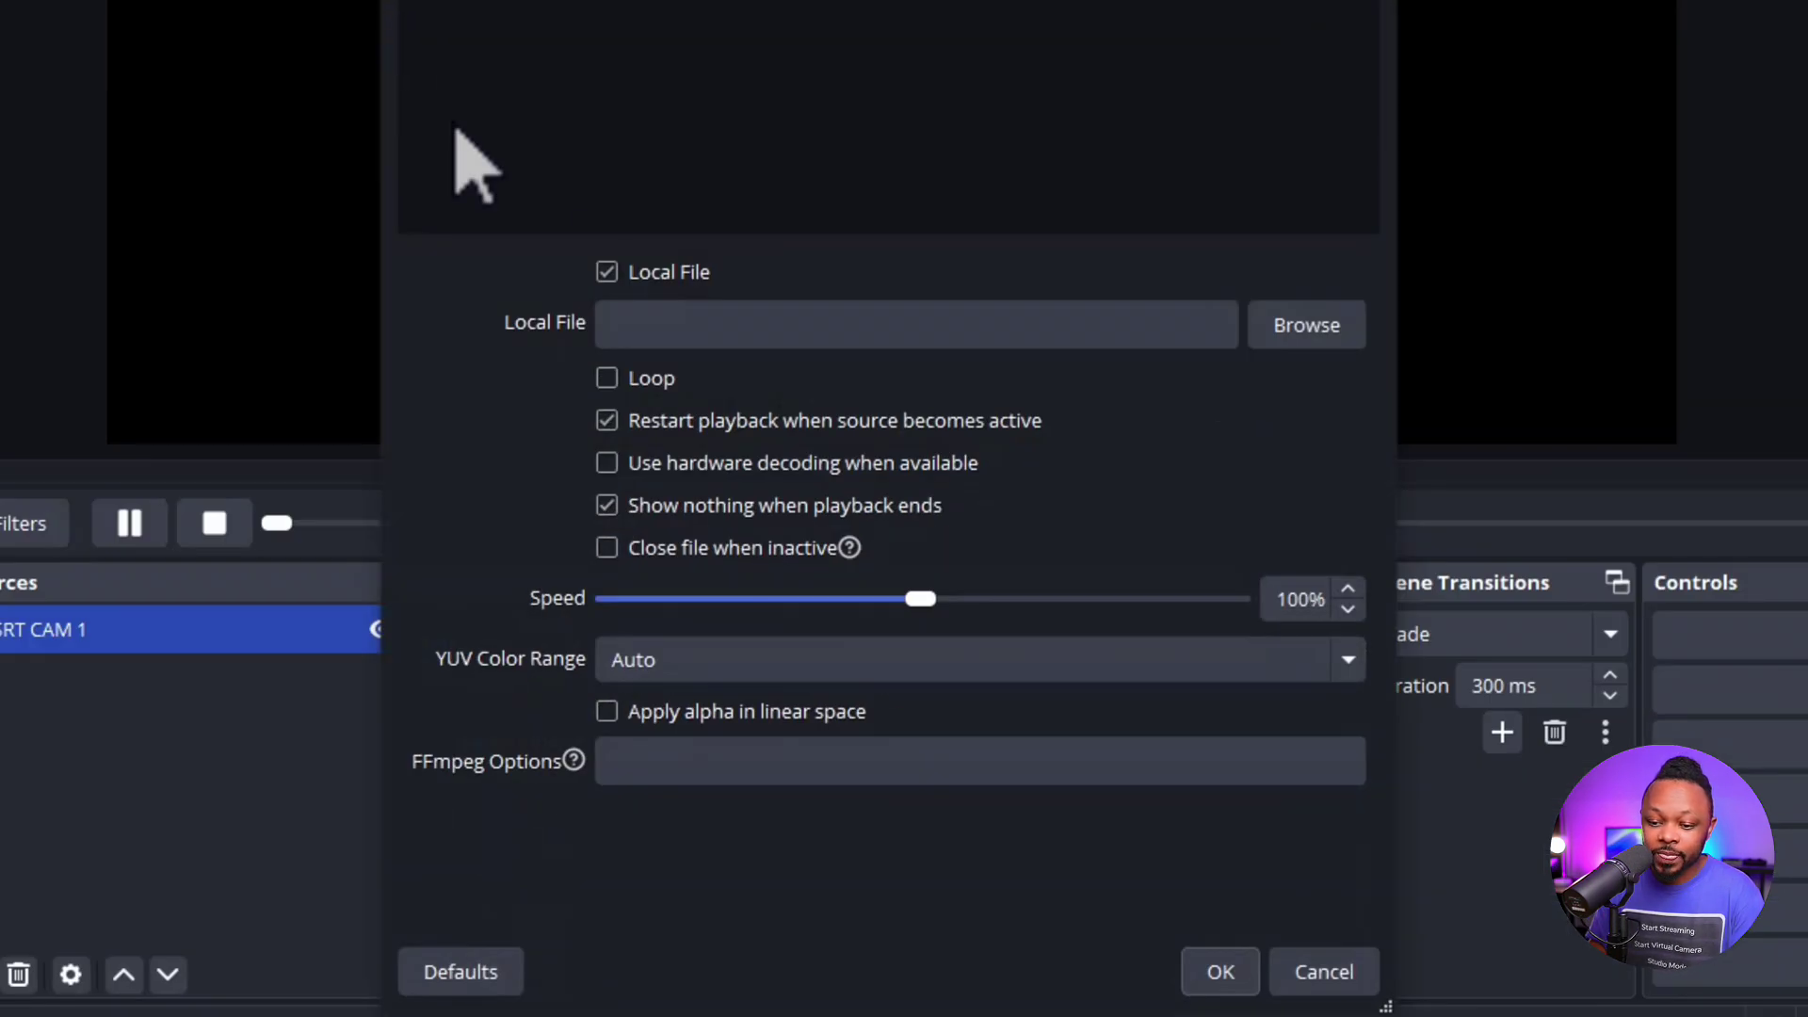
{"action": "left_click", "coordinate": [607, 273]}
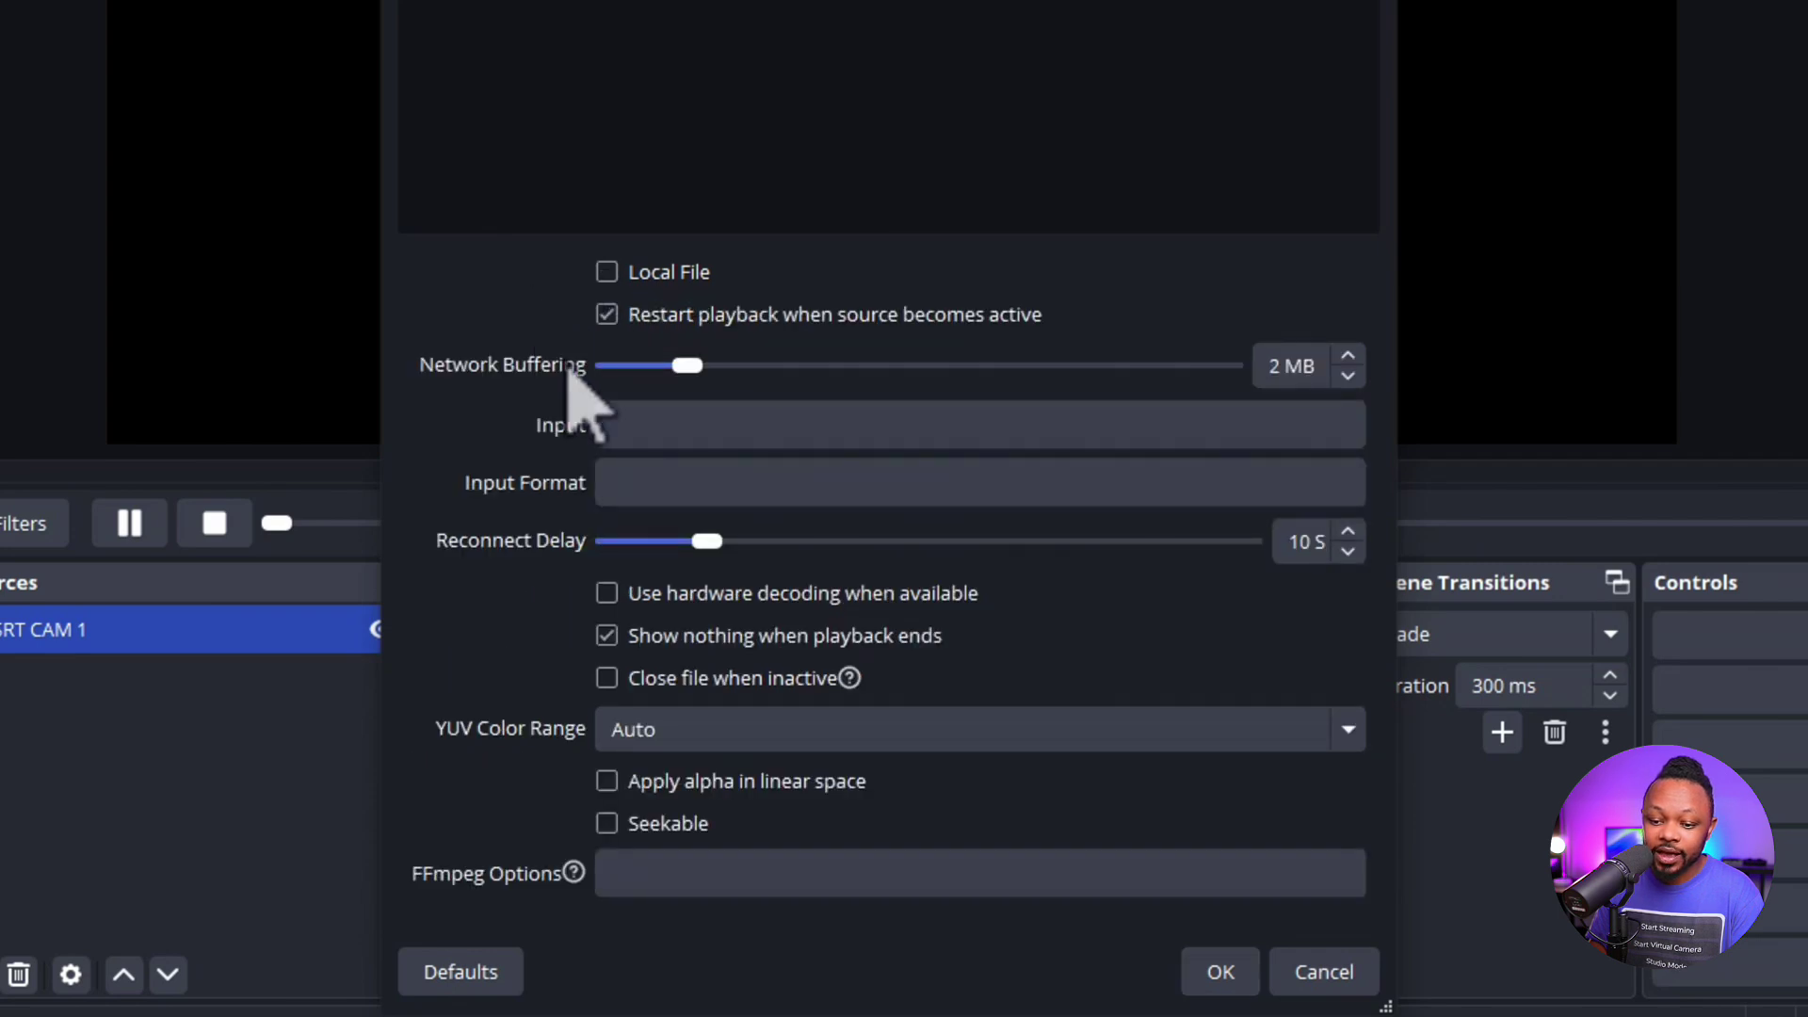
{"action": "left_click", "coordinate": [674, 429]}
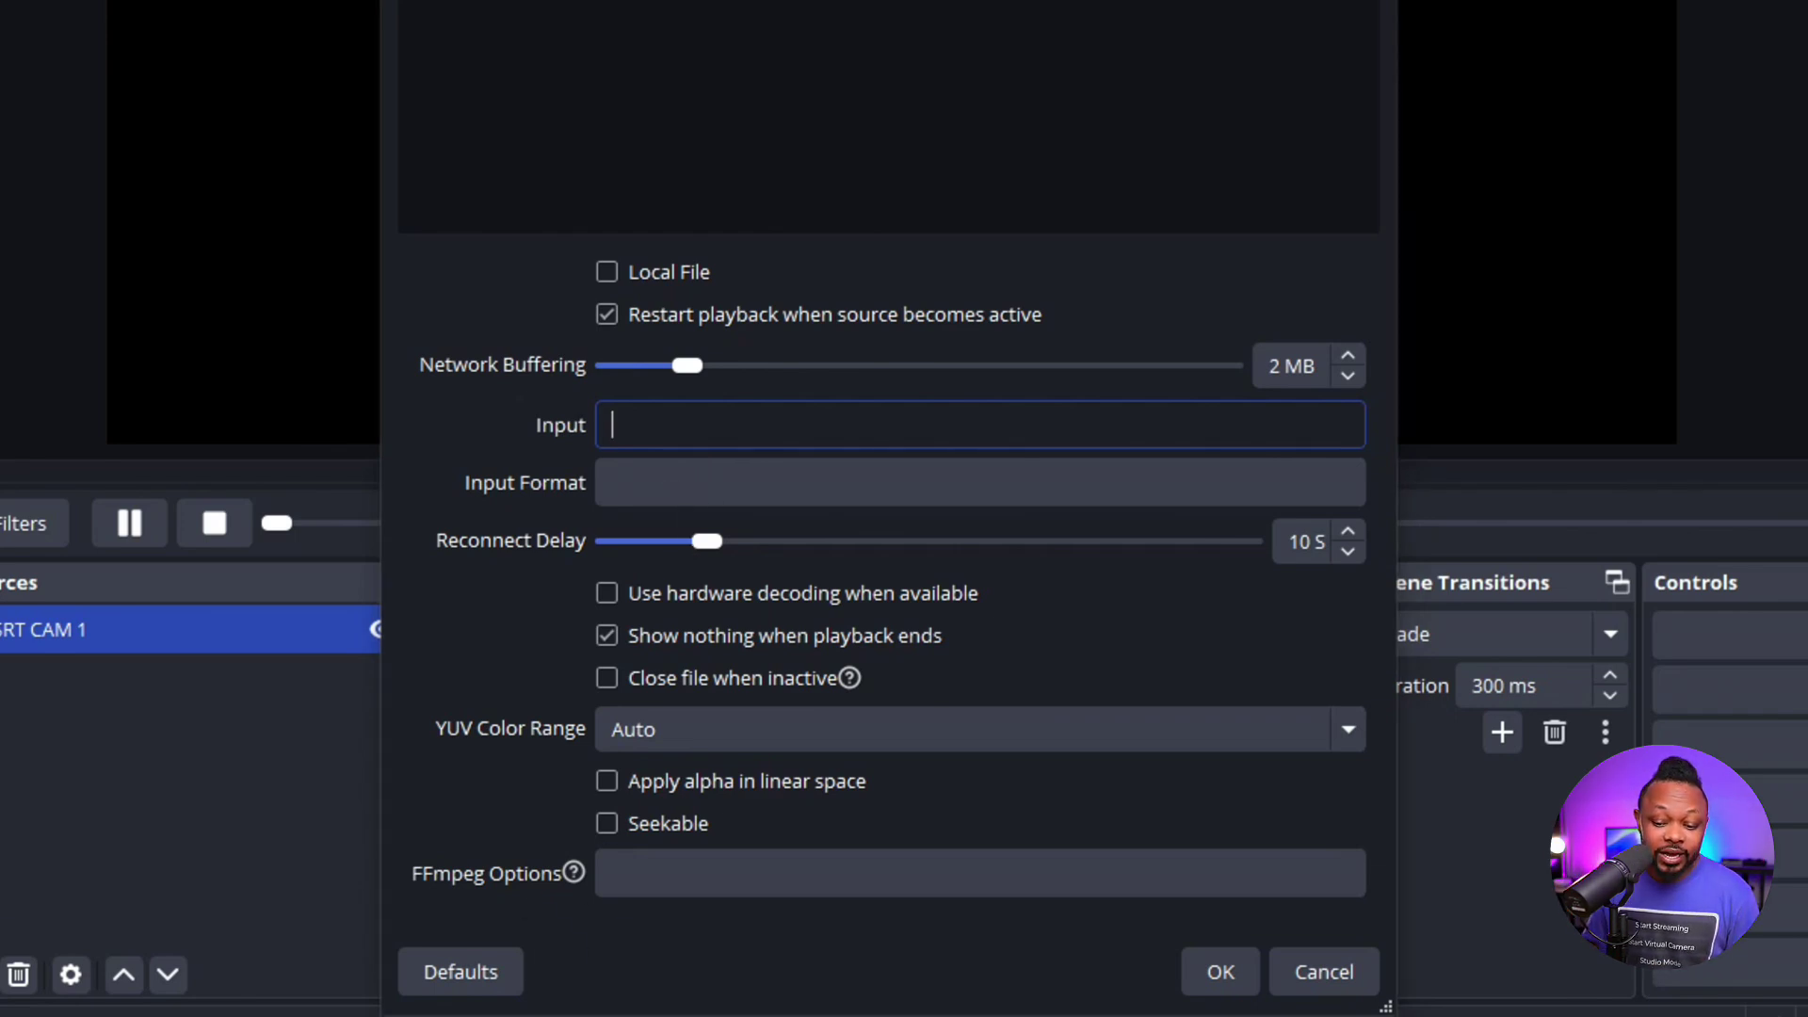
Step: Switch to Chrome and examine the Camera 1 and Camera 2 feeds on the Team Orbit Racing Live Stream page
{"action": "left_click", "coordinate": [694, 946]}
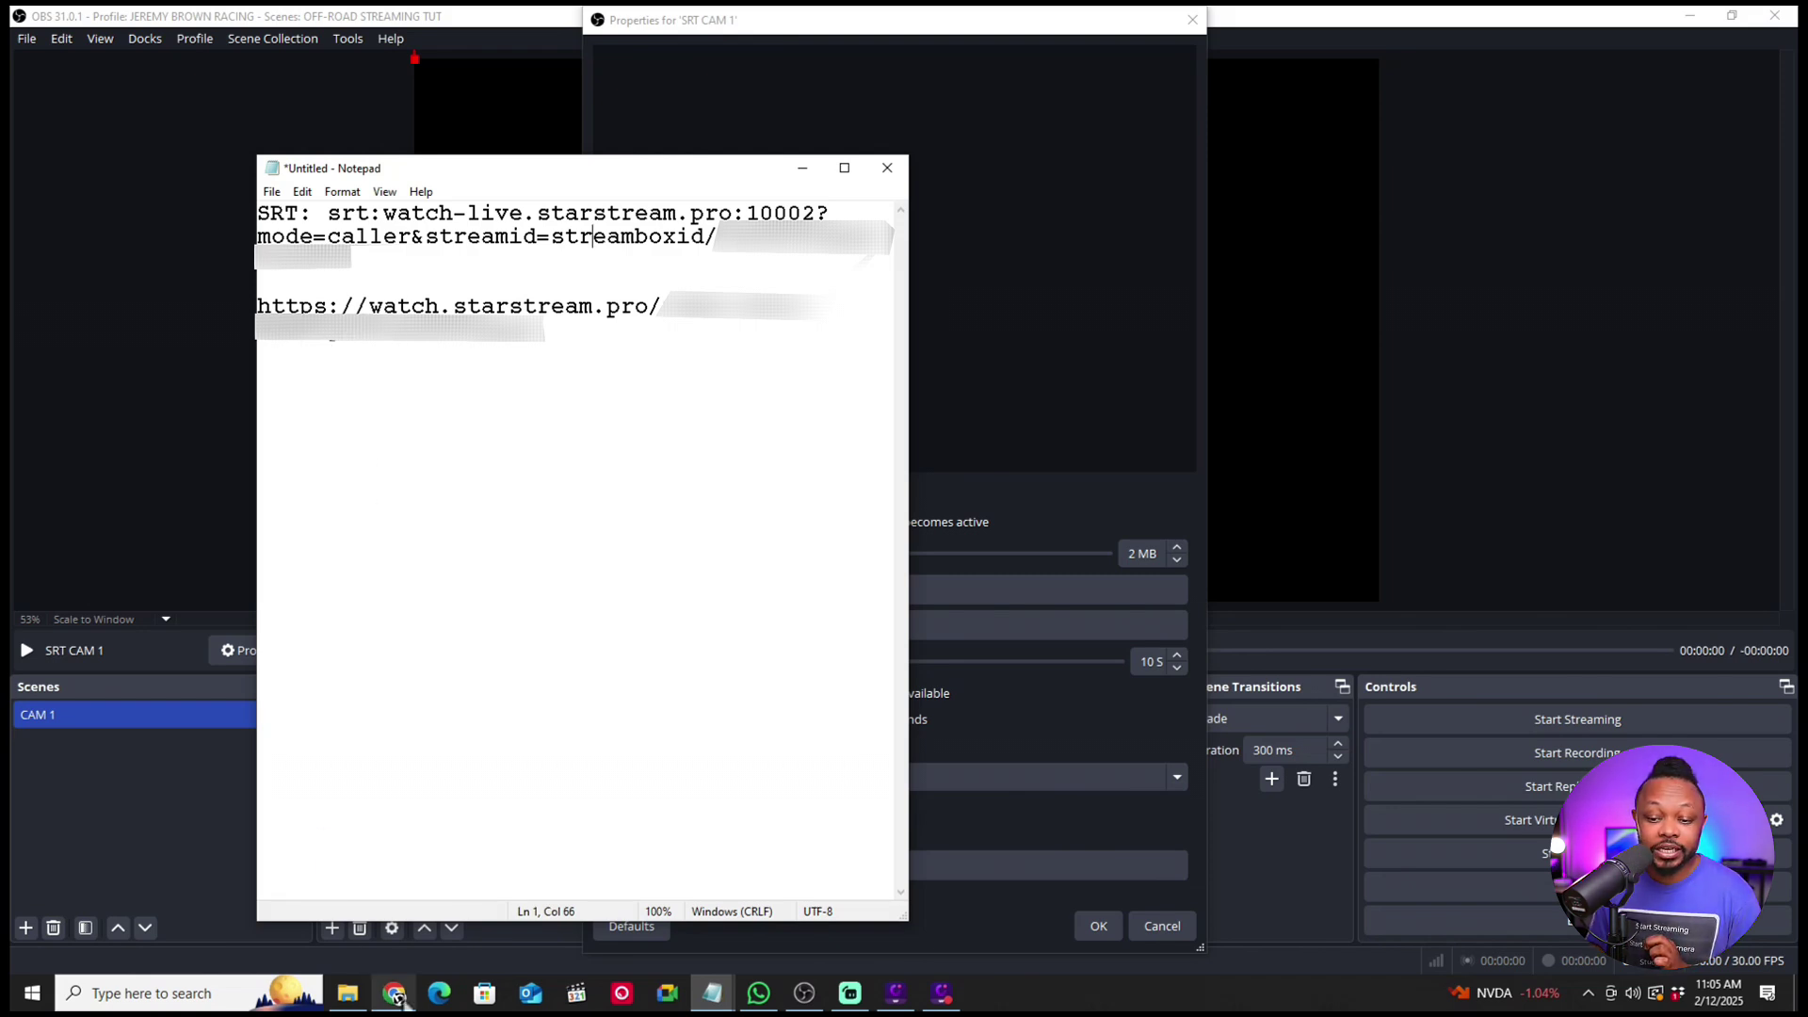
{"action": "left_click", "coordinate": [394, 993]}
{"action": "left_click", "coordinate": [450, 24]}
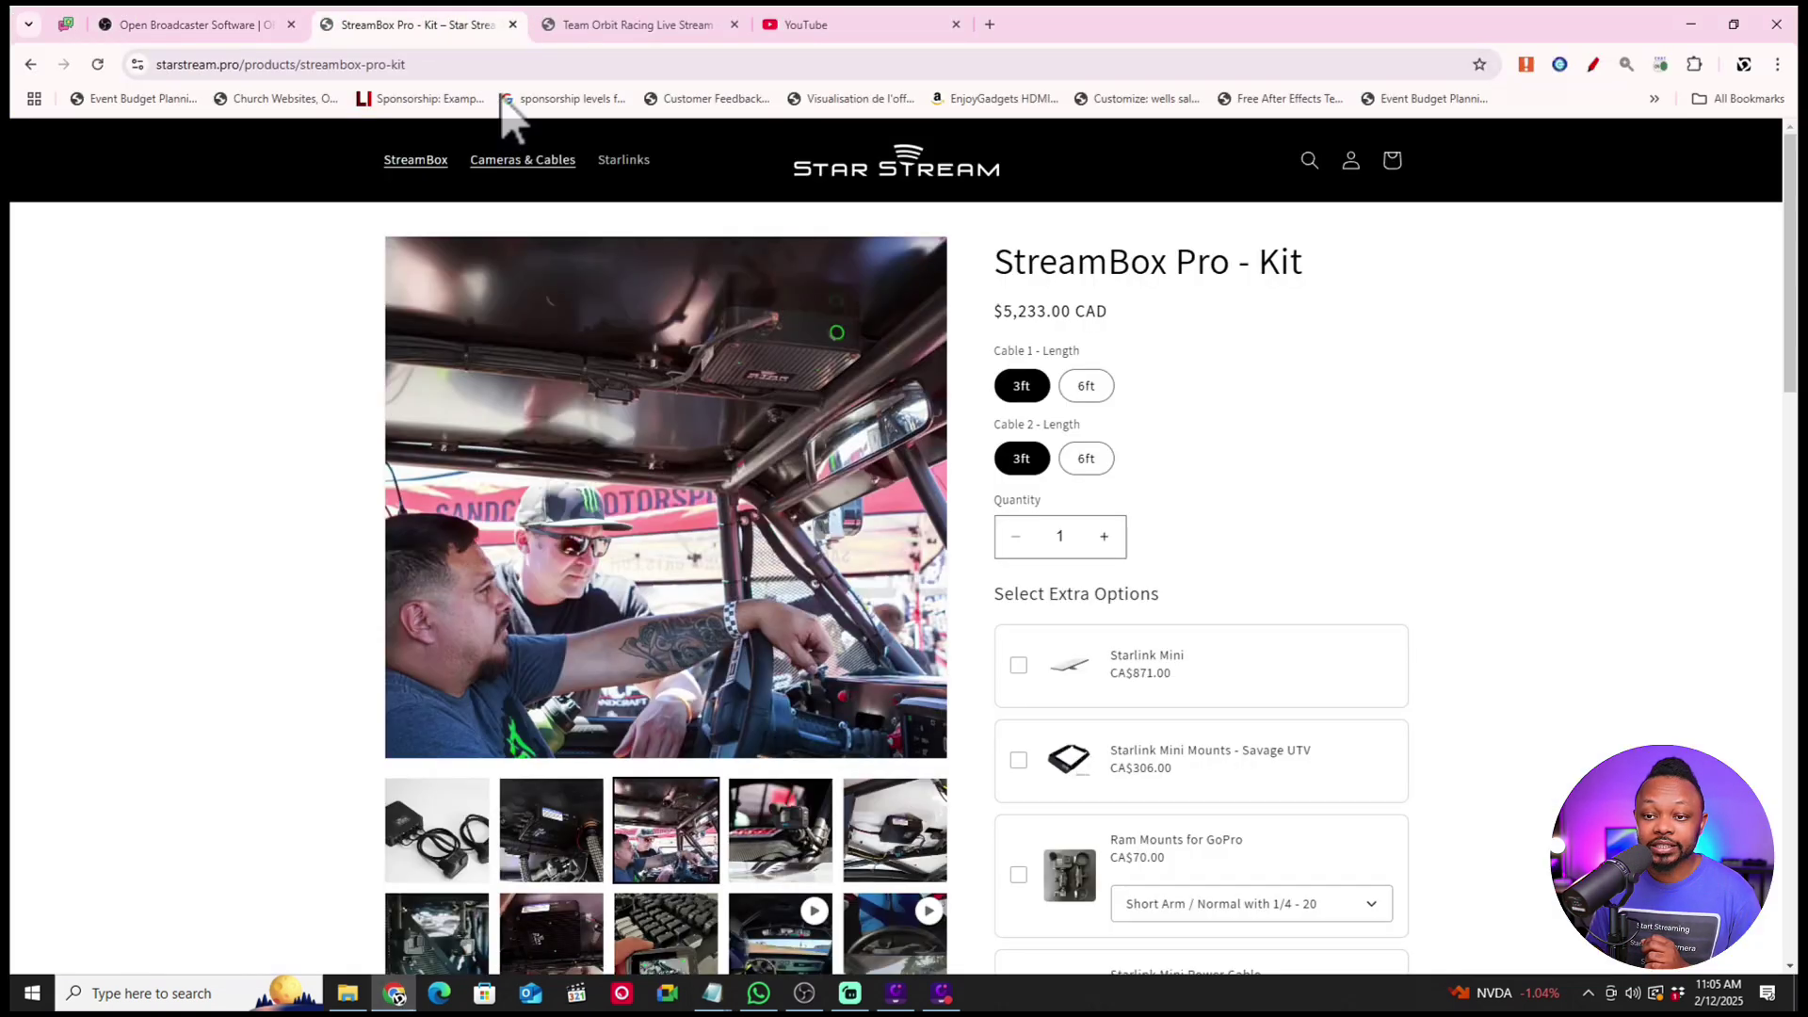
{"action": "left_click", "coordinate": [593, 24]}
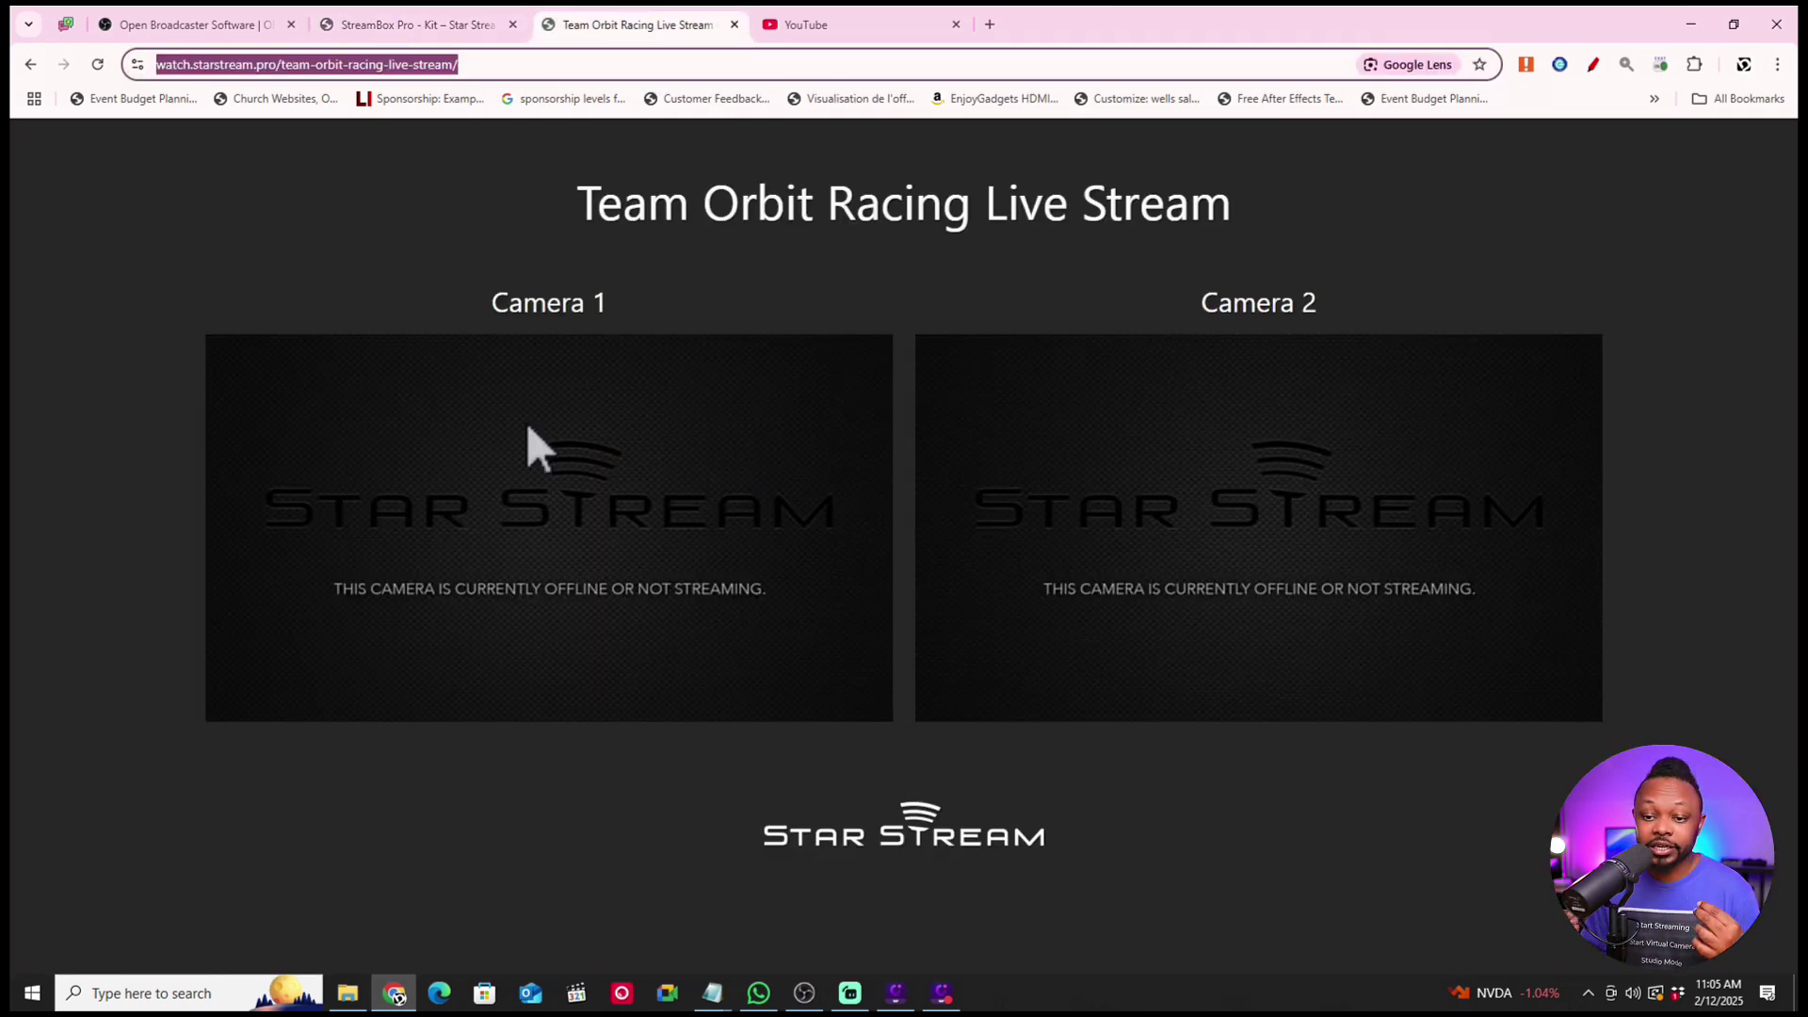
{"action": "double_click", "coordinate": [529, 311]}
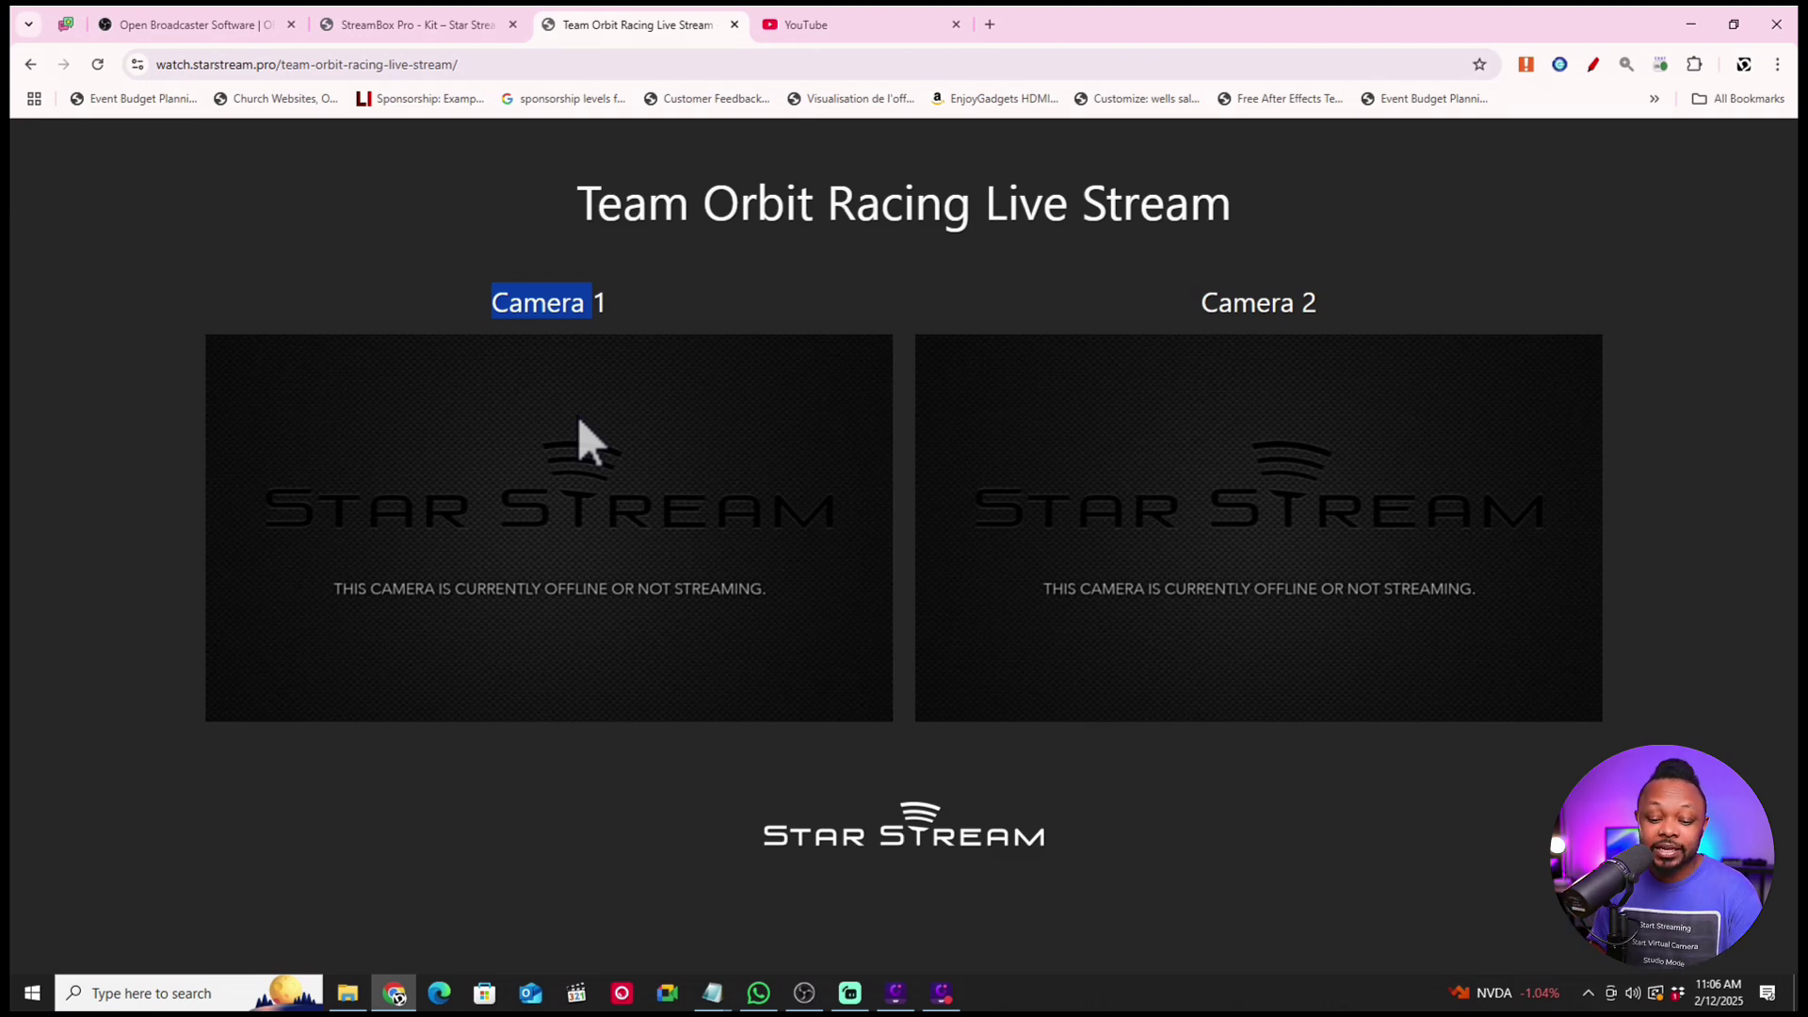
Step: Switch to the untitled Notepad note and copy the SRT stream address at its beginning
{"action": "left_click", "coordinate": [713, 992]}
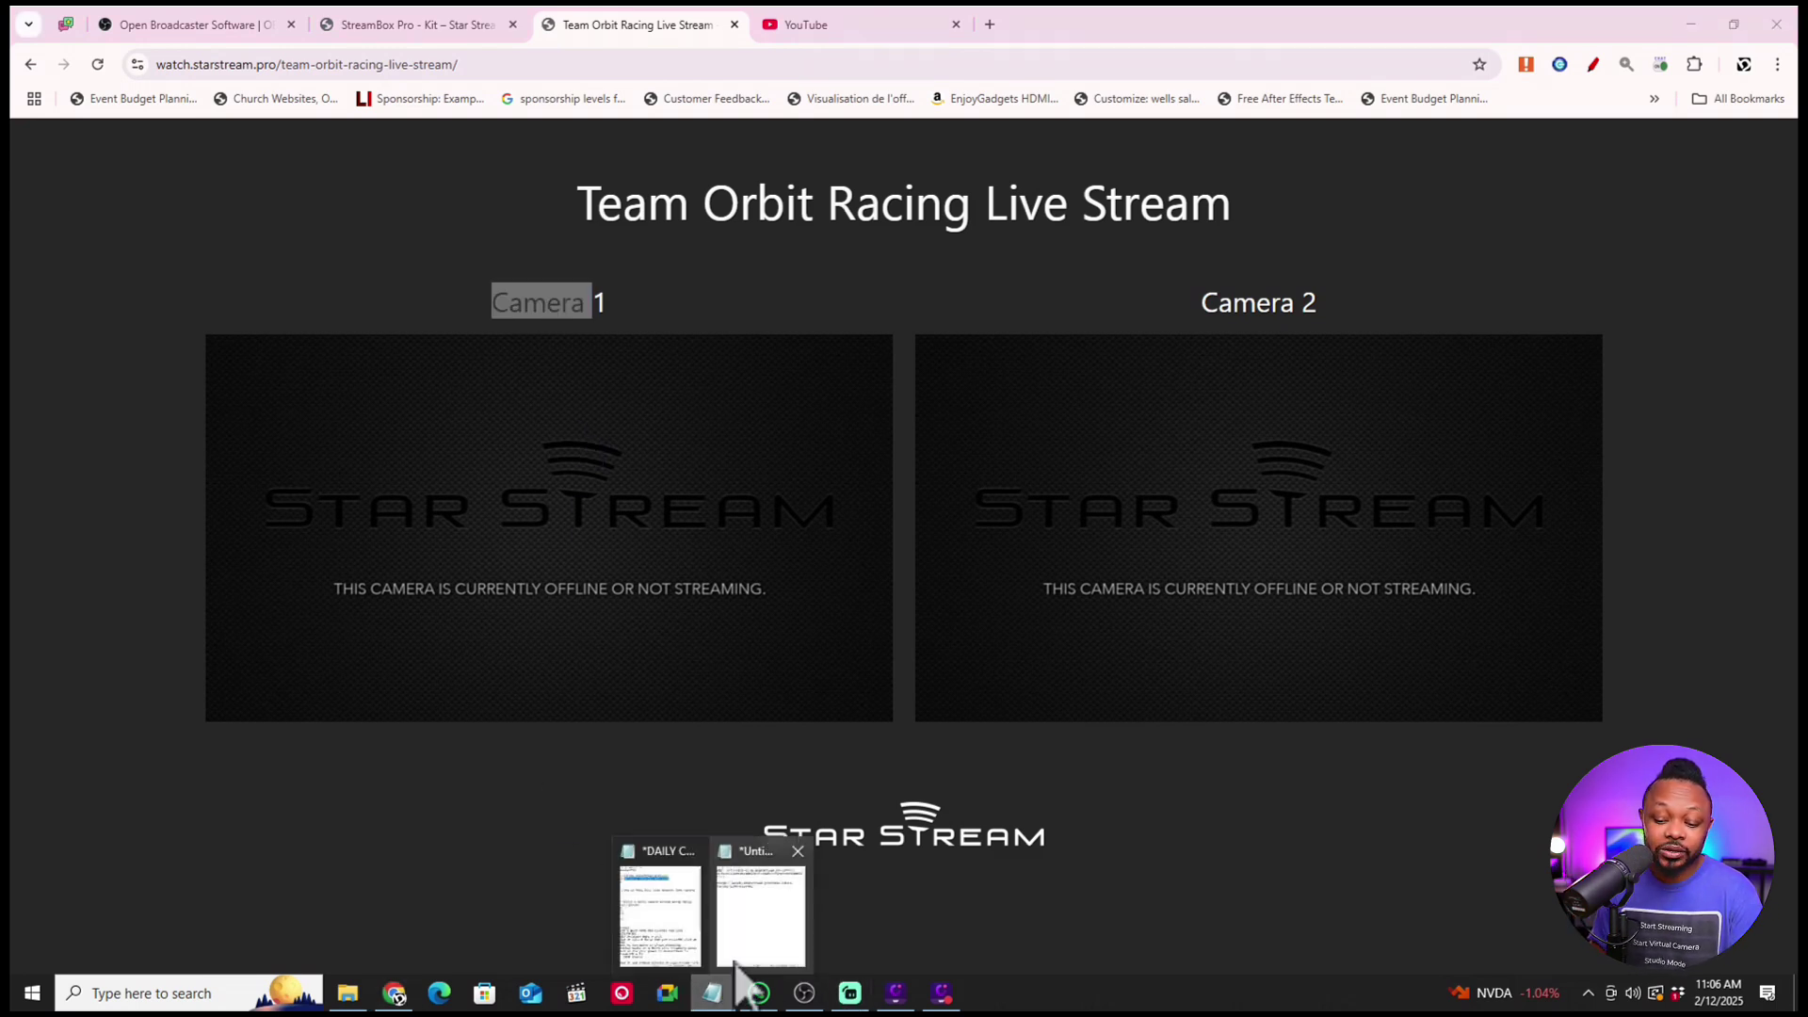
{"action": "left_click", "coordinate": [761, 908]}
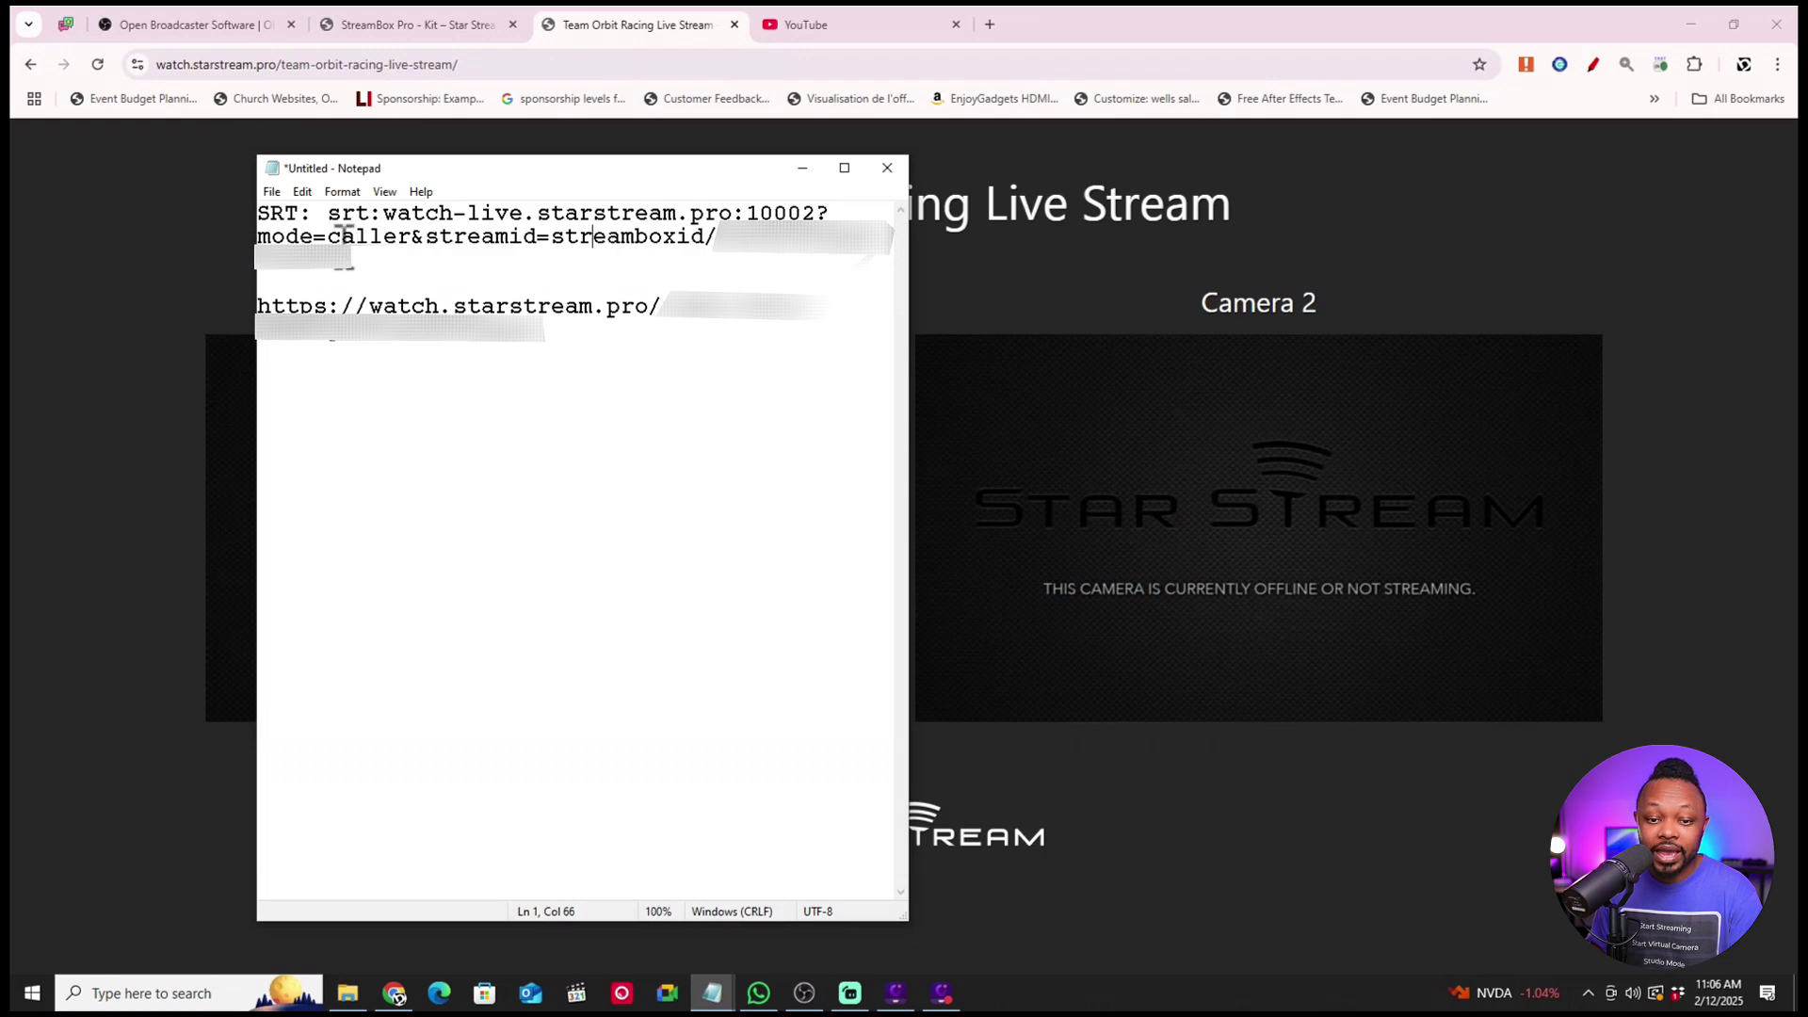
{"action": "left_click_drag", "start_coordinate": [258, 217], "coordinate": [835, 274]}
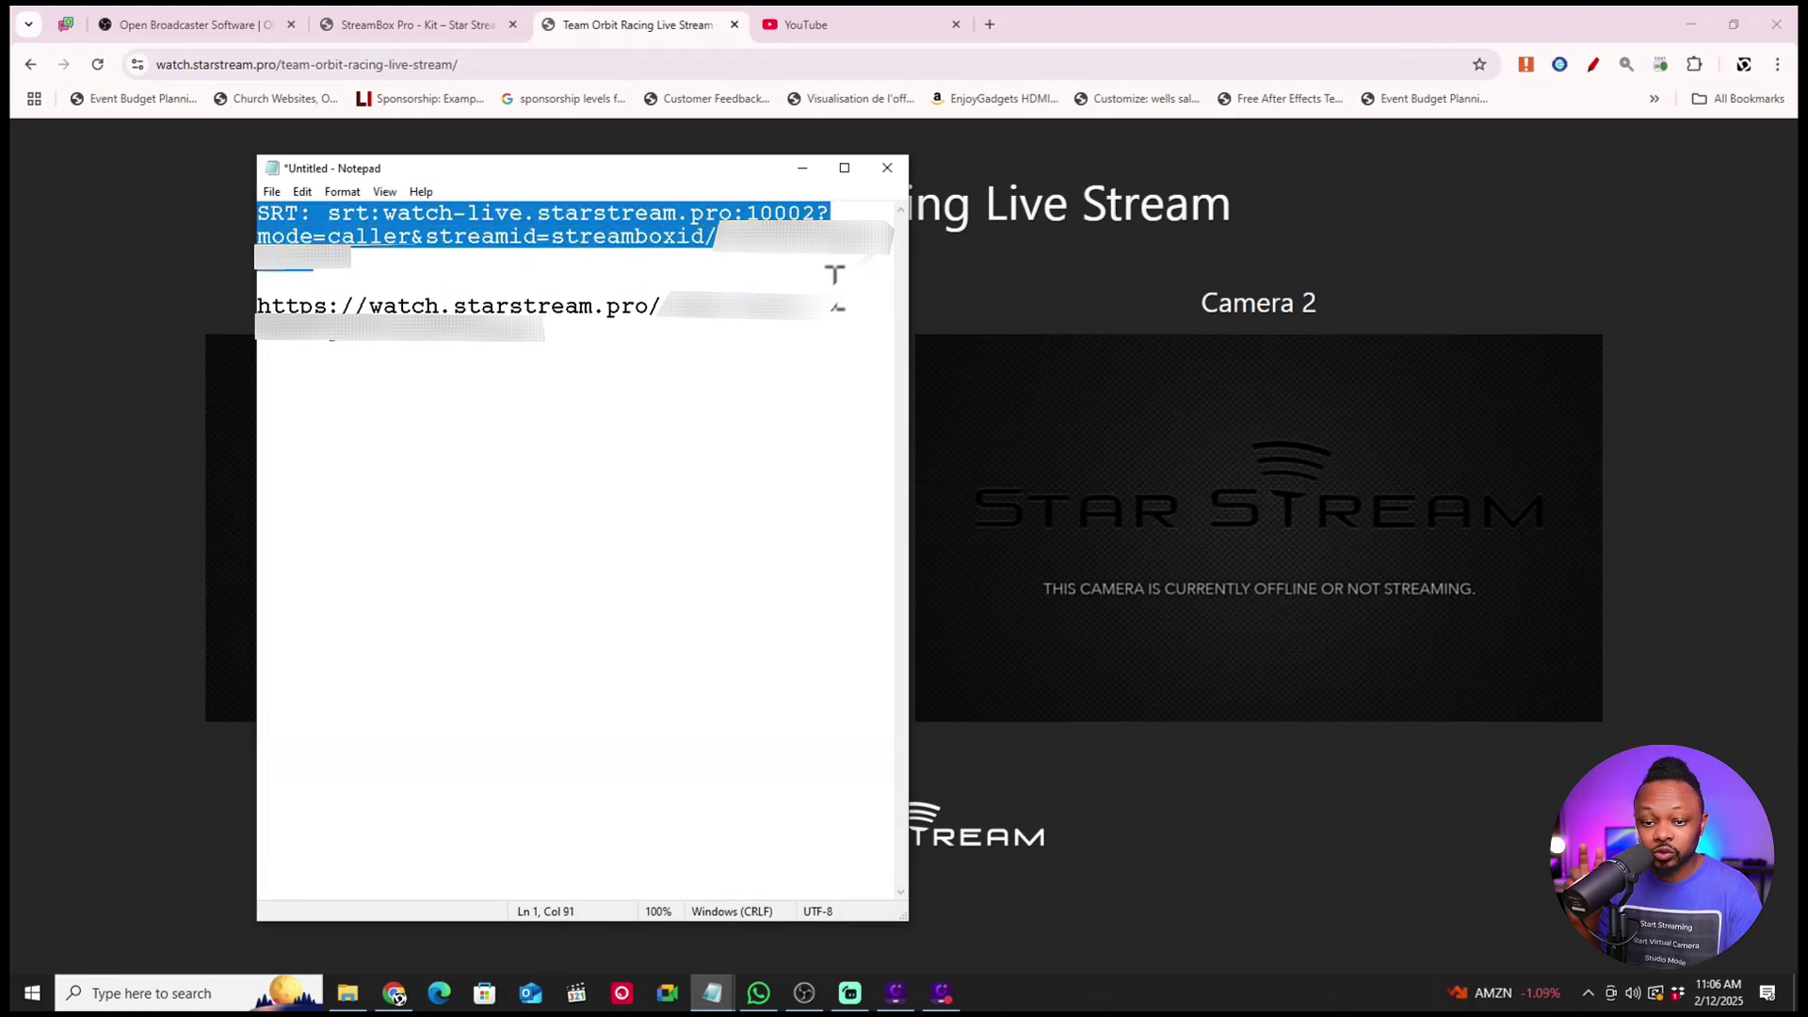
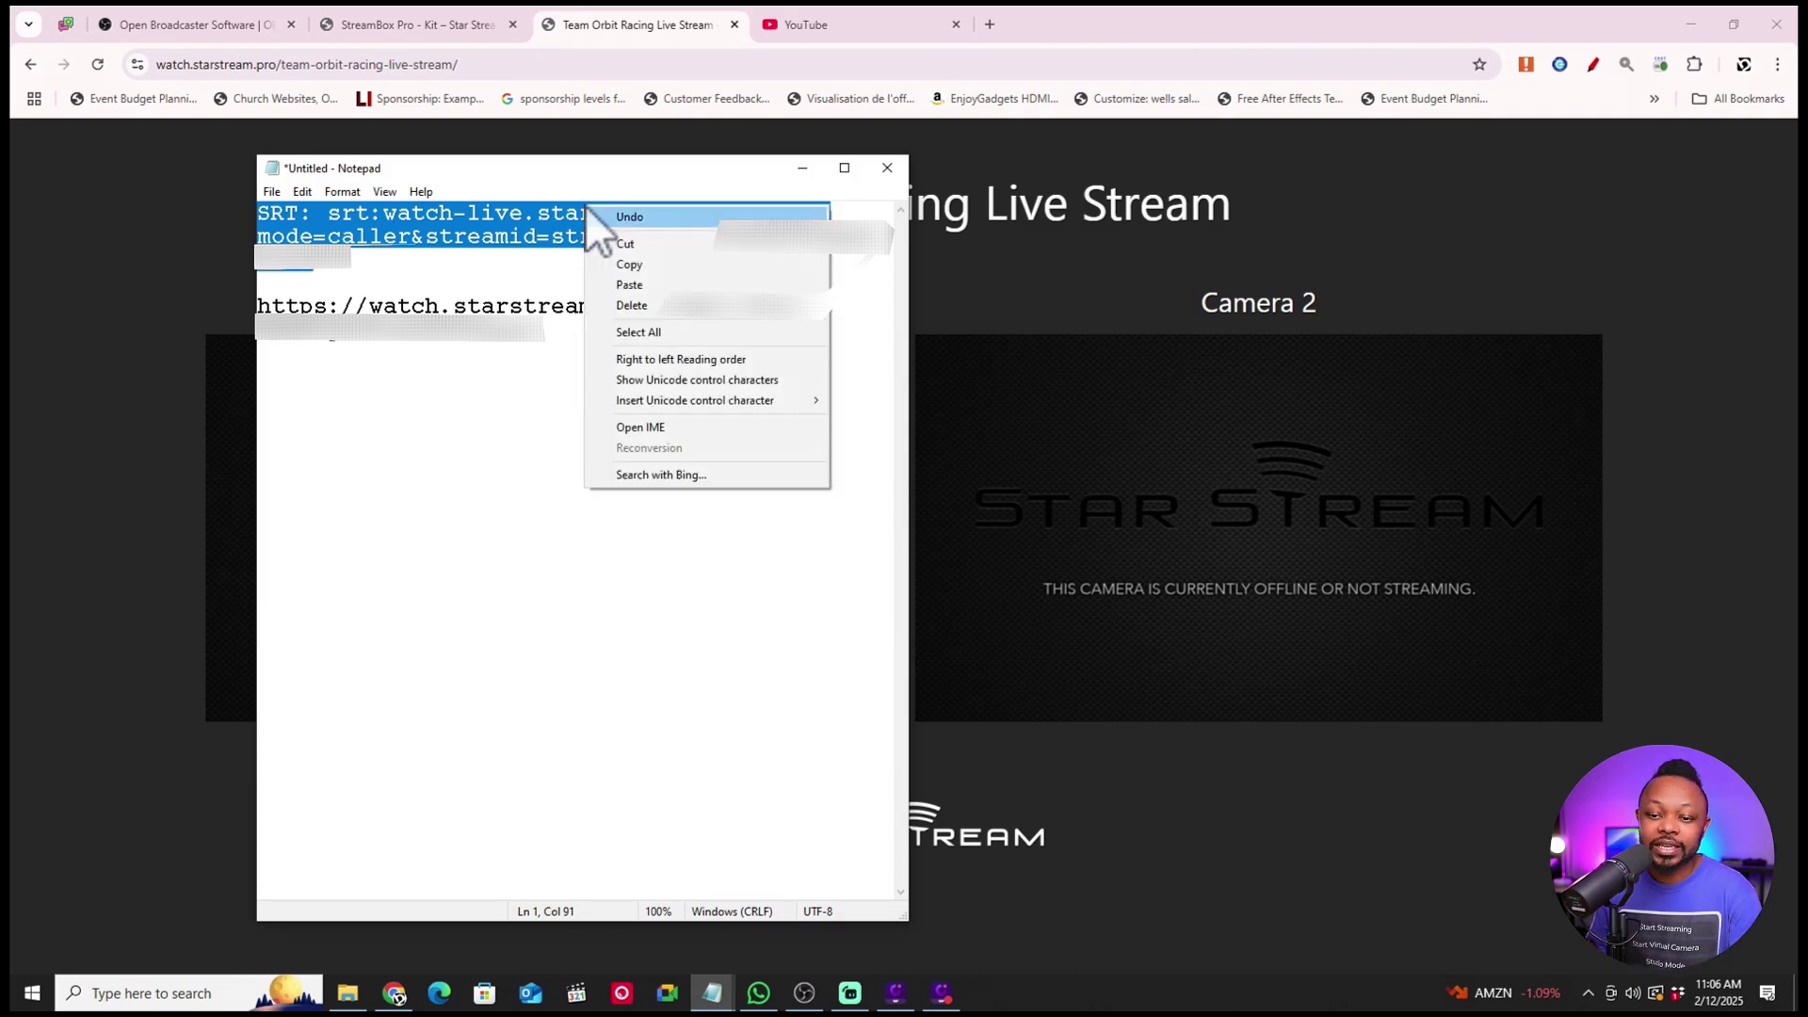
{"action": "left_click", "coordinate": [631, 279]}
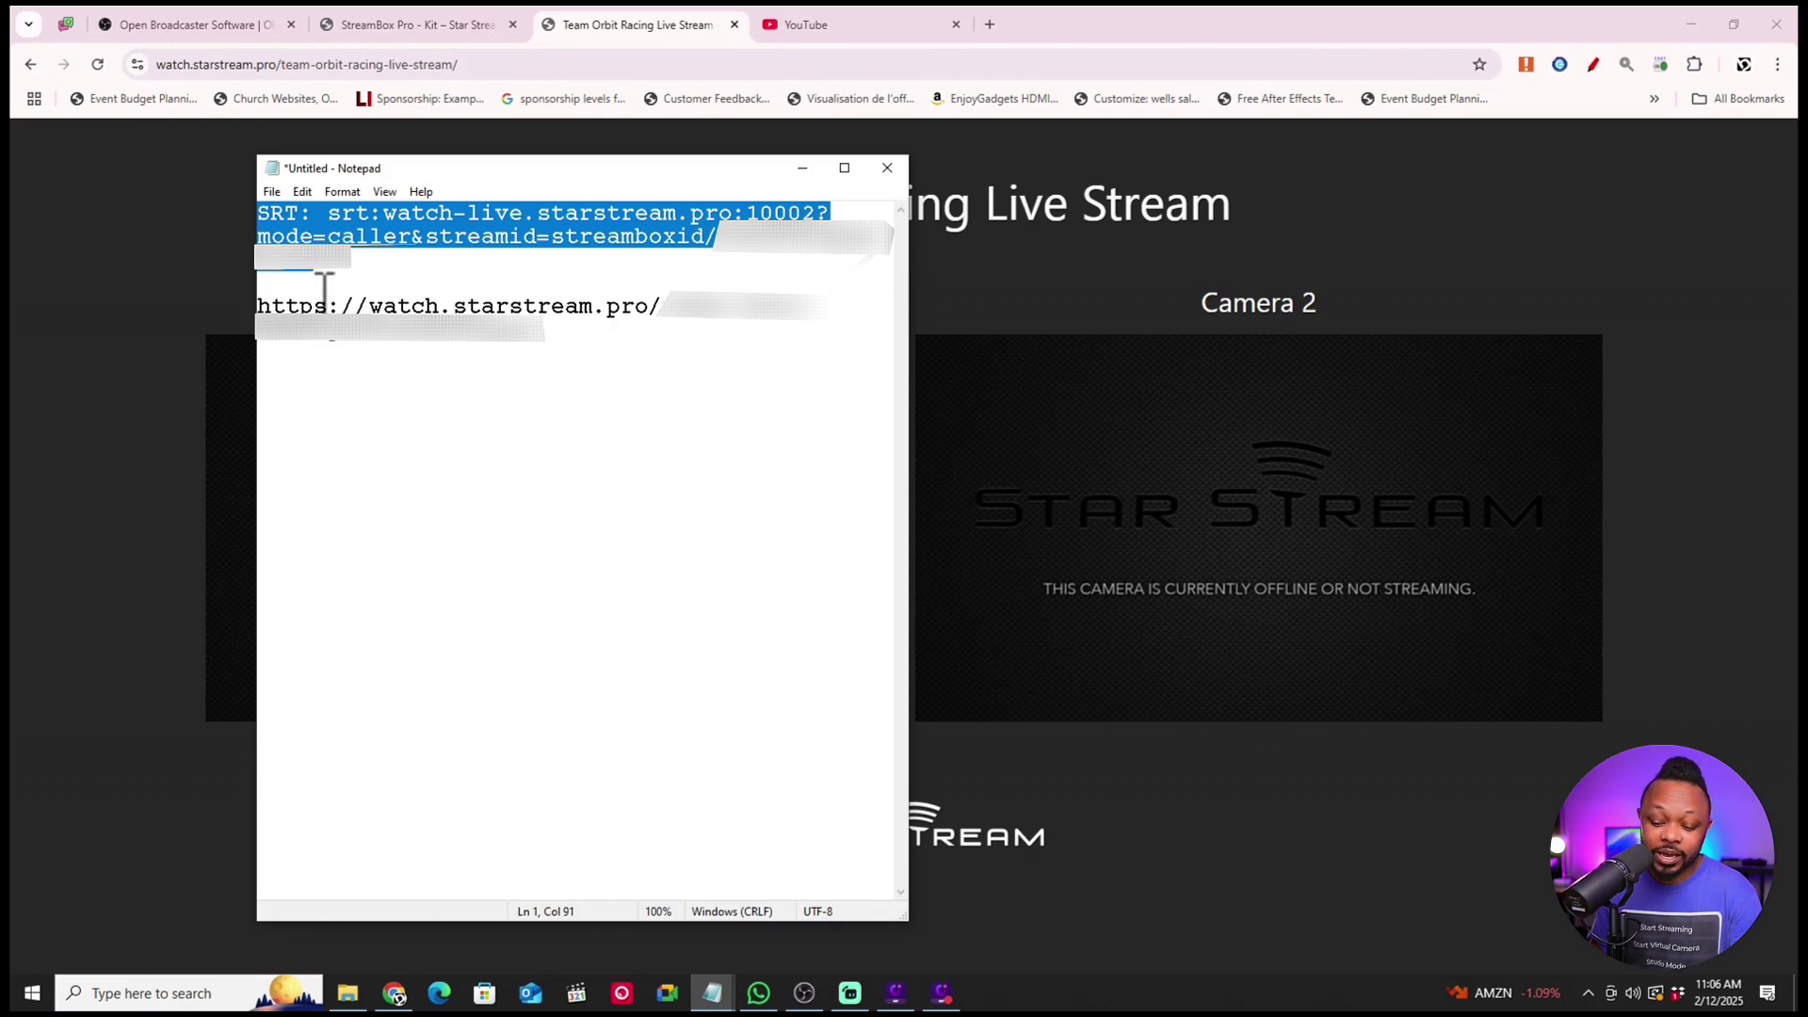
Step: Return to OBS, paste the SRT stream address with its private stream ID as the input of SRT CAM 1, and accept the properties
{"action": "key", "text": "alt+Tab"}
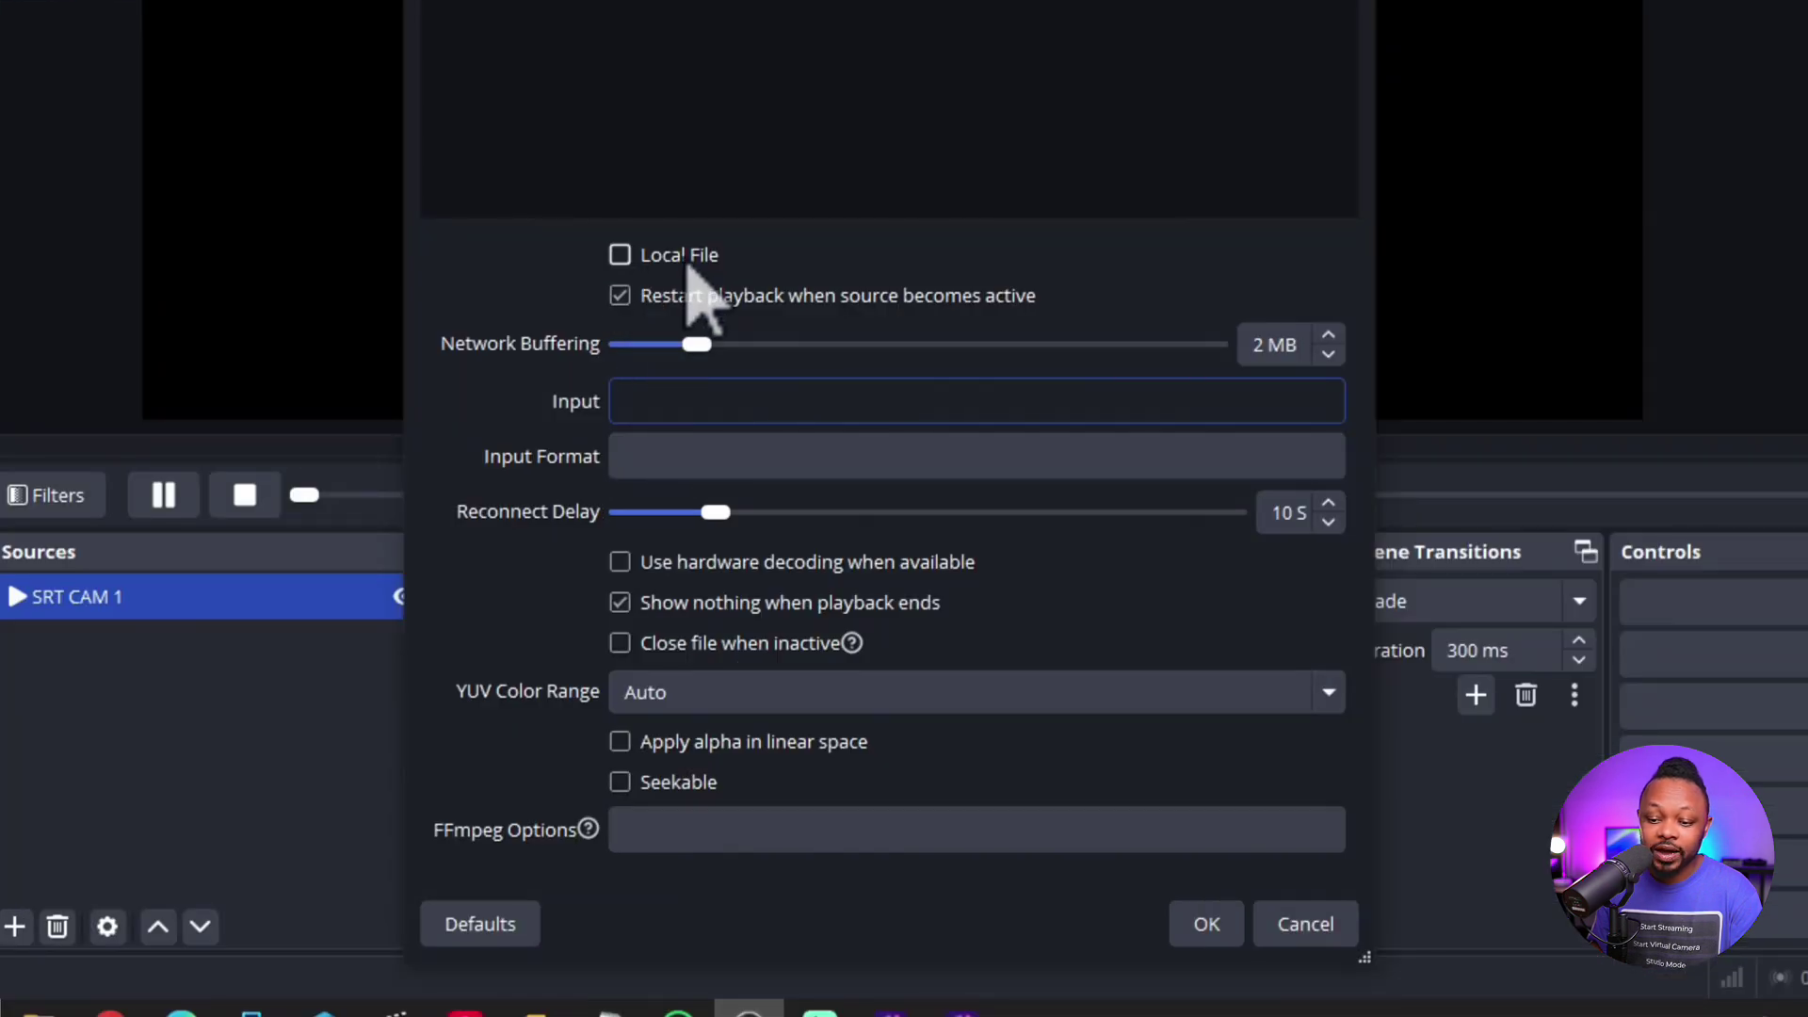
{"action": "right_click", "coordinate": [667, 405]}
{"action": "left_click", "coordinate": [751, 591]}
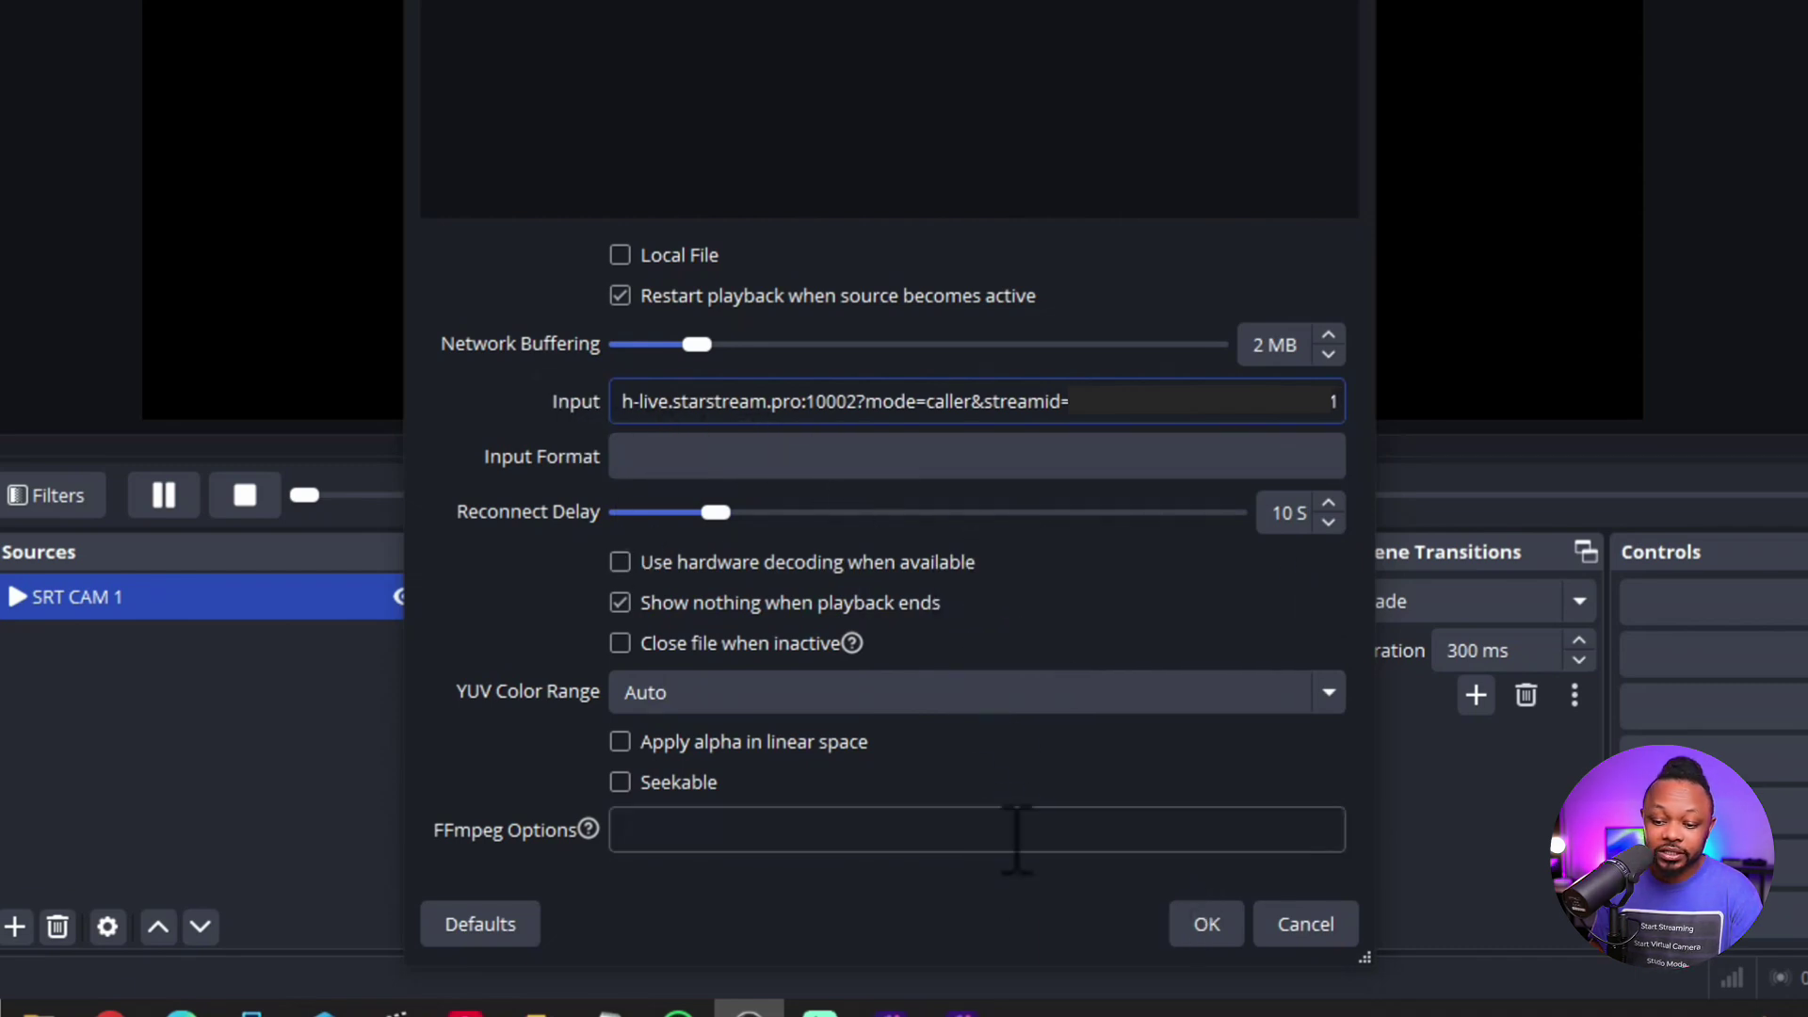
{"action": "left_click", "coordinate": [1206, 926]}
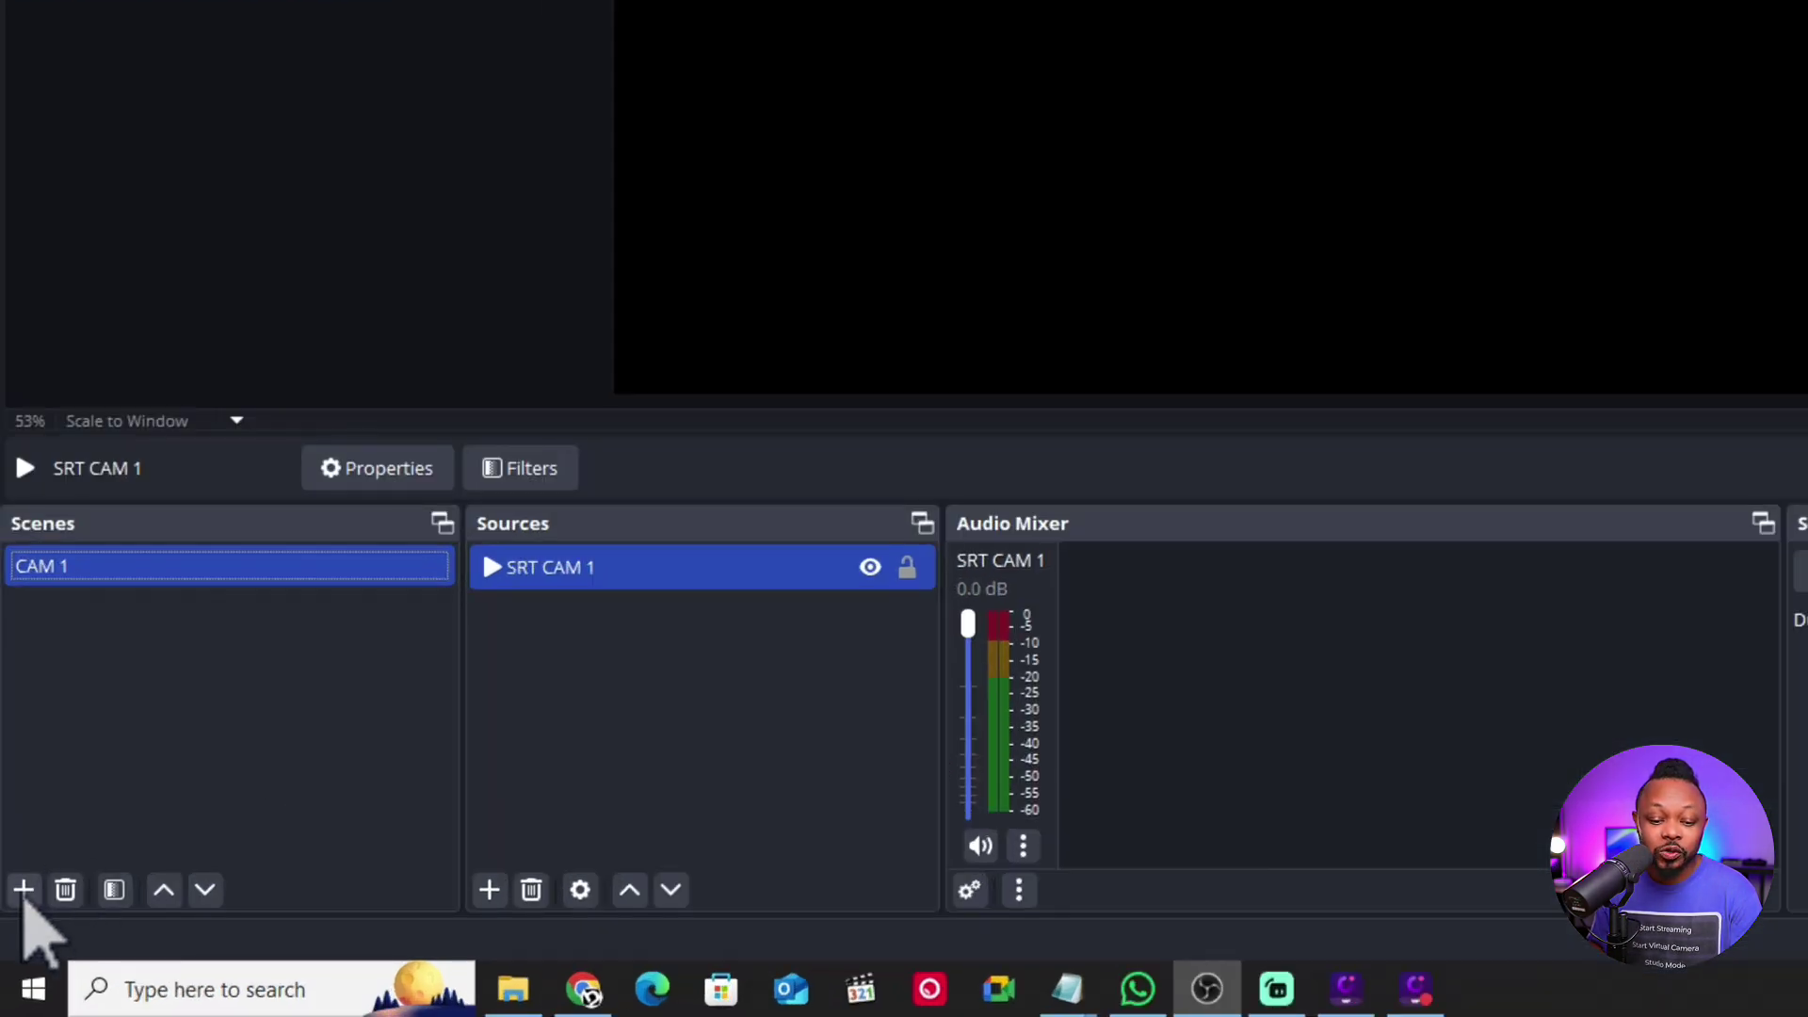
Step: Add a new scene named "CAM 2"
{"action": "left_click", "coordinate": [14, 933]}
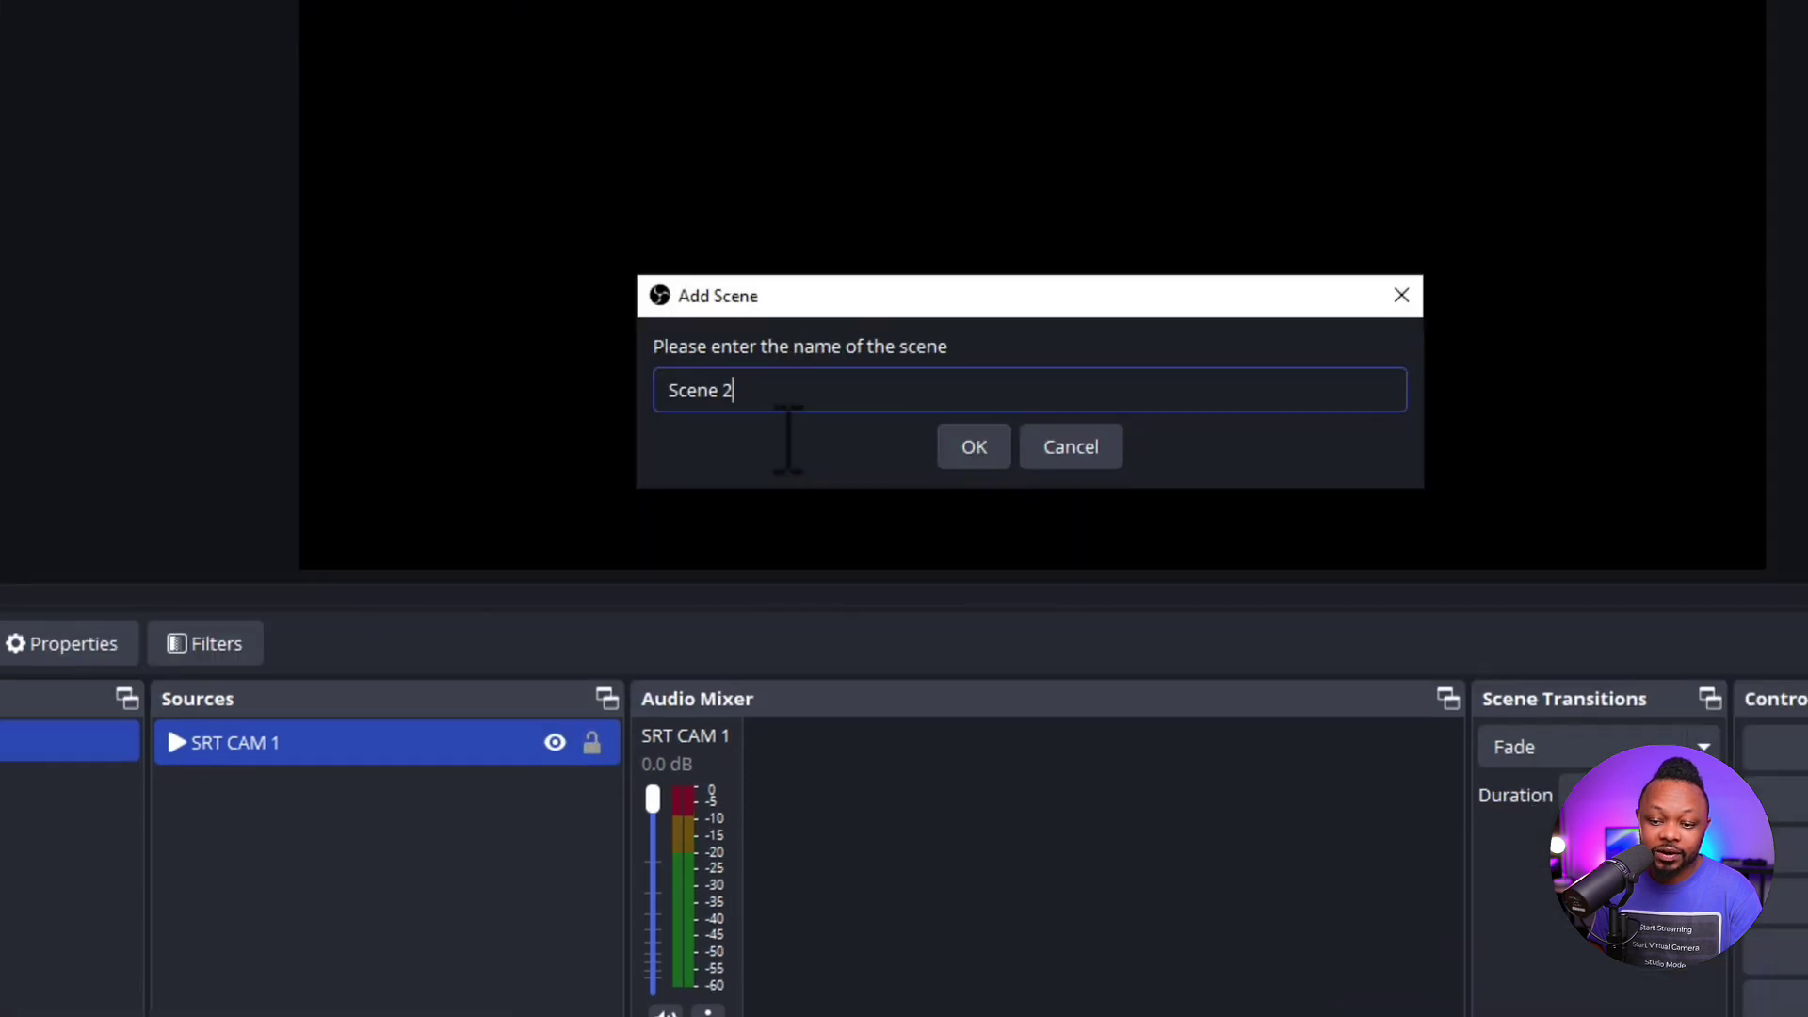
{"action": "left_click", "coordinate": [1092, 262]}
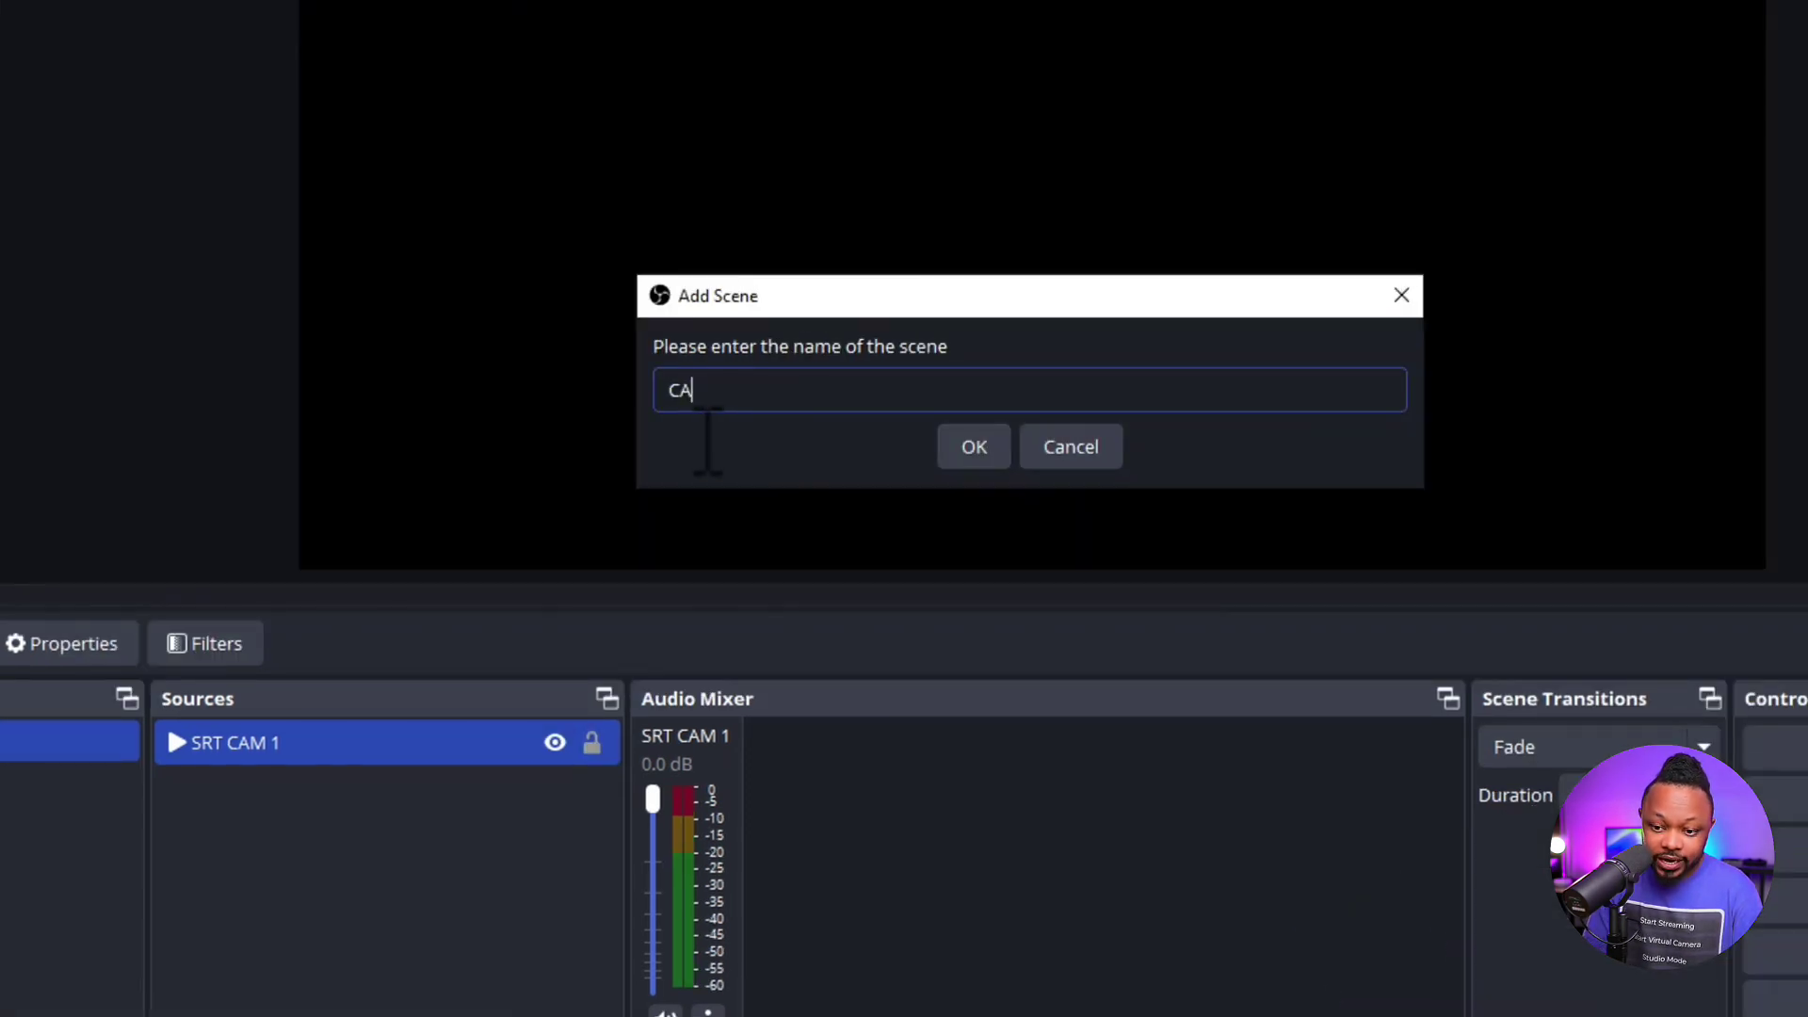
{"action": "type", "text": "CAM 2"}
{"action": "left_click", "coordinate": [966, 452]}
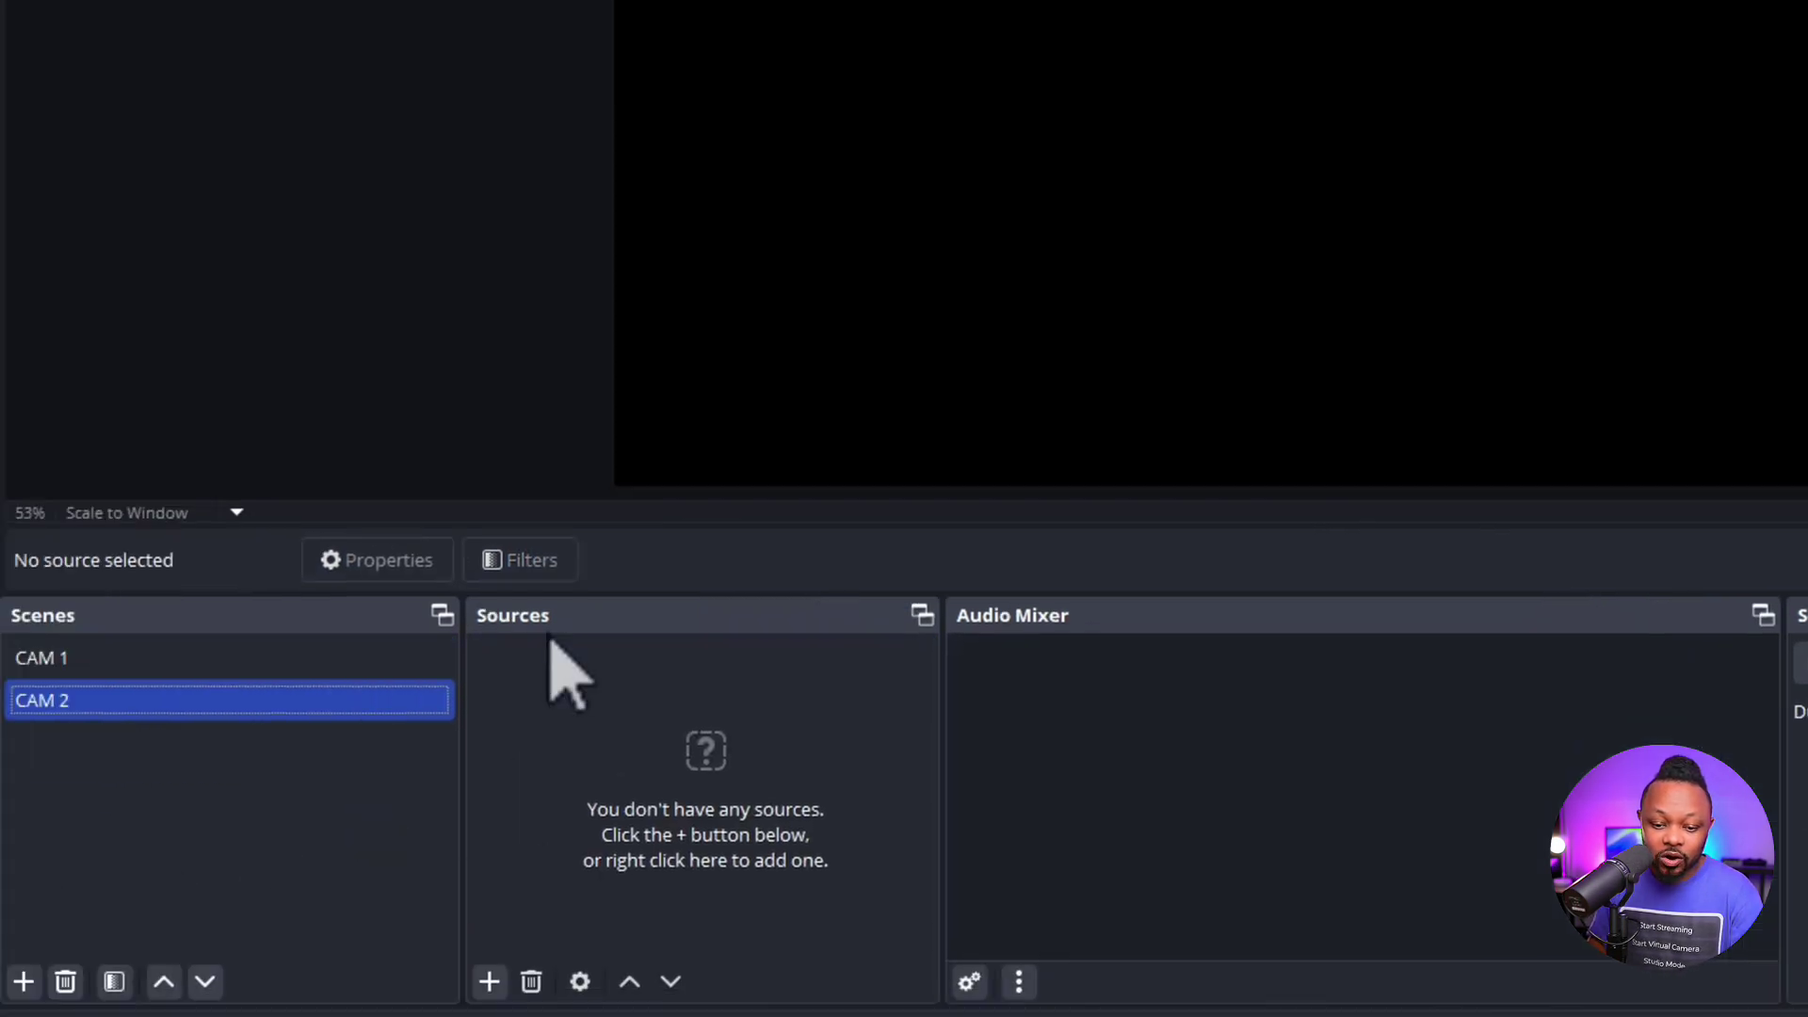
Step: Add a media source named "SRT CAM 2" to the CAM 2 scene
{"action": "left_click", "coordinate": [489, 981]}
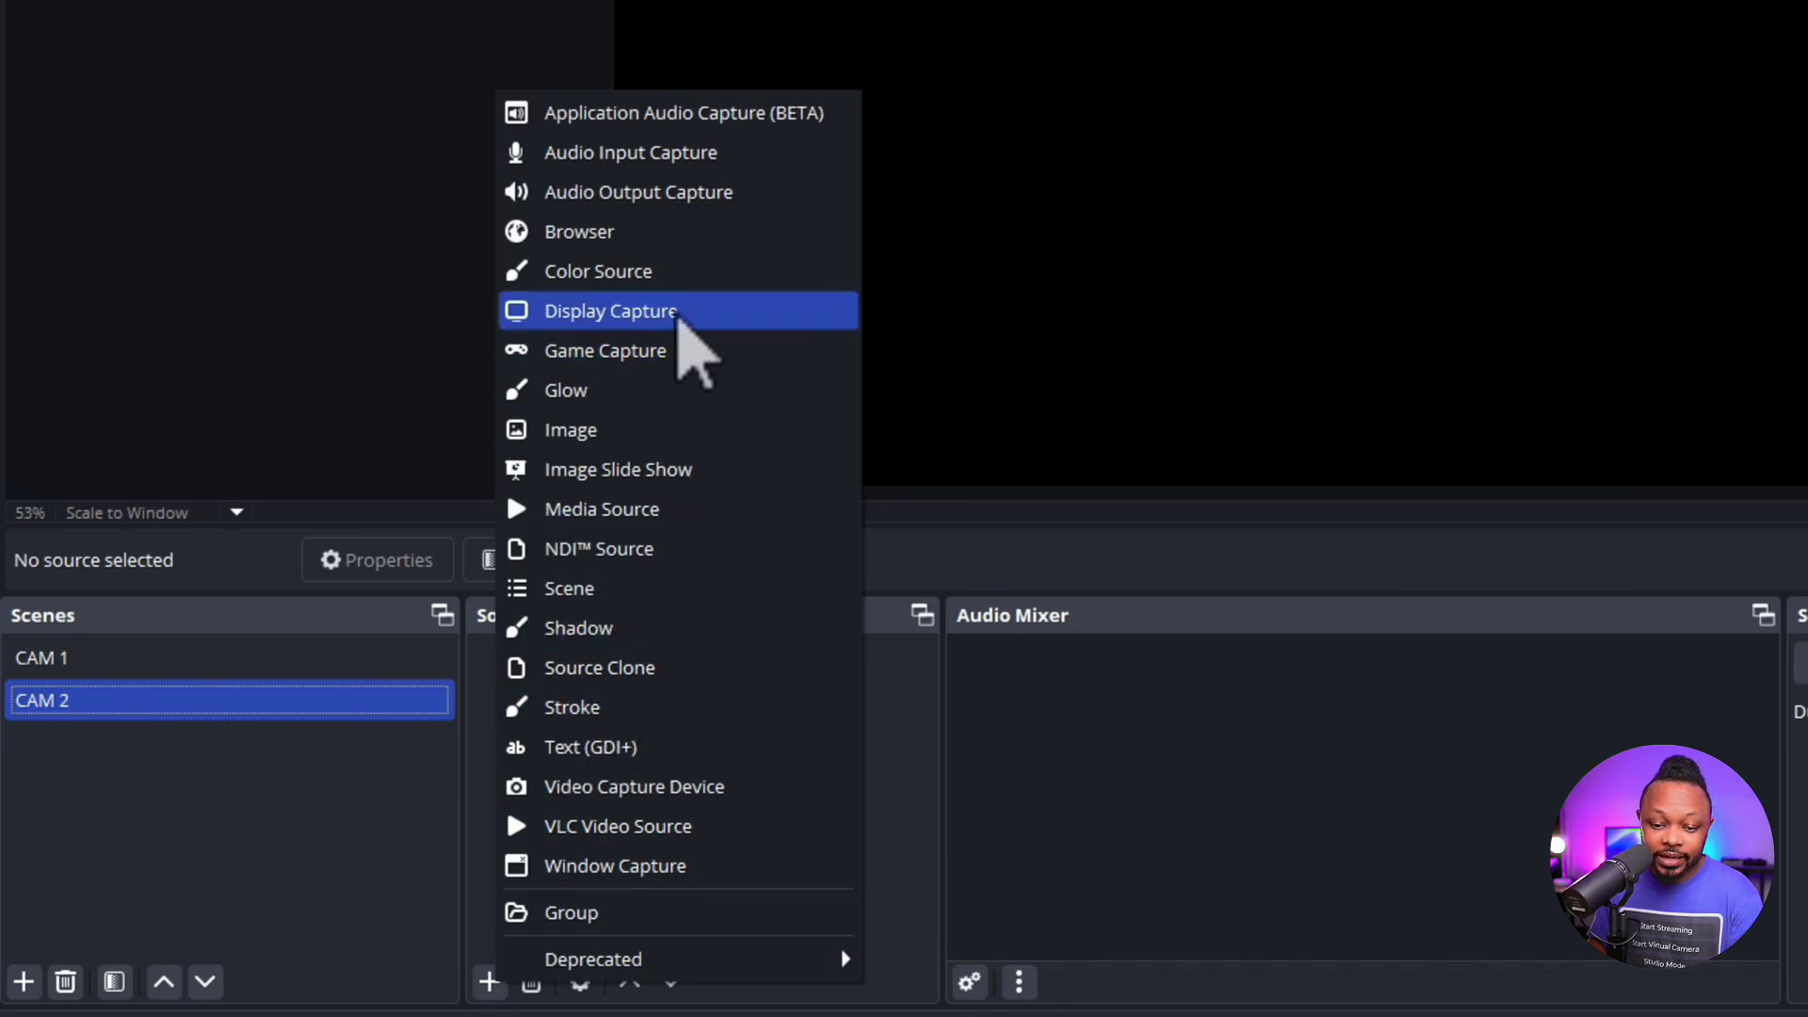
{"action": "left_click", "coordinate": [645, 516]}
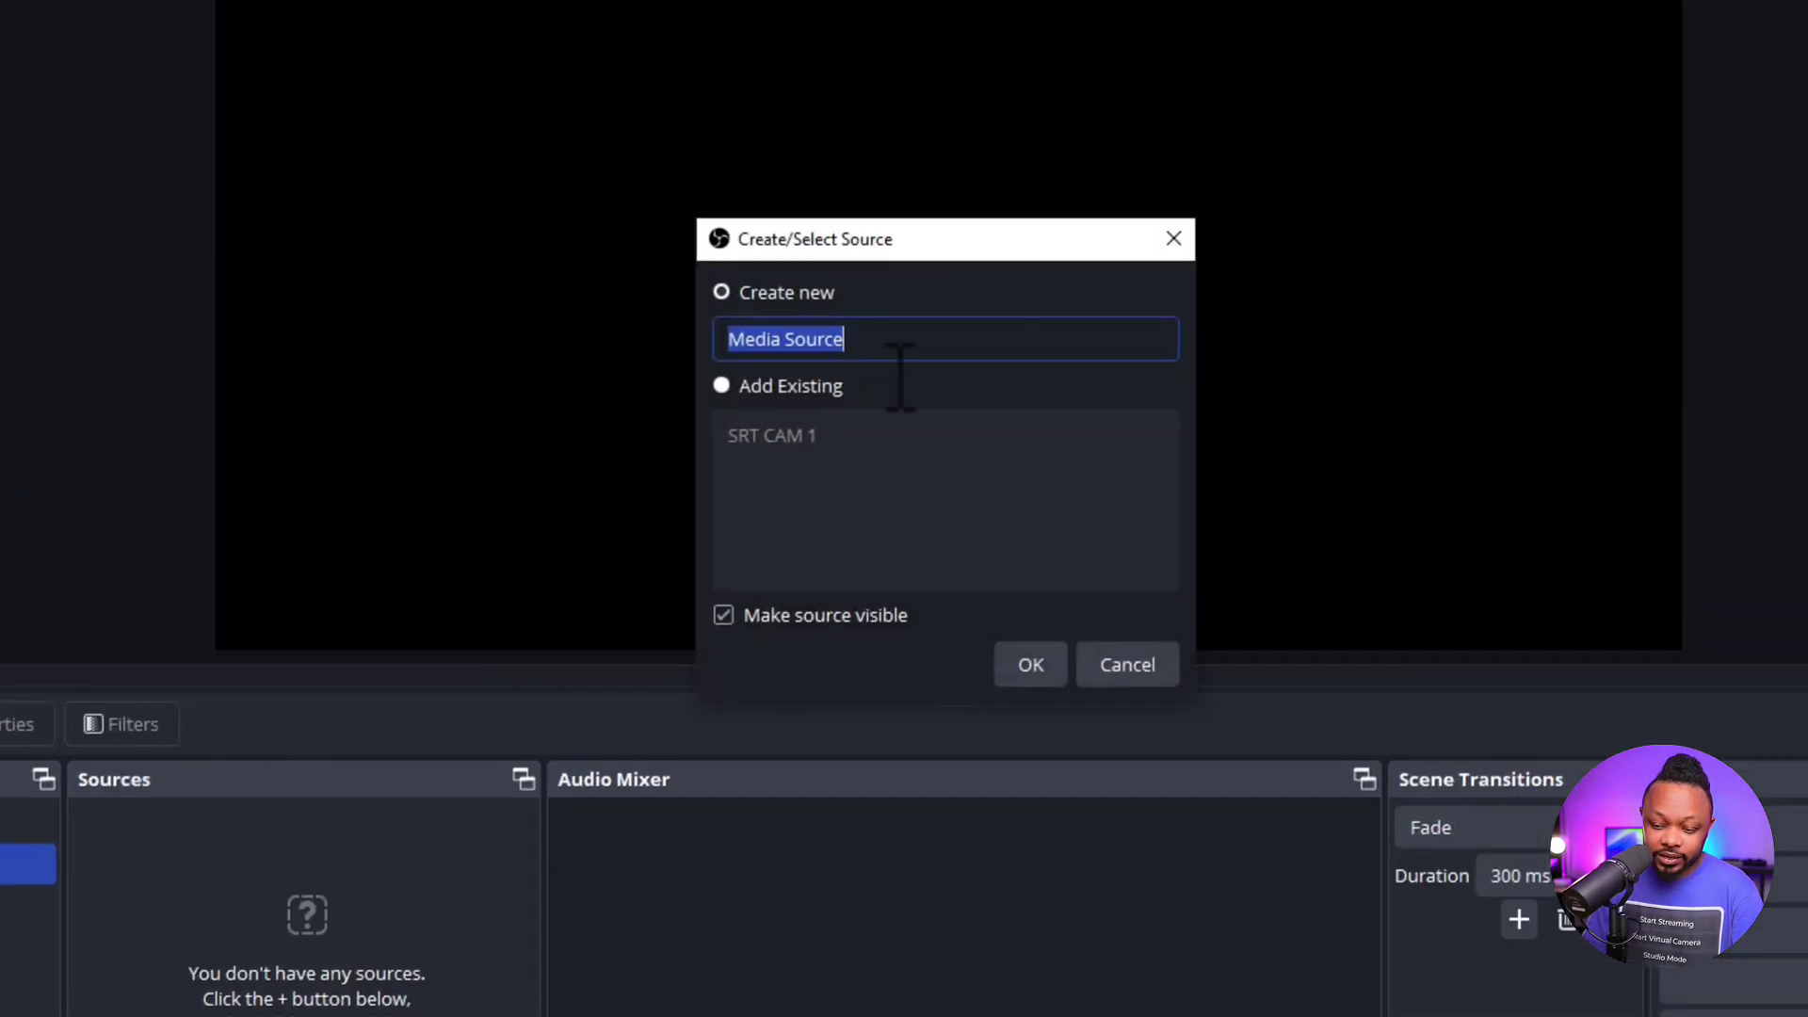
{"action": "type", "text": "SRT"}
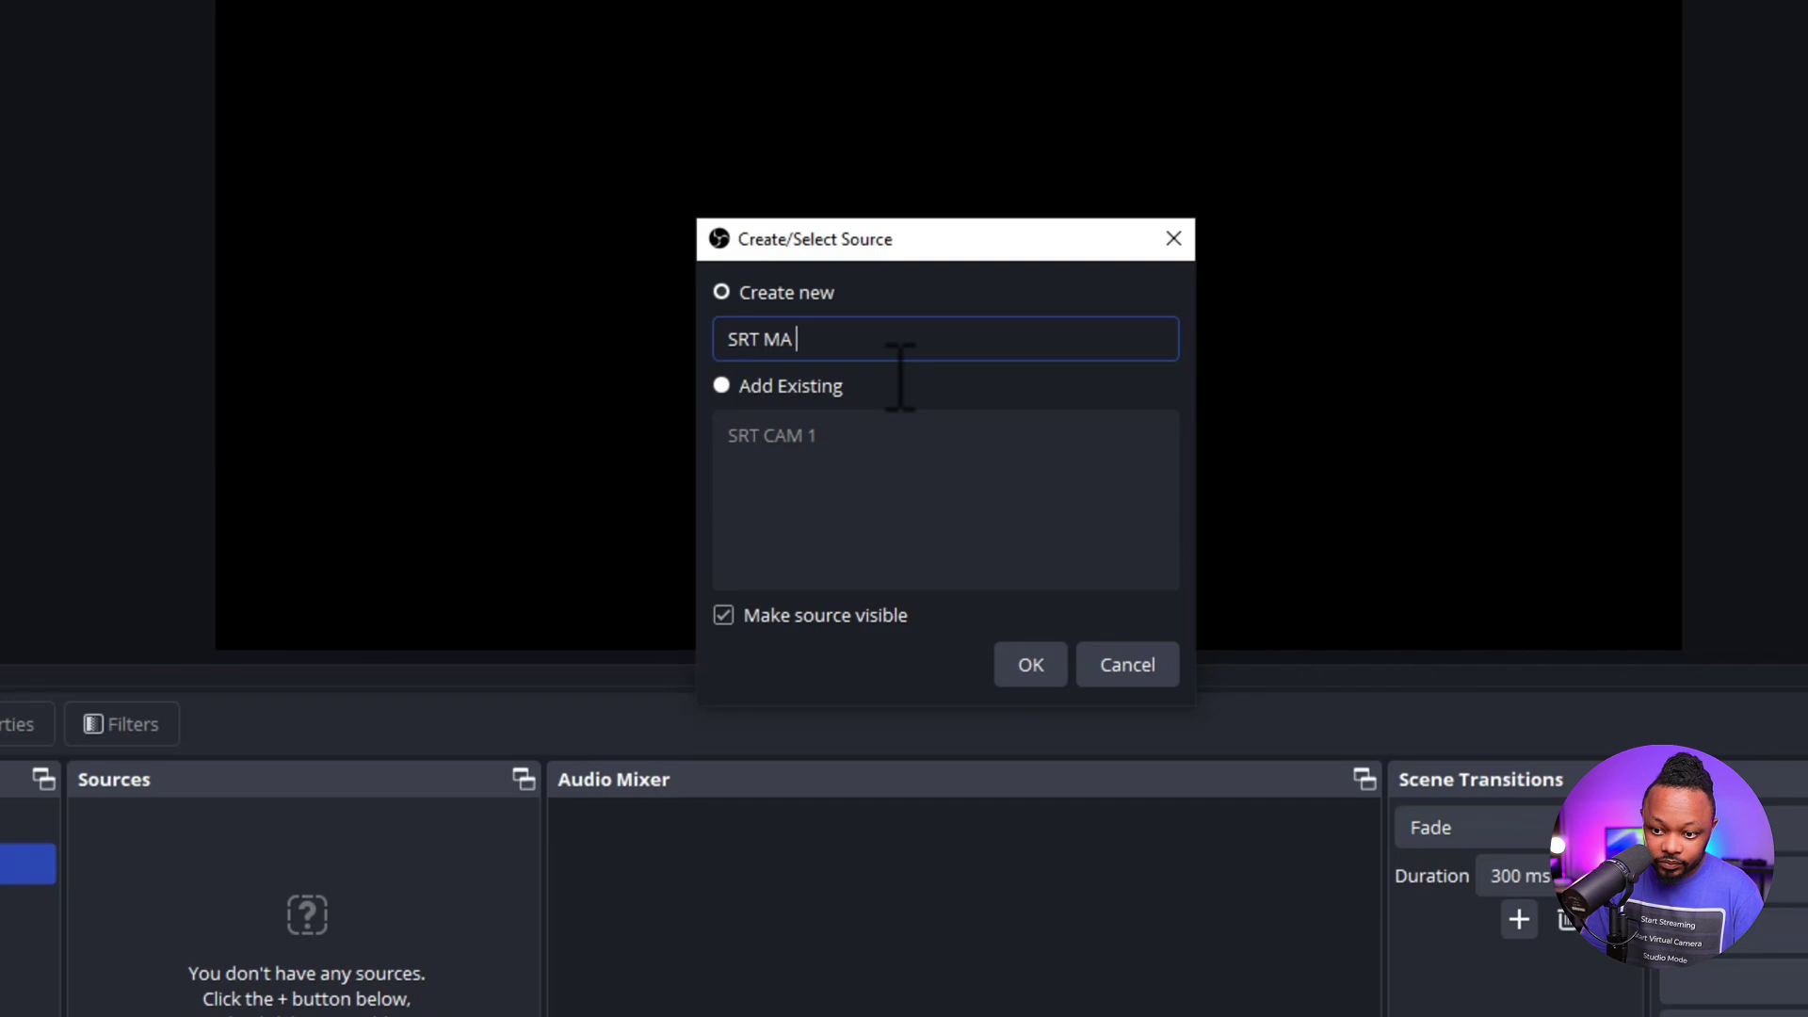
{"action": "type", "text": " MA"}
{"action": "key", "text": "BackSpace"}
{"action": "key", "text": "BackSpace"}
{"action": "type", "text": "CAM 2"}
{"action": "left_click", "coordinate": [1036, 670]}
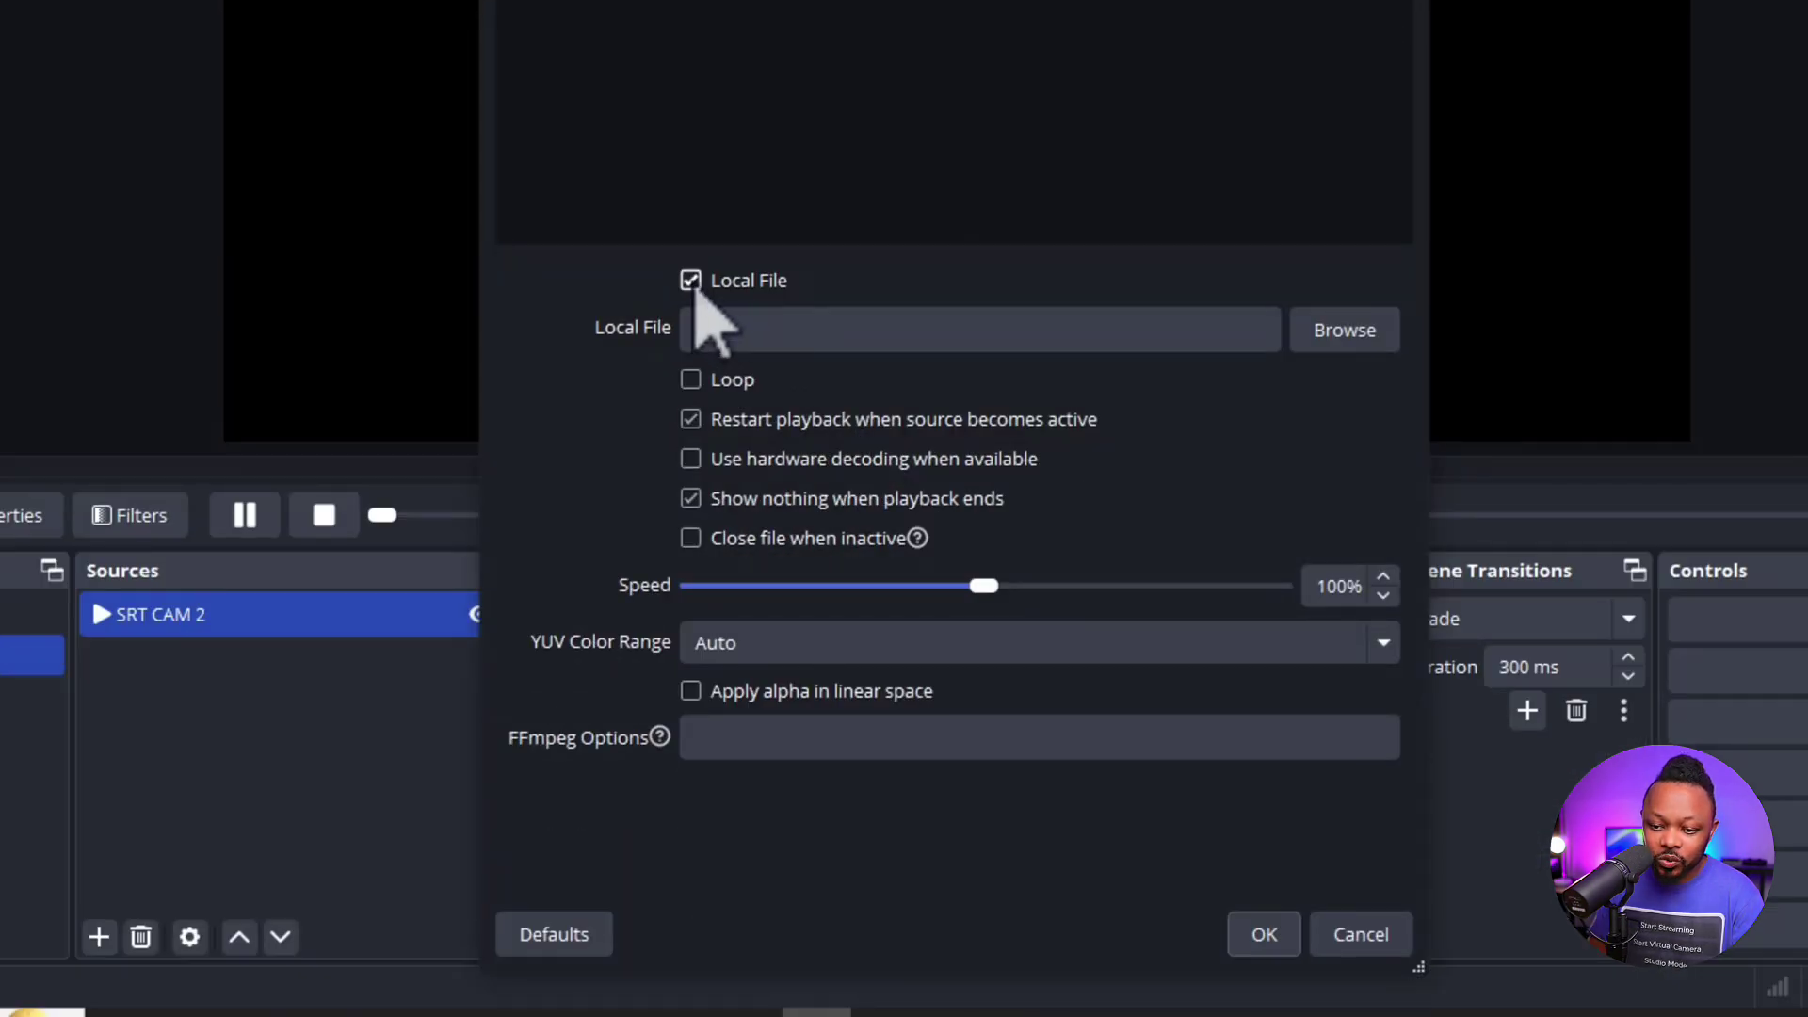
Step: Make SRT CAM 2 a network source, paste the SRT stream address with its private stream ID as its input, and accept the properties
{"action": "left_click", "coordinate": [694, 282]}
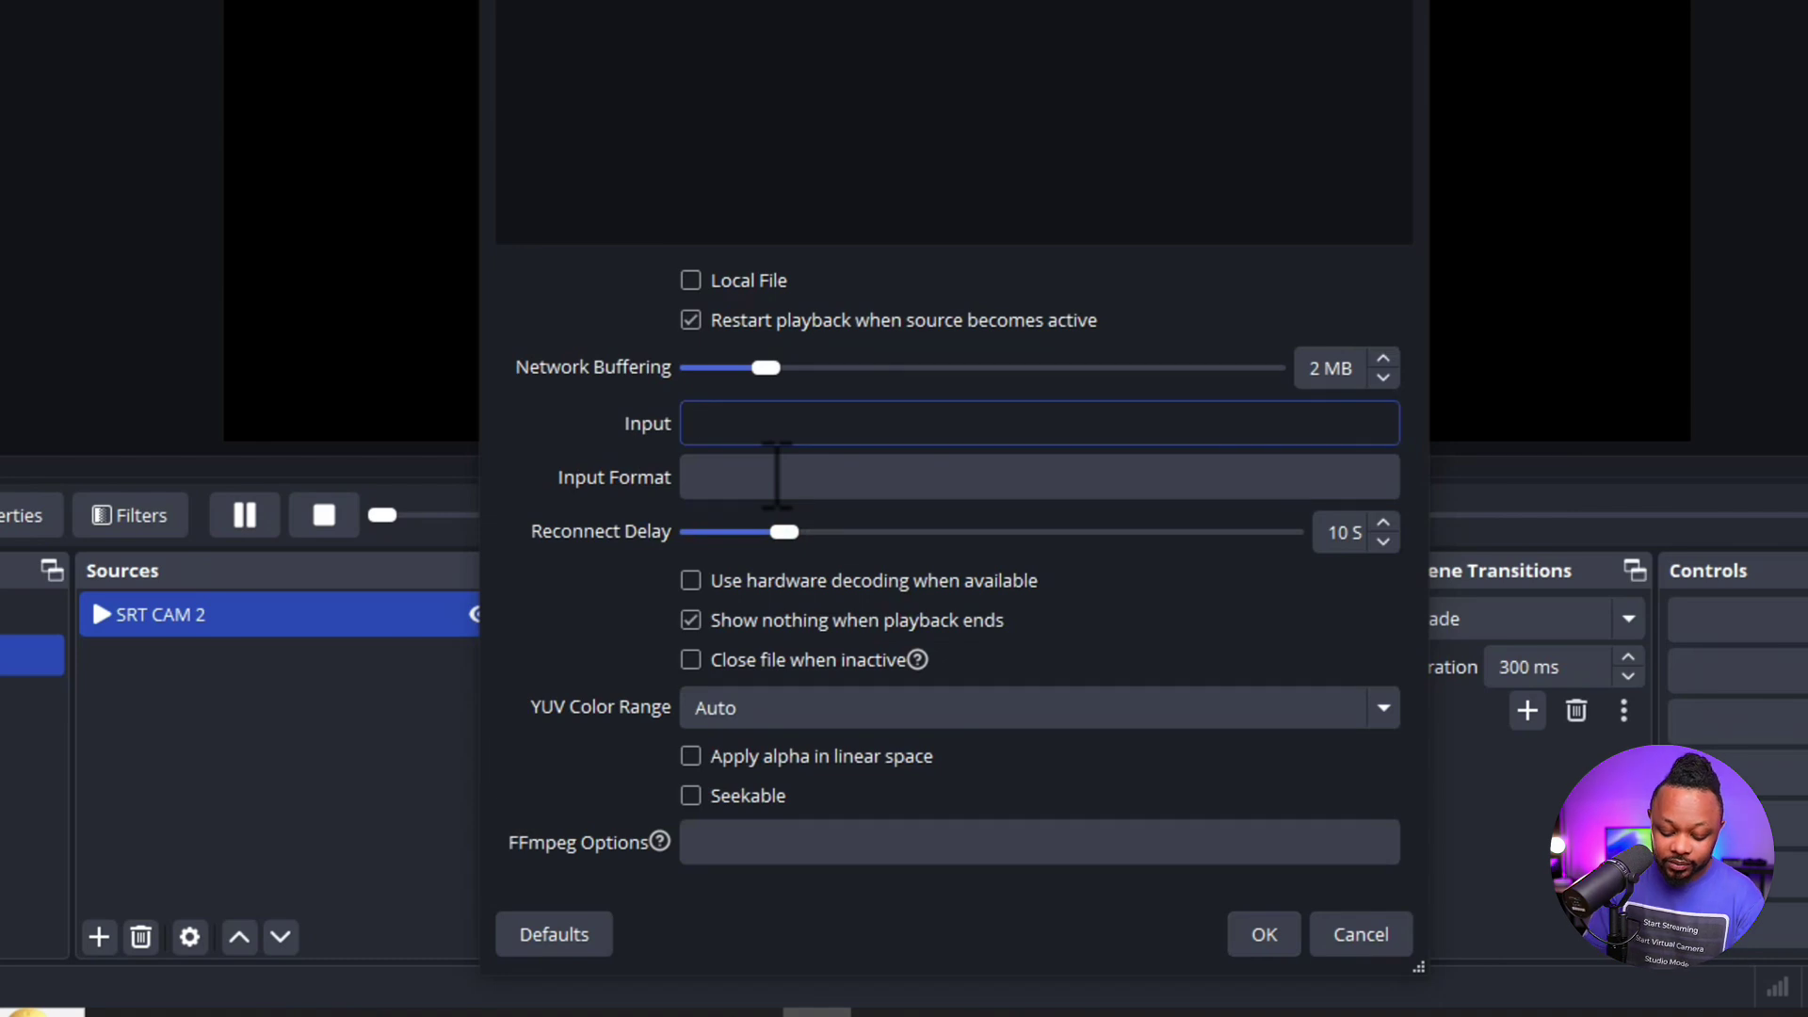
{"action": "key", "text": "ctrl+v"}
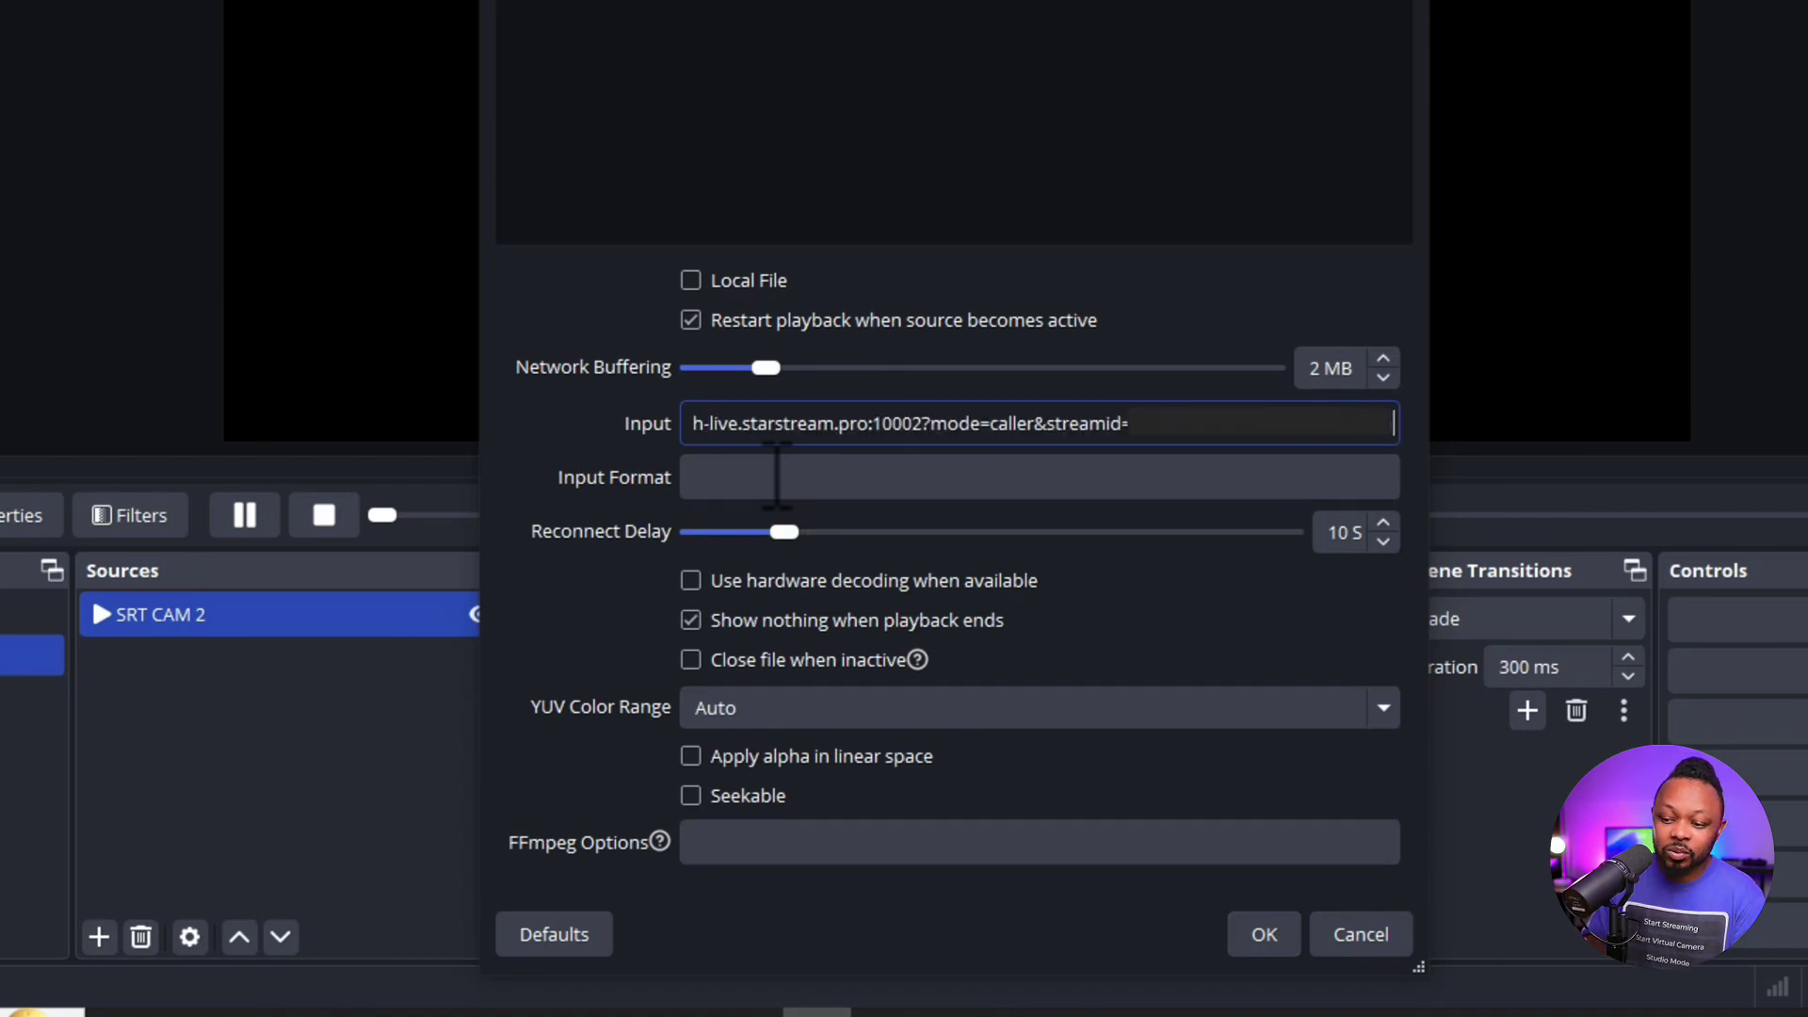
{"action": "key", "text": "BackSpace"}
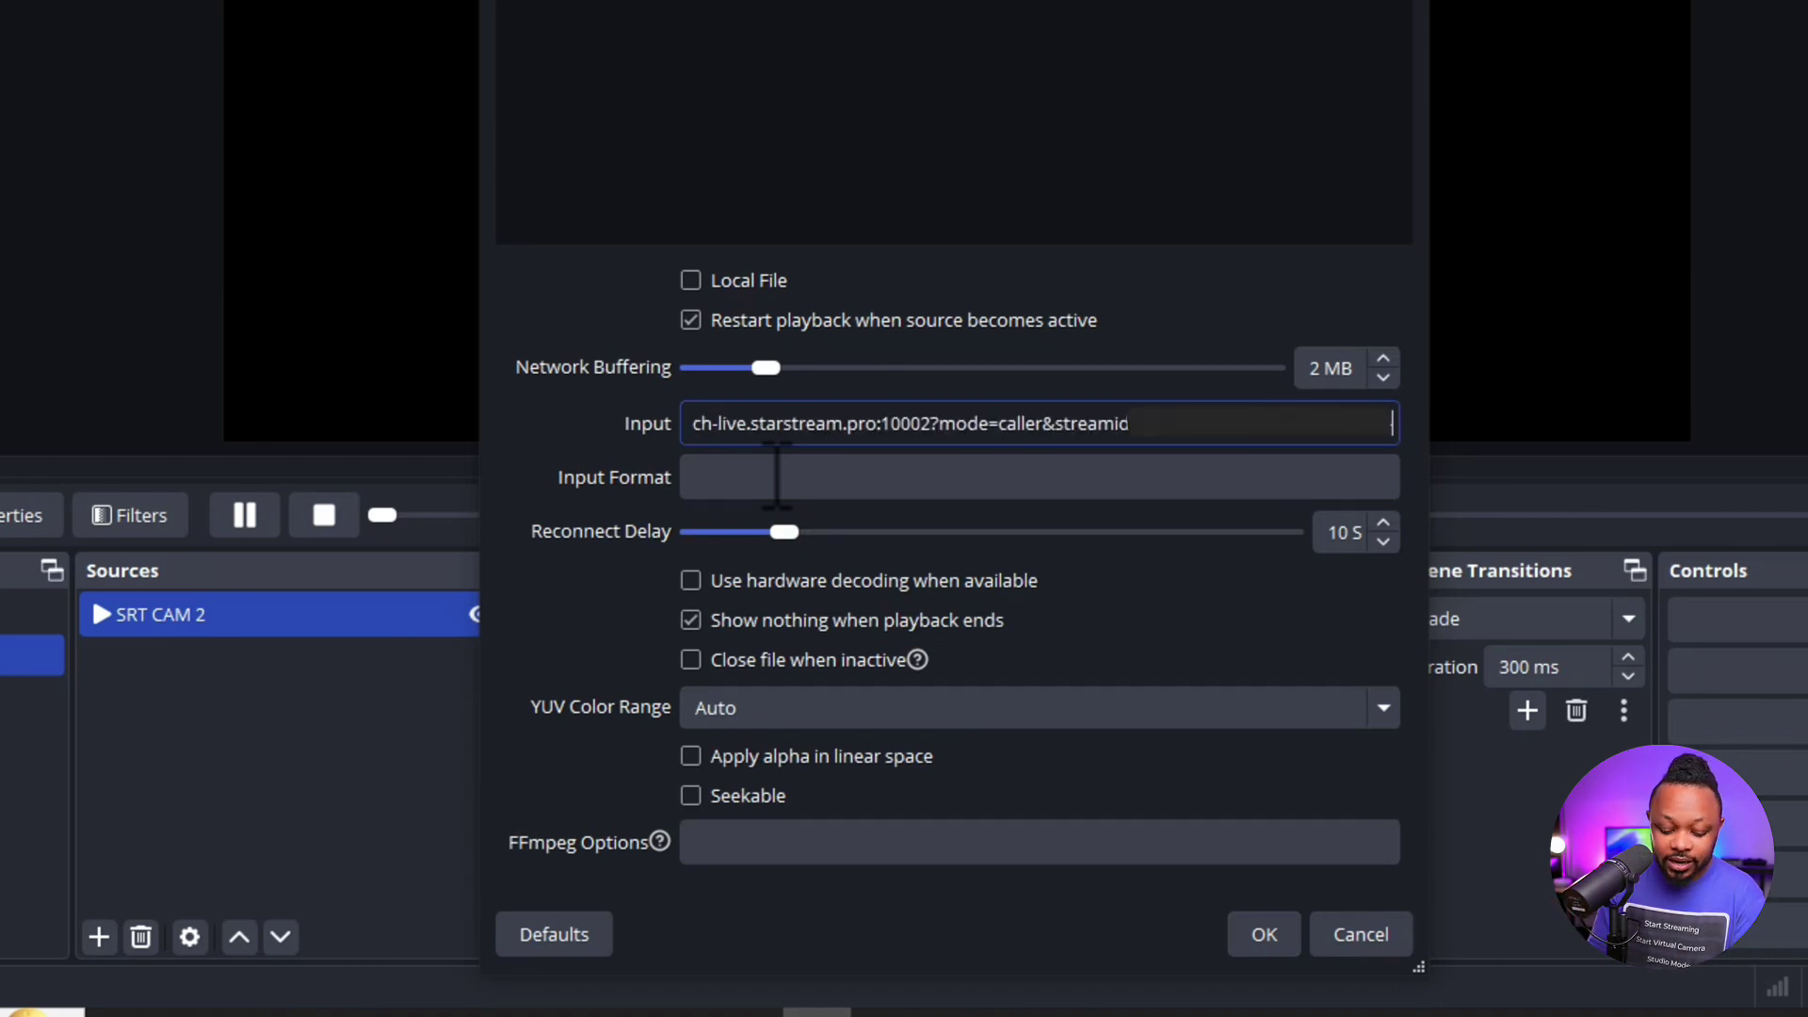
{"action": "type", "text": "="}
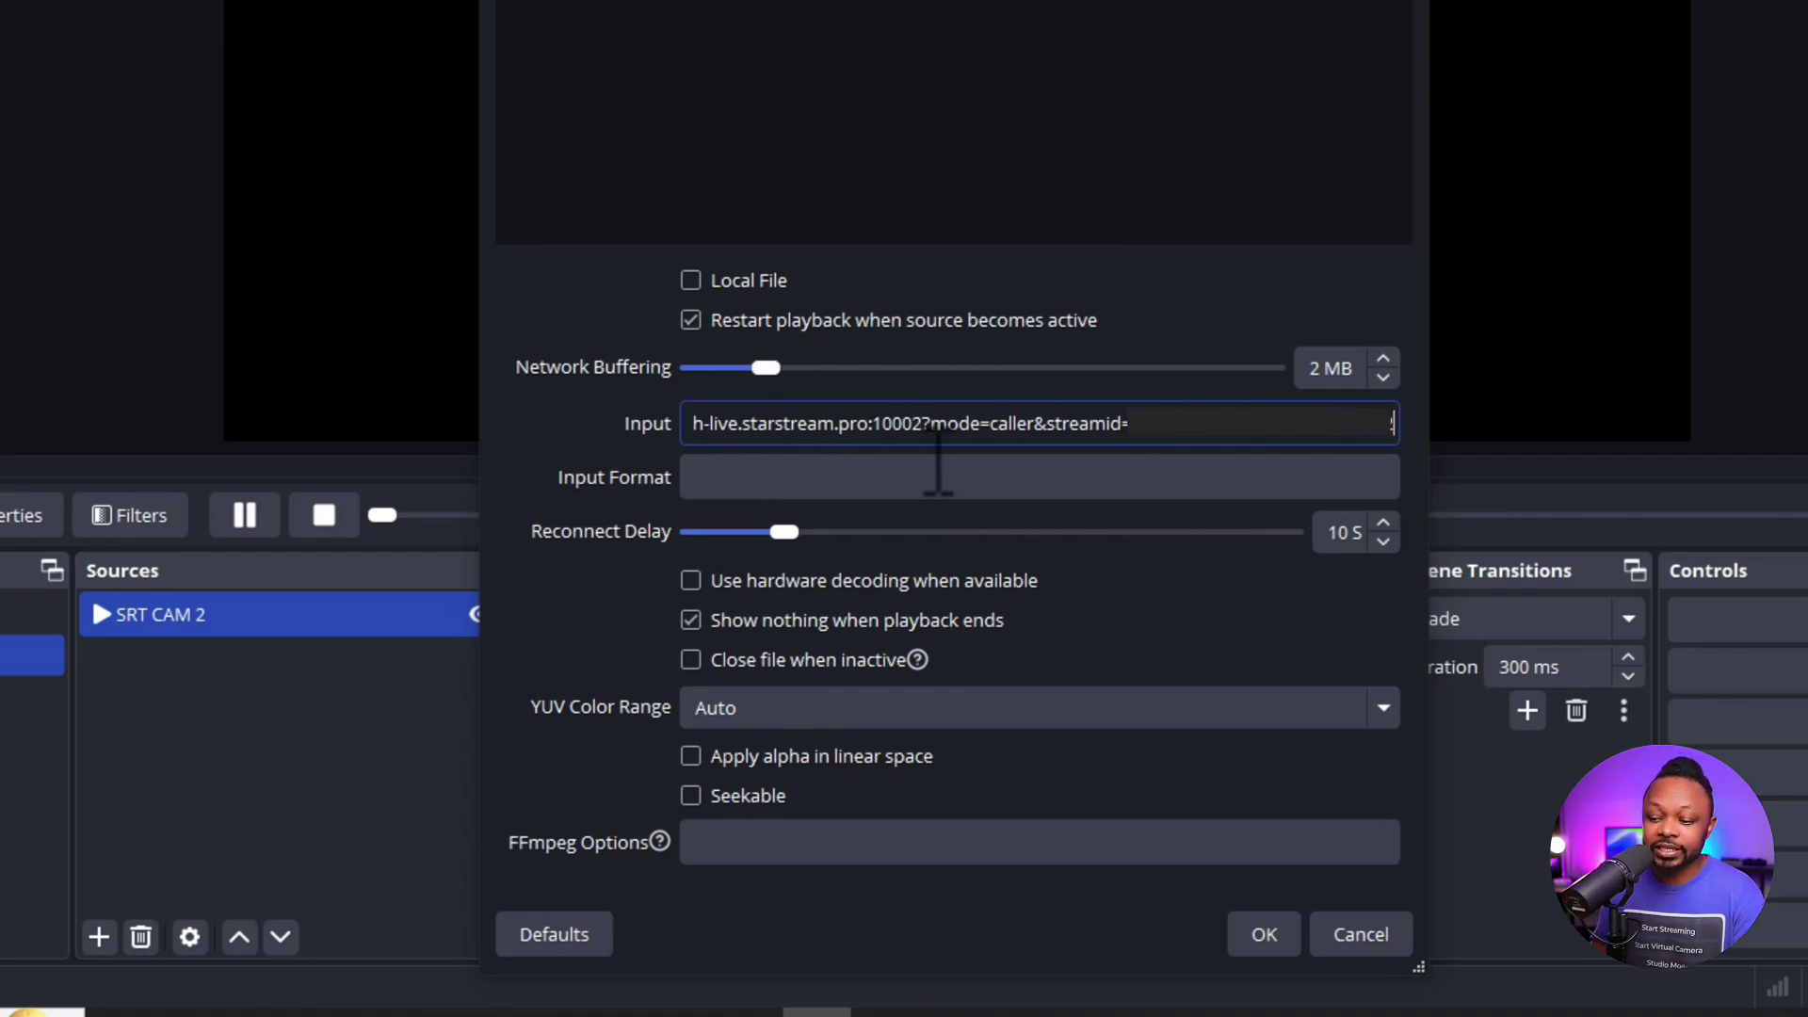
{"action": "left_click", "coordinate": [1264, 937]}
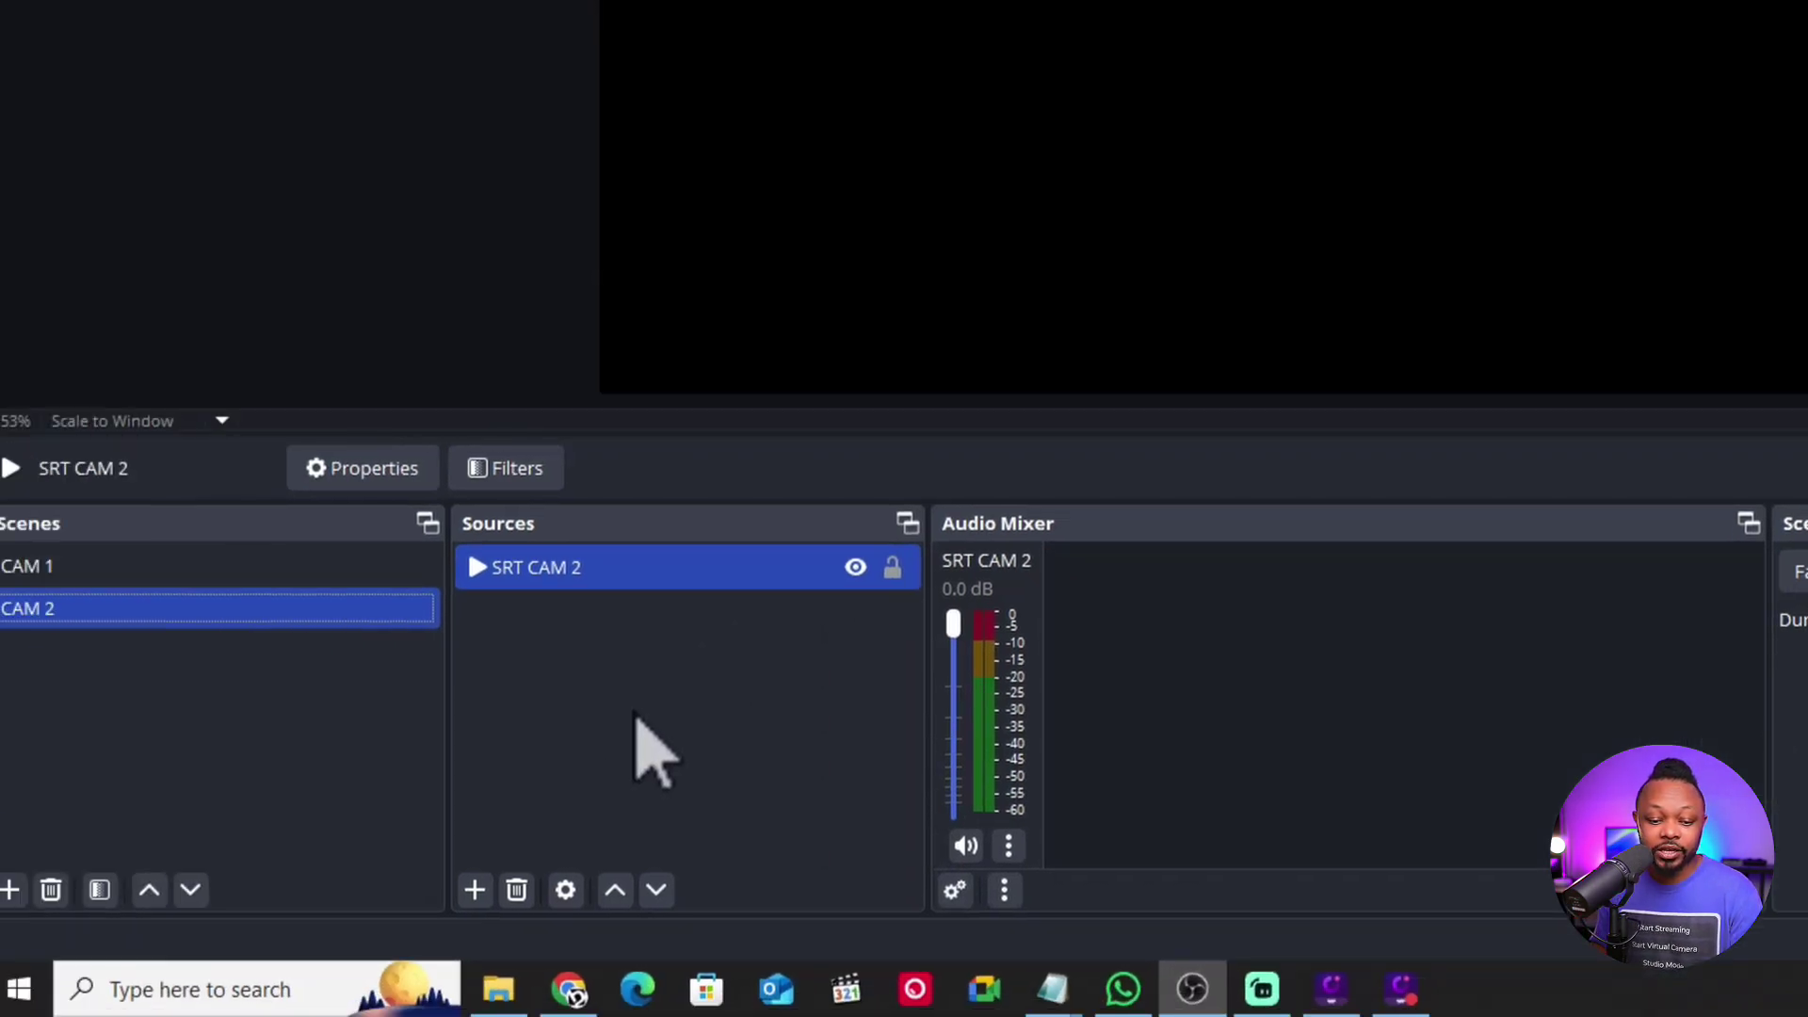
Step: Check the CAM 1 and CAM 2 scenes, and add a new scene named "SPLIT CAMS"
{"action": "left_click", "coordinate": [226, 567]}
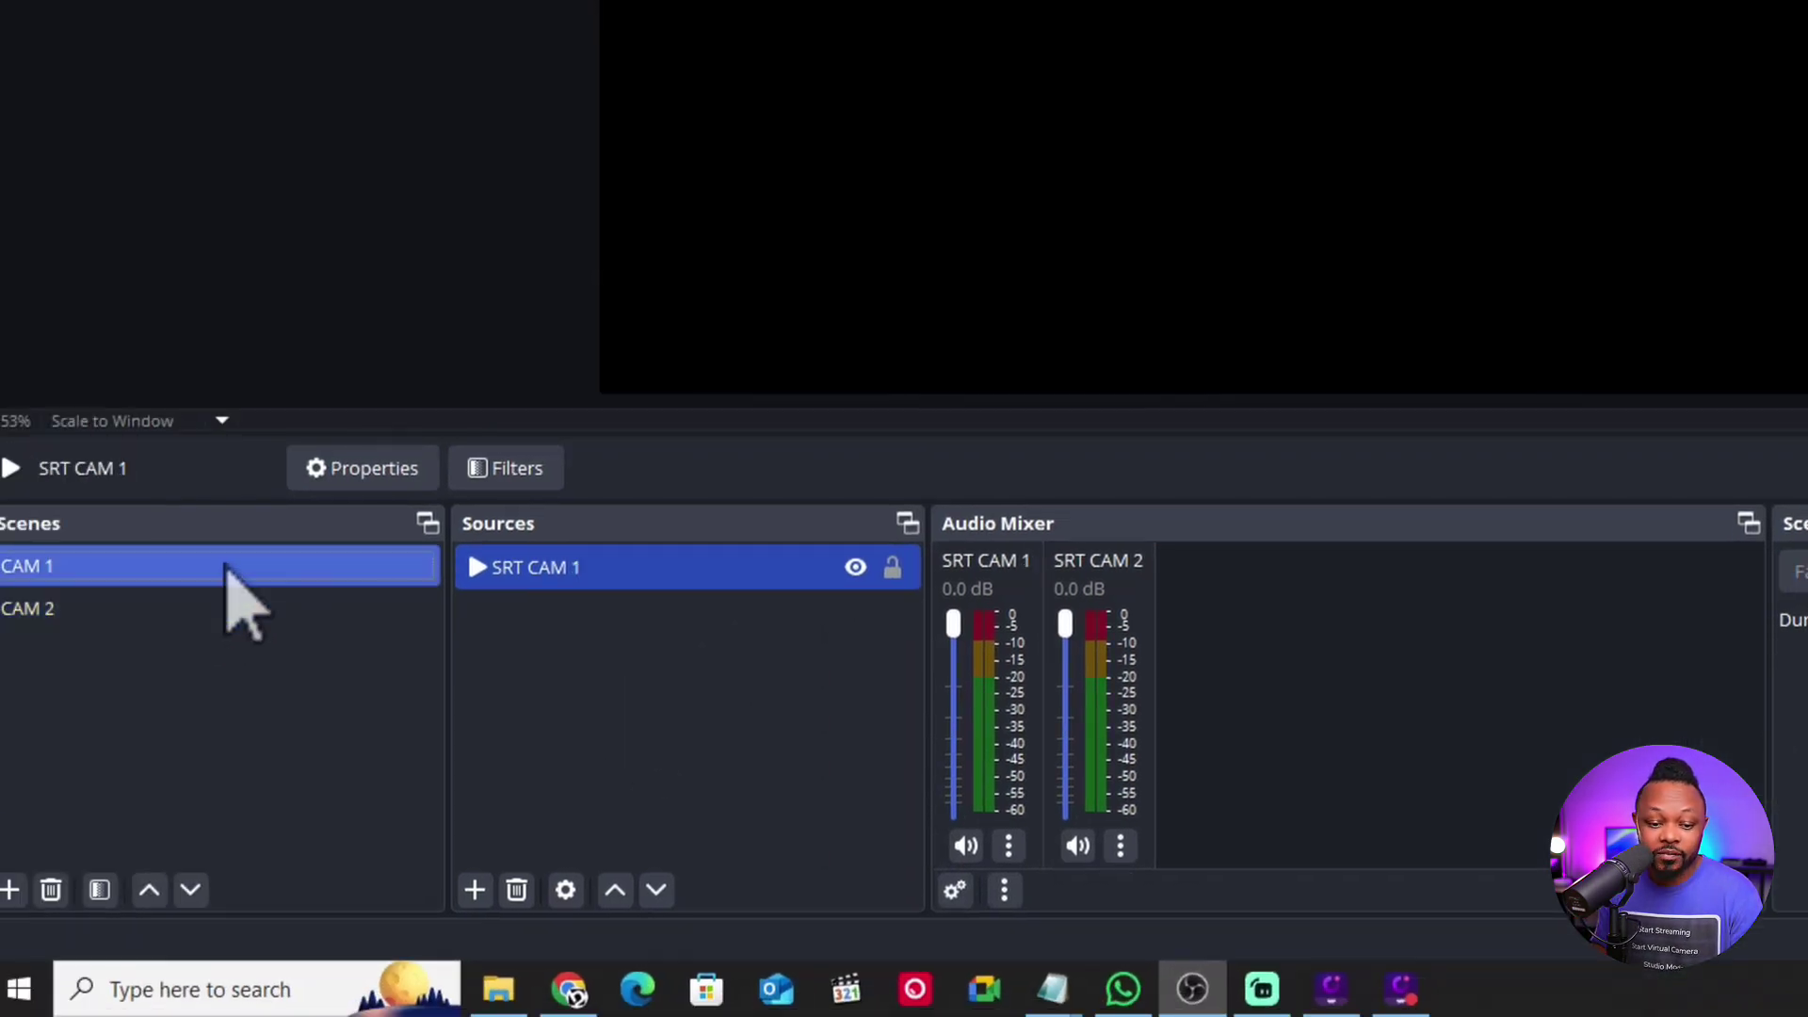
{"action": "left_click", "coordinate": [207, 610]}
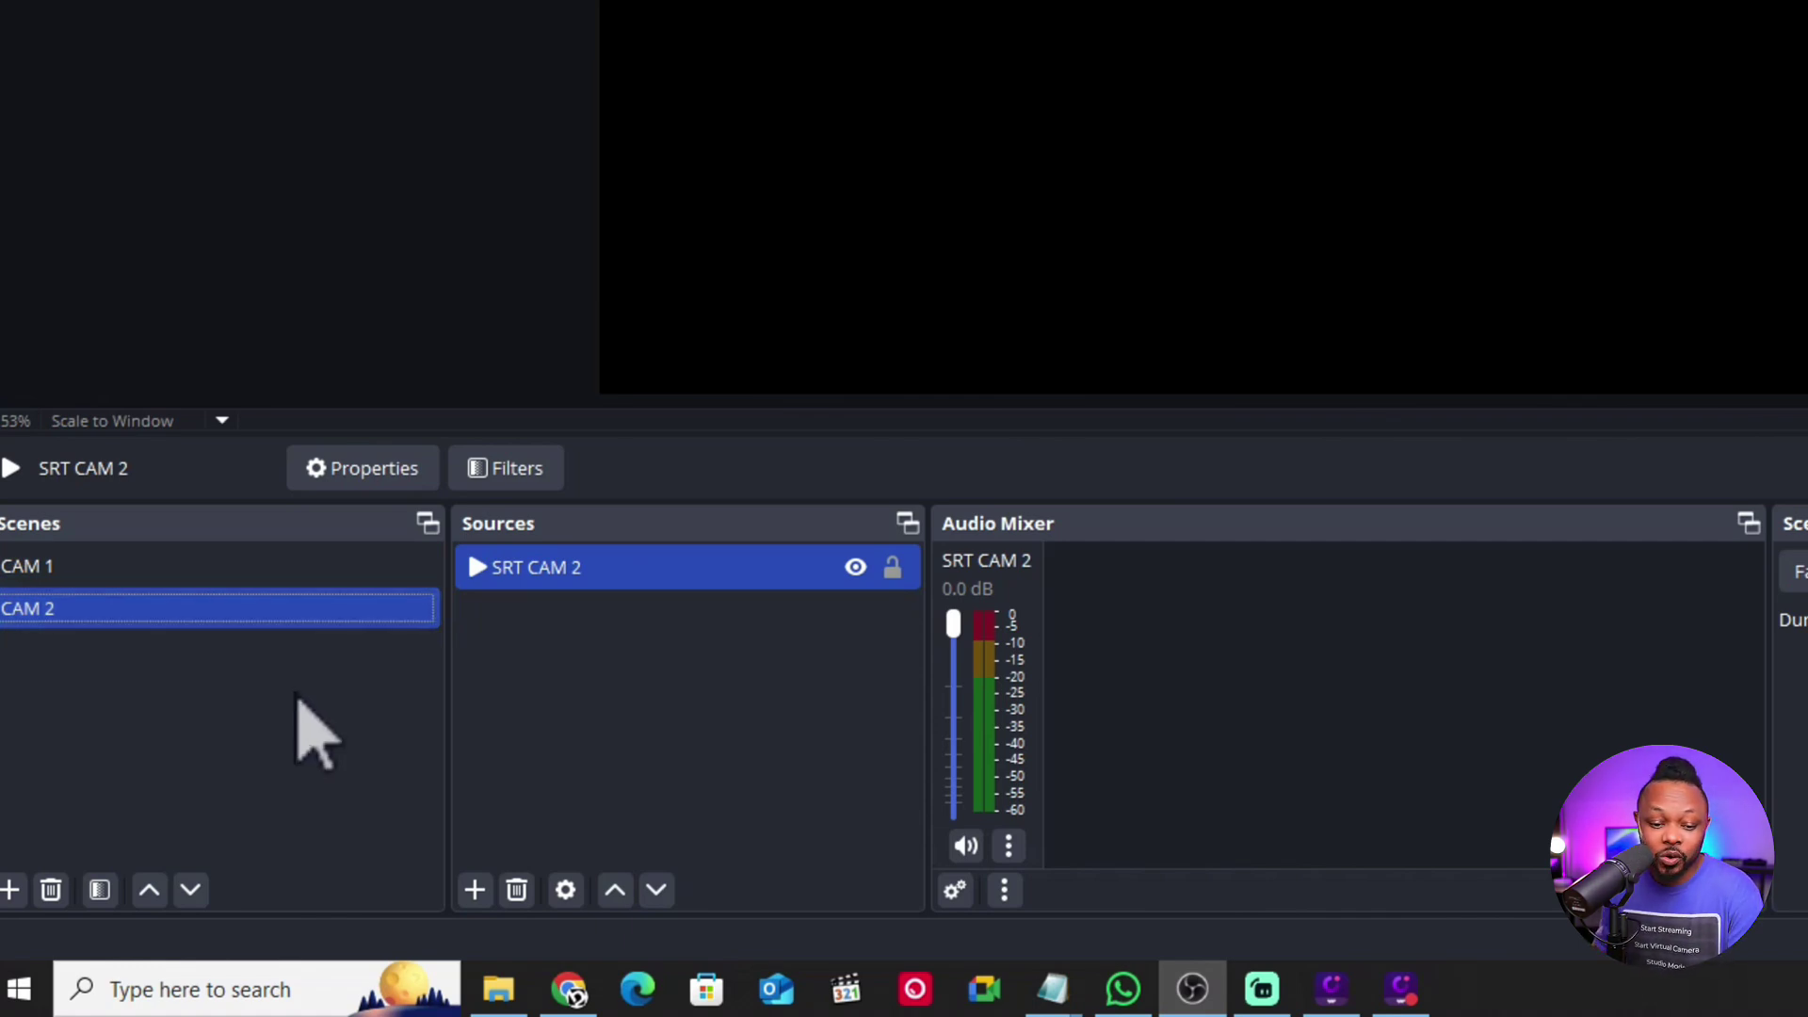
{"action": "left_click", "coordinate": [10, 891]}
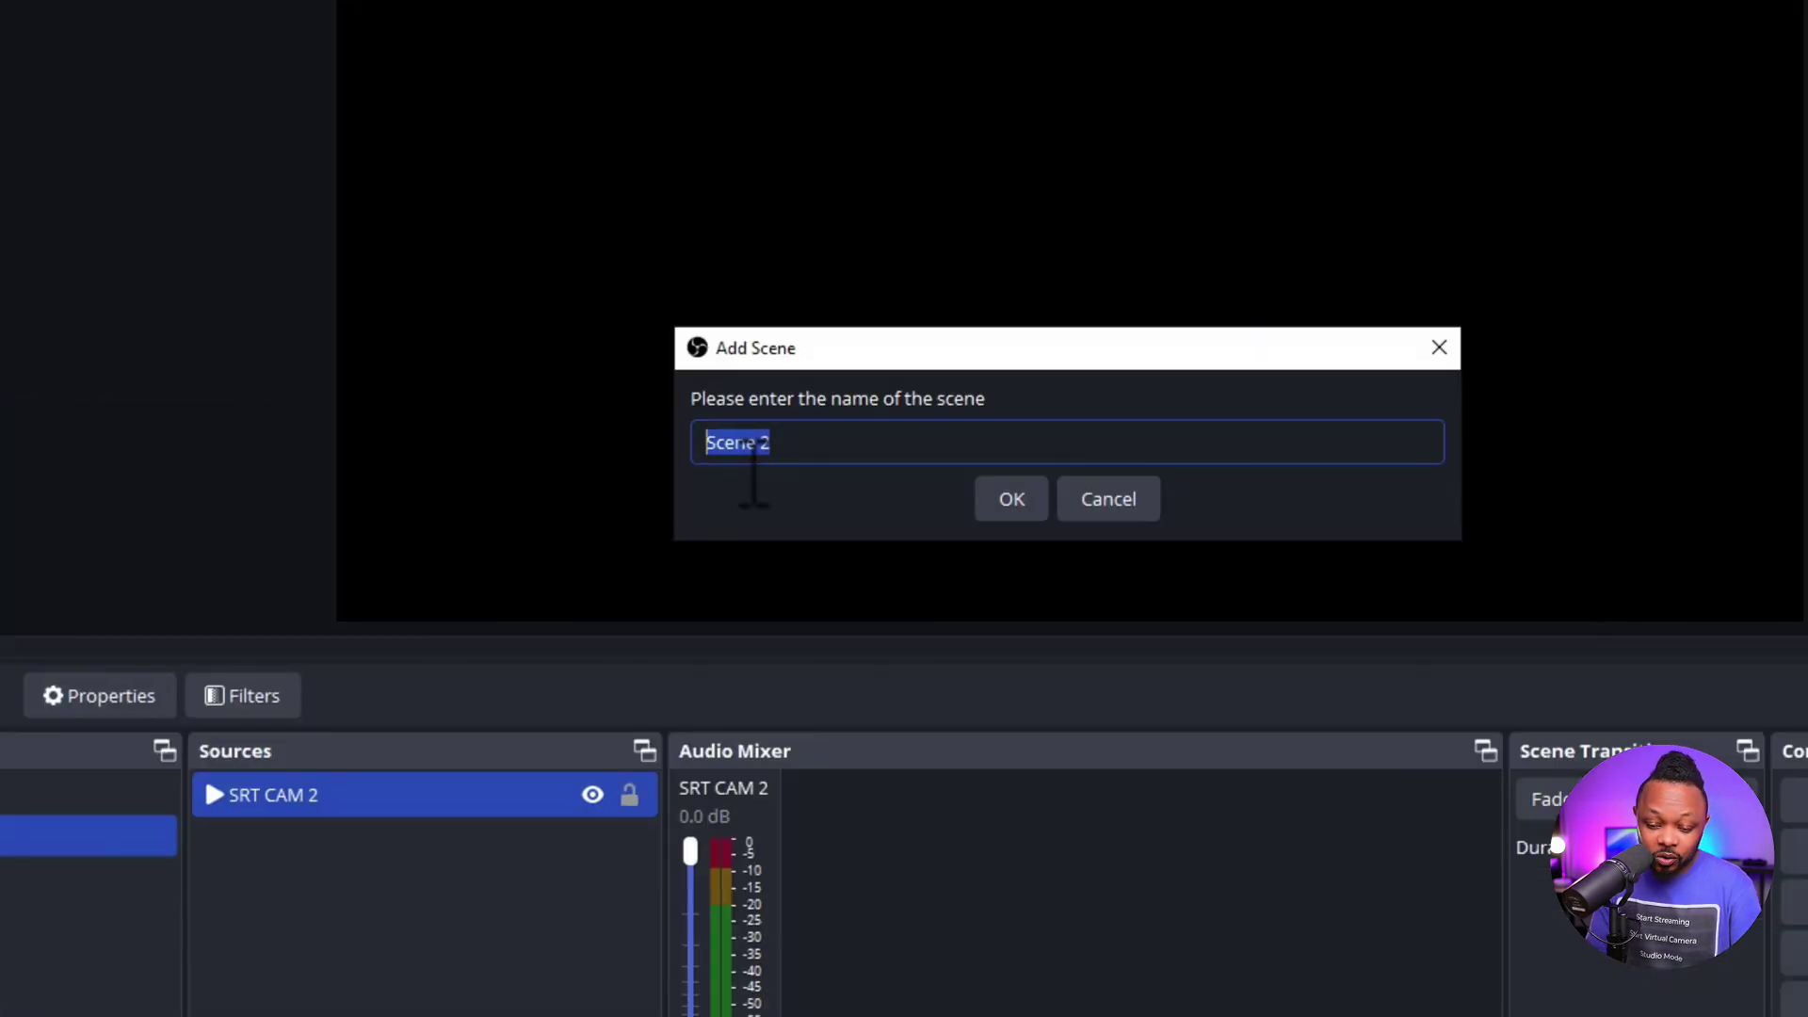
{"action": "type", "text": "SPLIT CAMS"}
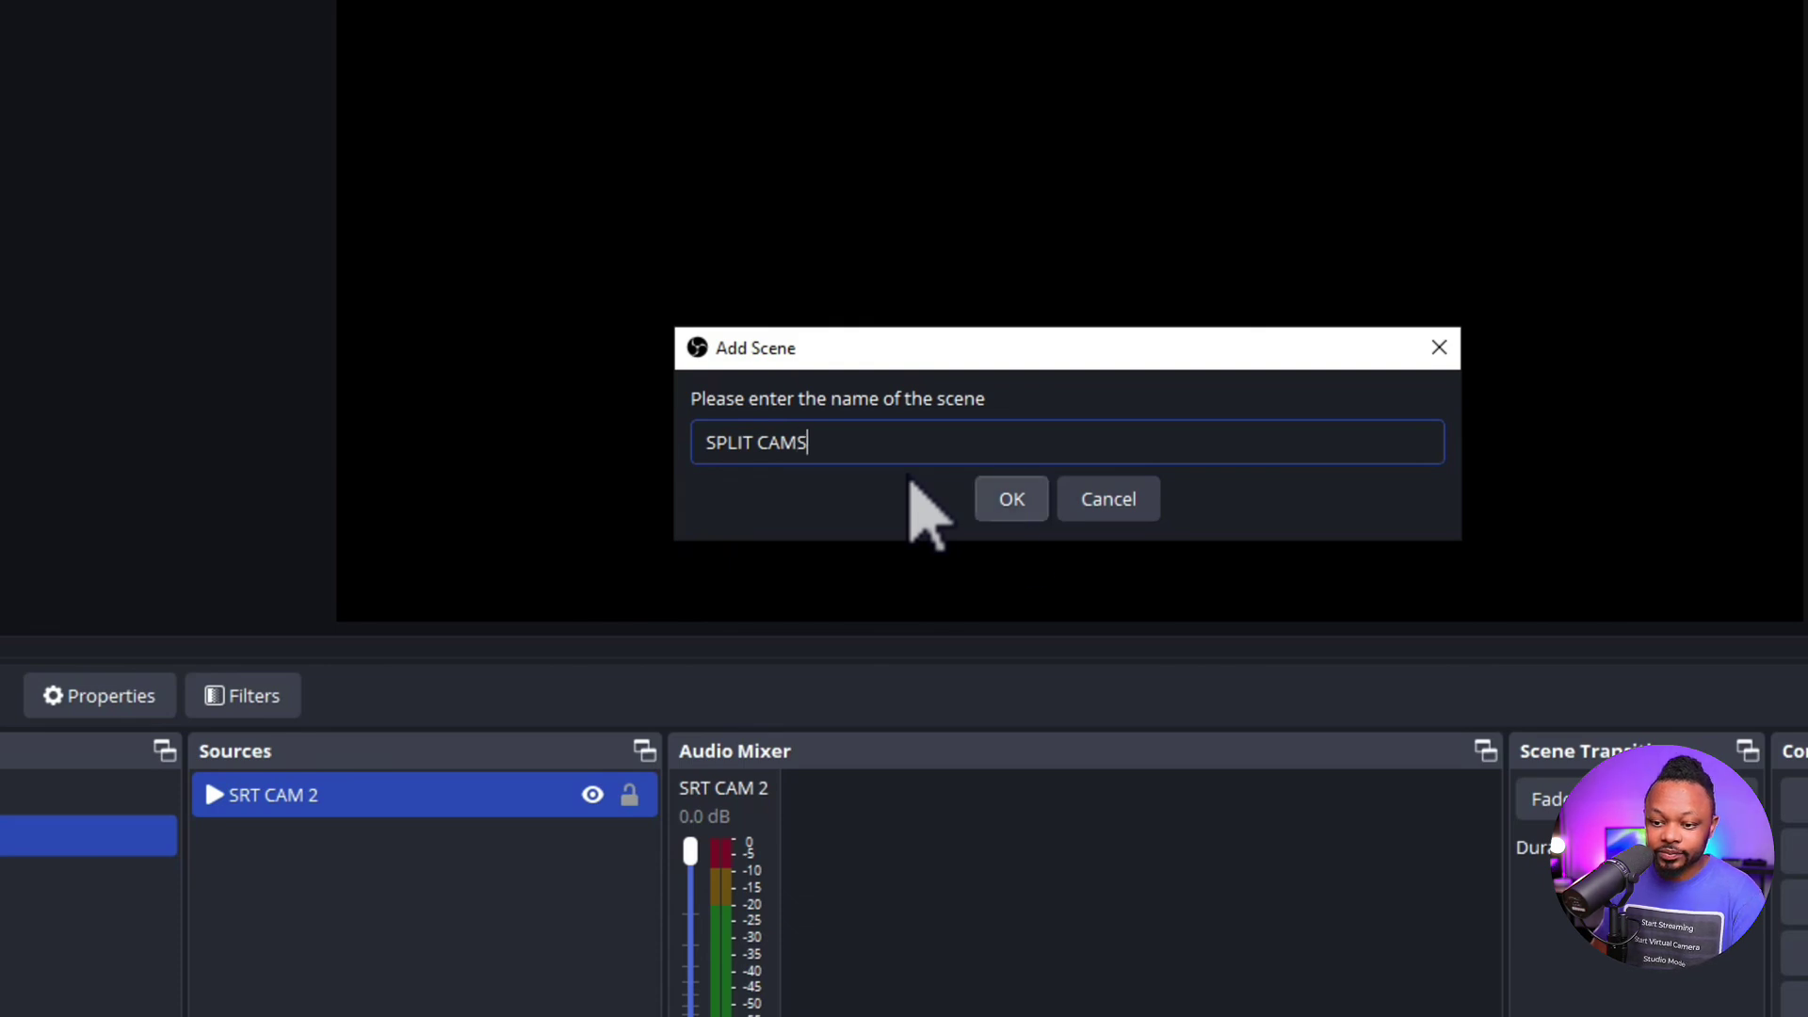
{"action": "left_click", "coordinate": [1022, 508]}
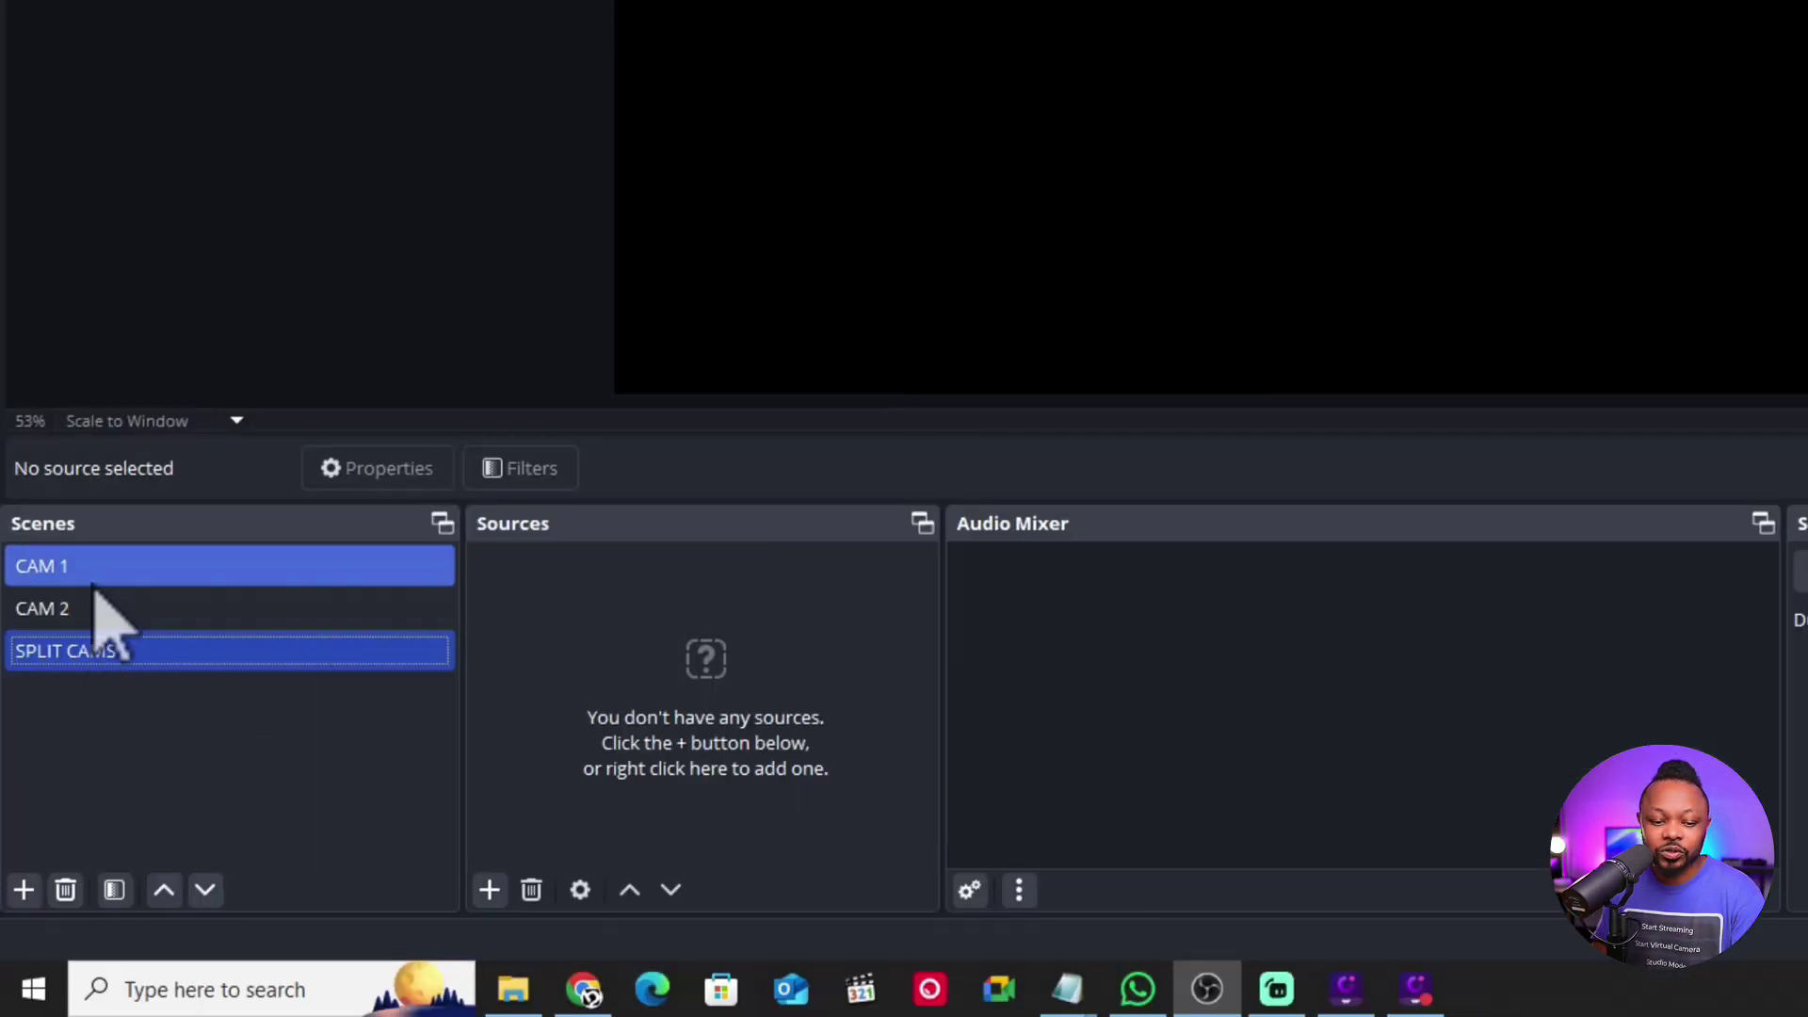
Step: Copy the SRT CAM 1 source from the CAM 1 scene and paste it as a reference into the SPLIT CAMS scene
{"action": "left_click", "coordinate": [97, 577]}
{"action": "left_click", "coordinate": [89, 622]}
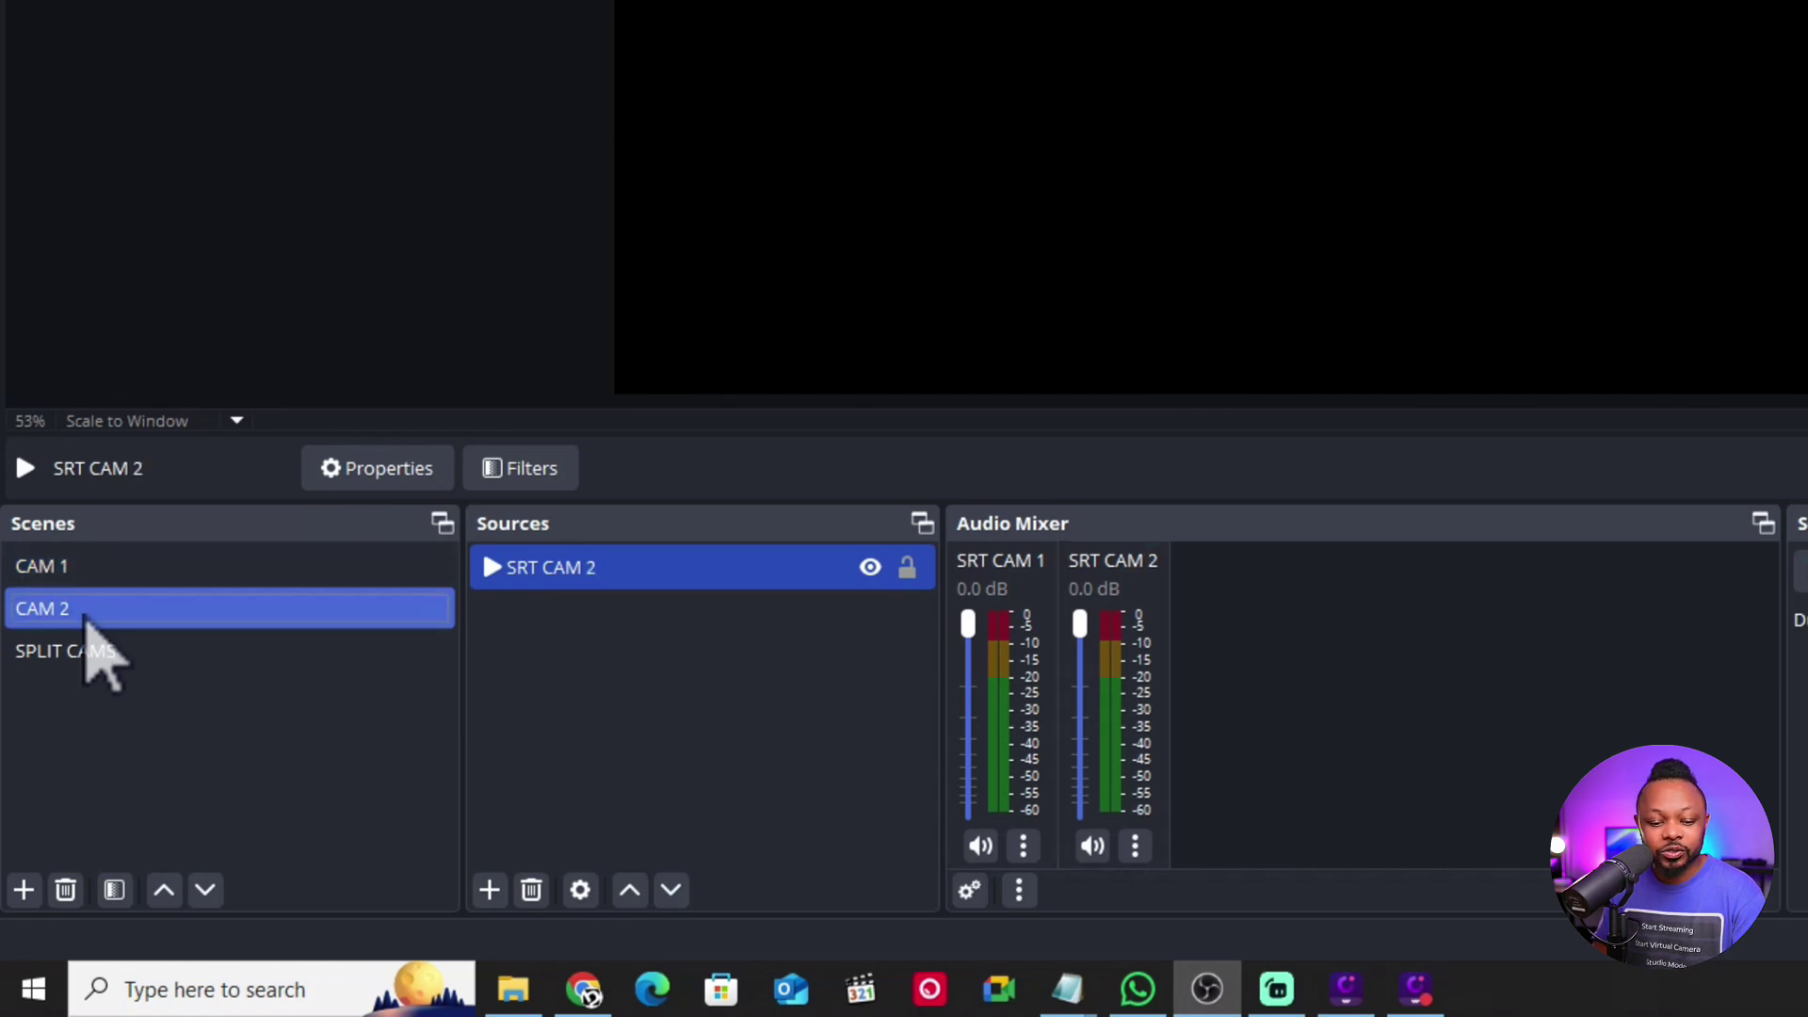
{"action": "left_click", "coordinate": [94, 659]}
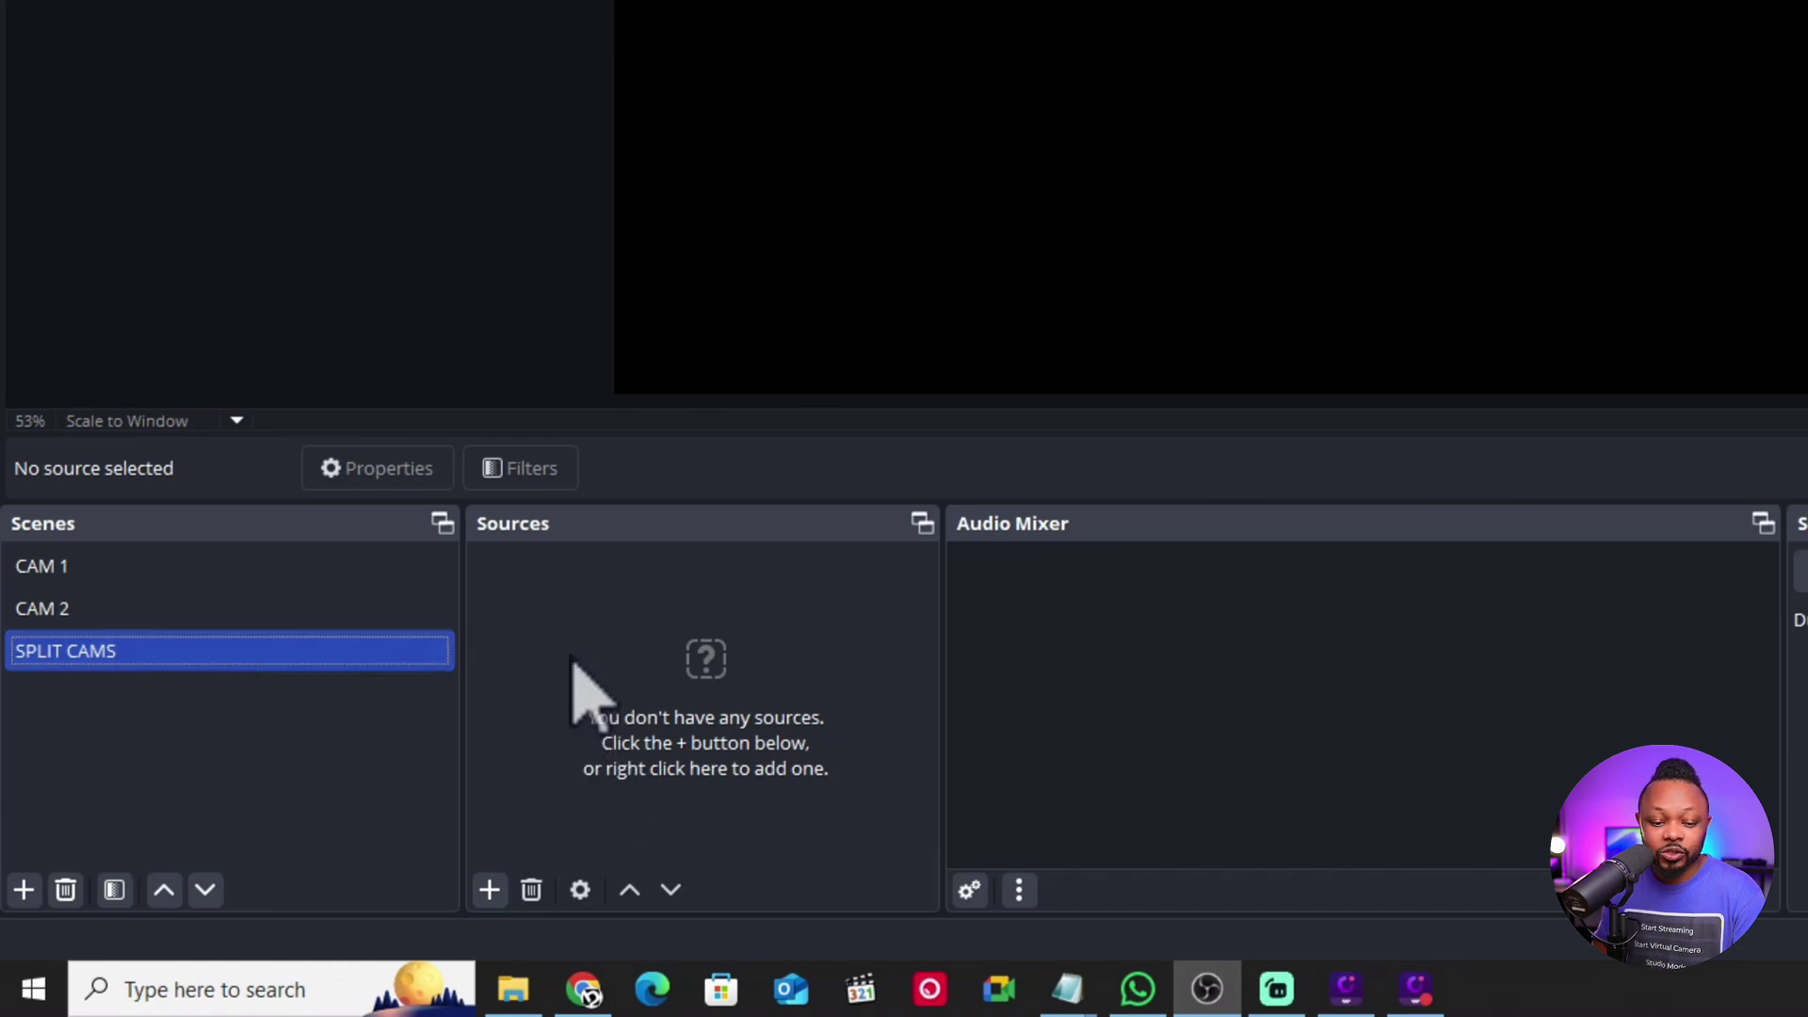
{"action": "left_click", "coordinate": [158, 569]}
{"action": "right_click", "coordinate": [586, 567]}
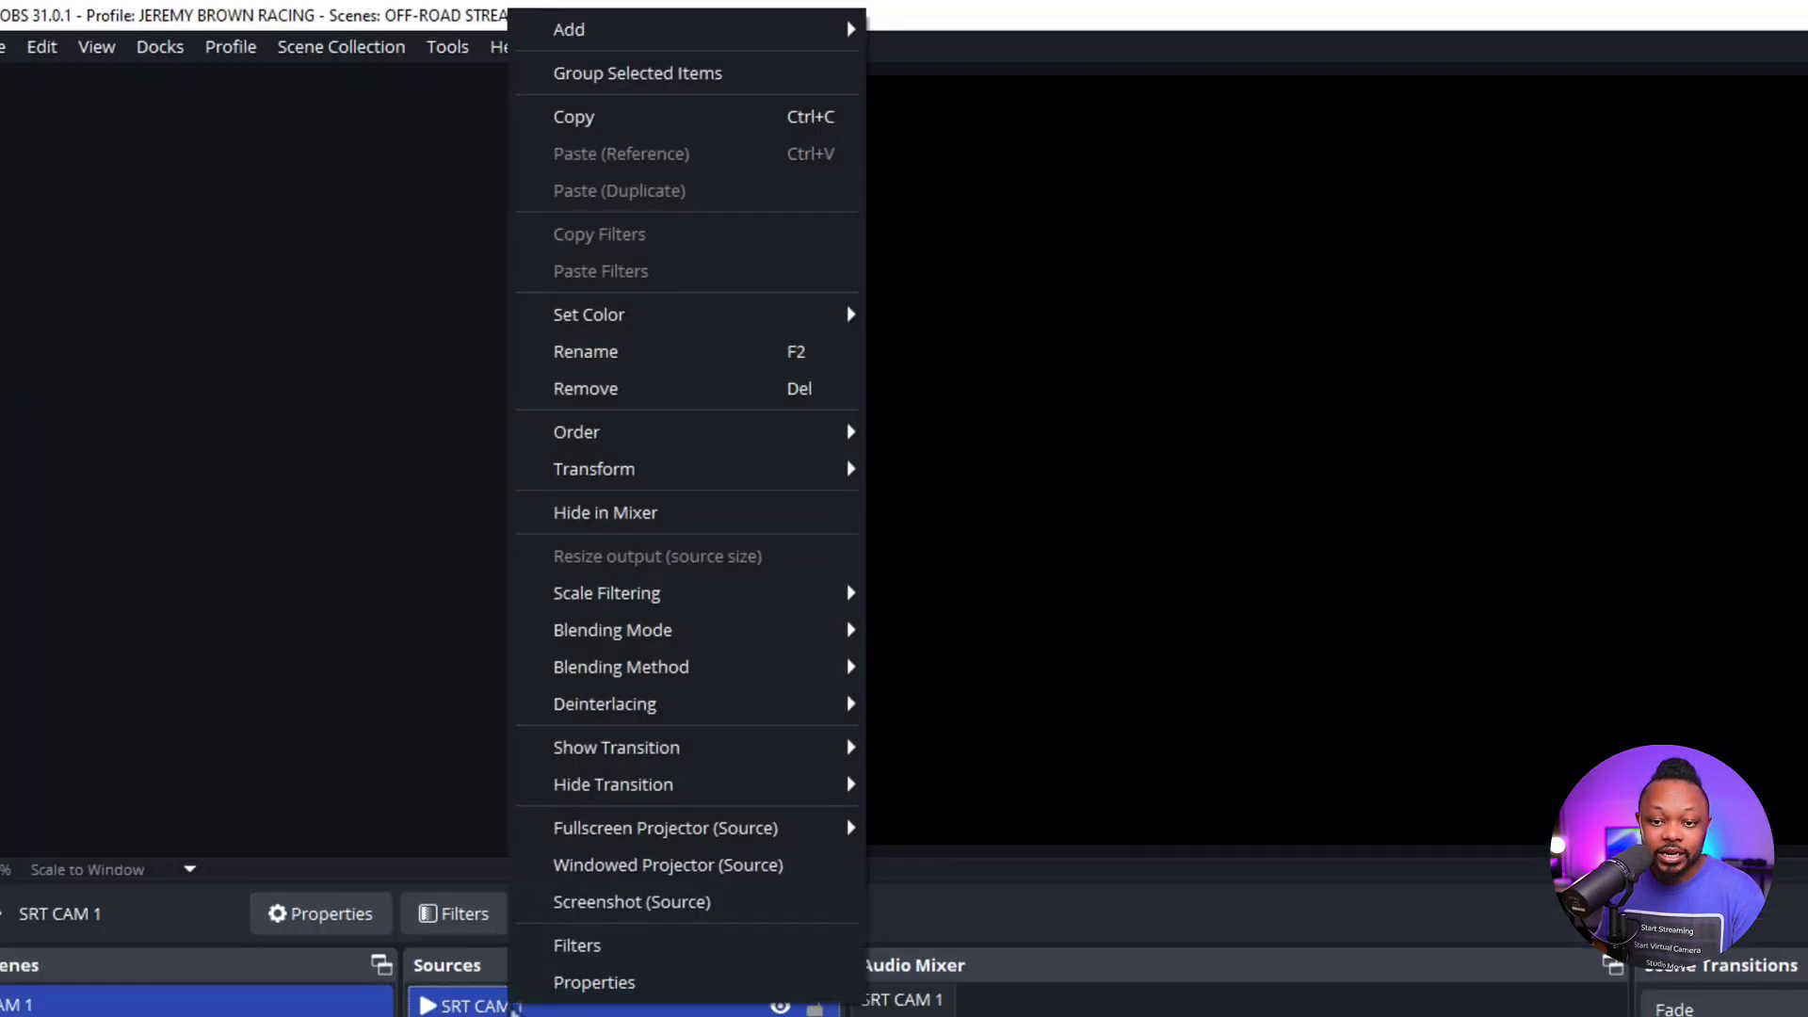
{"action": "left_click", "coordinate": [608, 121]}
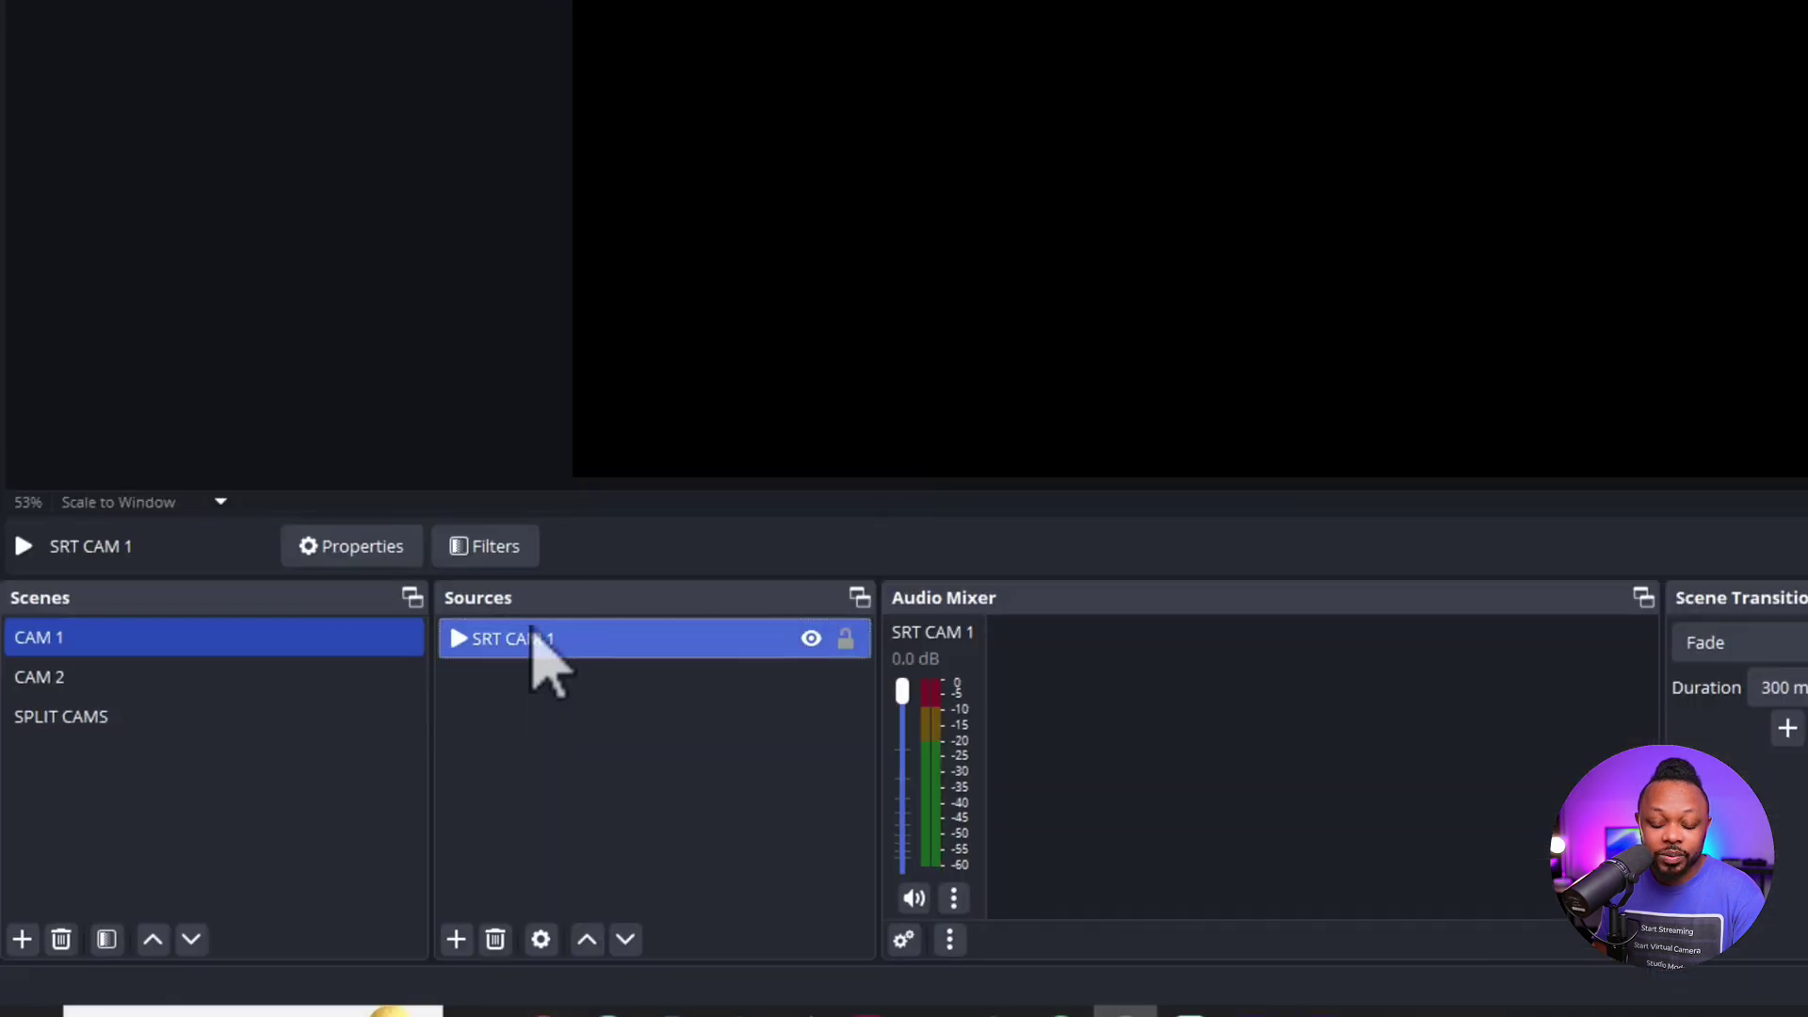
{"action": "left_click", "coordinate": [198, 708]}
{"action": "right_click", "coordinate": [533, 674]}
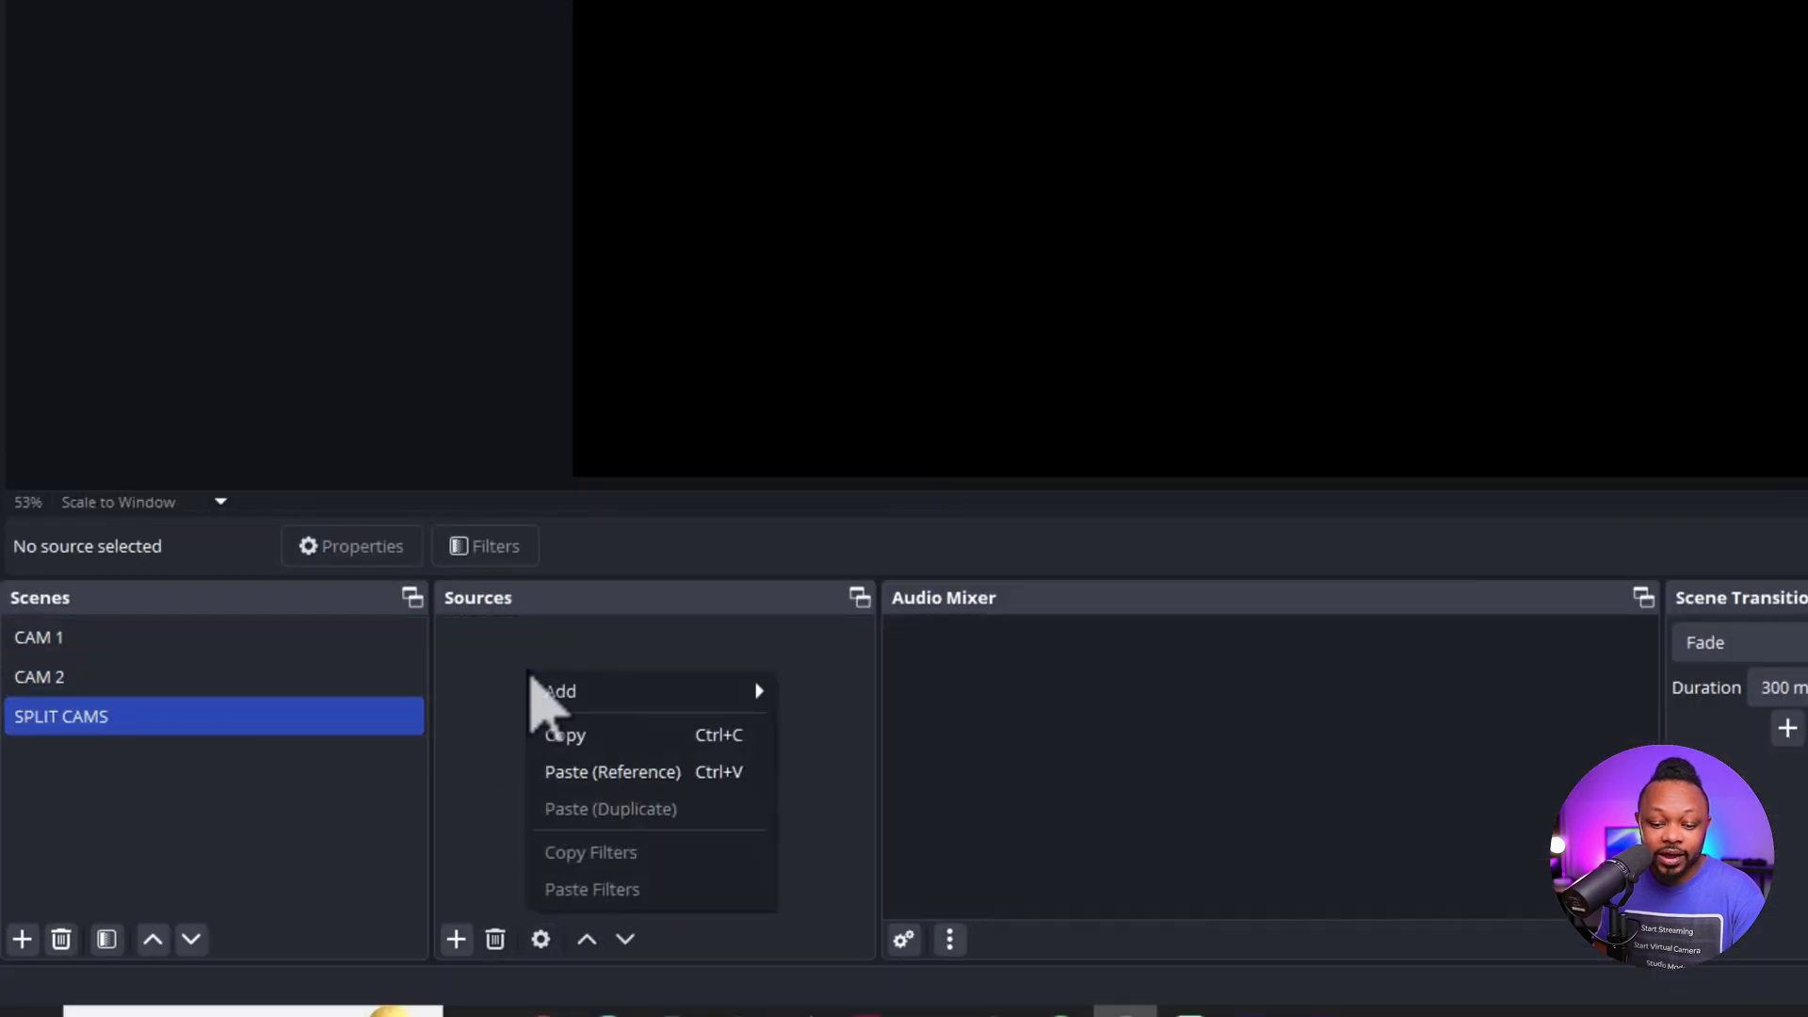
{"action": "left_click", "coordinate": [595, 772]}
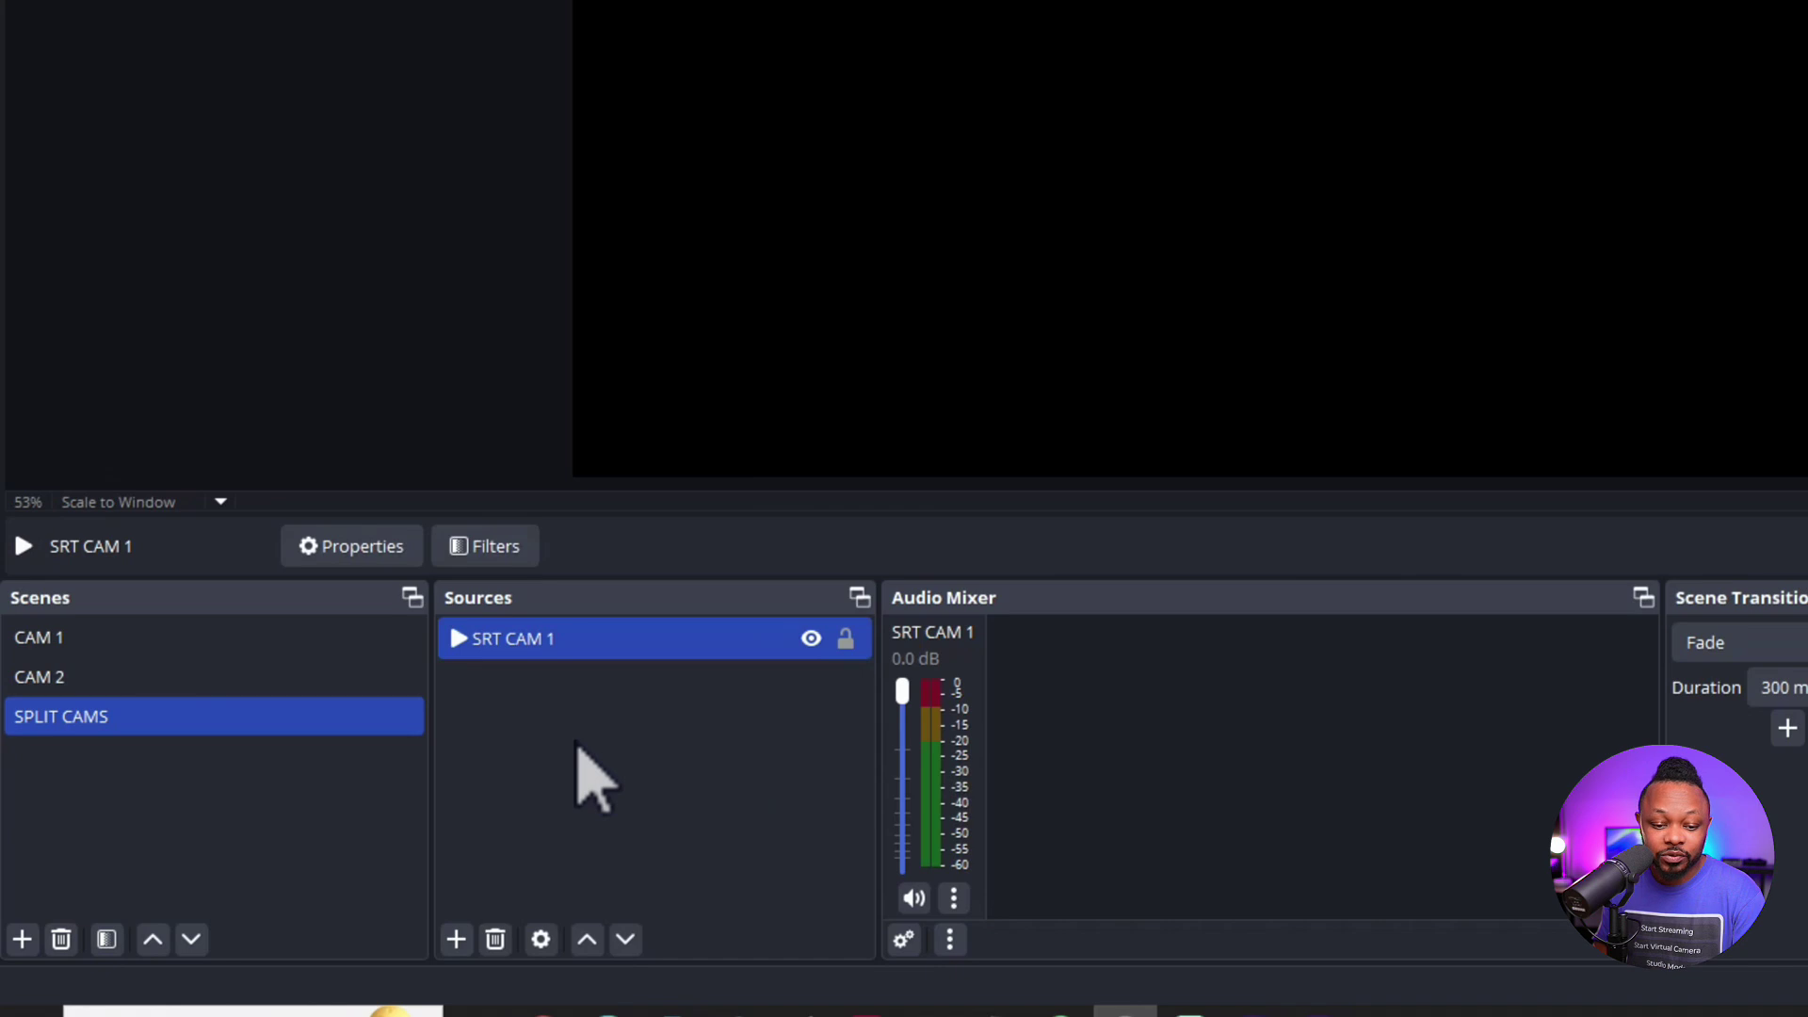
Step: Copy the SRT CAM 2 source from the CAM 2 scene and paste it as a reference into the SPLIT CAMS scene
{"action": "left_click", "coordinate": [188, 680]}
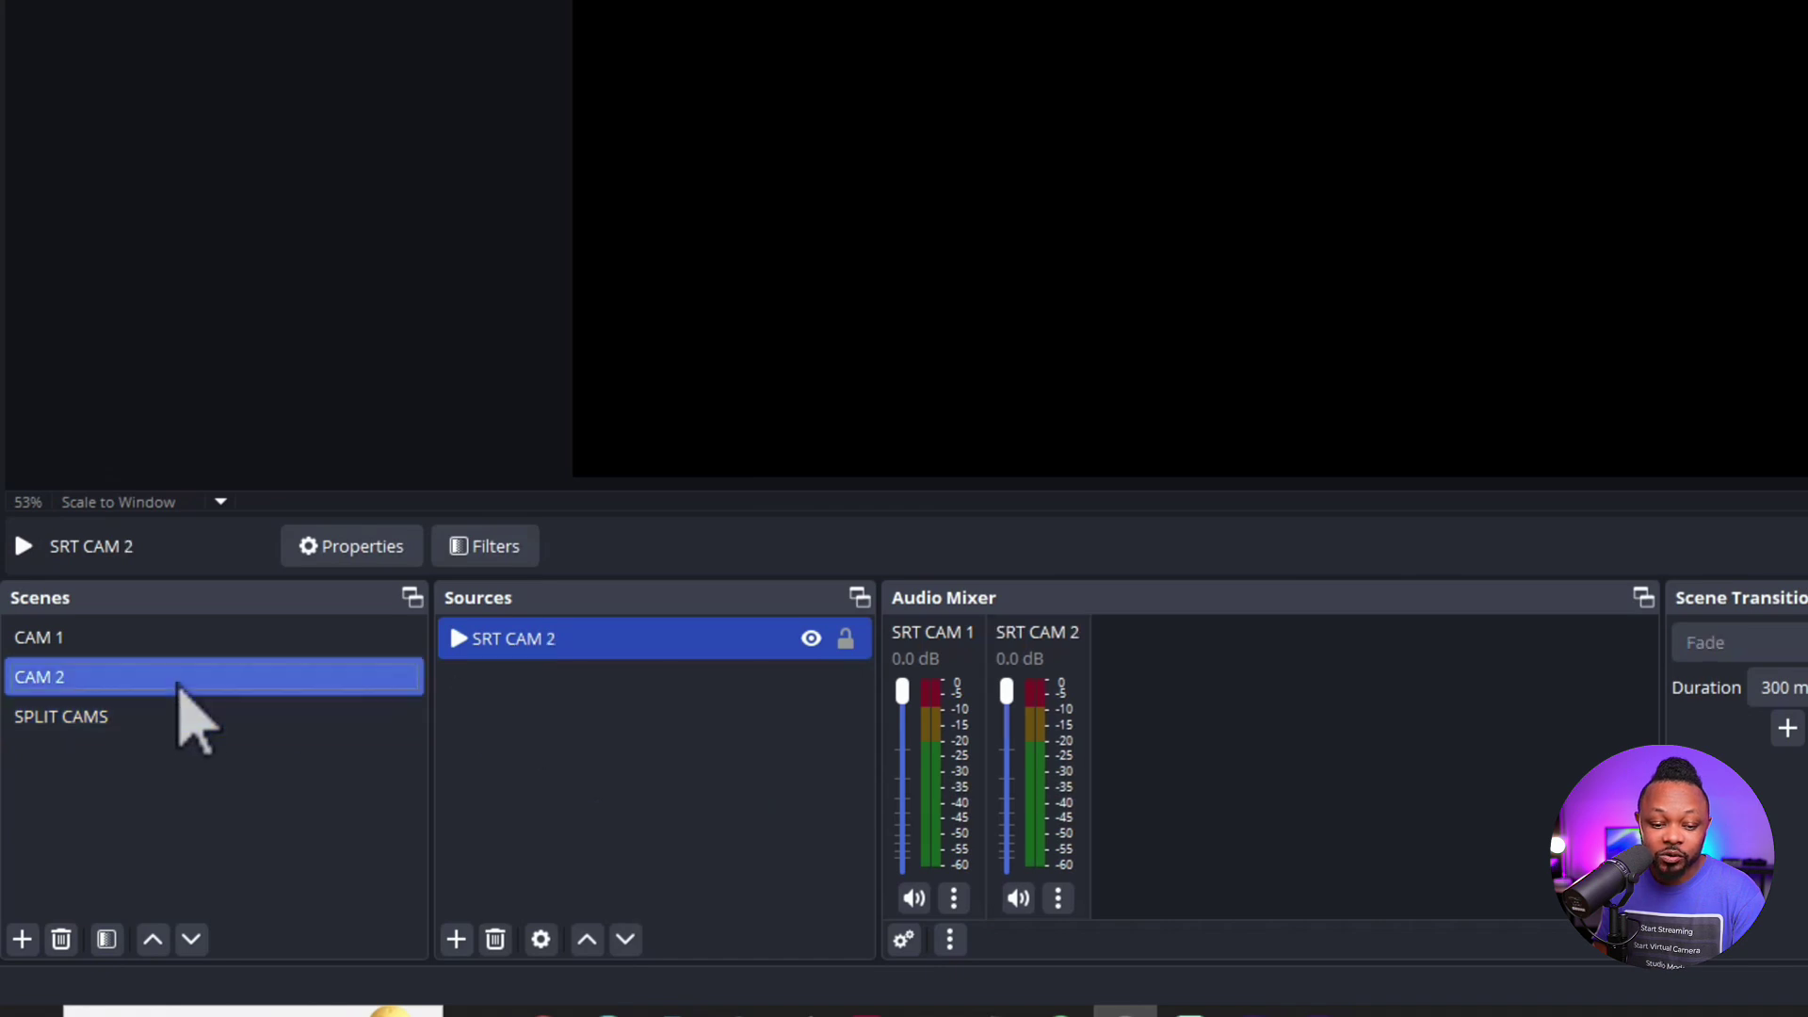
{"action": "right_click", "coordinate": [568, 650]}
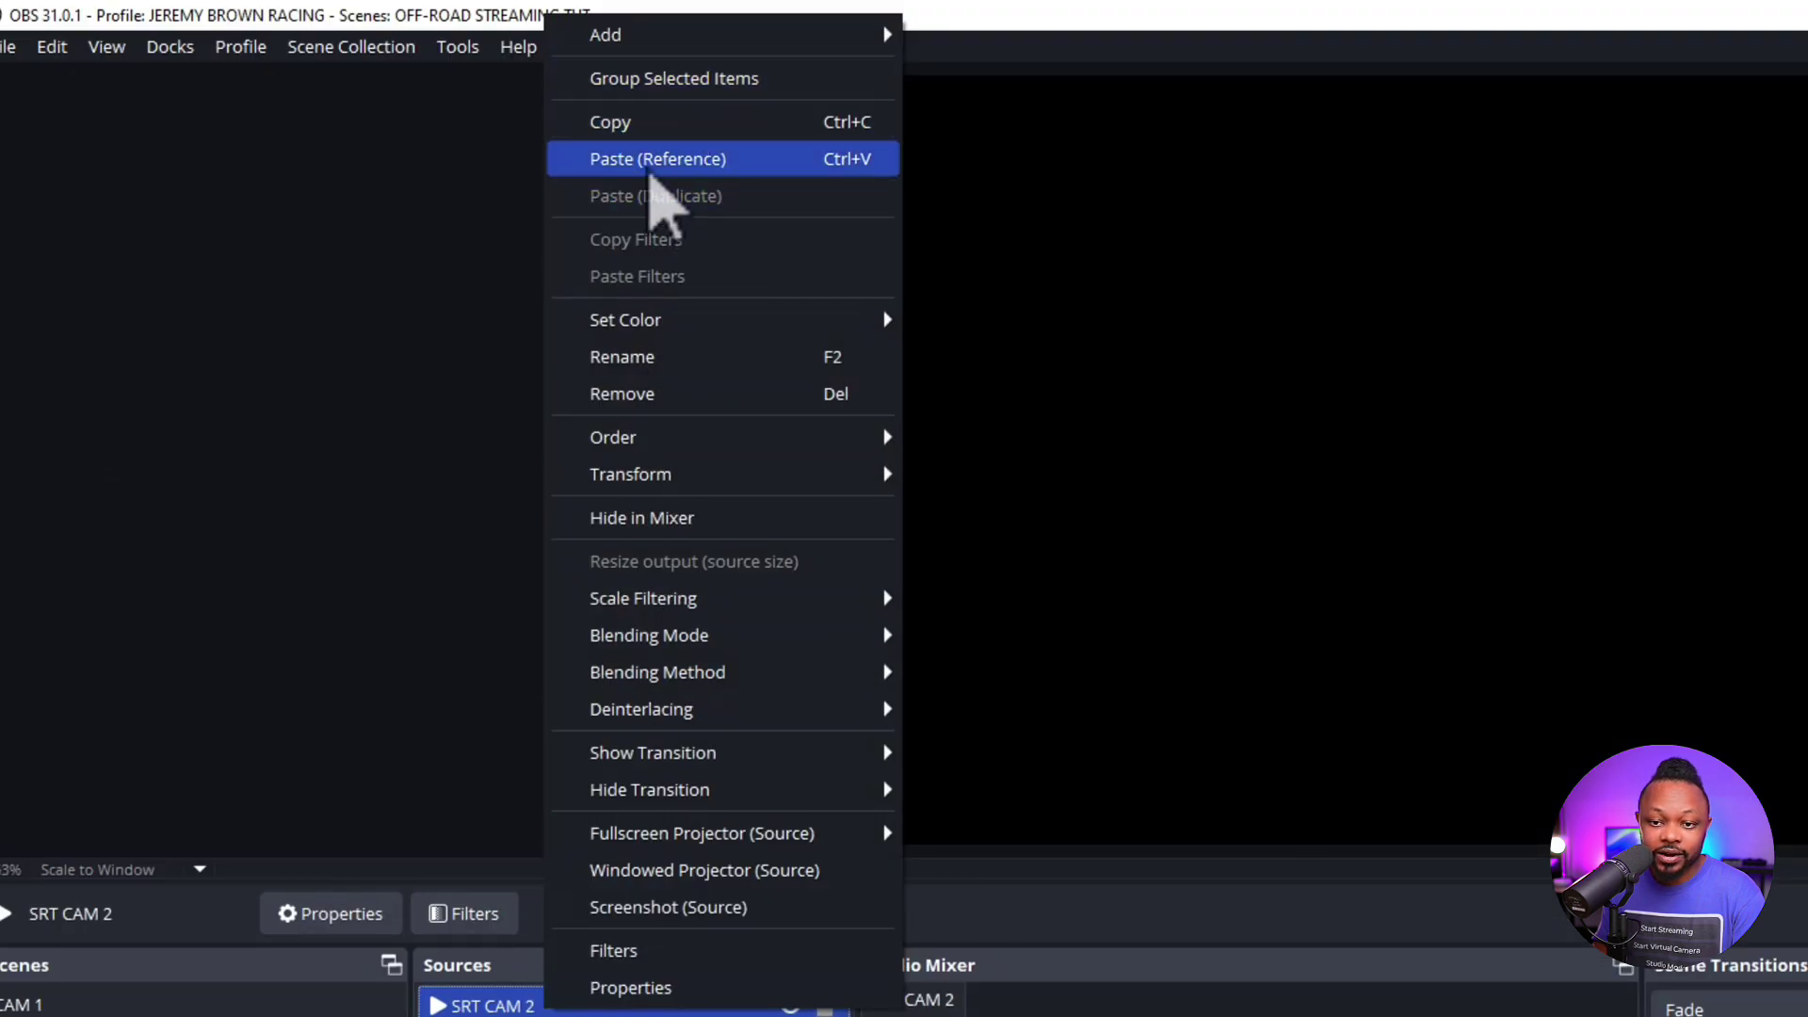
{"action": "key", "text": "Escape"}
{"action": "left_click", "coordinate": [151, 744]}
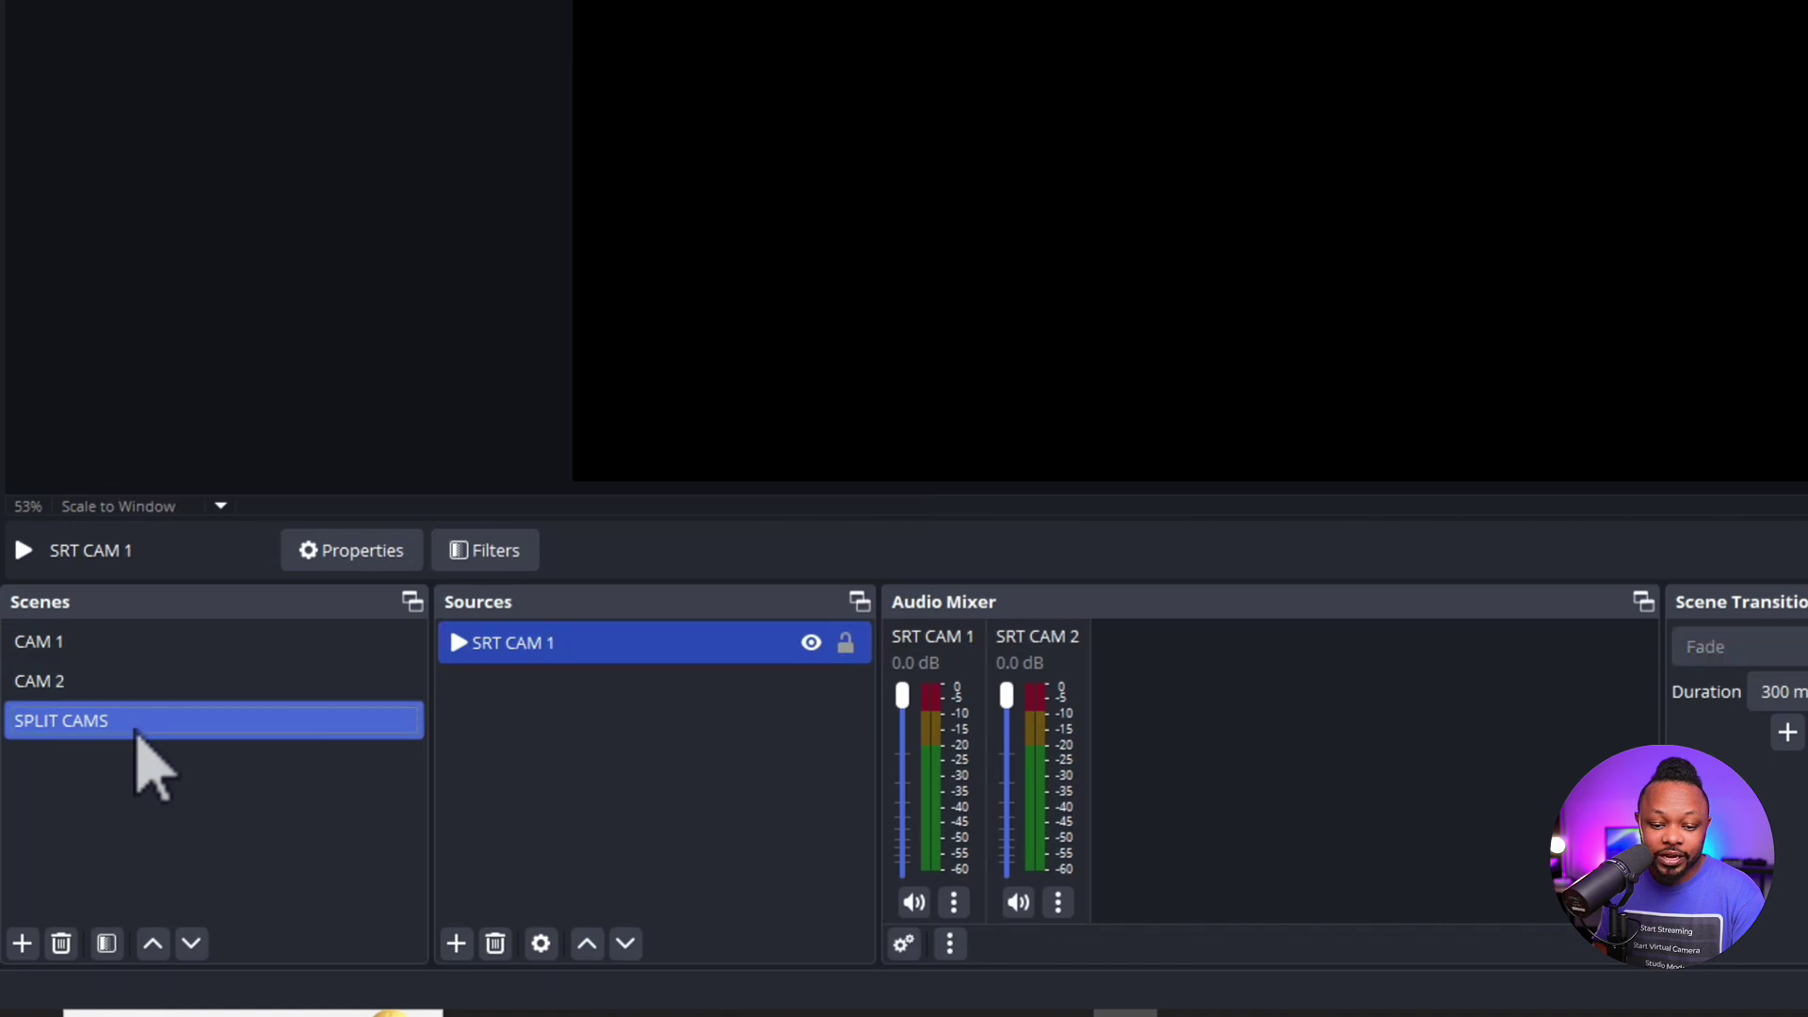
{"action": "left_click", "coordinate": [539, 739]}
{"action": "right_click", "coordinate": [522, 707]}
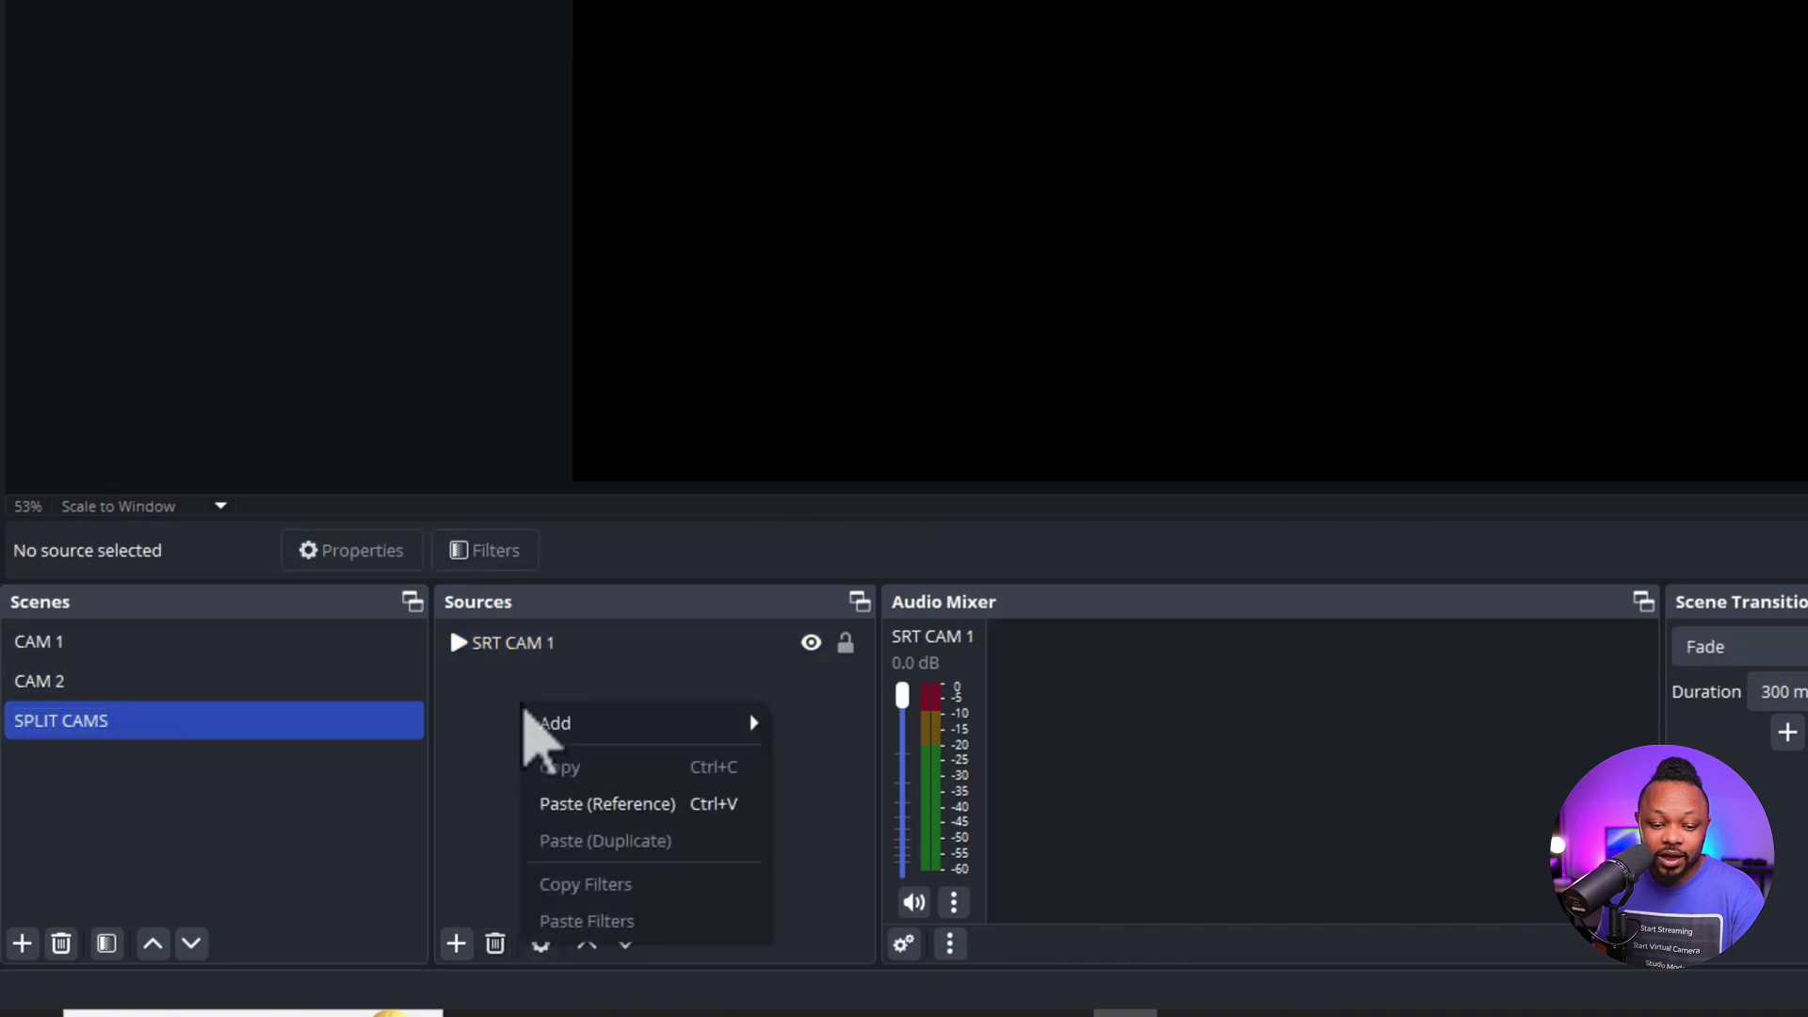
{"action": "left_click", "coordinate": [595, 808]}
{"action": "left_click", "coordinate": [654, 693]}
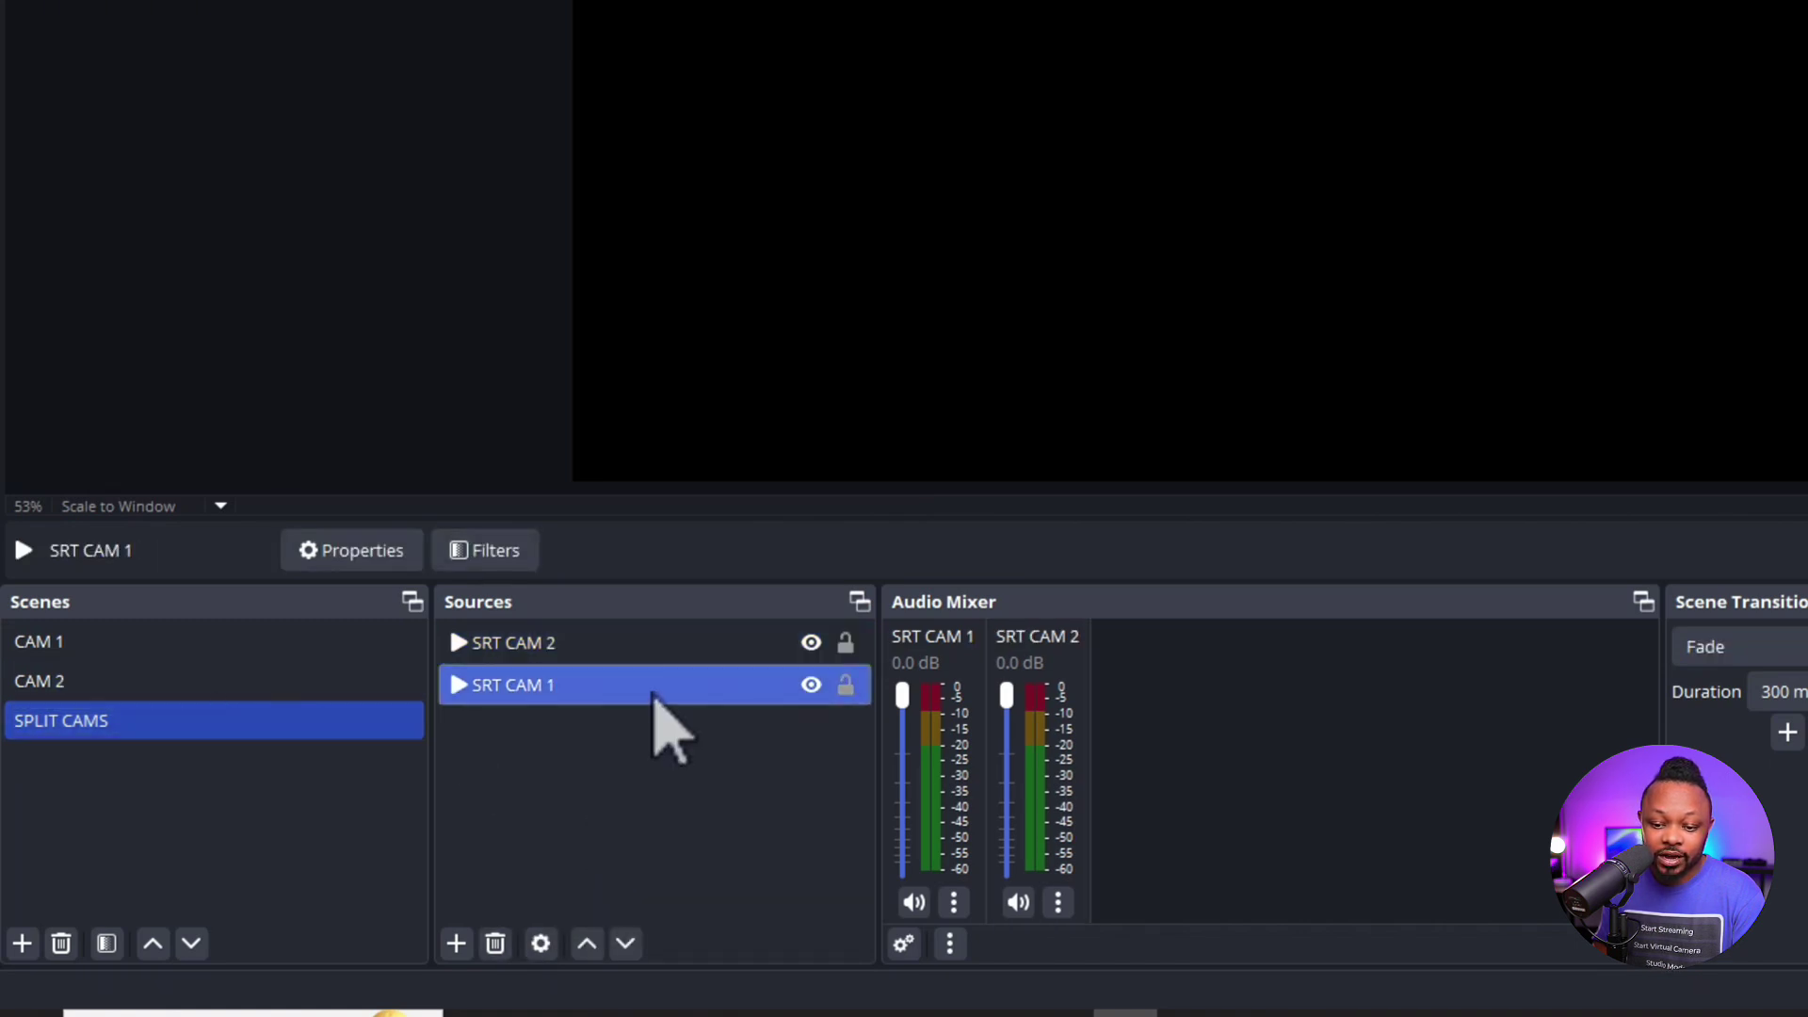
{"action": "left_click", "coordinate": [670, 646]}
{"action": "left_click", "coordinate": [1244, 9]}
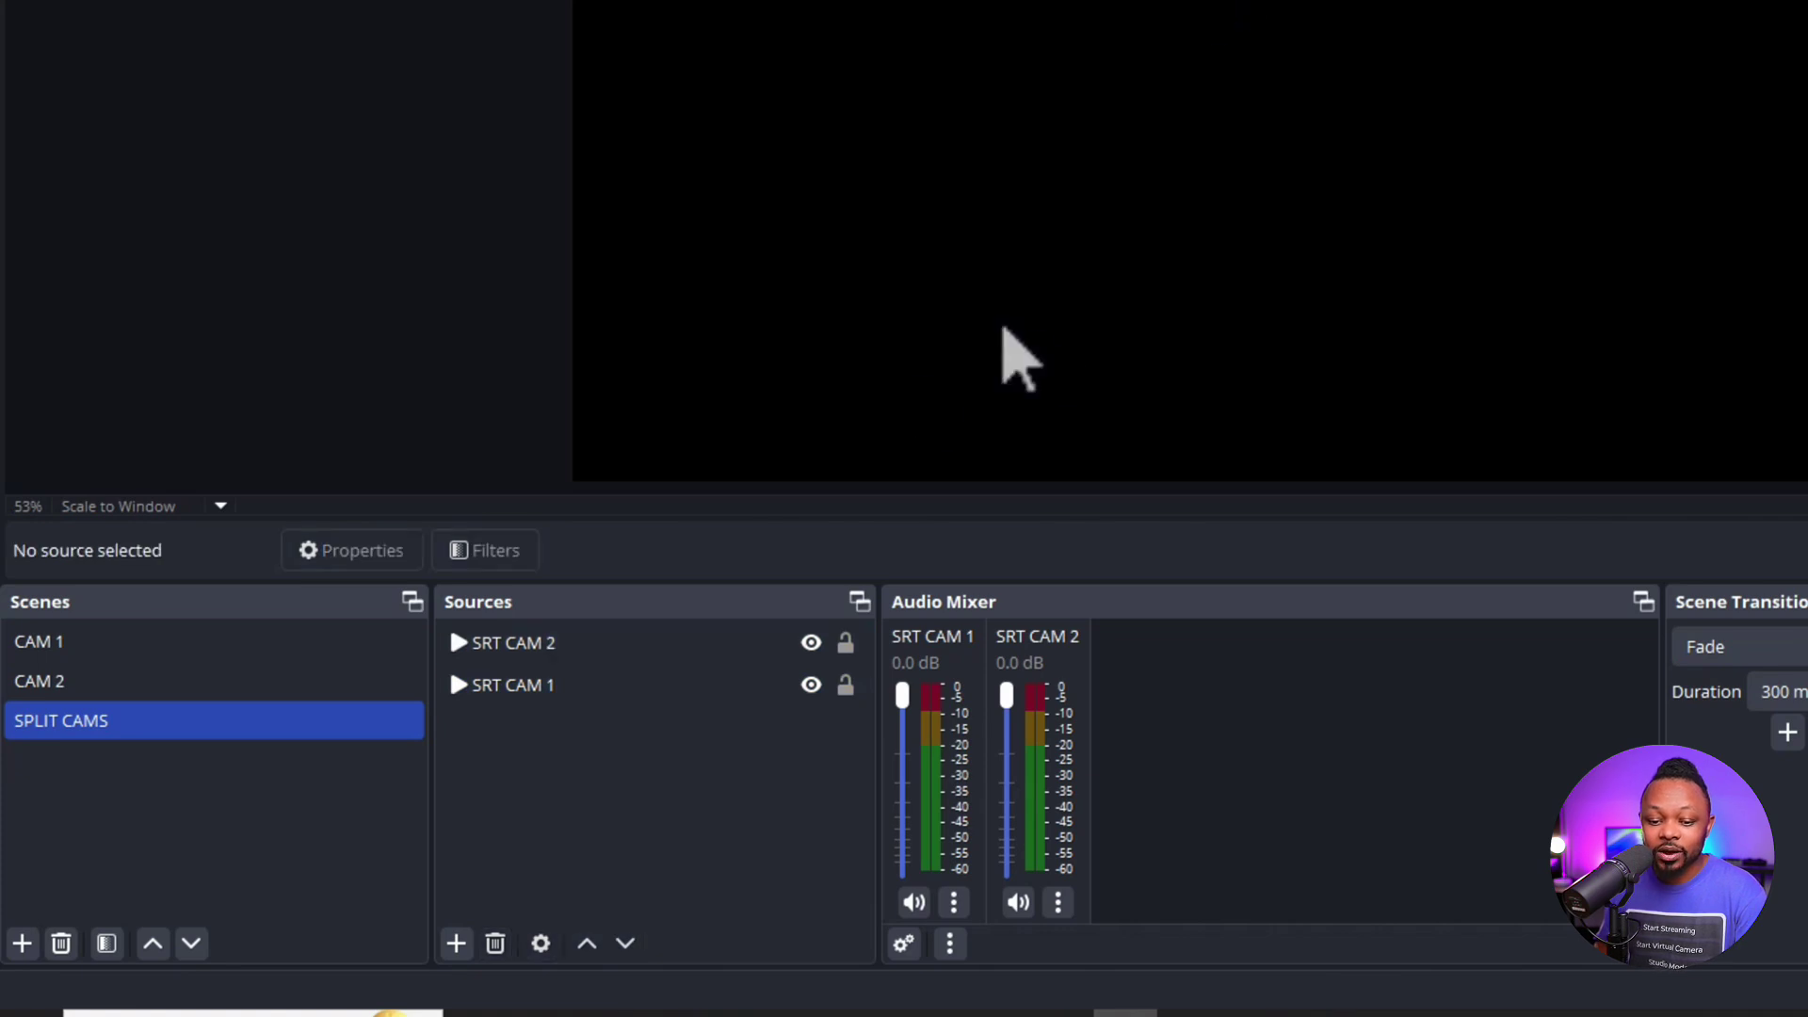
{"action": "left_click", "coordinate": [622, 659]}
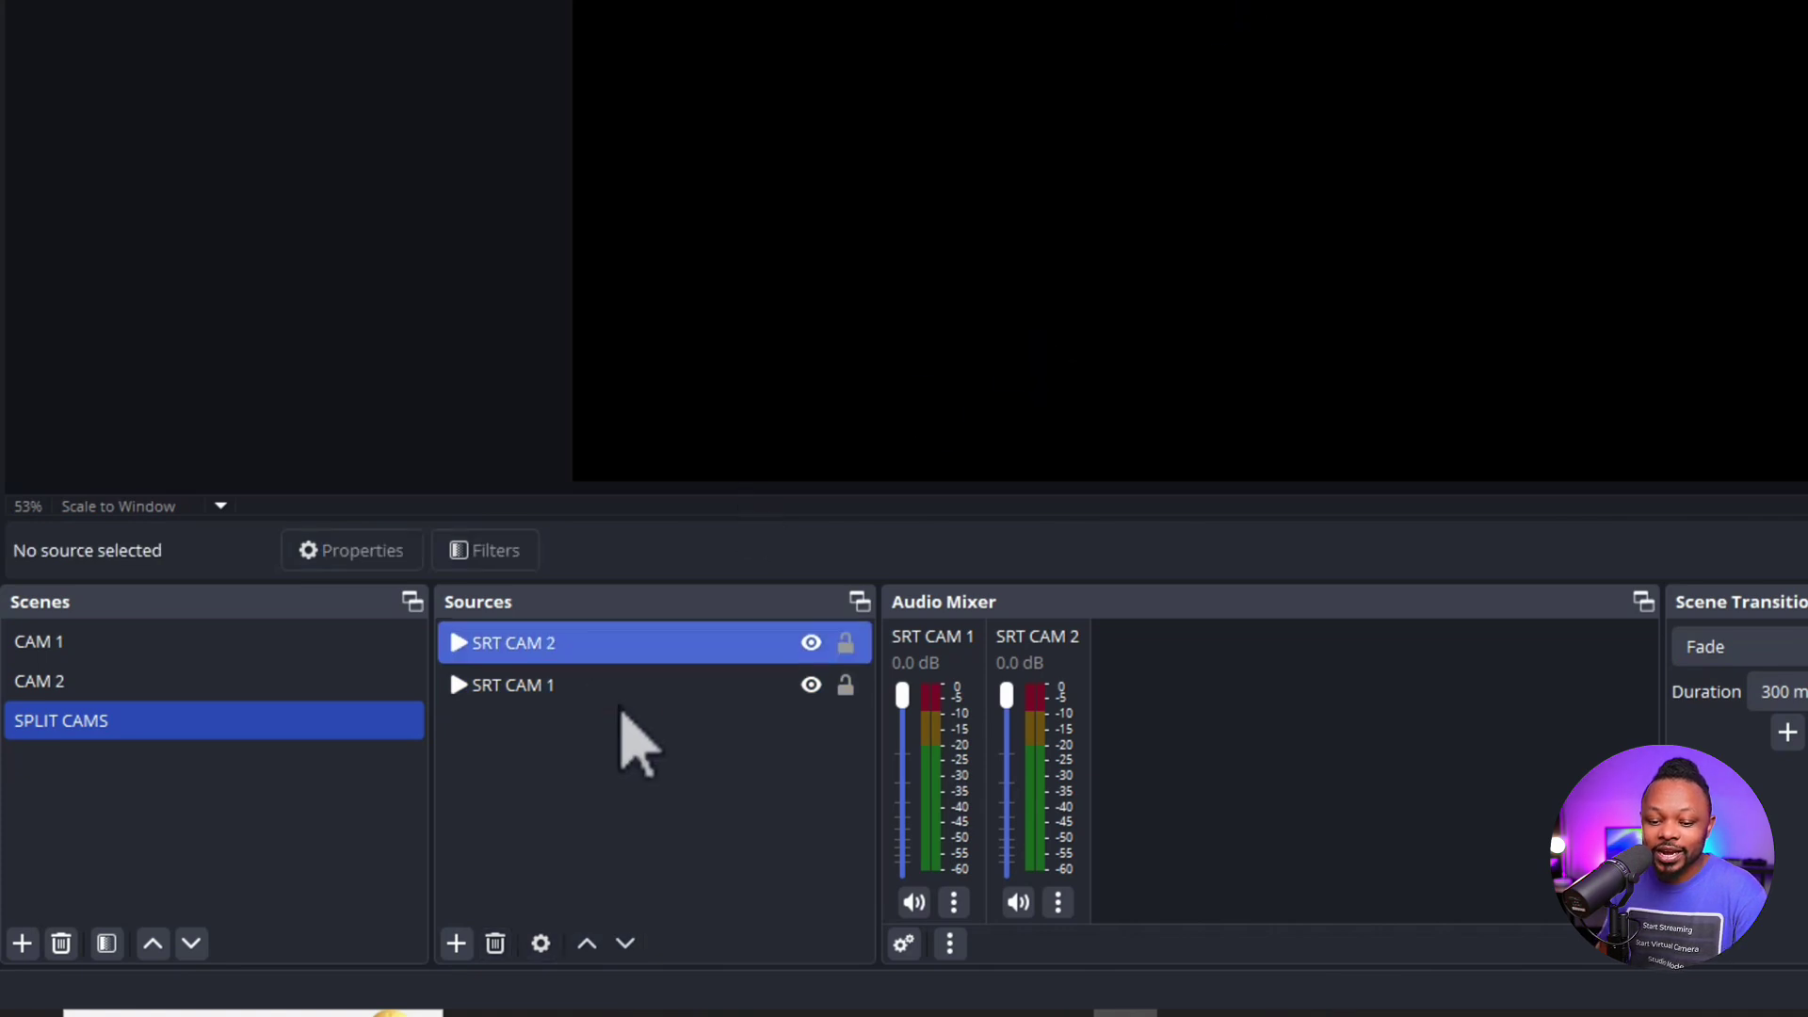
{"action": "left_click", "coordinate": [637, 656], "text": "ctrl"}
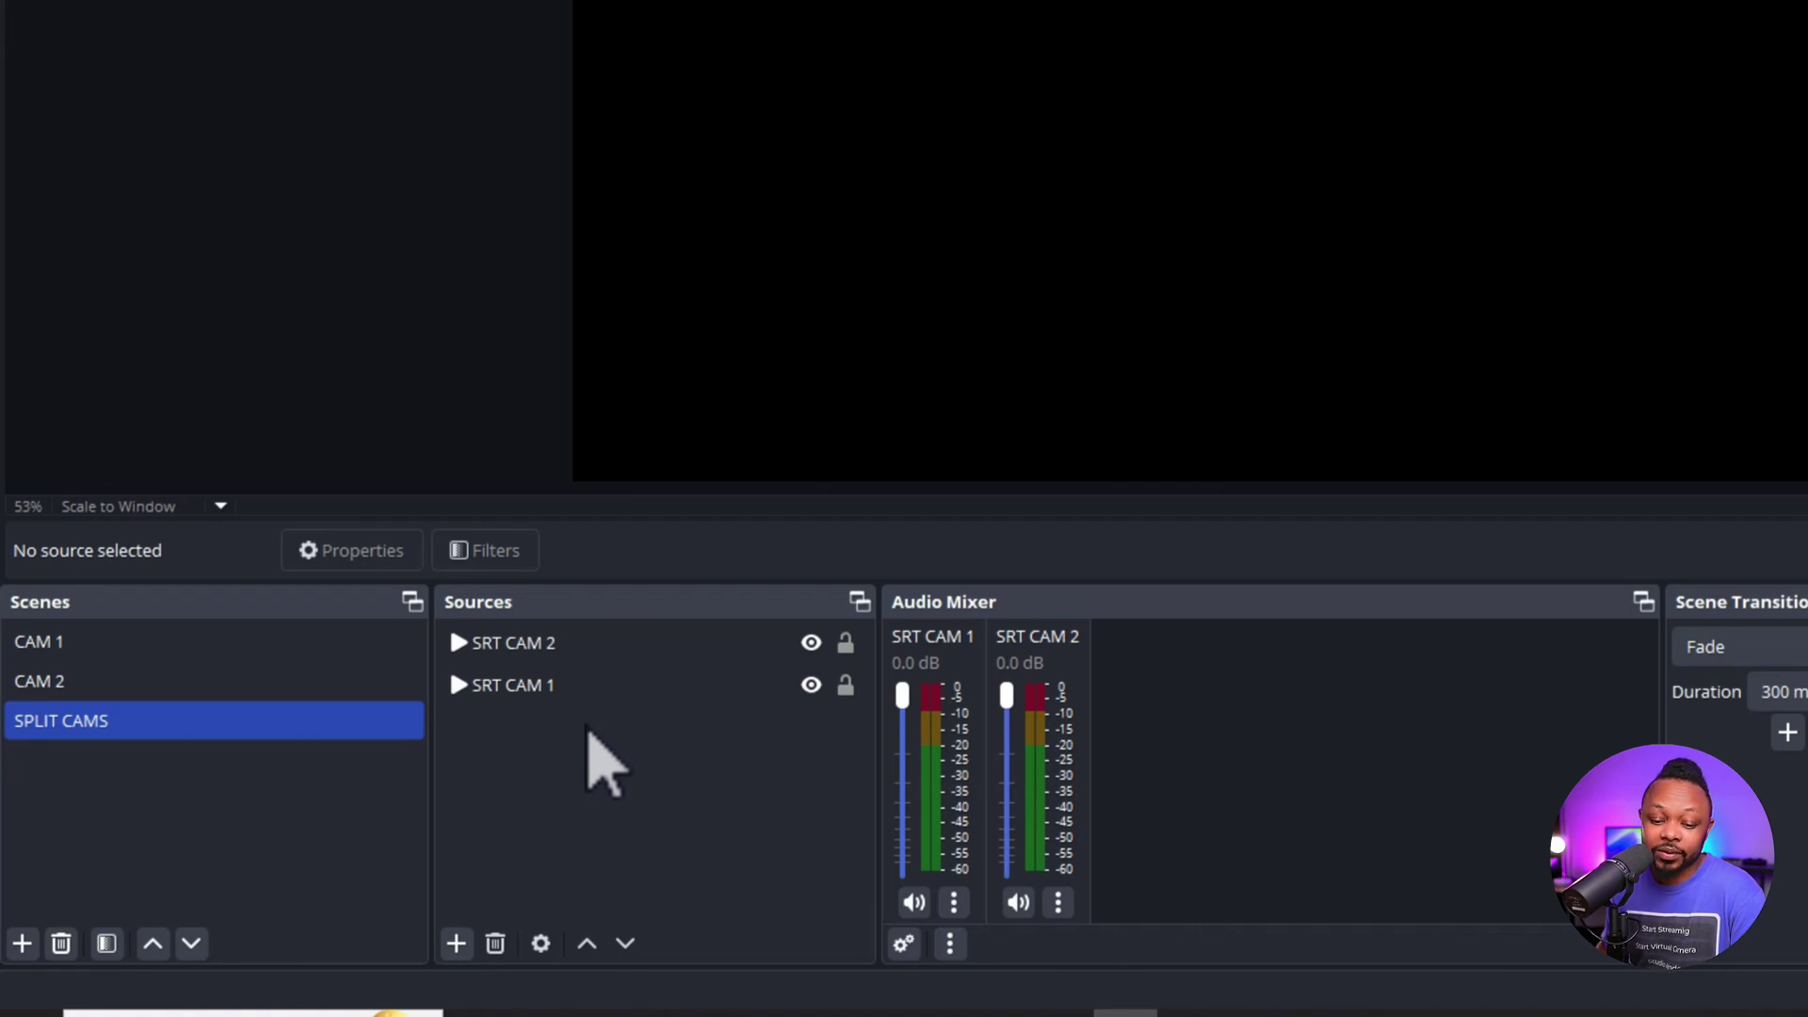
Step: Preview the footage in the CAM 1 and CAM 2 scenes, and switch to the SPLIT CAMS scene
{"action": "left_click", "coordinate": [271, 639]}
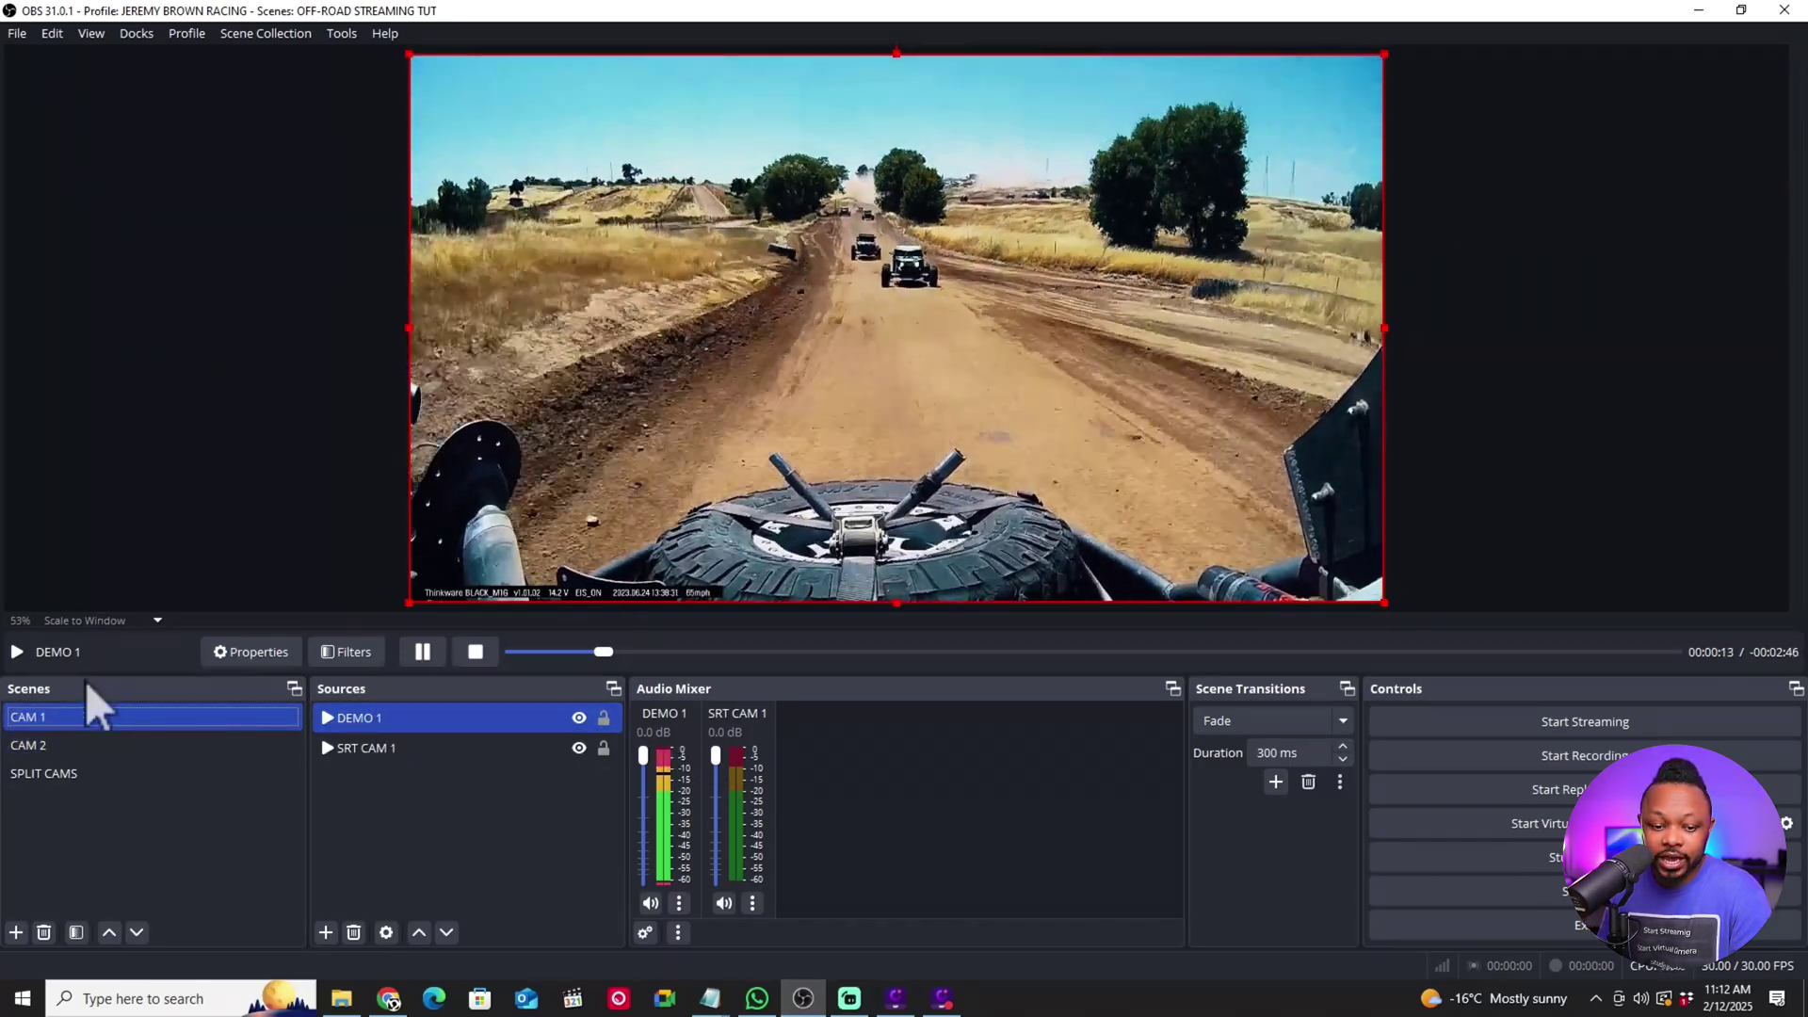
{"action": "left_click", "coordinate": [83, 744]}
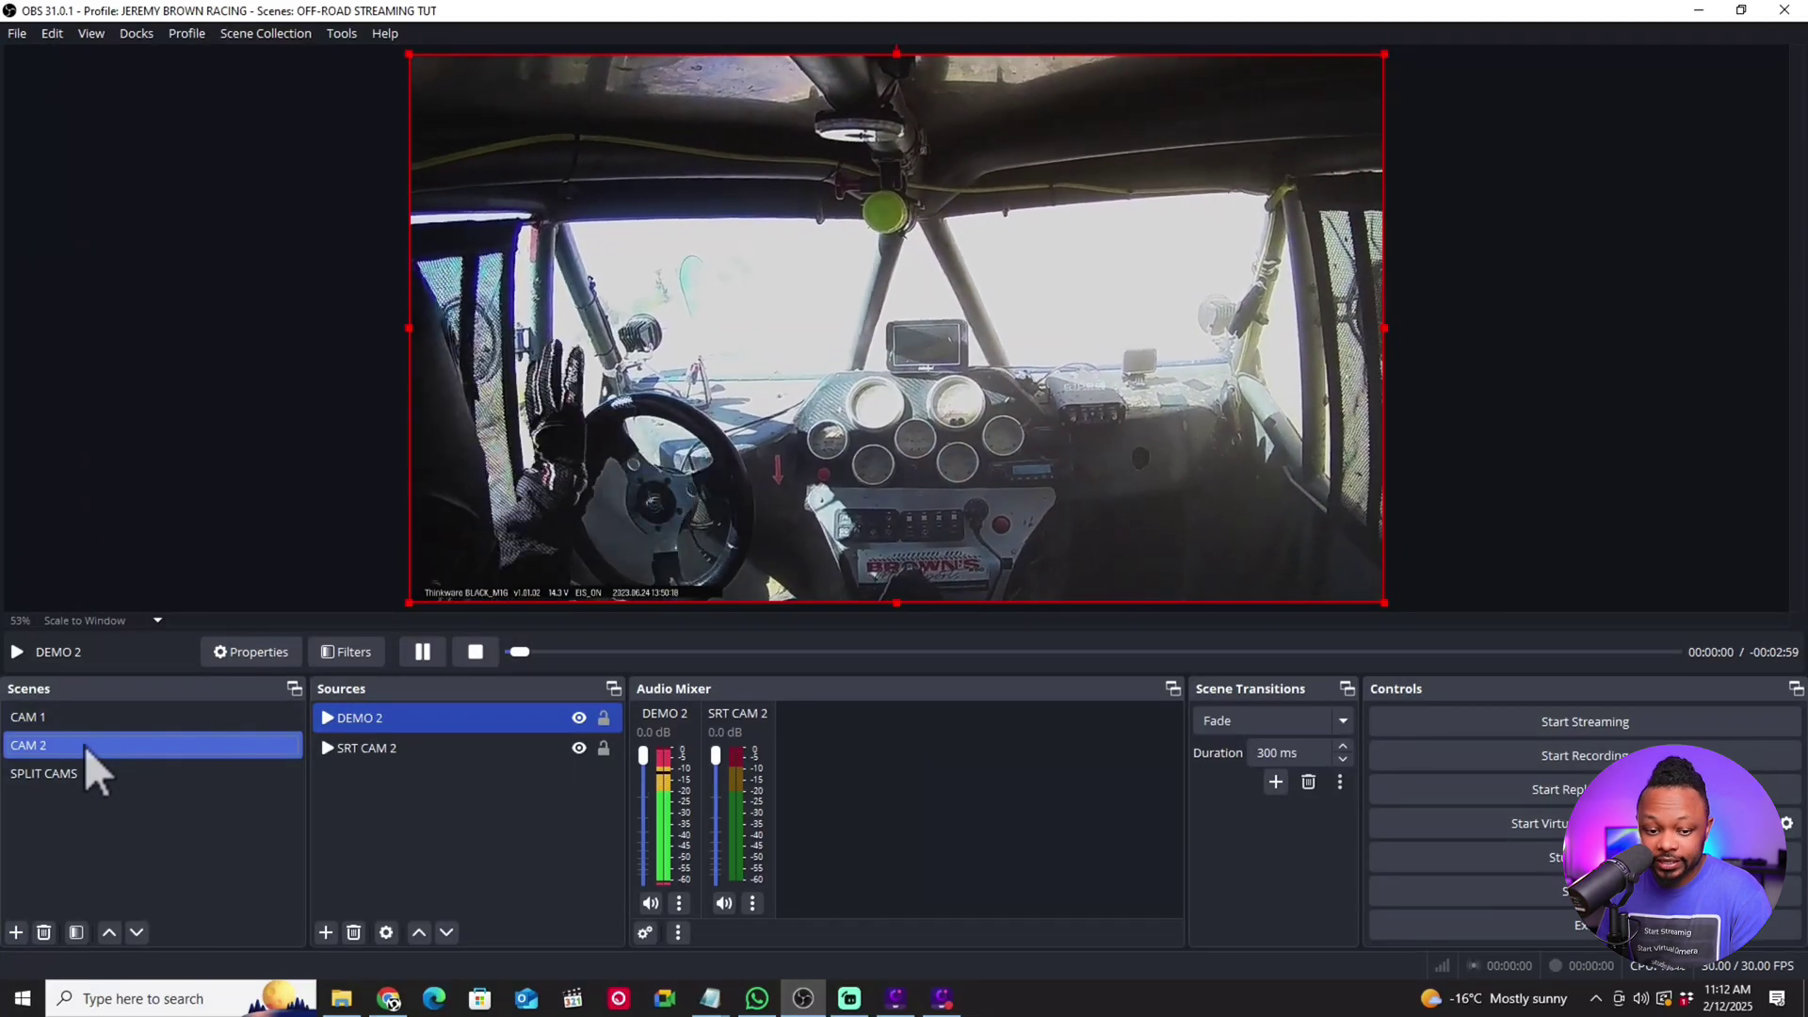
{"action": "left_click", "coordinate": [88, 772]}
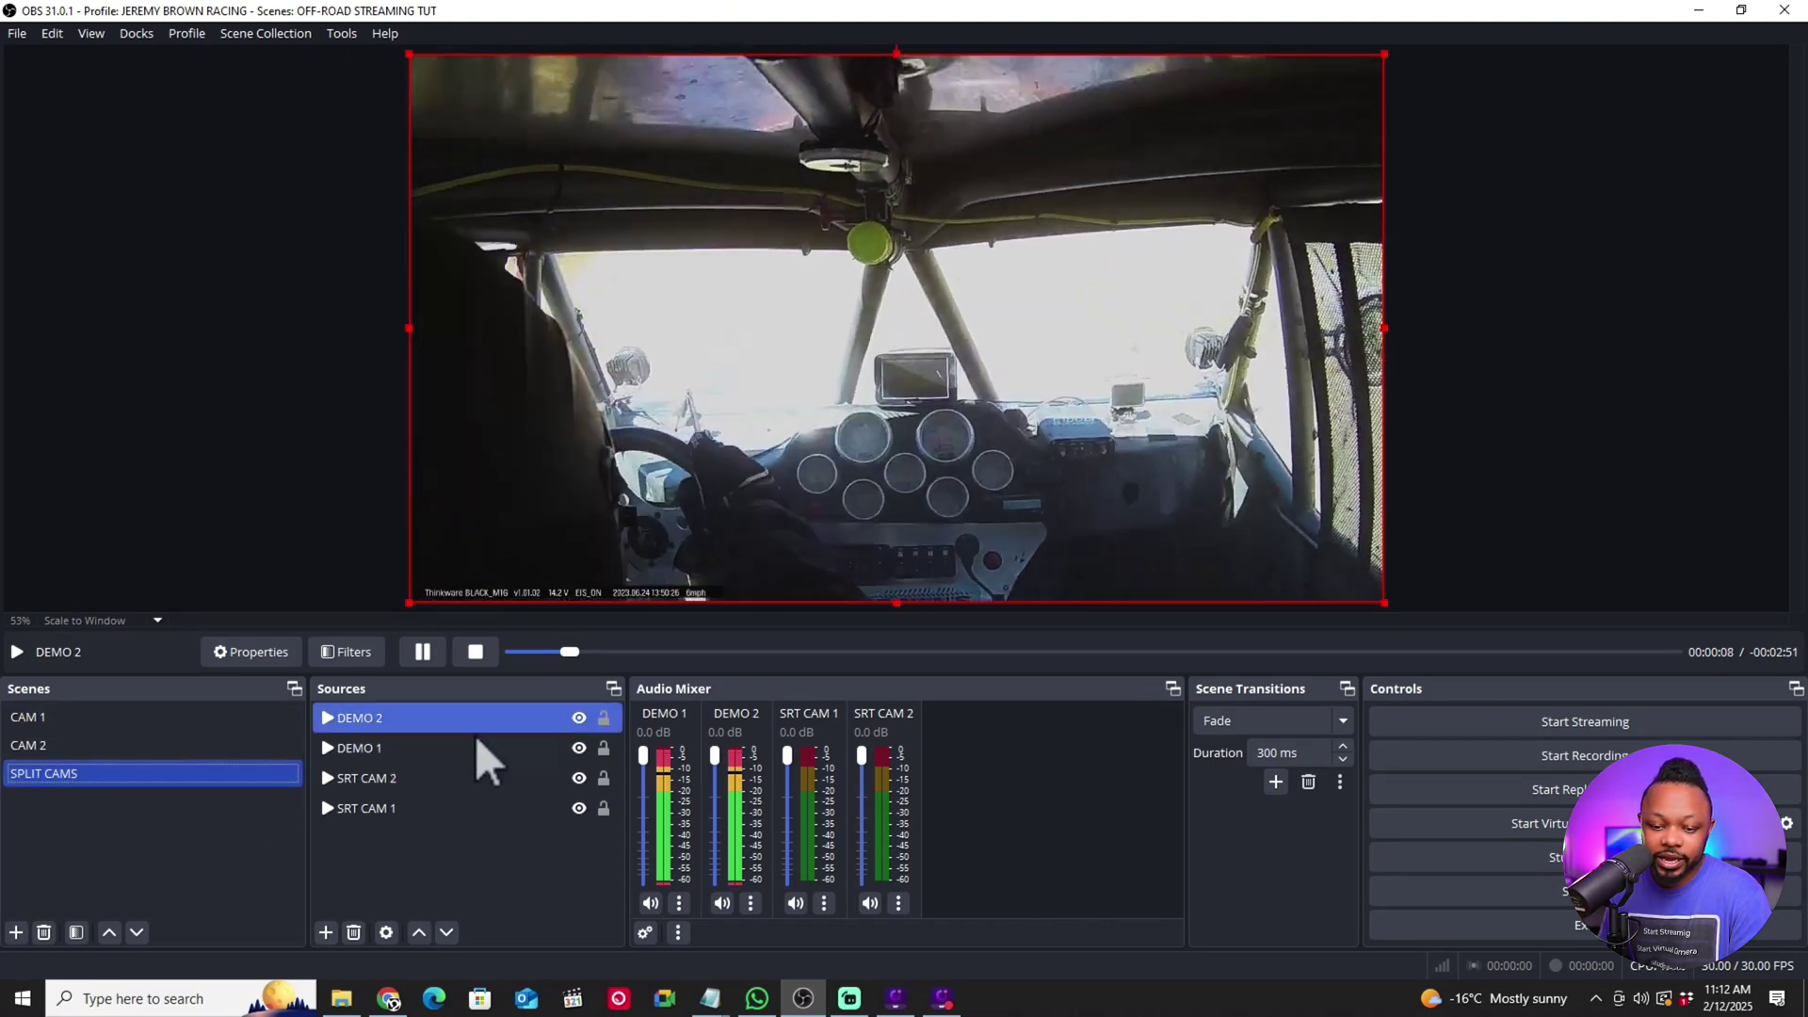
Step: Shrink DEMO 2 into the canvas's upper-left area and DEMO 1 into the upper-right area so the two feeds sit side by side
{"action": "left_click_drag", "start_coordinate": [1381, 325], "coordinate": [860, 291]}
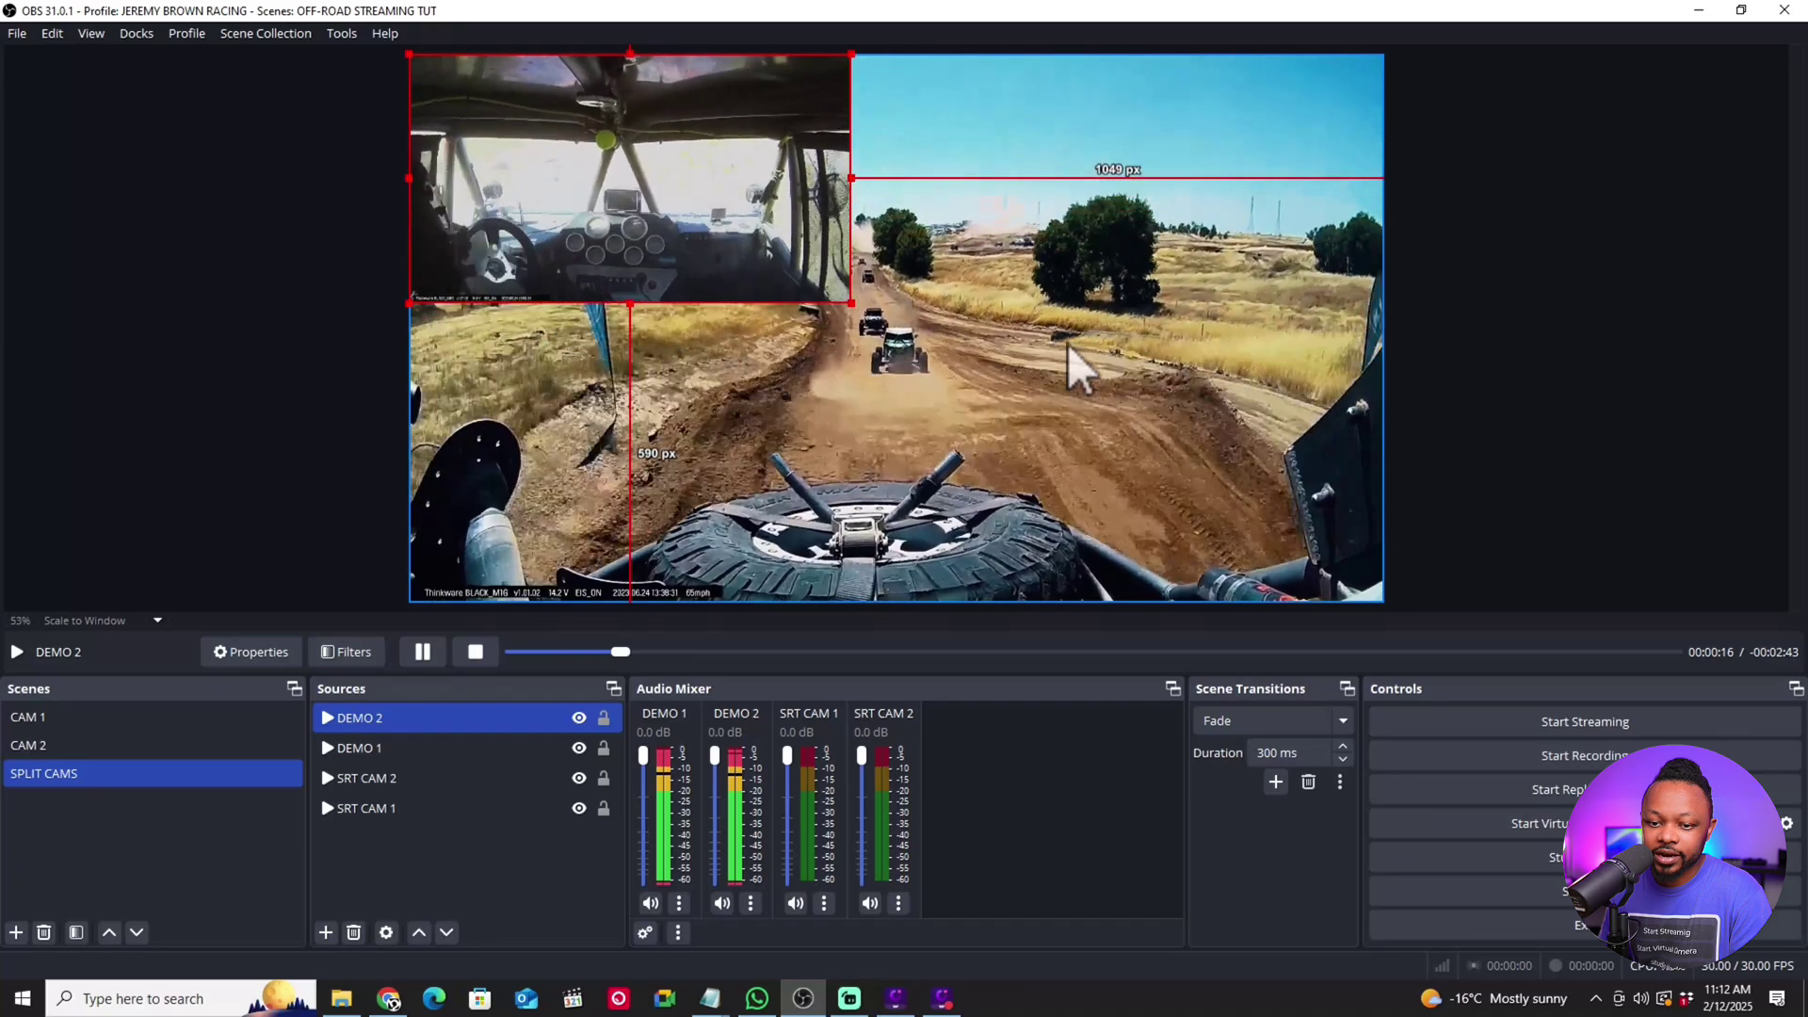
{"action": "left_click", "coordinate": [1078, 368]}
{"action": "left_click_drag", "start_coordinate": [409, 327], "coordinate": [711, 356]}
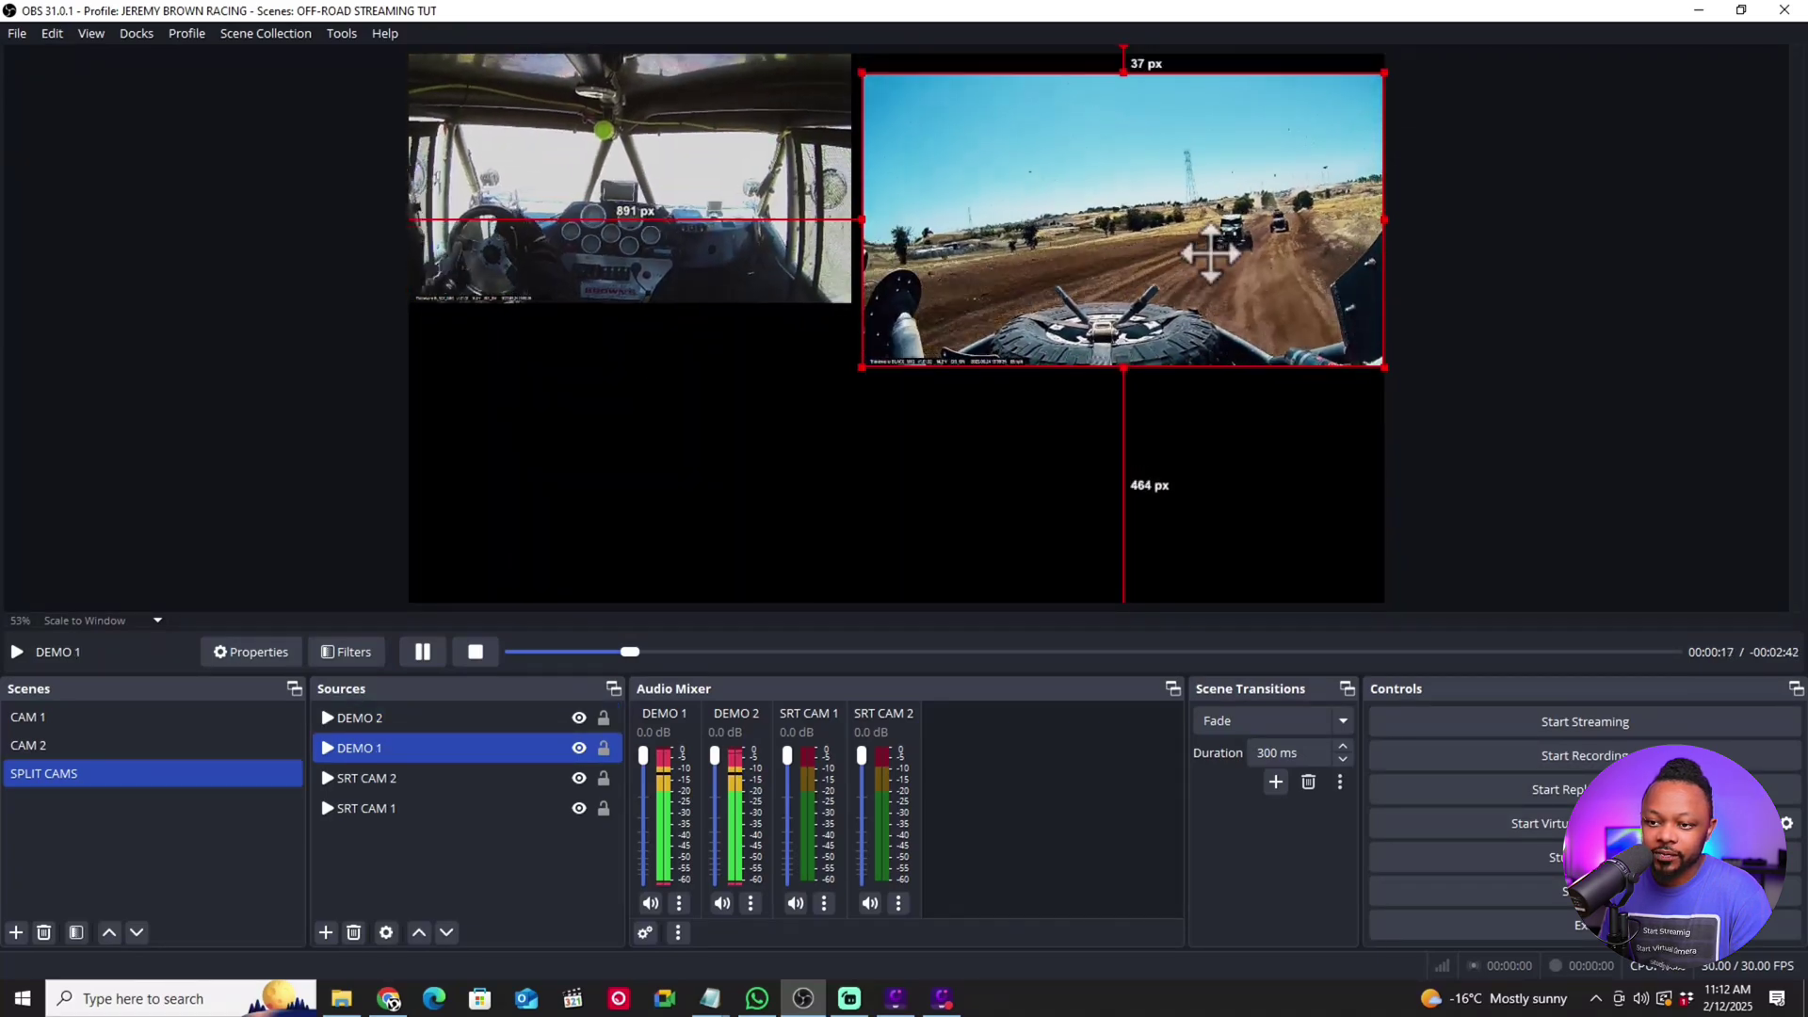
Step: Move DEMO 2 to the canvas's lower-left corner and enlarge it, leaving about 616 px to the canvas's right edge
{"action": "left_click", "coordinate": [739, 226]}
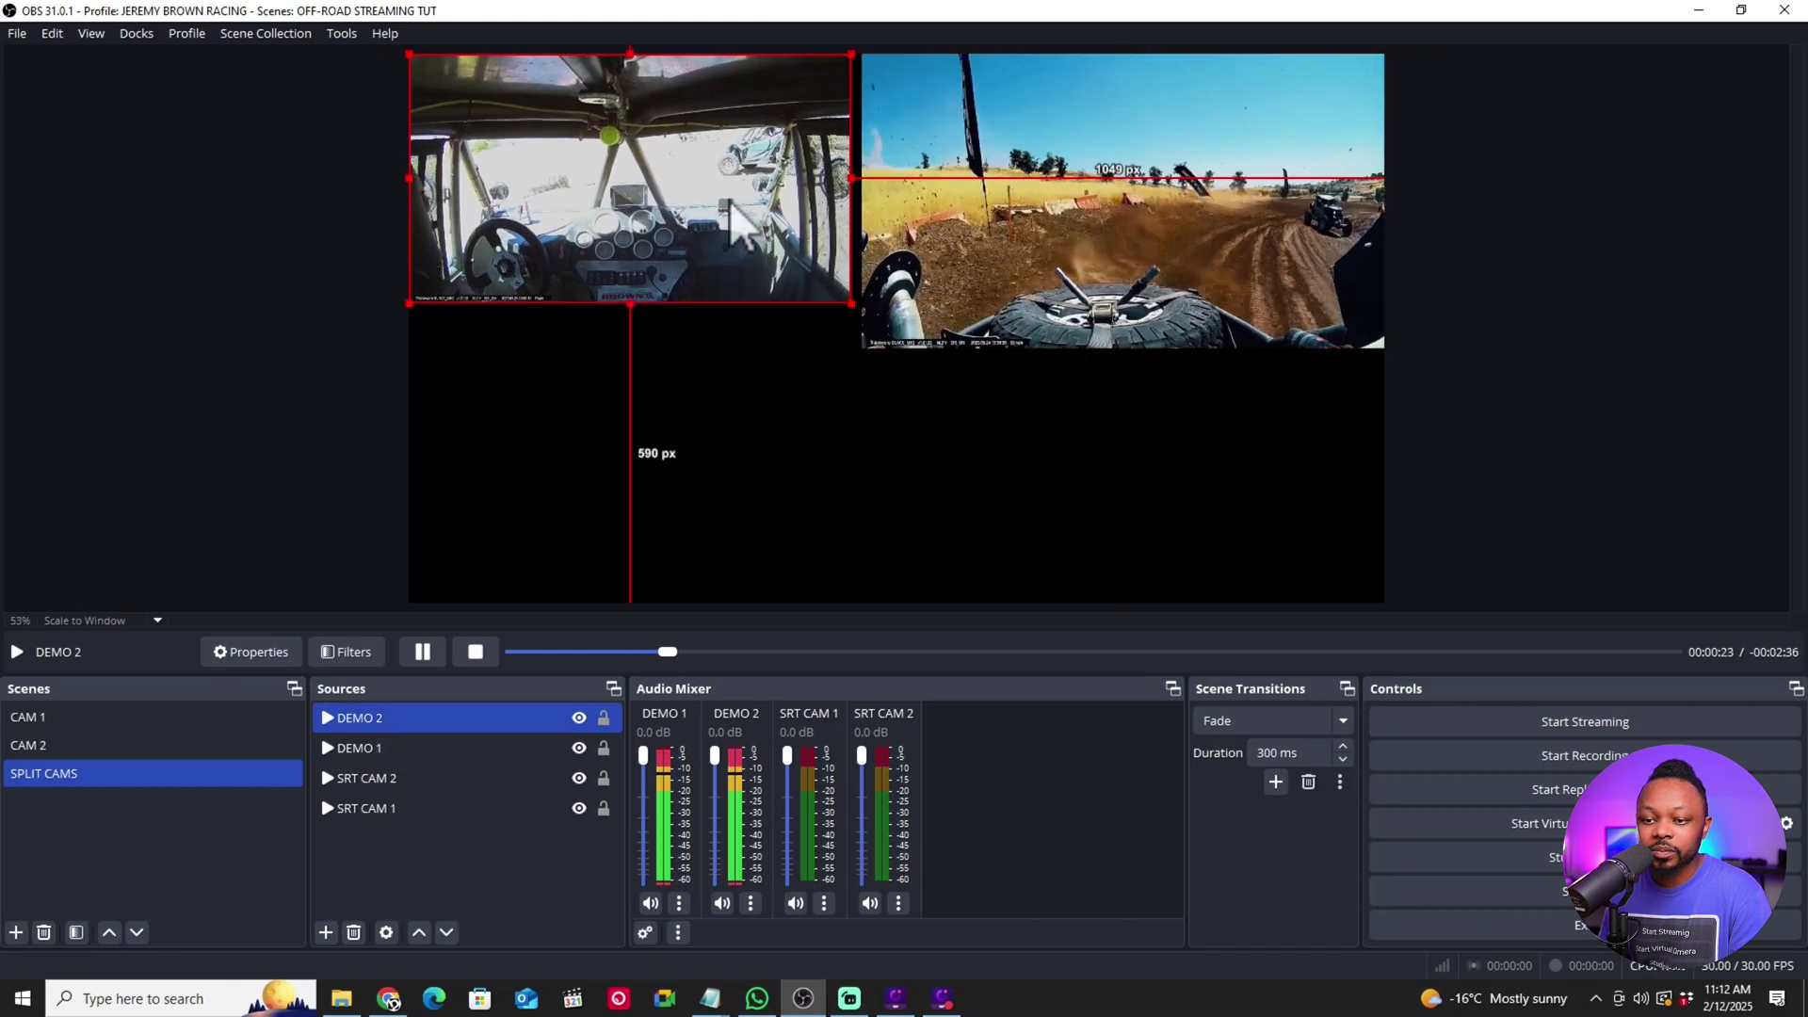
{"action": "left_click_drag", "start_coordinate": [745, 396], "coordinate": [734, 429]}
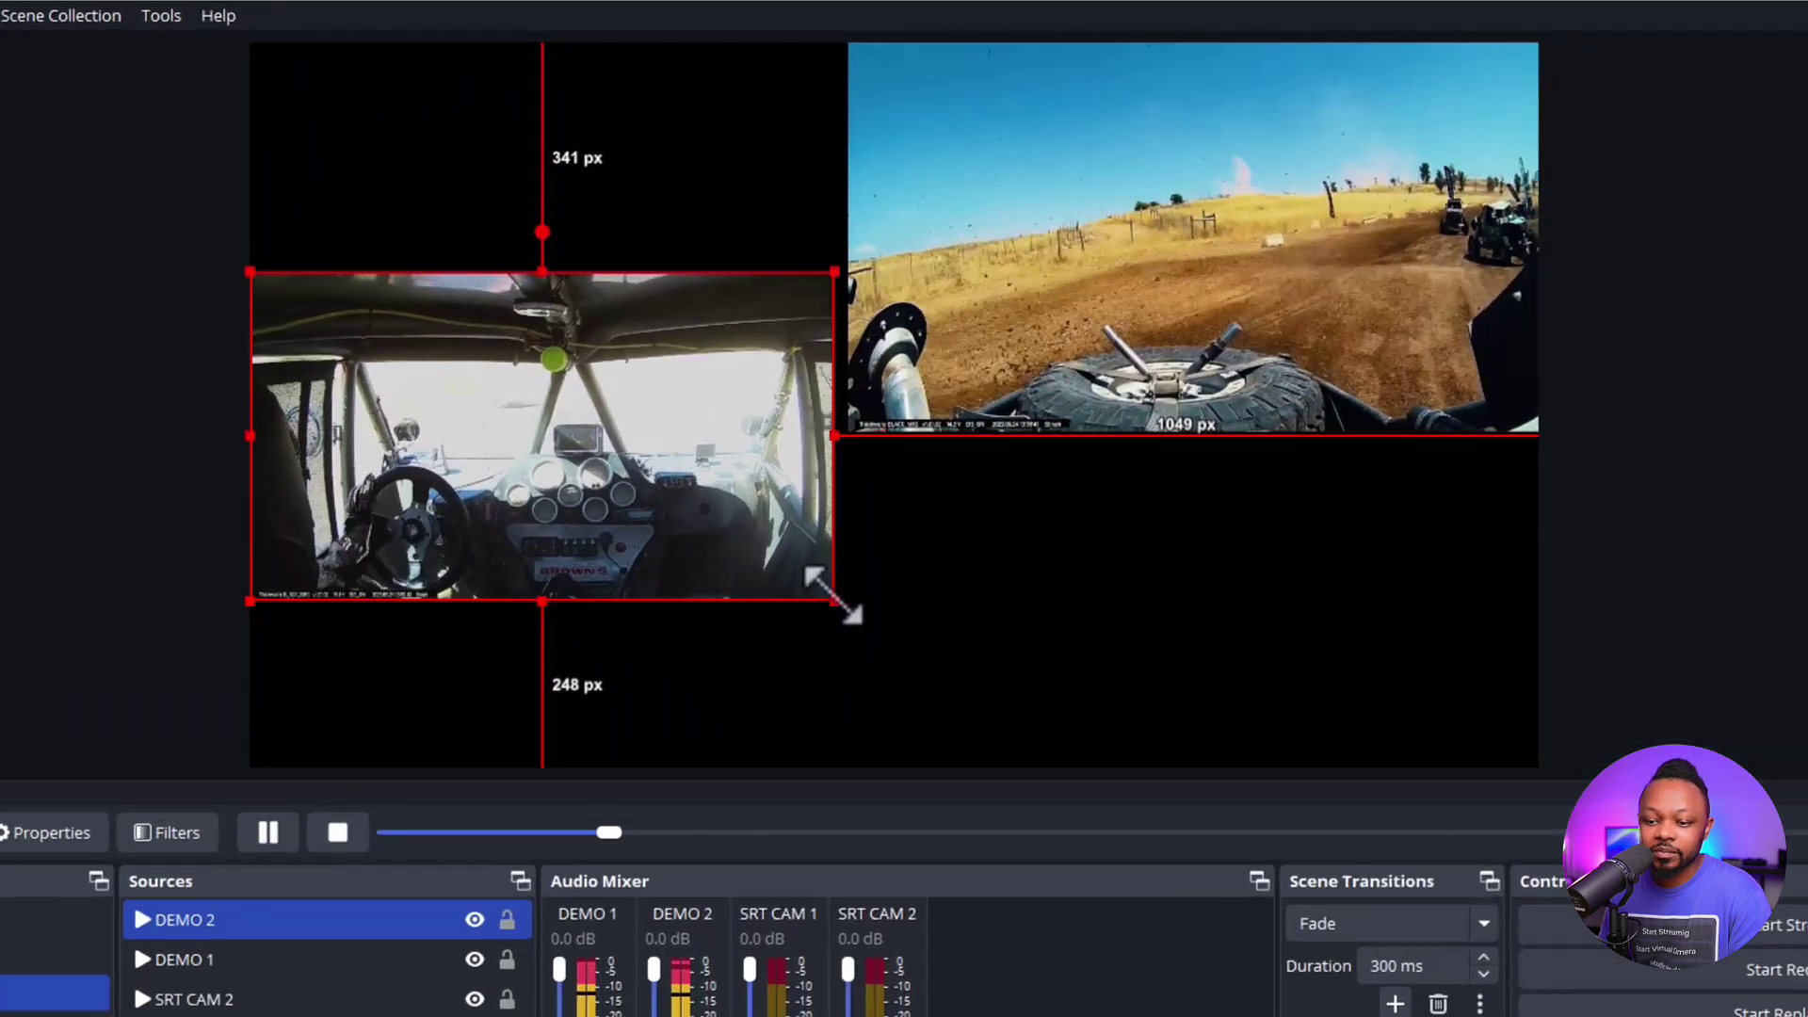
{"action": "left_click_drag", "start_coordinate": [862, 493], "coordinate": [1069, 547]}
{"action": "left_click_drag", "start_coordinate": [1122, 694], "coordinate": [1142, 706]}
{"action": "left_click_drag", "start_coordinate": [895, 578], "coordinate": [921, 607]}
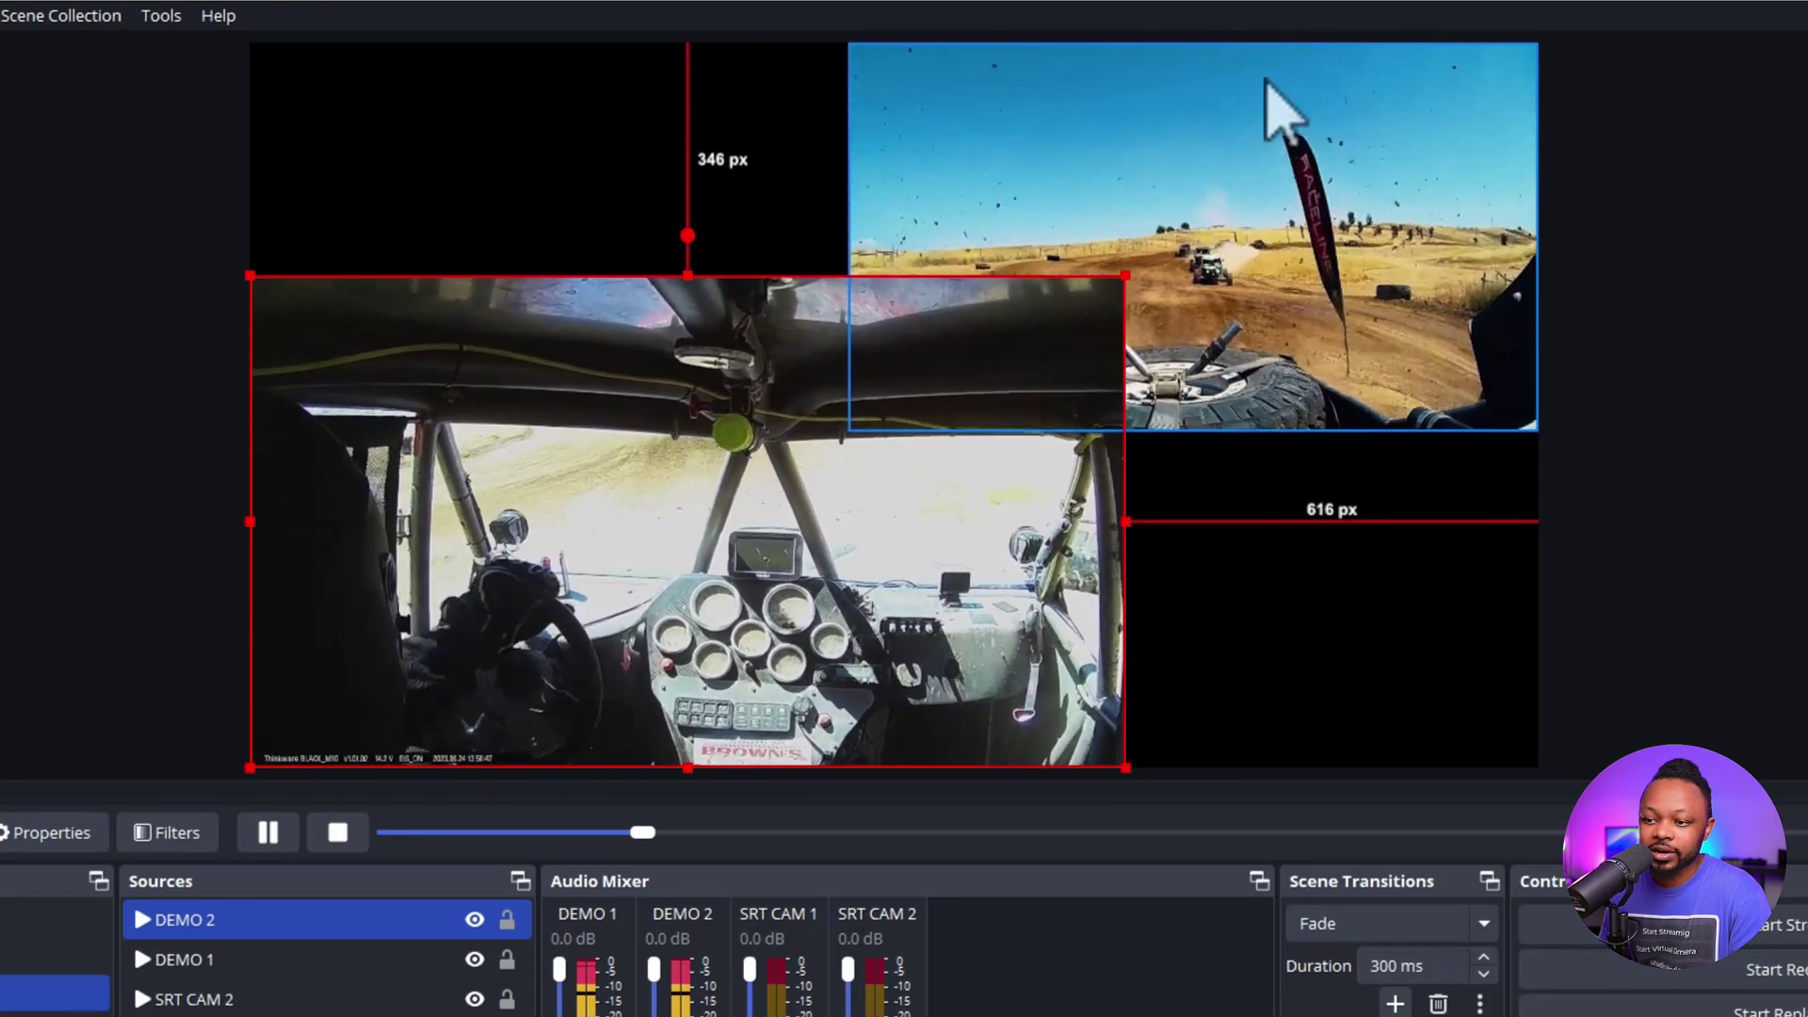
Step: Shrink DEMO 1 further and move it to the upper middle of the canvas, partly behind DEMO 2
{"action": "left_click", "coordinate": [1243, 229]}
{"action": "left_click_drag", "start_coordinate": [858, 431], "coordinate": [1164, 362]}
{"action": "left_click_drag", "start_coordinate": [1443, 115], "coordinate": [936, 133]}
Step: Enlarge DEMO 2 along the canvas's lower edge near the middle, and place DEMO 1 against the upper edge, roughly centred above it
{"action": "left_click_drag", "start_coordinate": [949, 539], "coordinate": [1183, 499]}
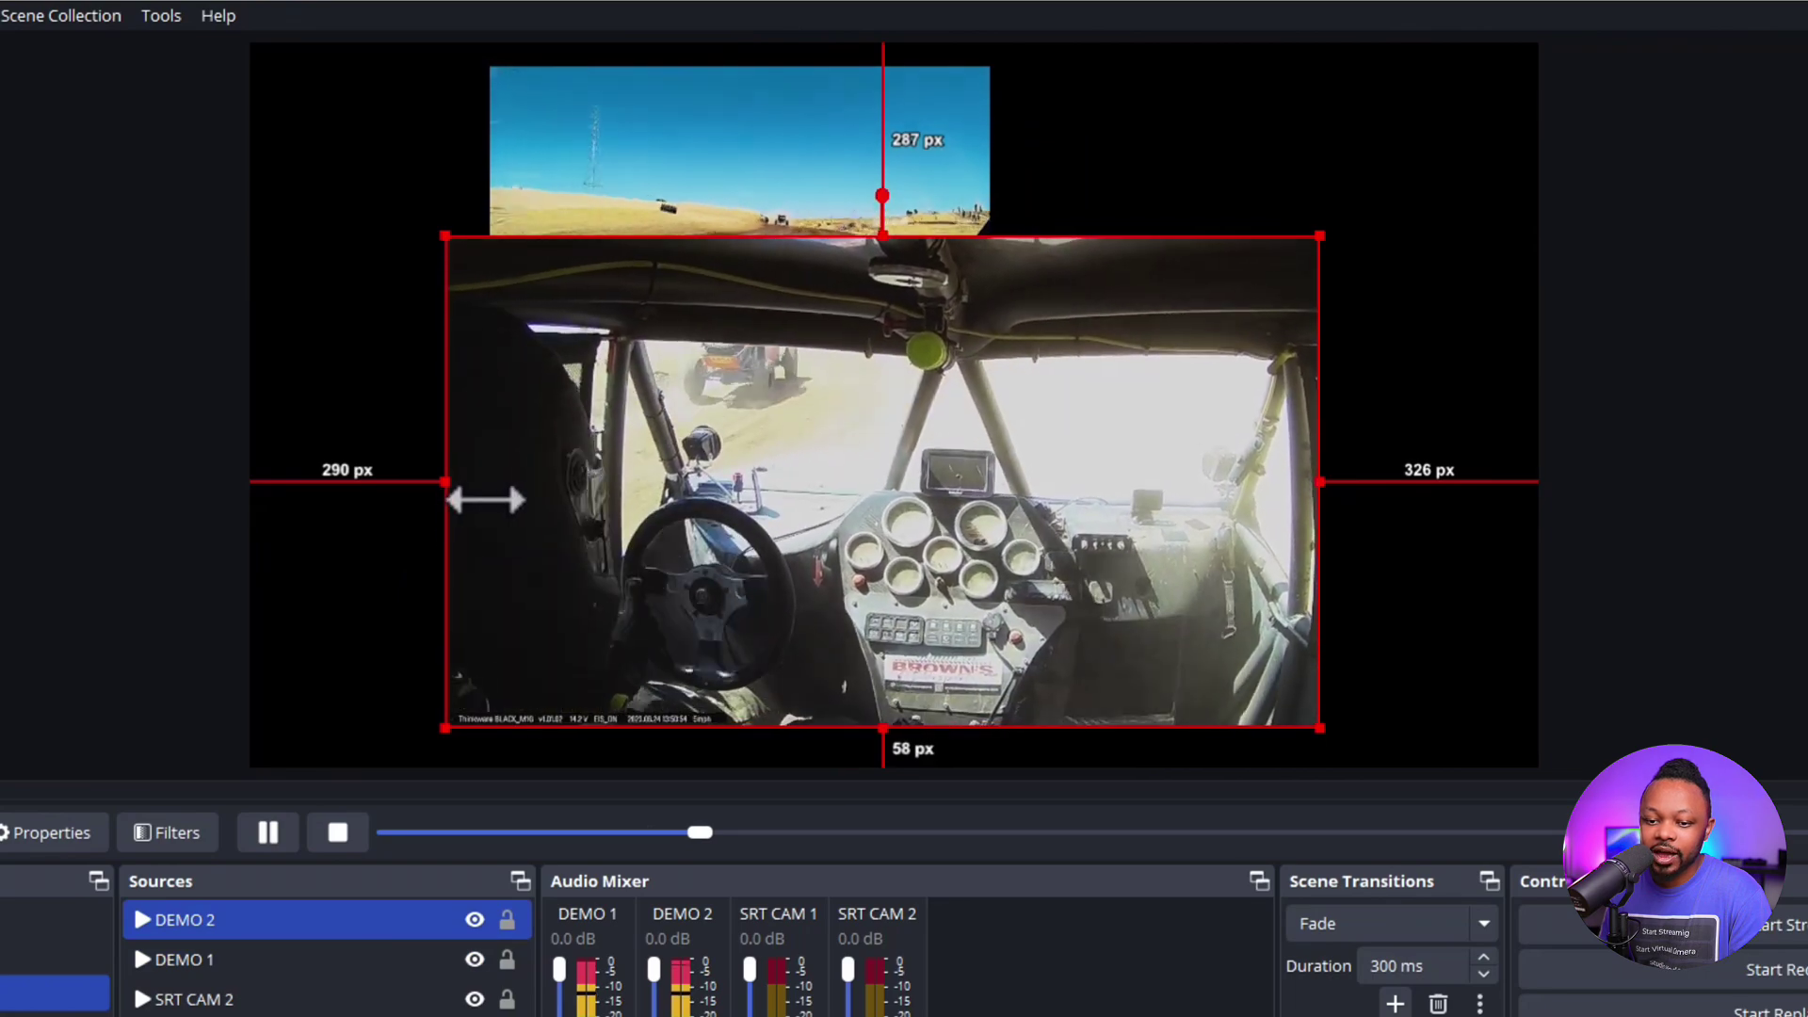
{"action": "left_click_drag", "start_coordinate": [485, 500], "coordinate": [395, 505]}
{"action": "mouse_move", "coordinate": [845, 490]}
{"action": "left_mouse_down"}
{"action": "mouse_move", "coordinate": [889, 482]}
{"action": "mouse_move", "coordinate": [845, 483]}
{"action": "left_mouse_up"}
{"action": "left_click_drag", "start_coordinate": [827, 183], "coordinate": [947, 146]}
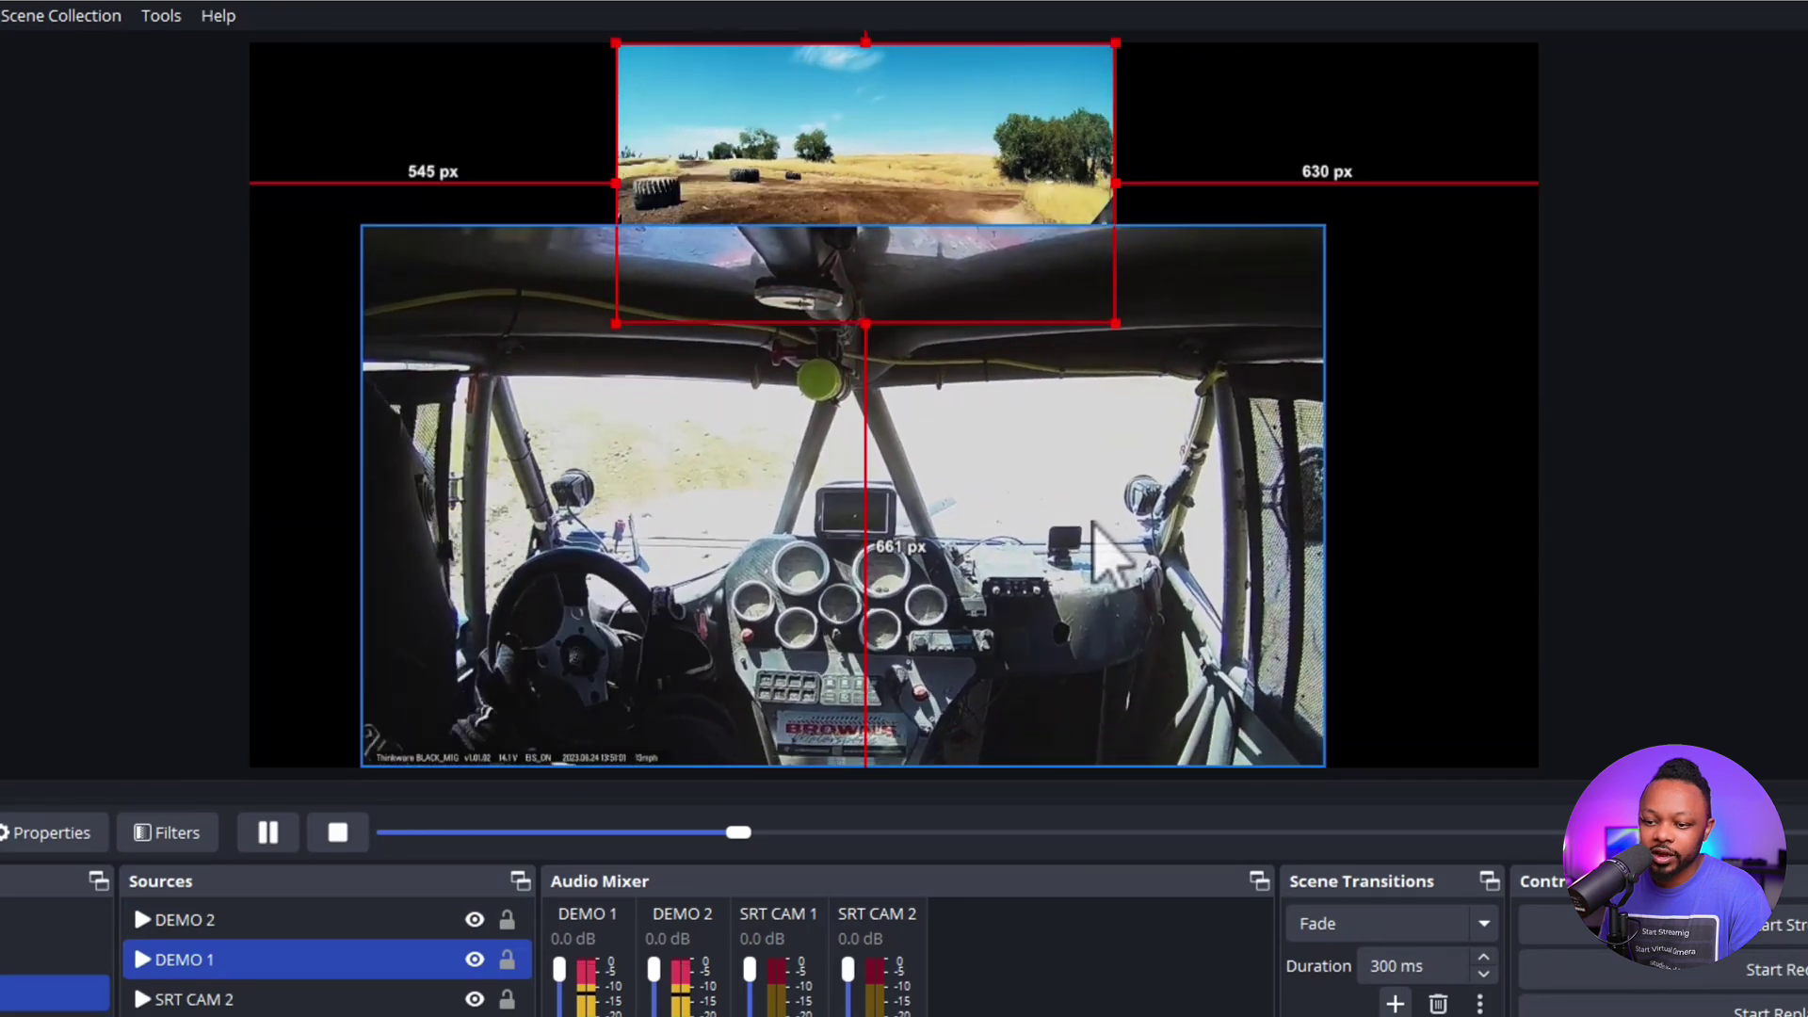
{"action": "left_click_drag", "start_coordinate": [1129, 564], "coordinate": [1138, 563]}
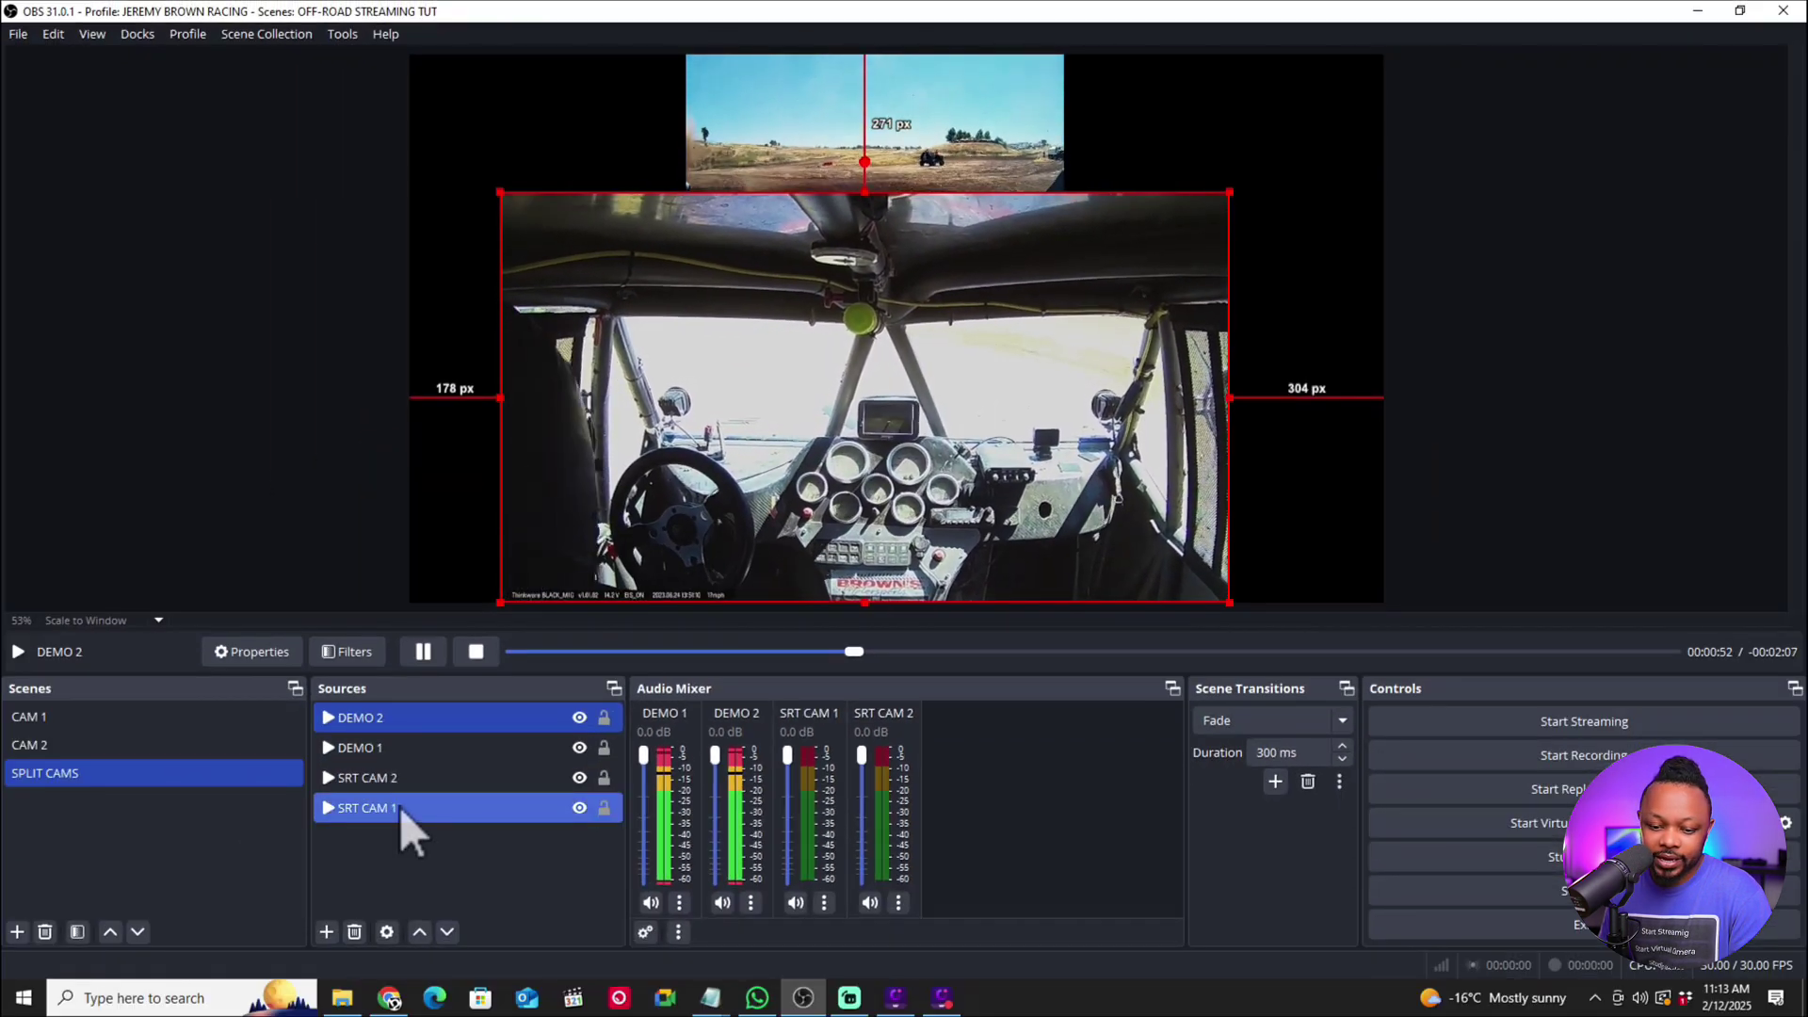
Step: Move DEMO 2 below DEMO 1 in the source order so the DEMO 1 feed overlaps it on the canvas
{"action": "left_click_drag", "start_coordinate": [377, 718], "coordinate": [387, 758]}
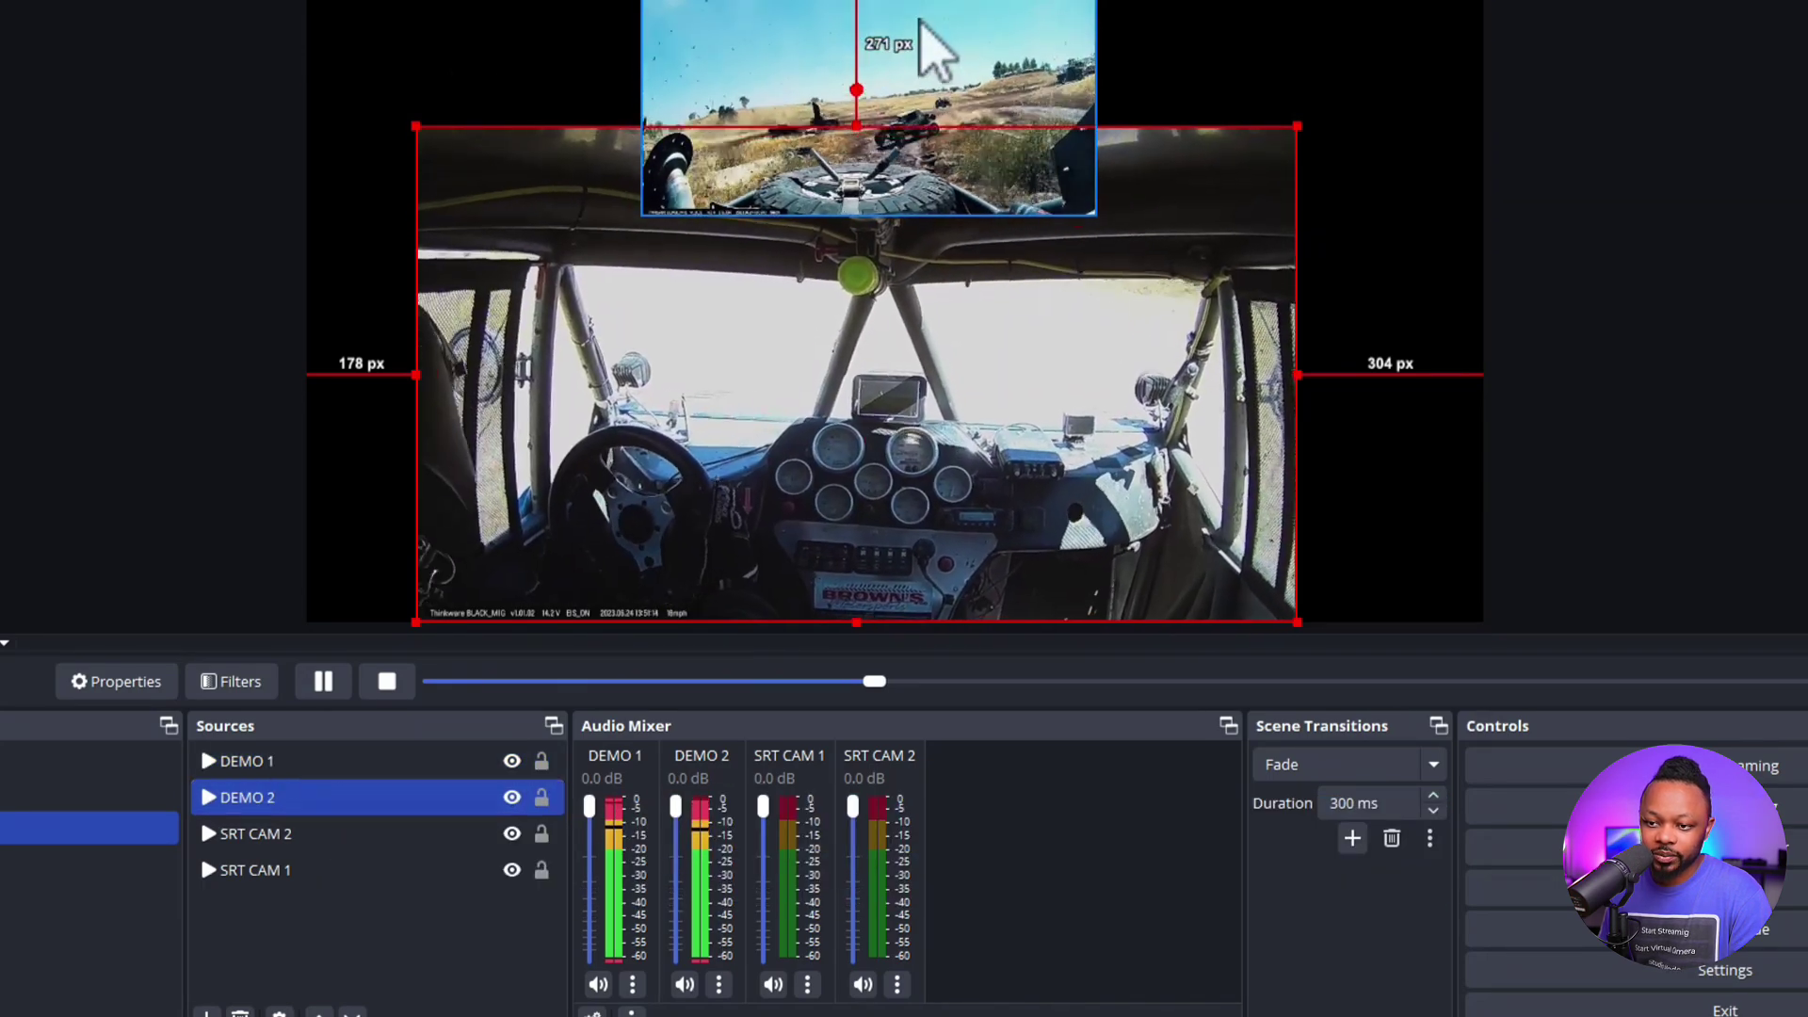
{"action": "left_click", "coordinate": [924, 48]}
{"action": "left_click", "coordinate": [185, 199]}
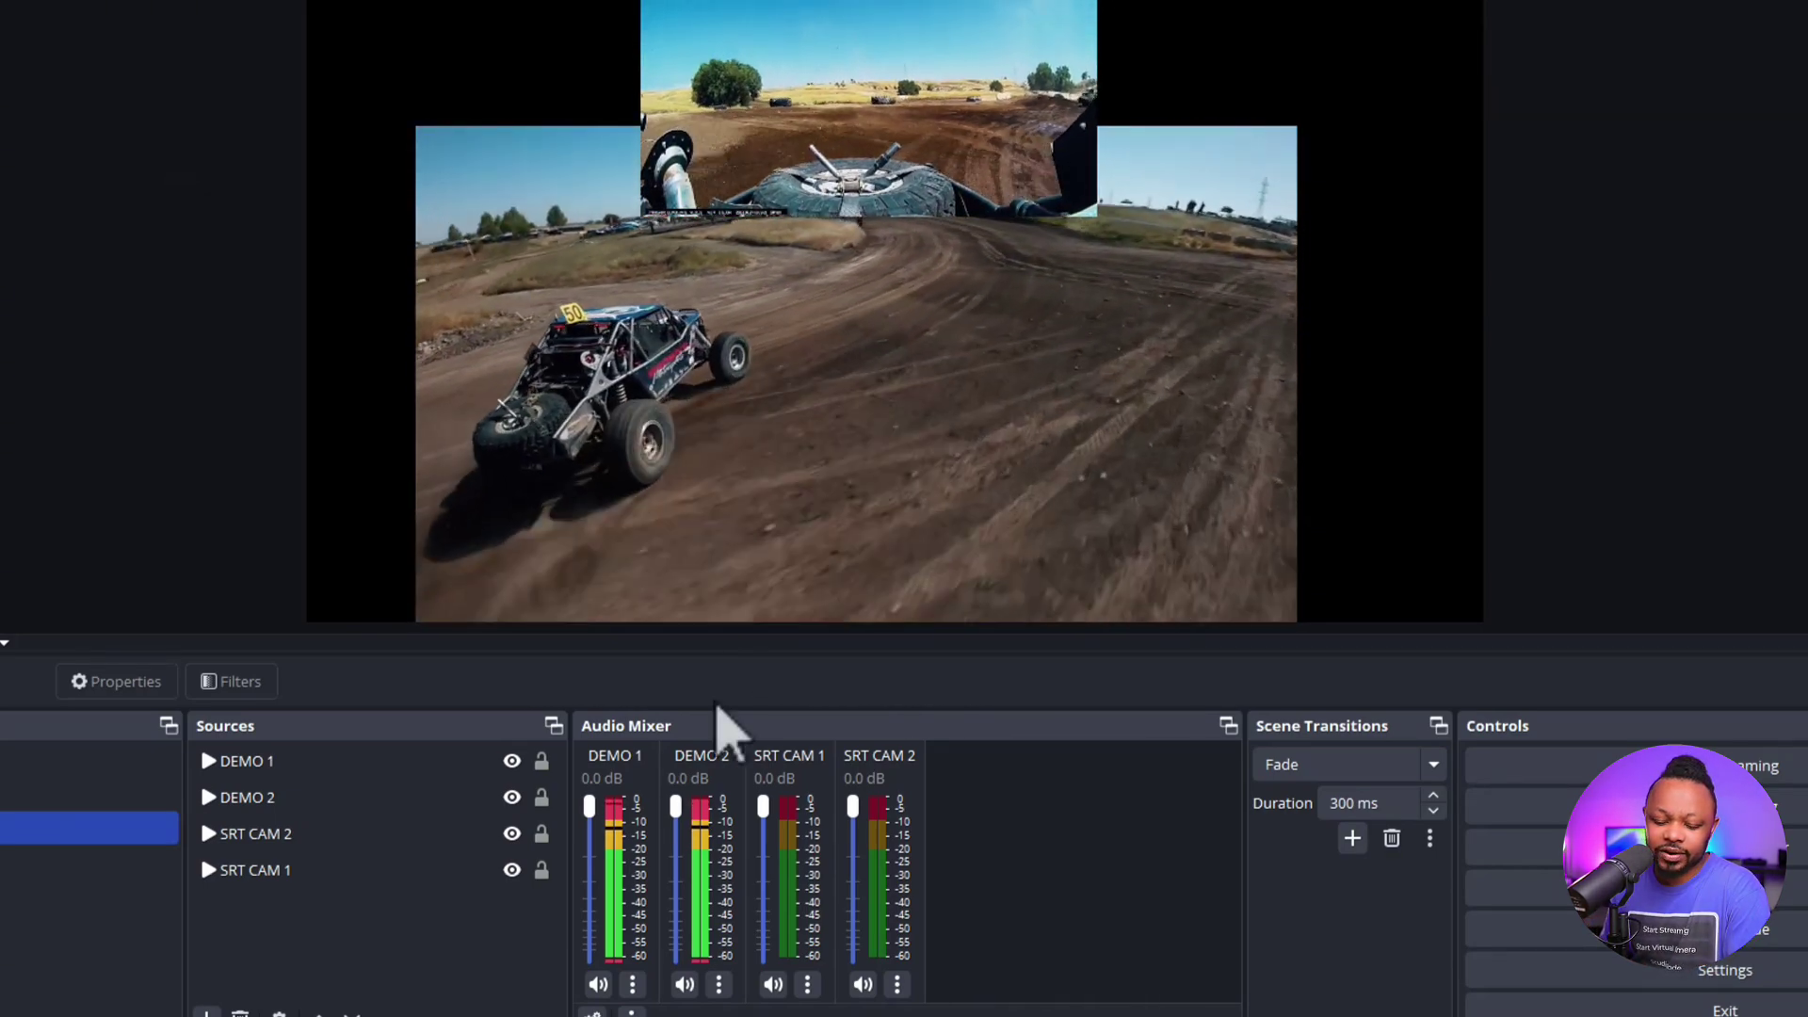
Step: Add a new Color Source to the SPLIT CAMS scene and set its colour to dark blue (#00007f)
{"action": "left_click", "coordinate": [241, 882]}
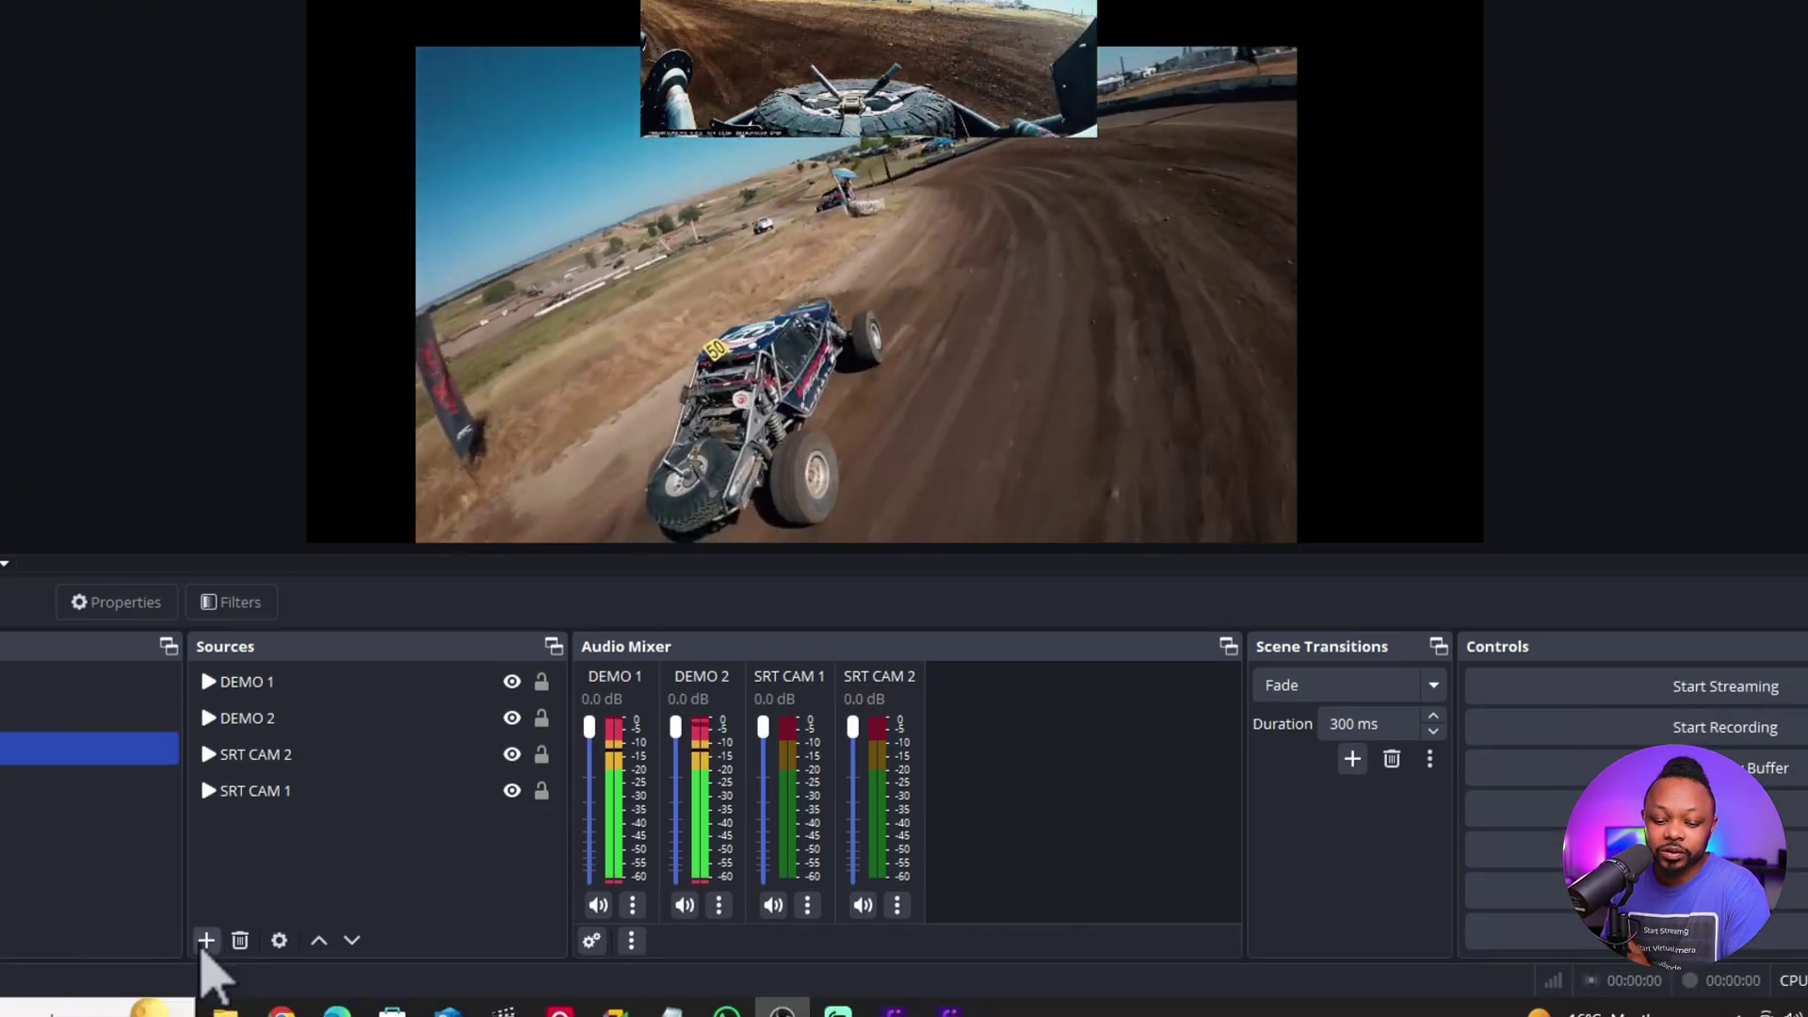
{"action": "left_click", "coordinate": [206, 1015]}
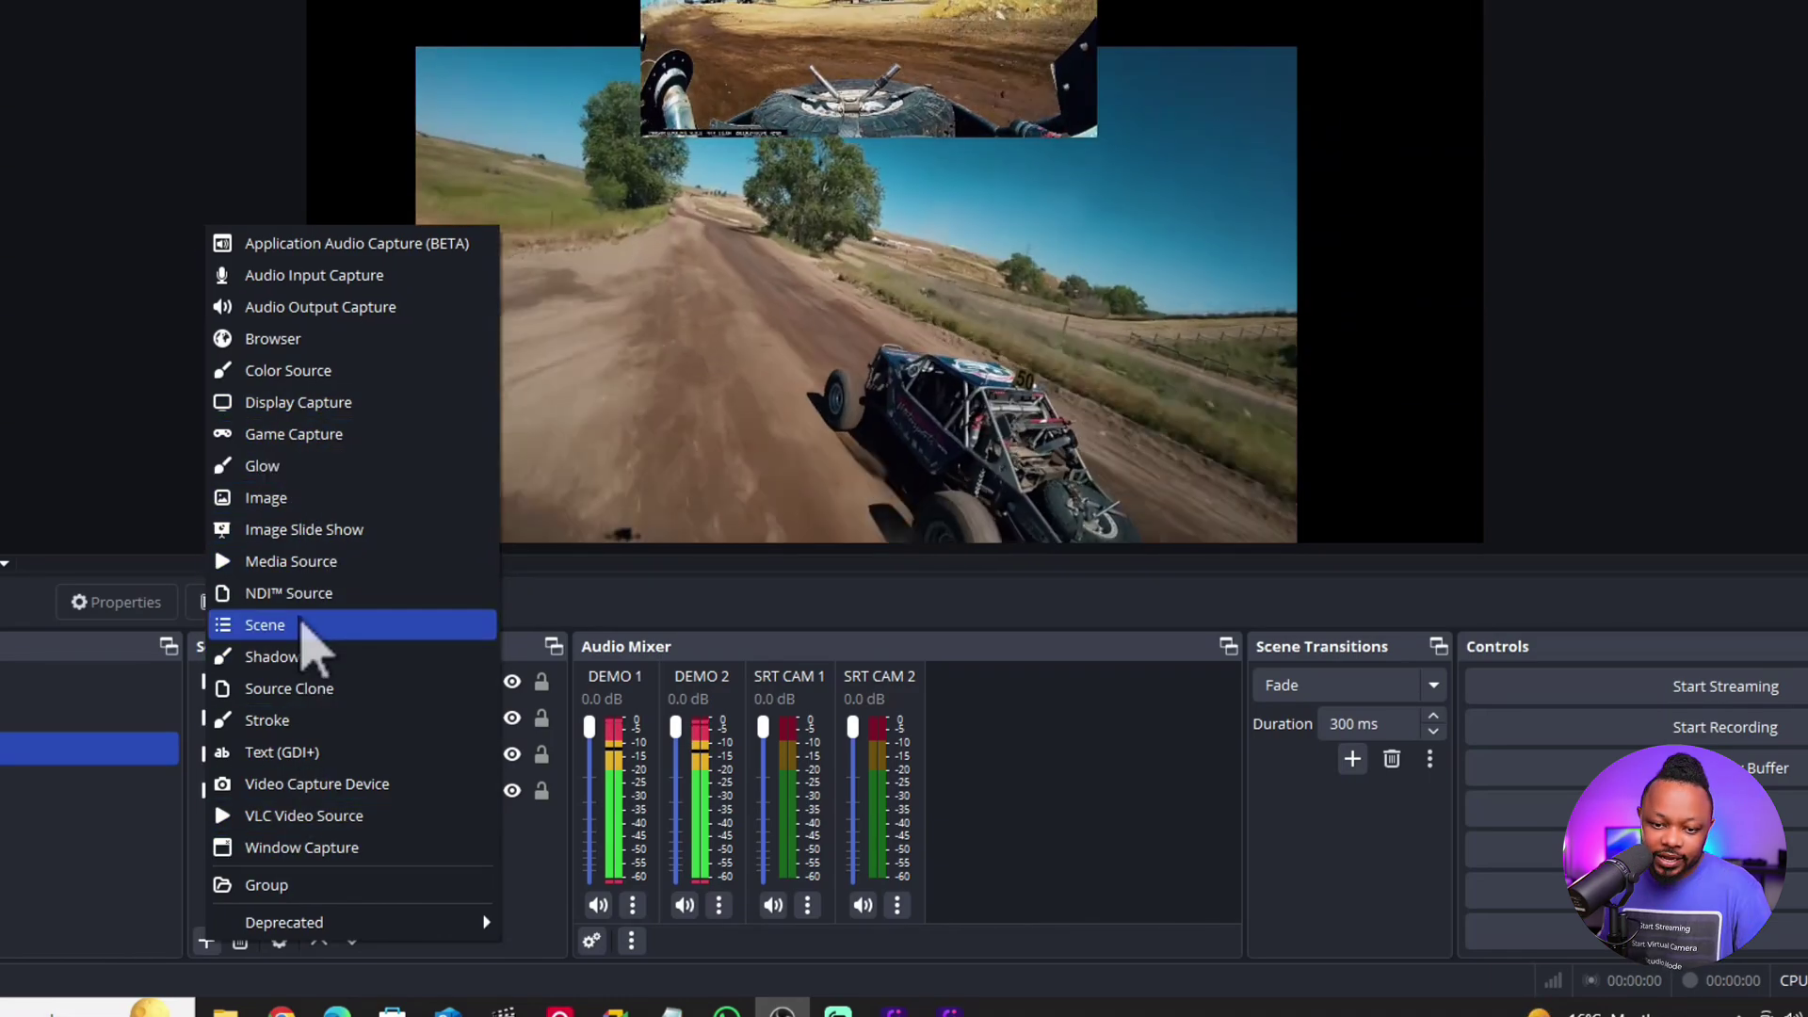
{"action": "left_click", "coordinate": [323, 375]}
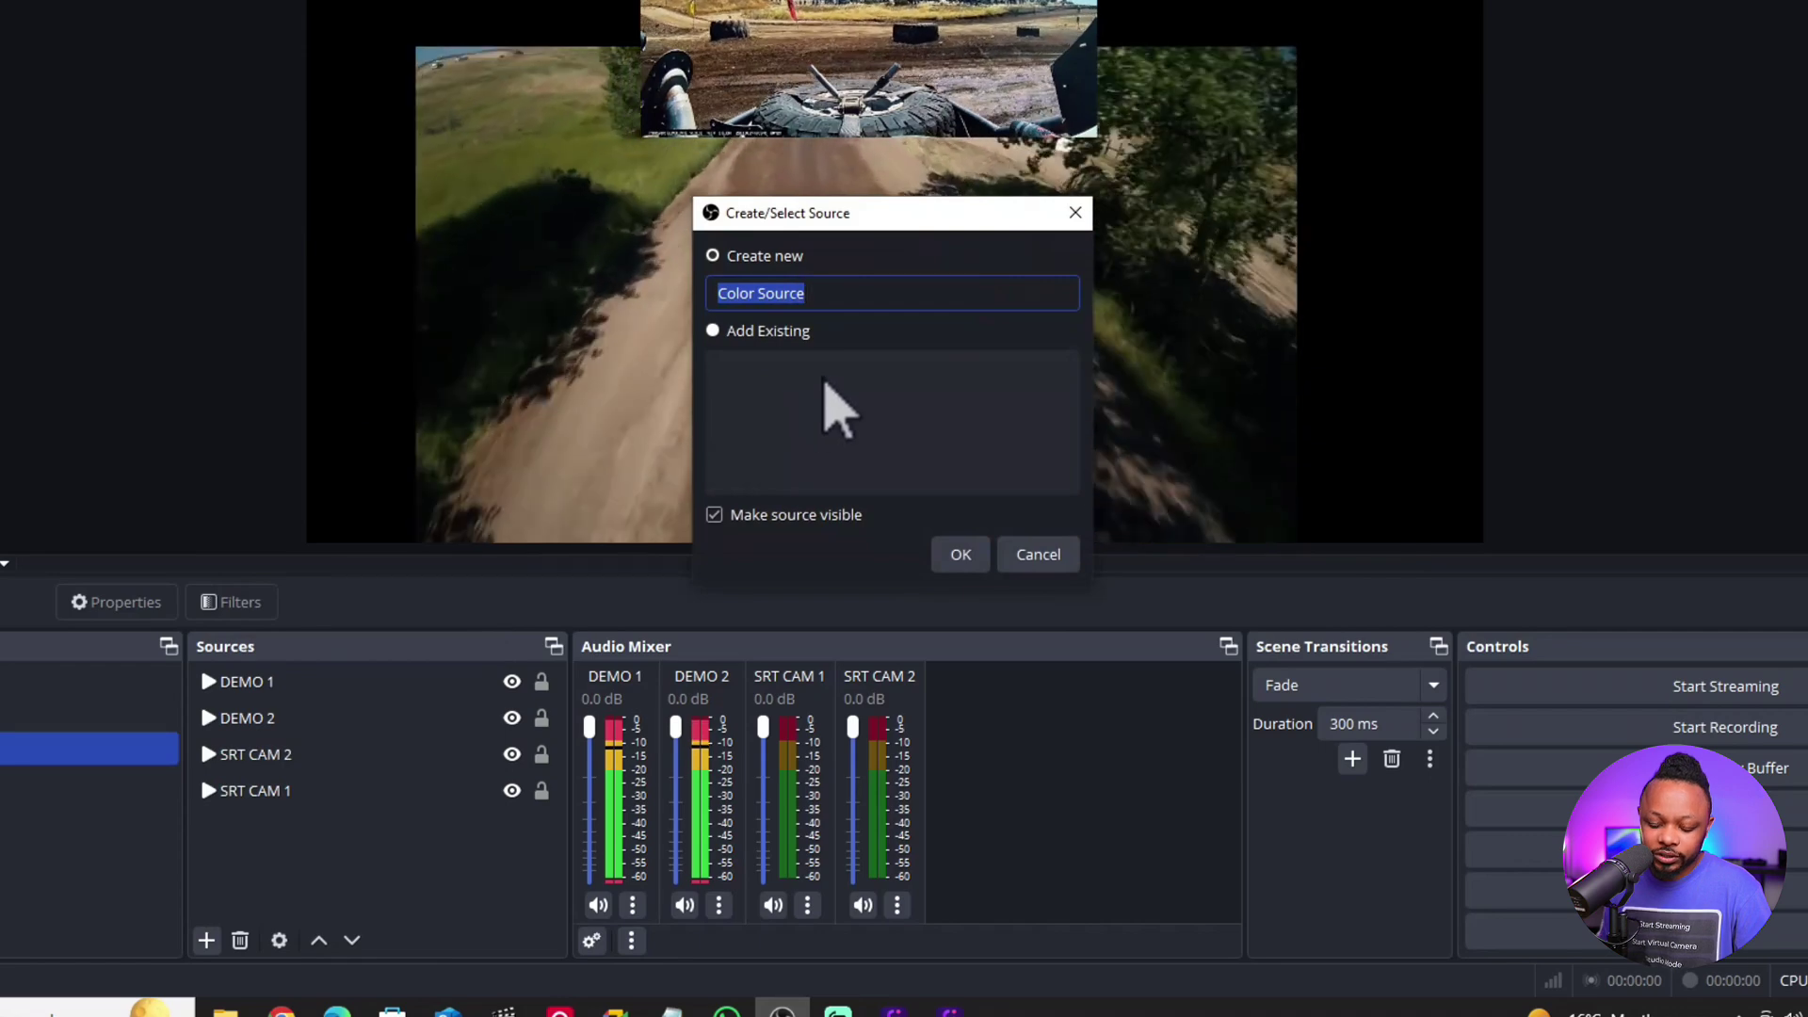
{"action": "left_click", "coordinate": [985, 548]}
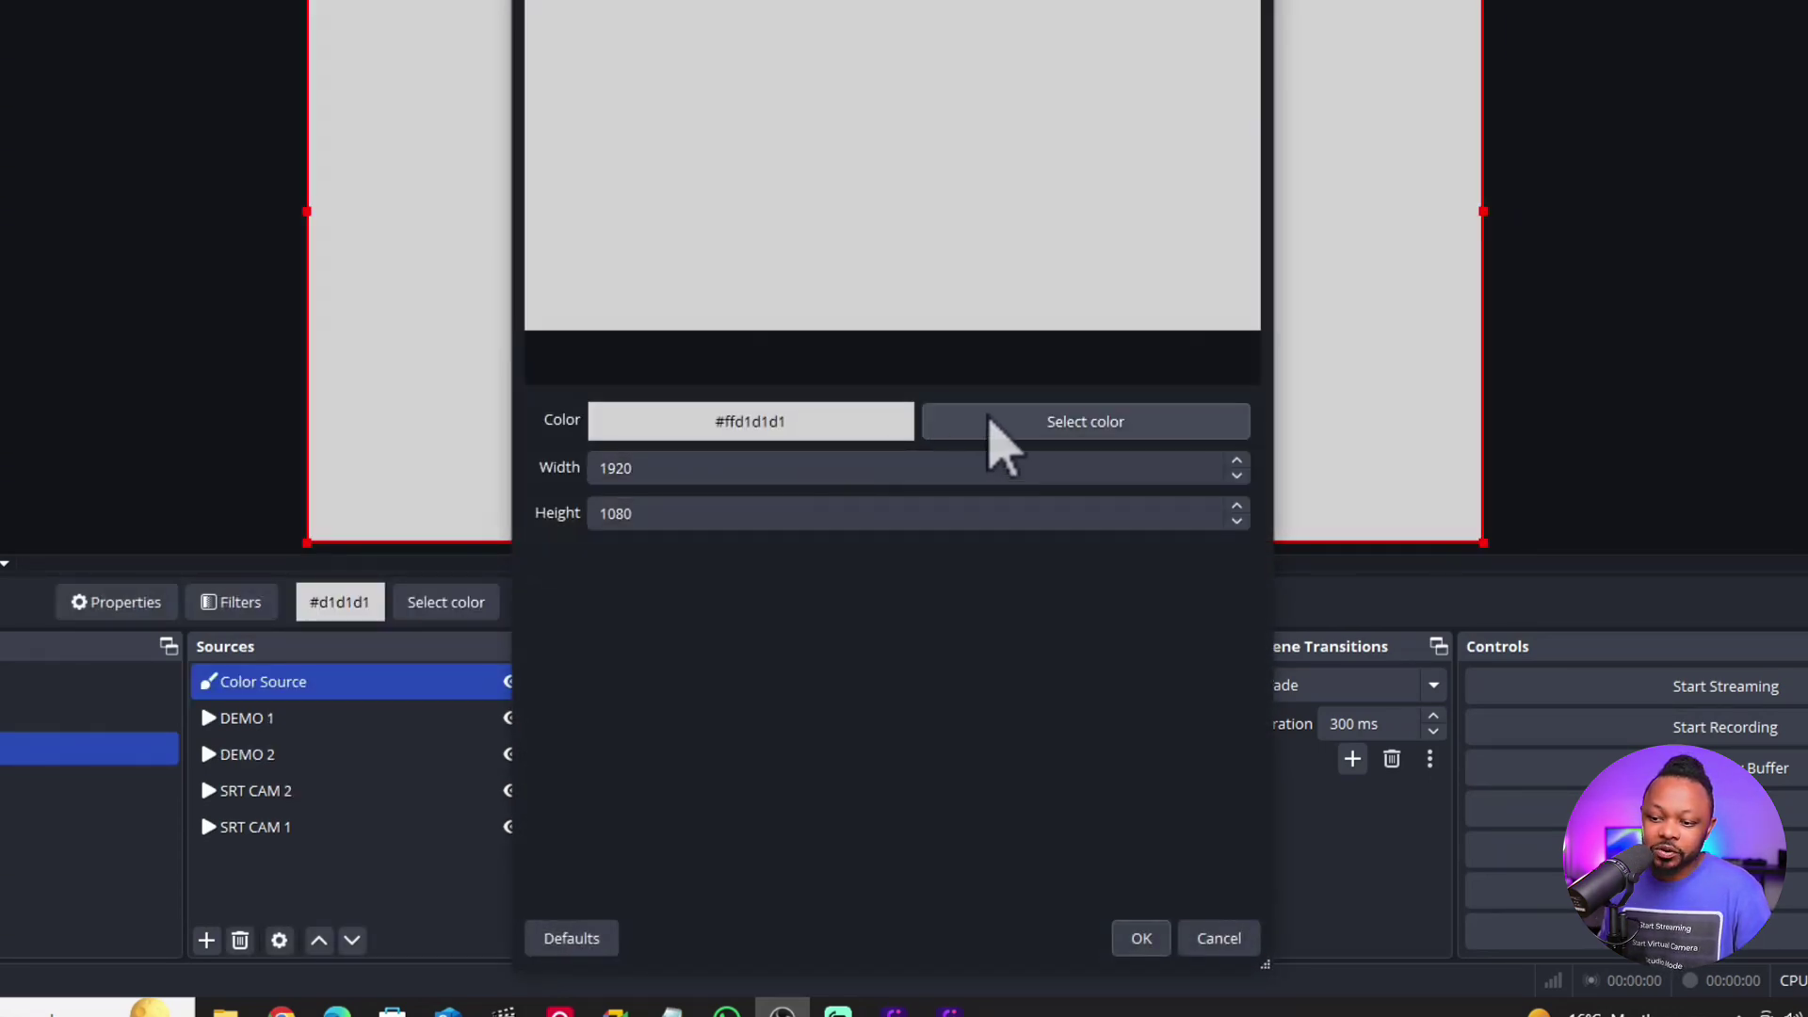
{"action": "left_click", "coordinate": [1055, 452]}
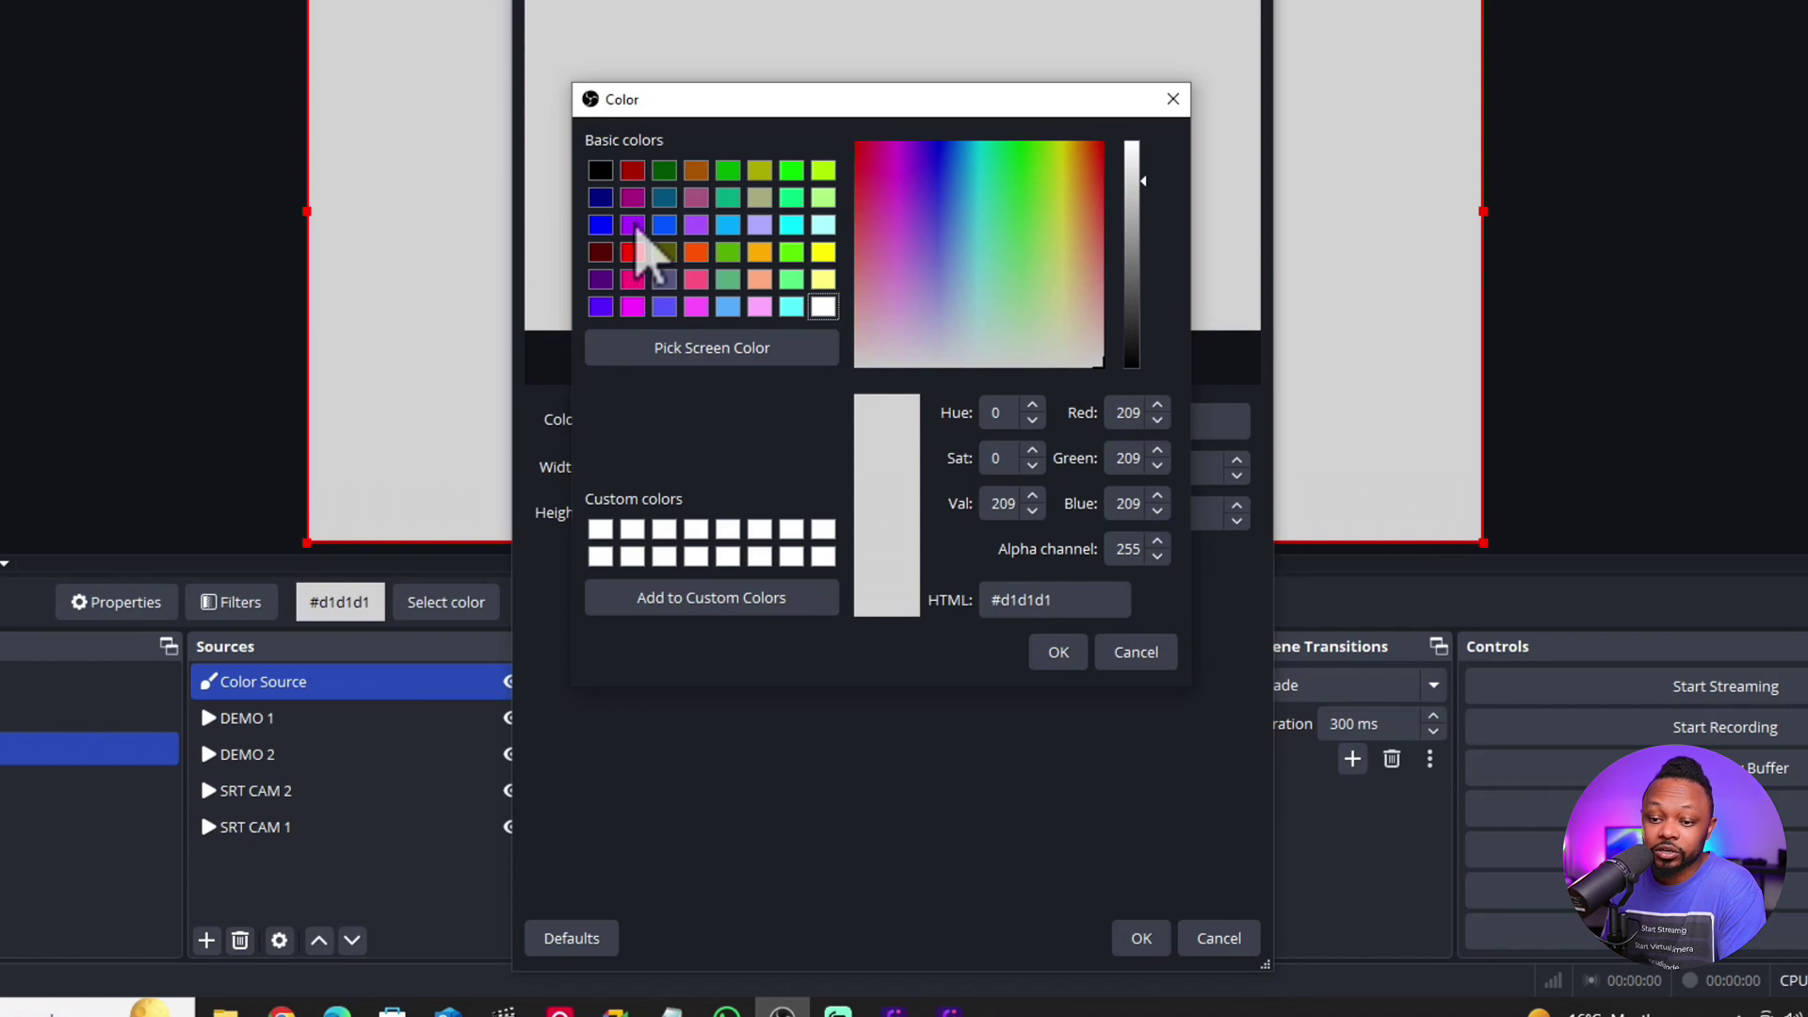
{"action": "left_click", "coordinate": [600, 197]}
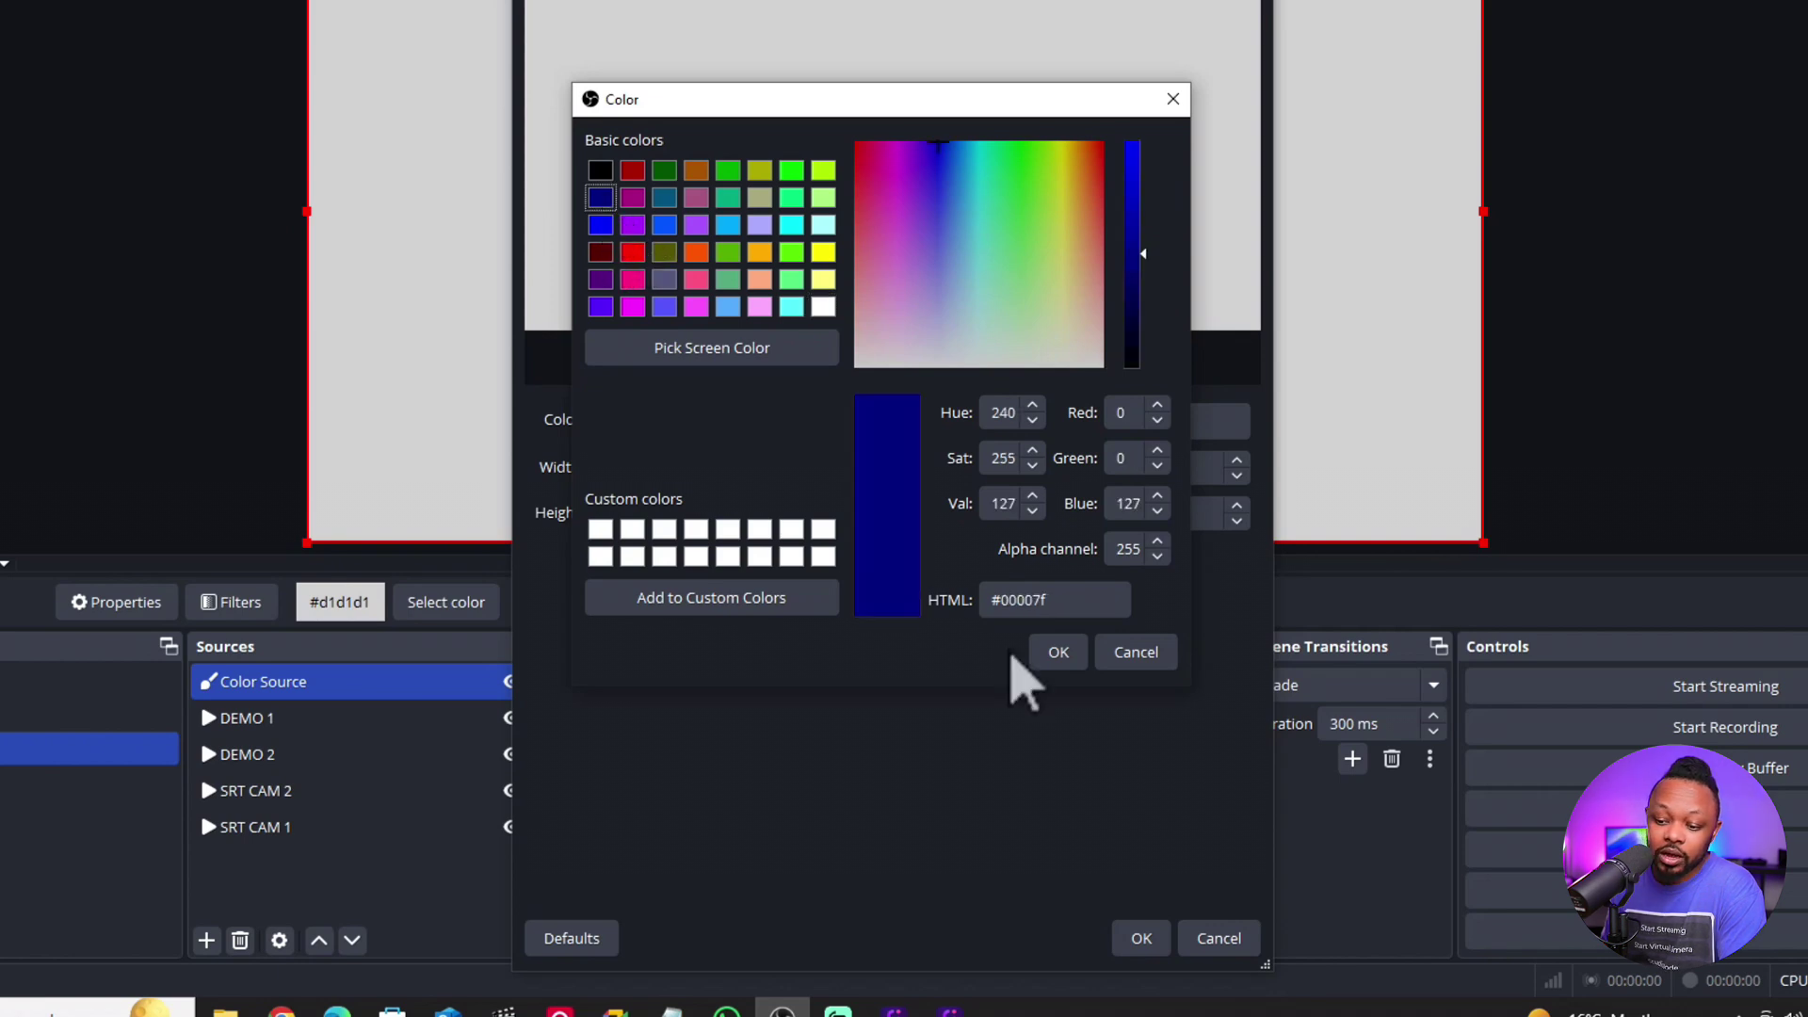
{"action": "left_click", "coordinate": [1057, 652]}
{"action": "left_click", "coordinate": [1141, 938]}
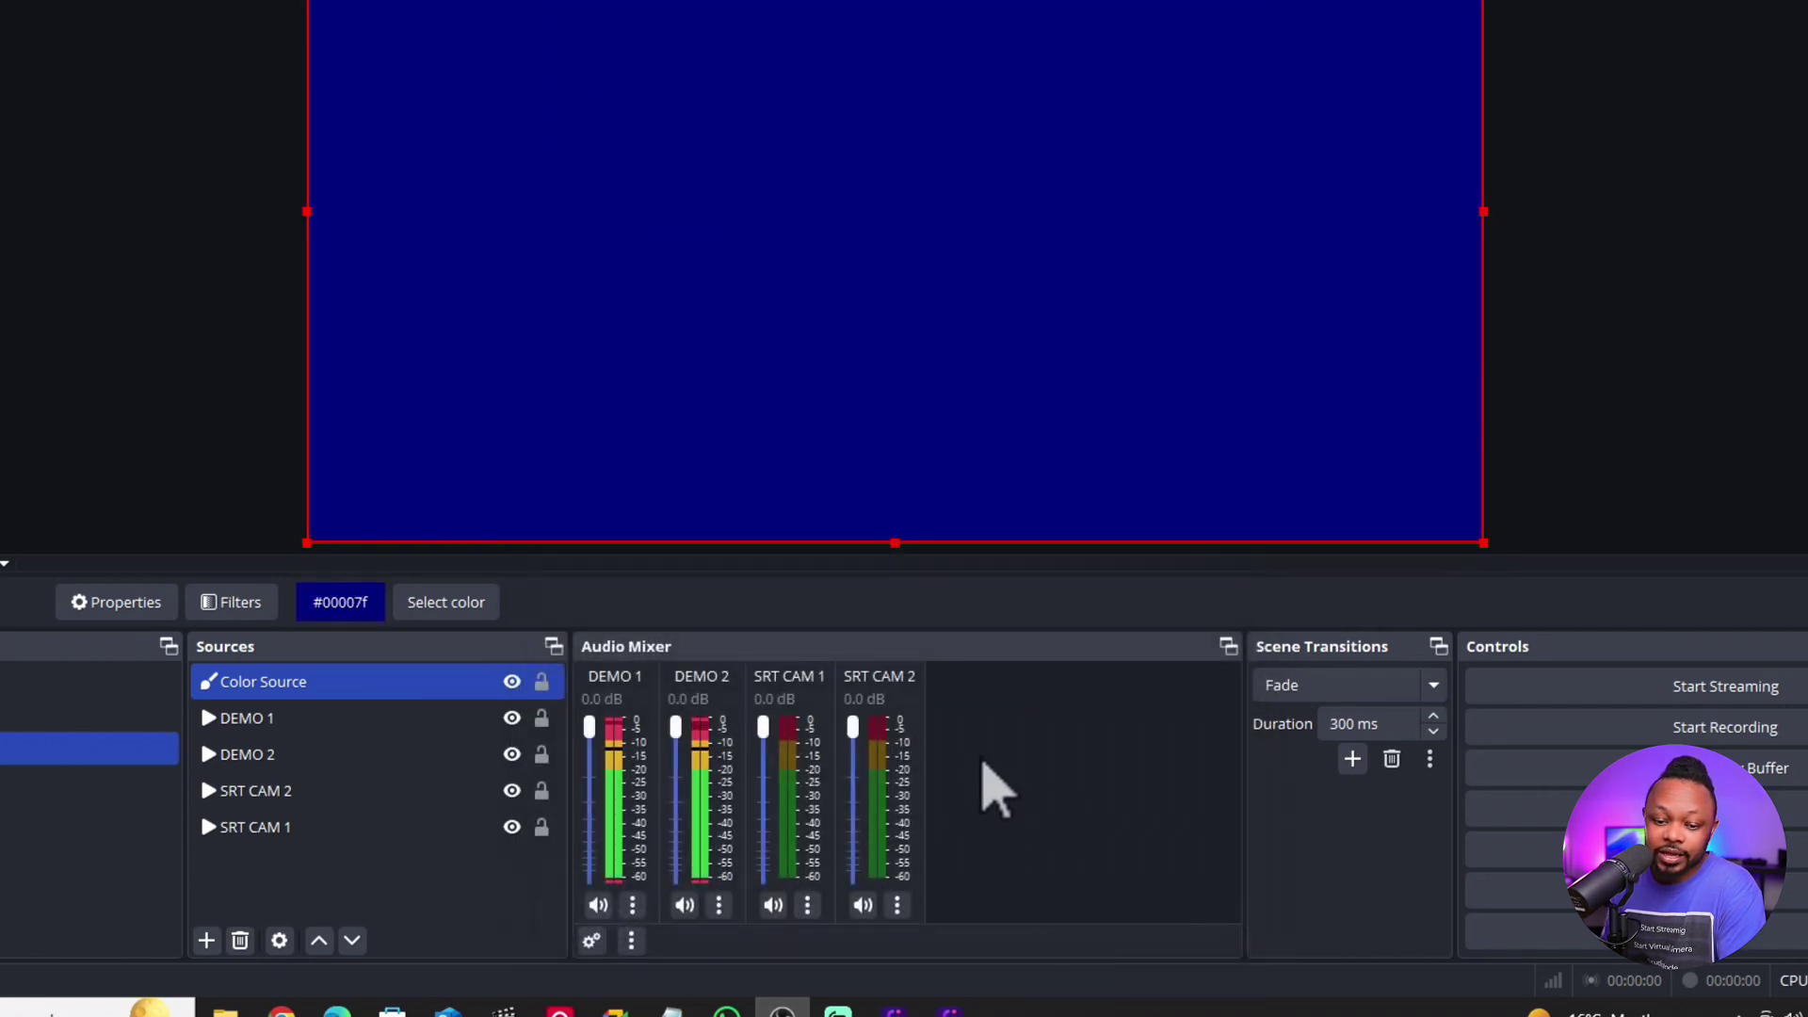
Step: Send the Color Source behind all other sources as a background, and nudge DEMO 2 slightly up from the canvas's lower edge
{"action": "left_click_drag", "start_coordinate": [310, 692], "coordinate": [311, 860]}
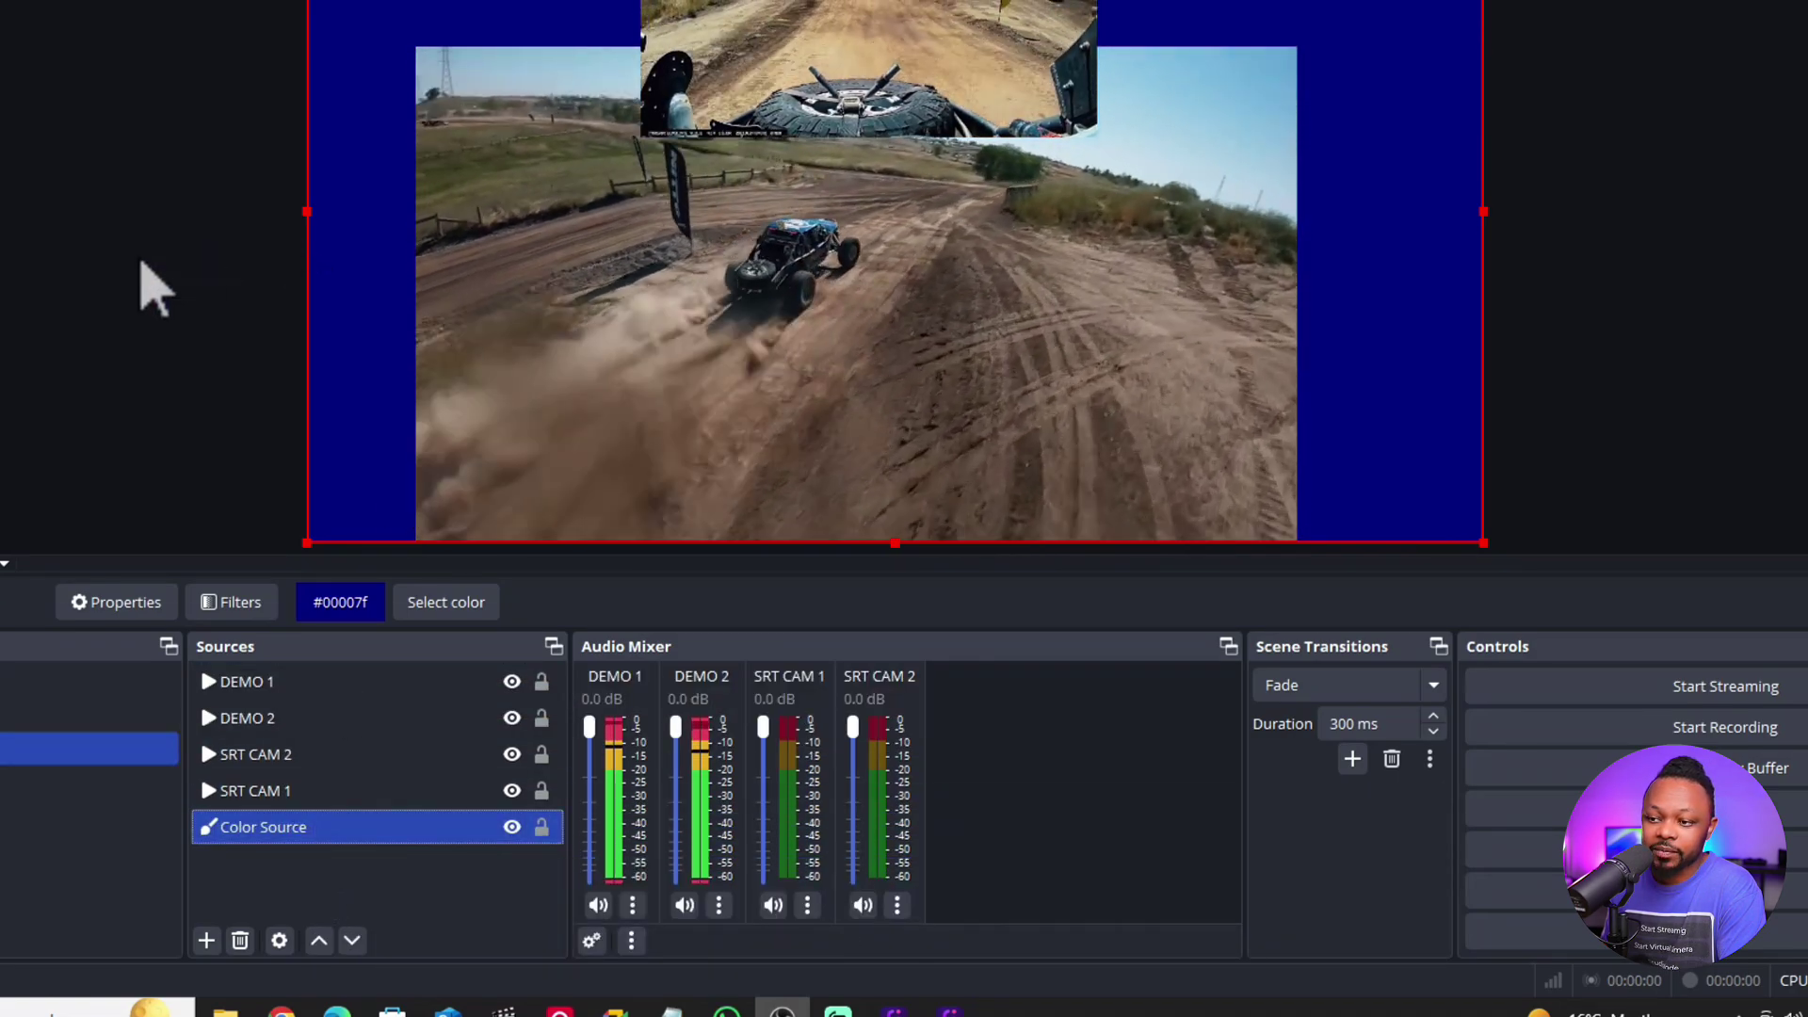
{"action": "left_click", "coordinate": [1507, 121]}
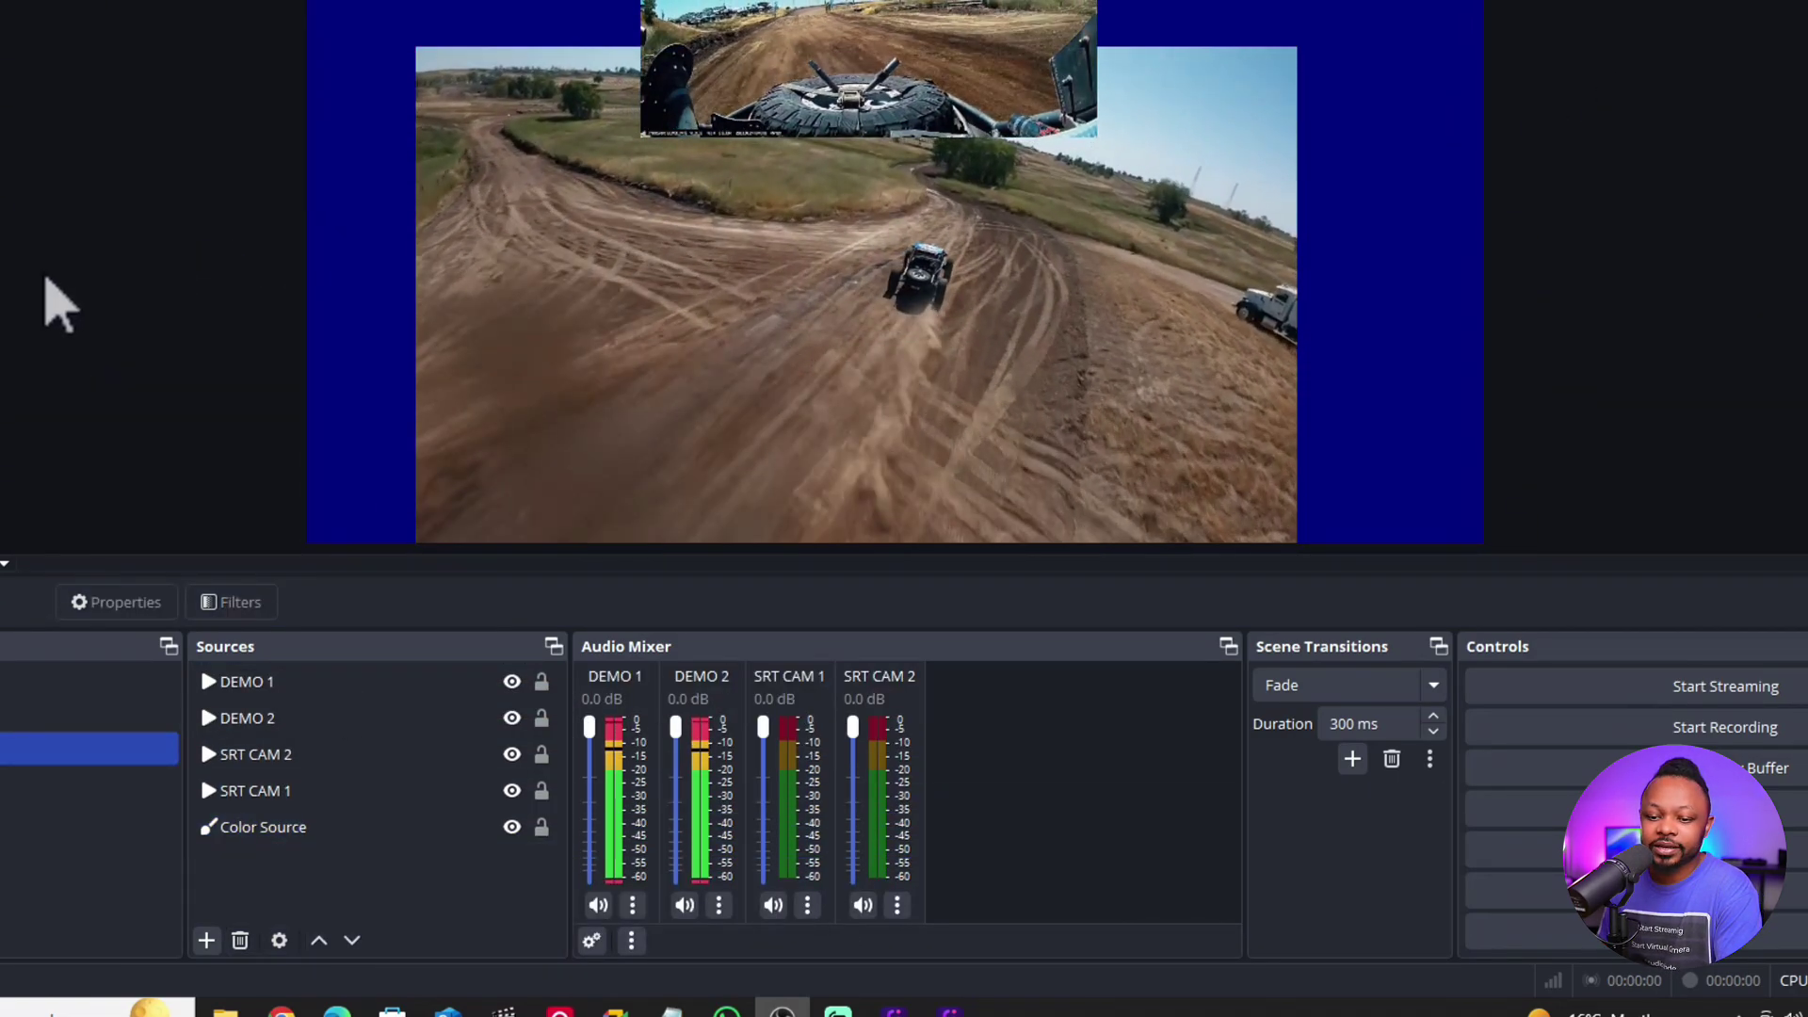
{"action": "left_click_drag", "start_coordinate": [902, 401], "coordinate": [906, 386]}
{"action": "left_click", "coordinate": [168, 306]}
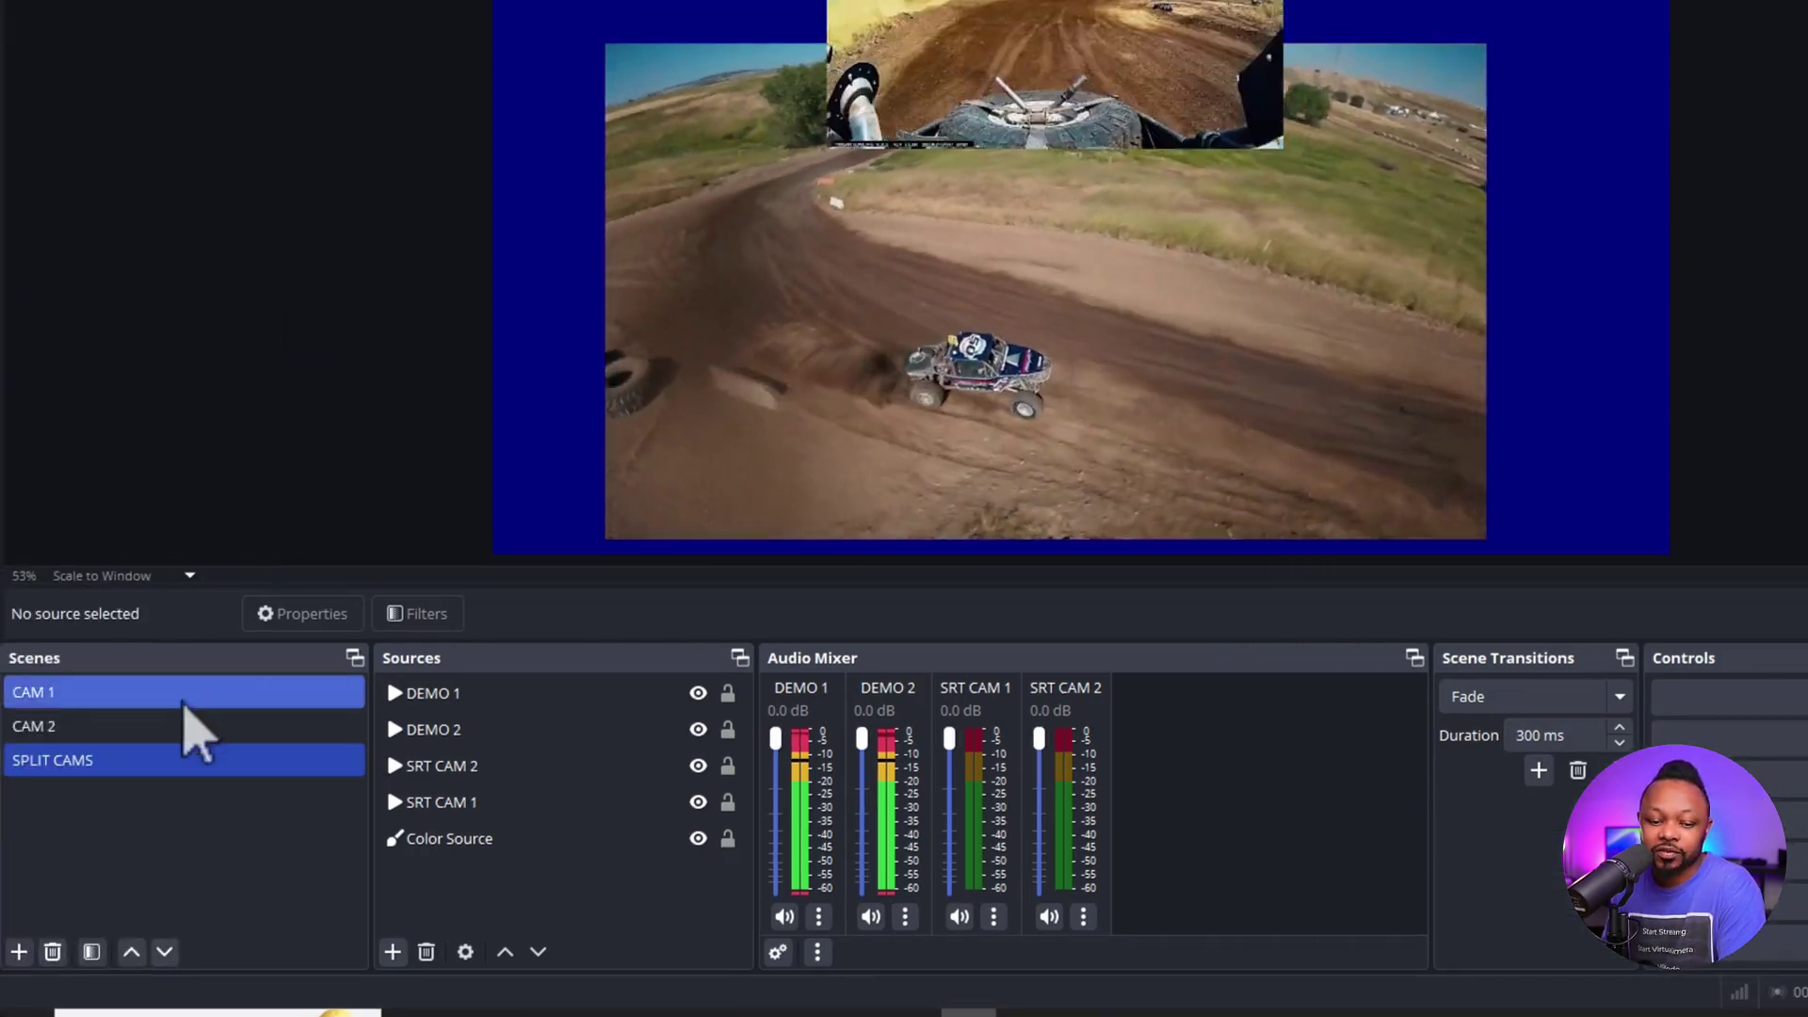
Step: Preview the CAM 1 and CAM 2 scenes and return to the SPLIT CAMS scene
{"action": "left_click", "coordinate": [179, 697]}
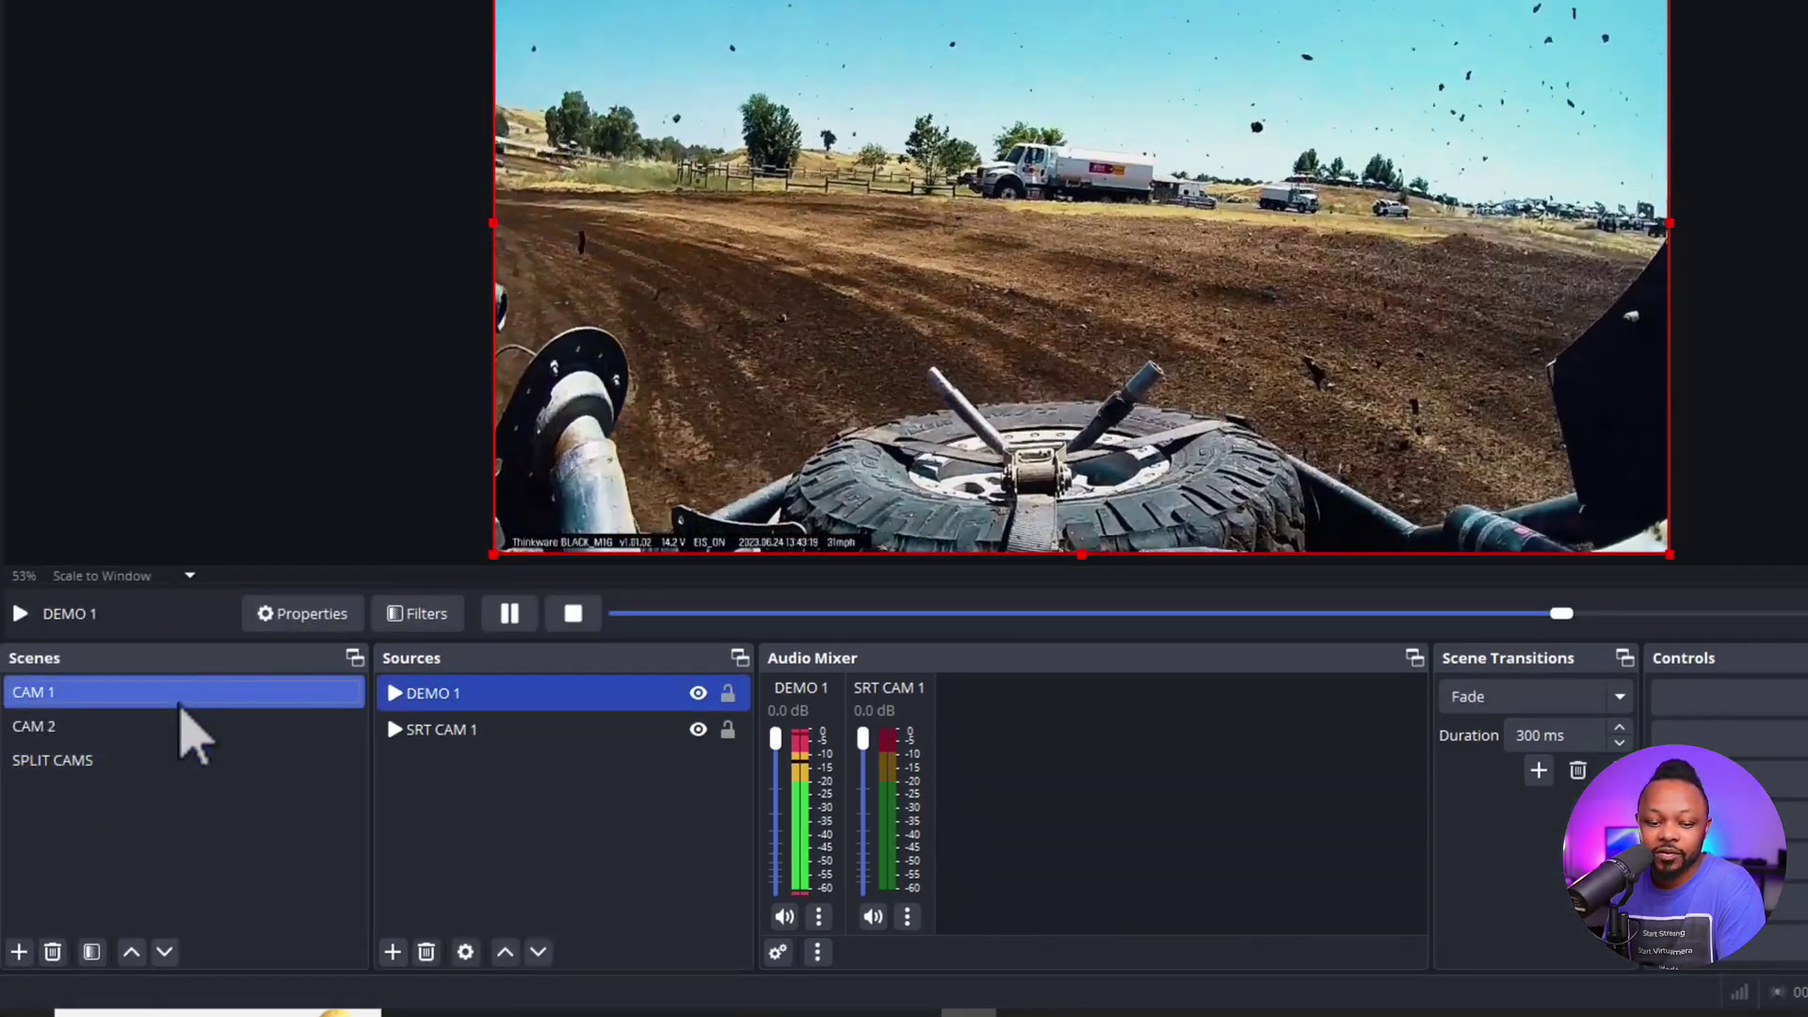
{"action": "left_click", "coordinate": [176, 726]}
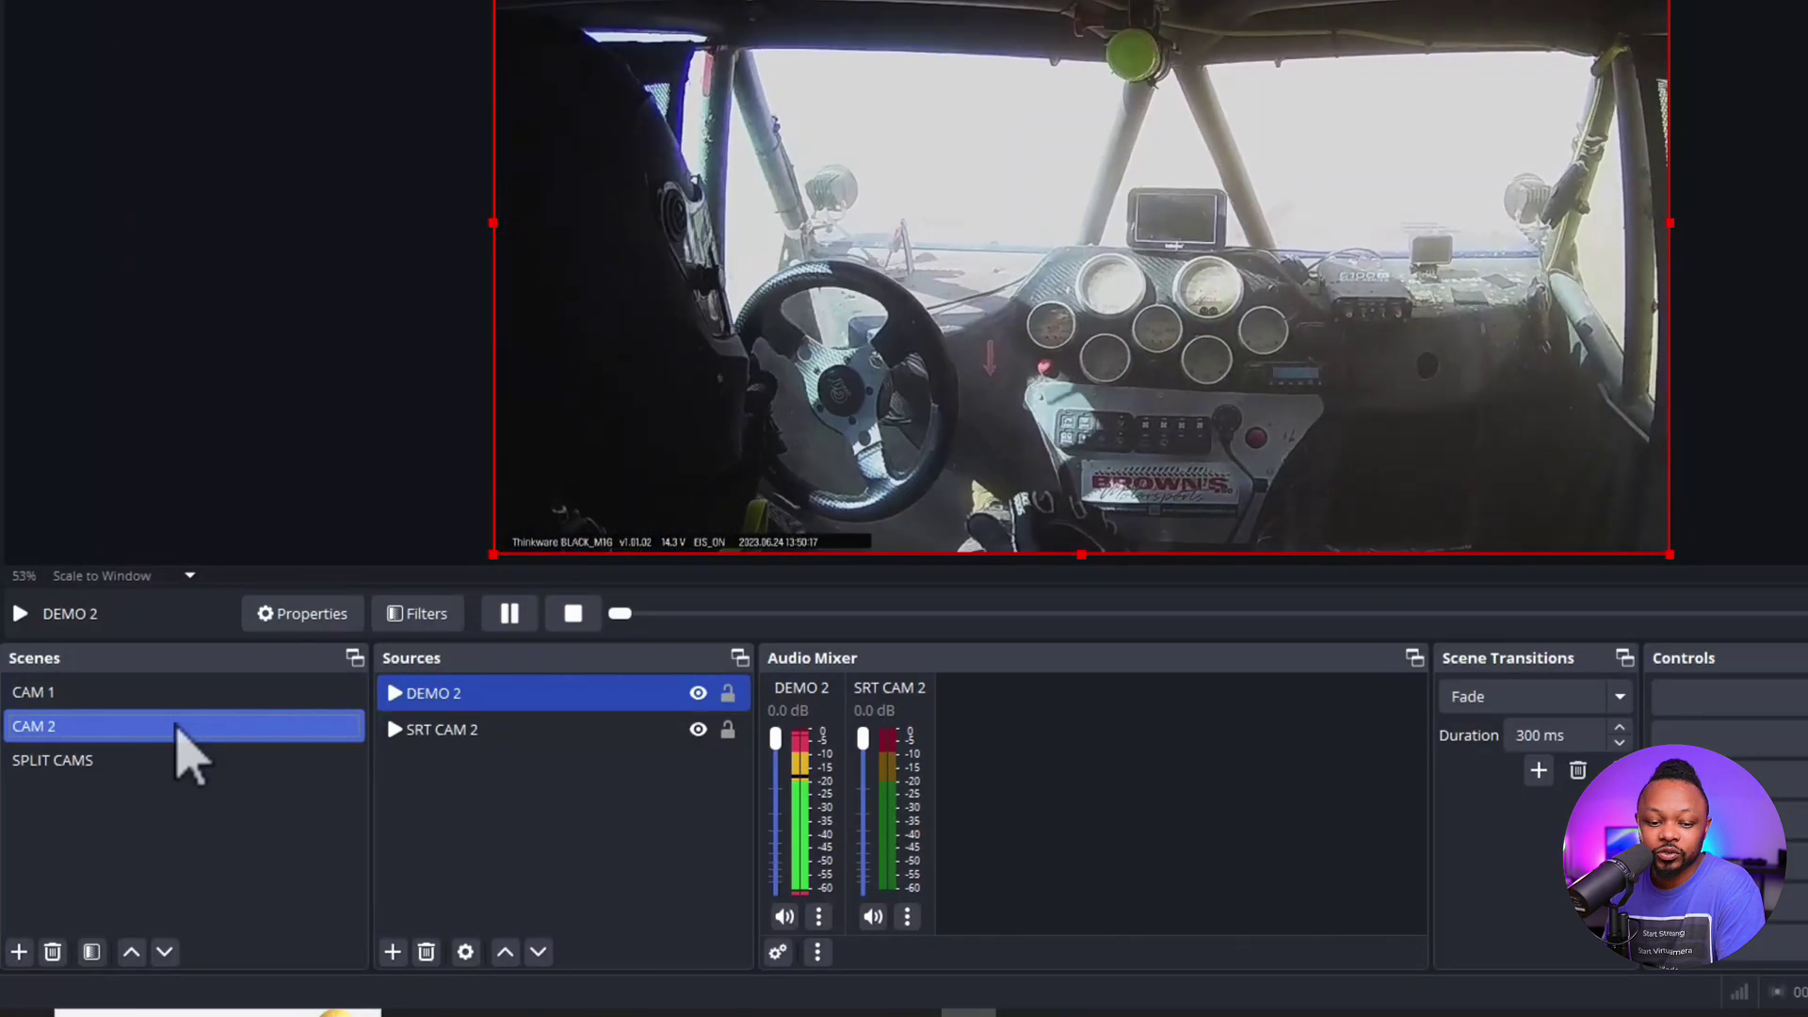
{"action": "left_click", "coordinate": [176, 761]}
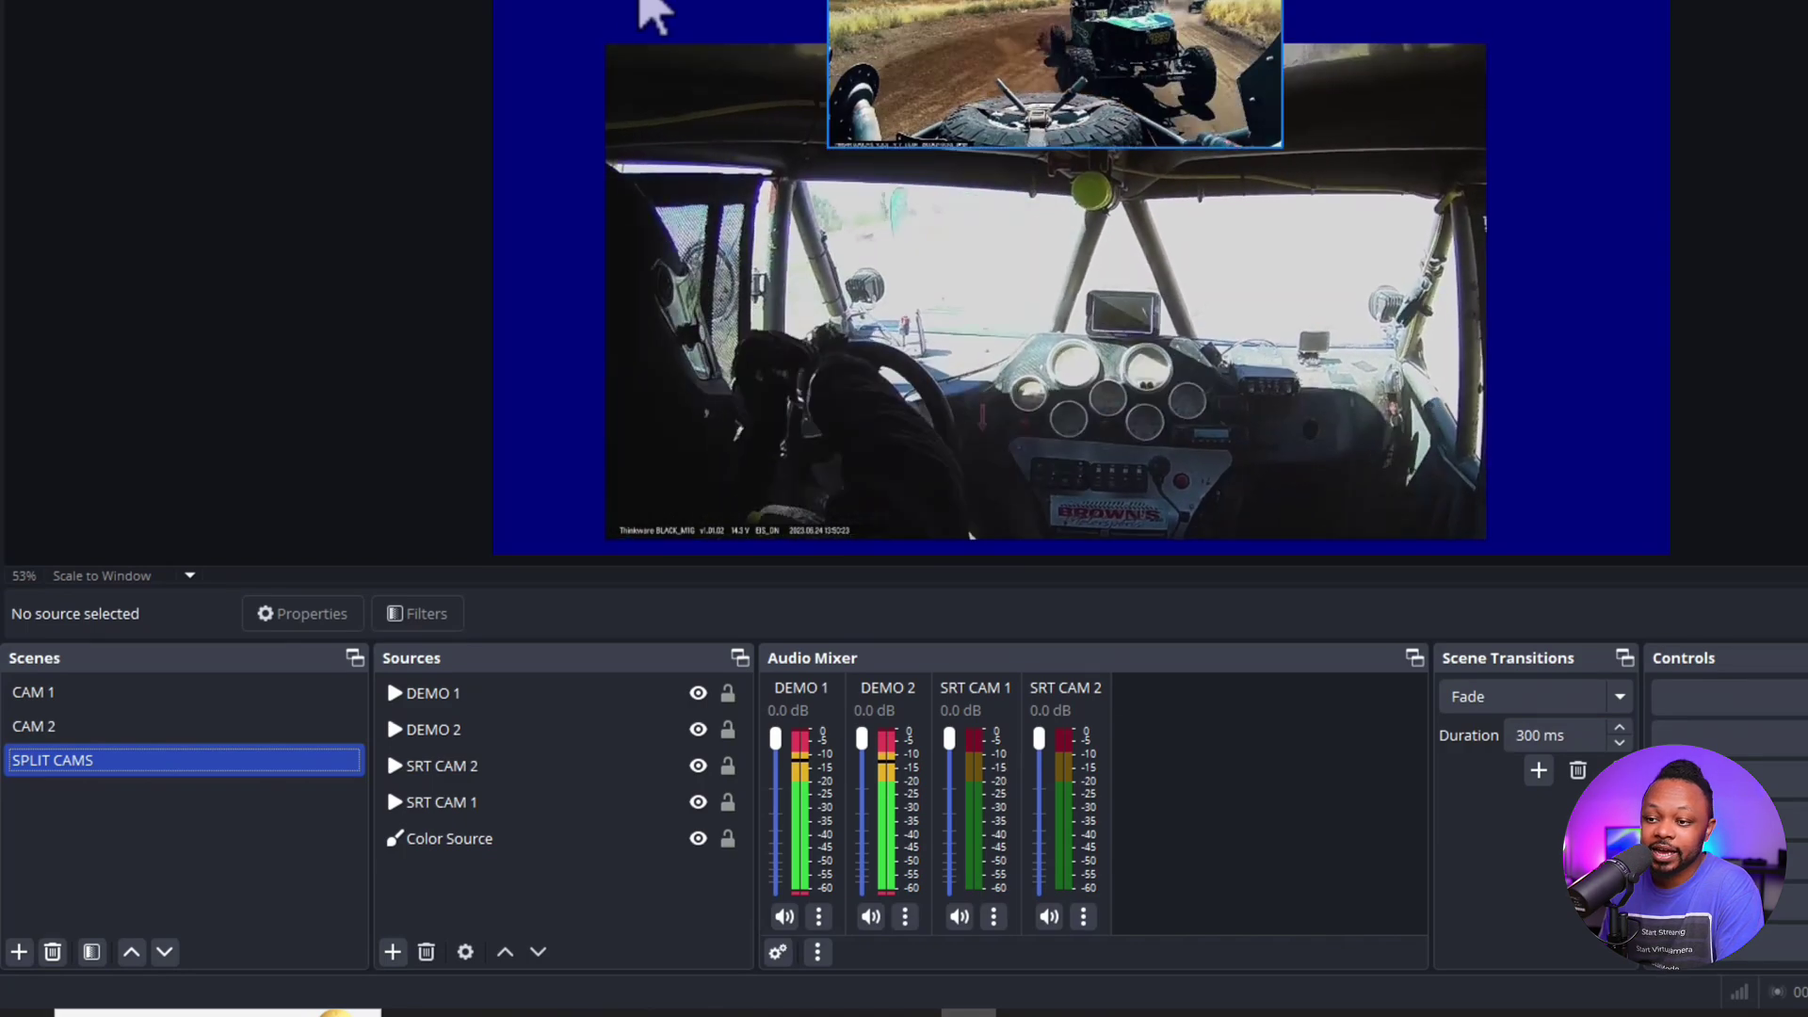
Step: Add an Image source named LOGO to SPLIT CAMS using the file Logo (transp) (1).png from the BROWN RACING folder
{"action": "left_click", "coordinate": [393, 952]}
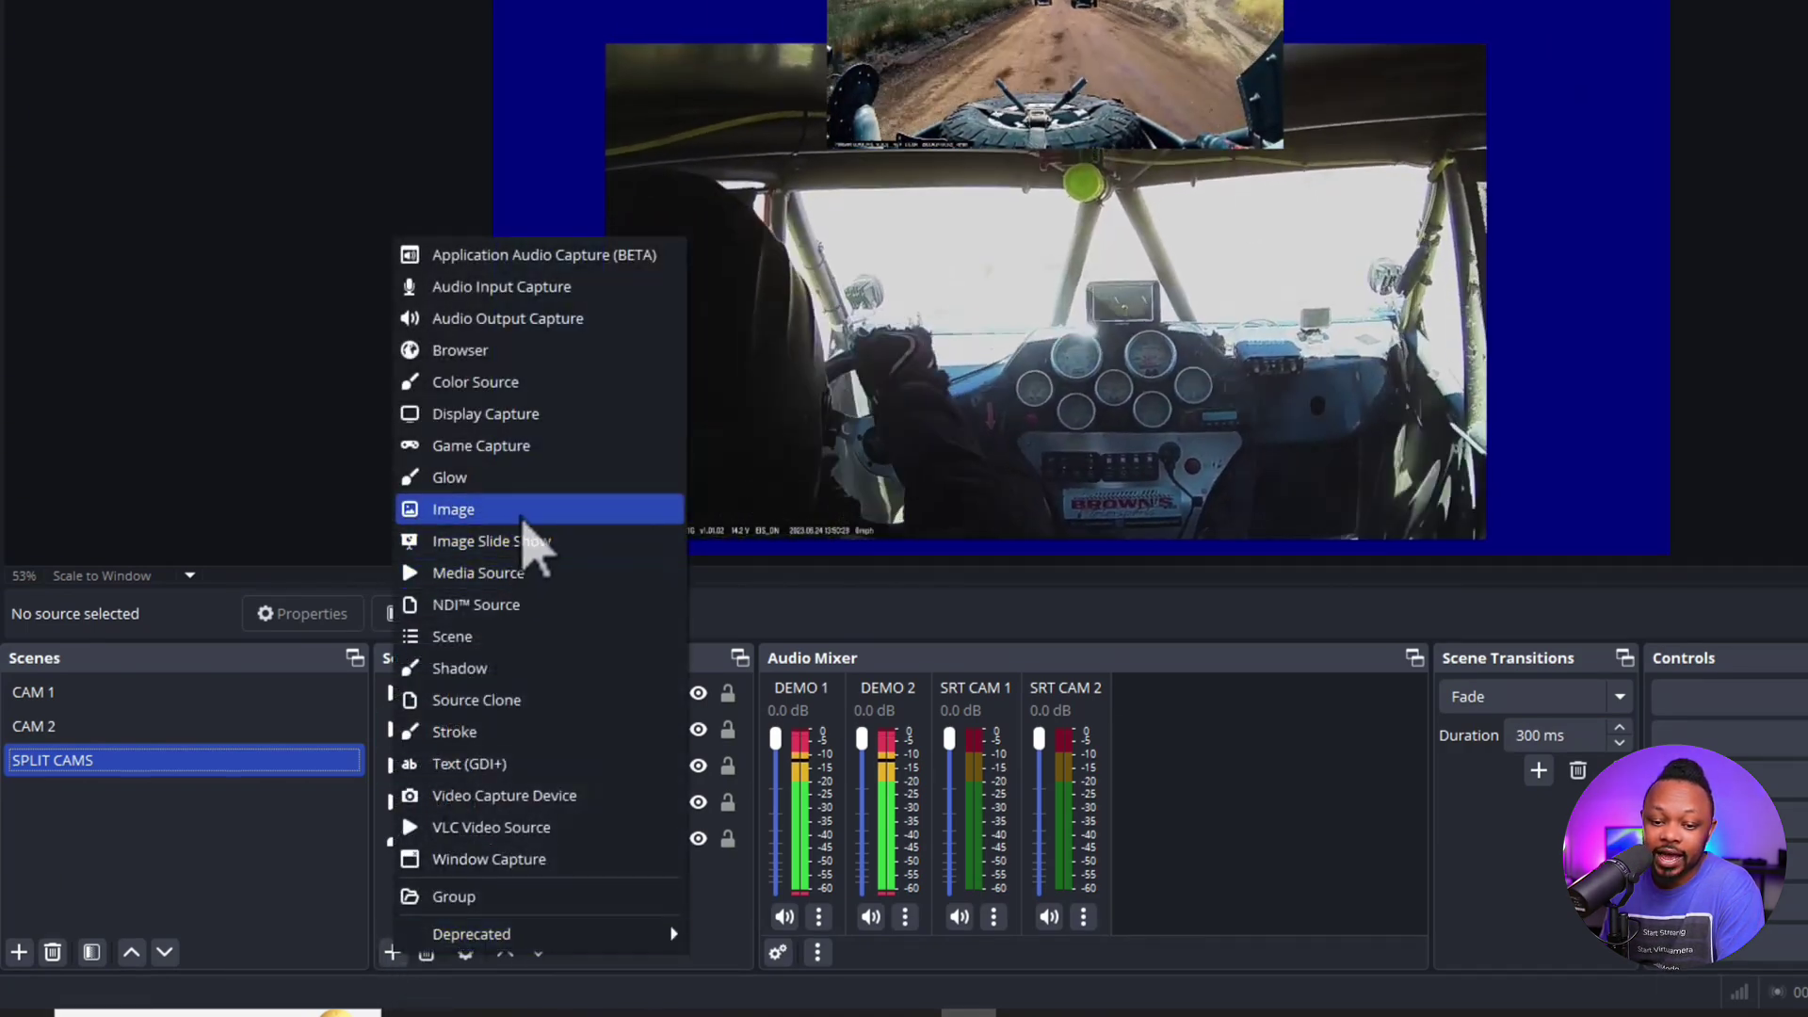
{"action": "left_click", "coordinate": [517, 508]}
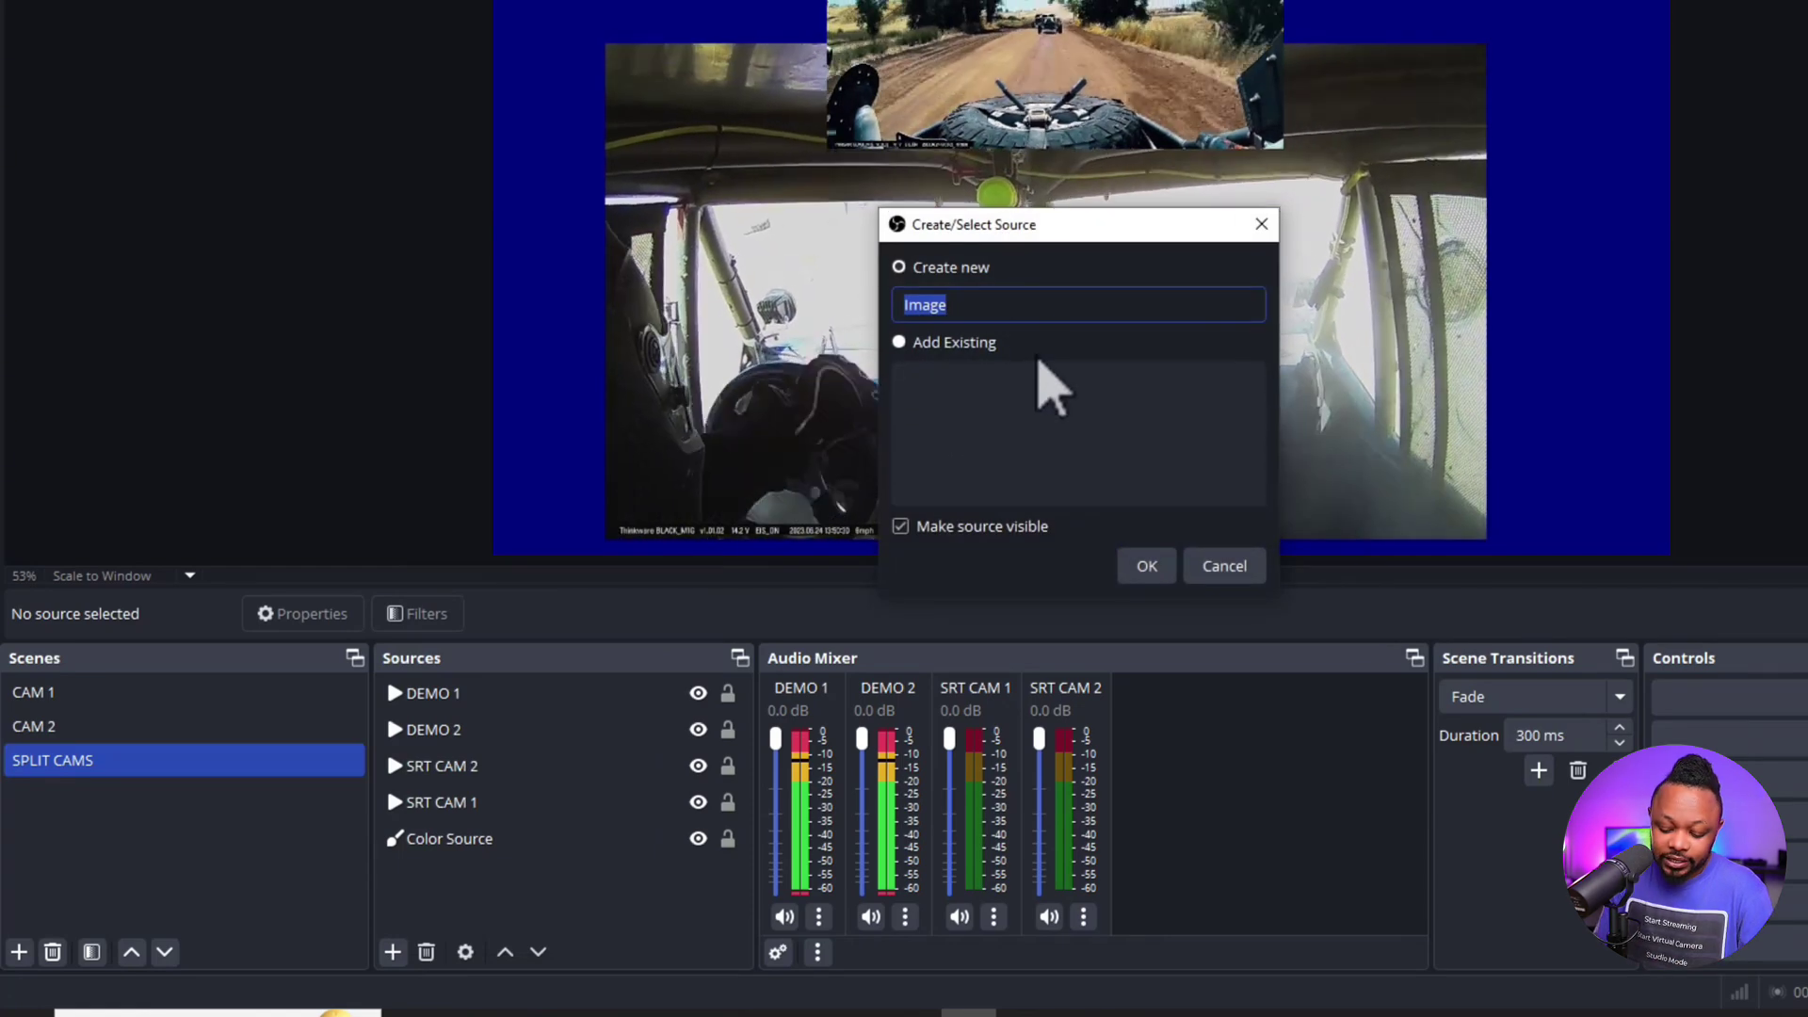
{"action": "left_click", "coordinate": [1140, 568]}
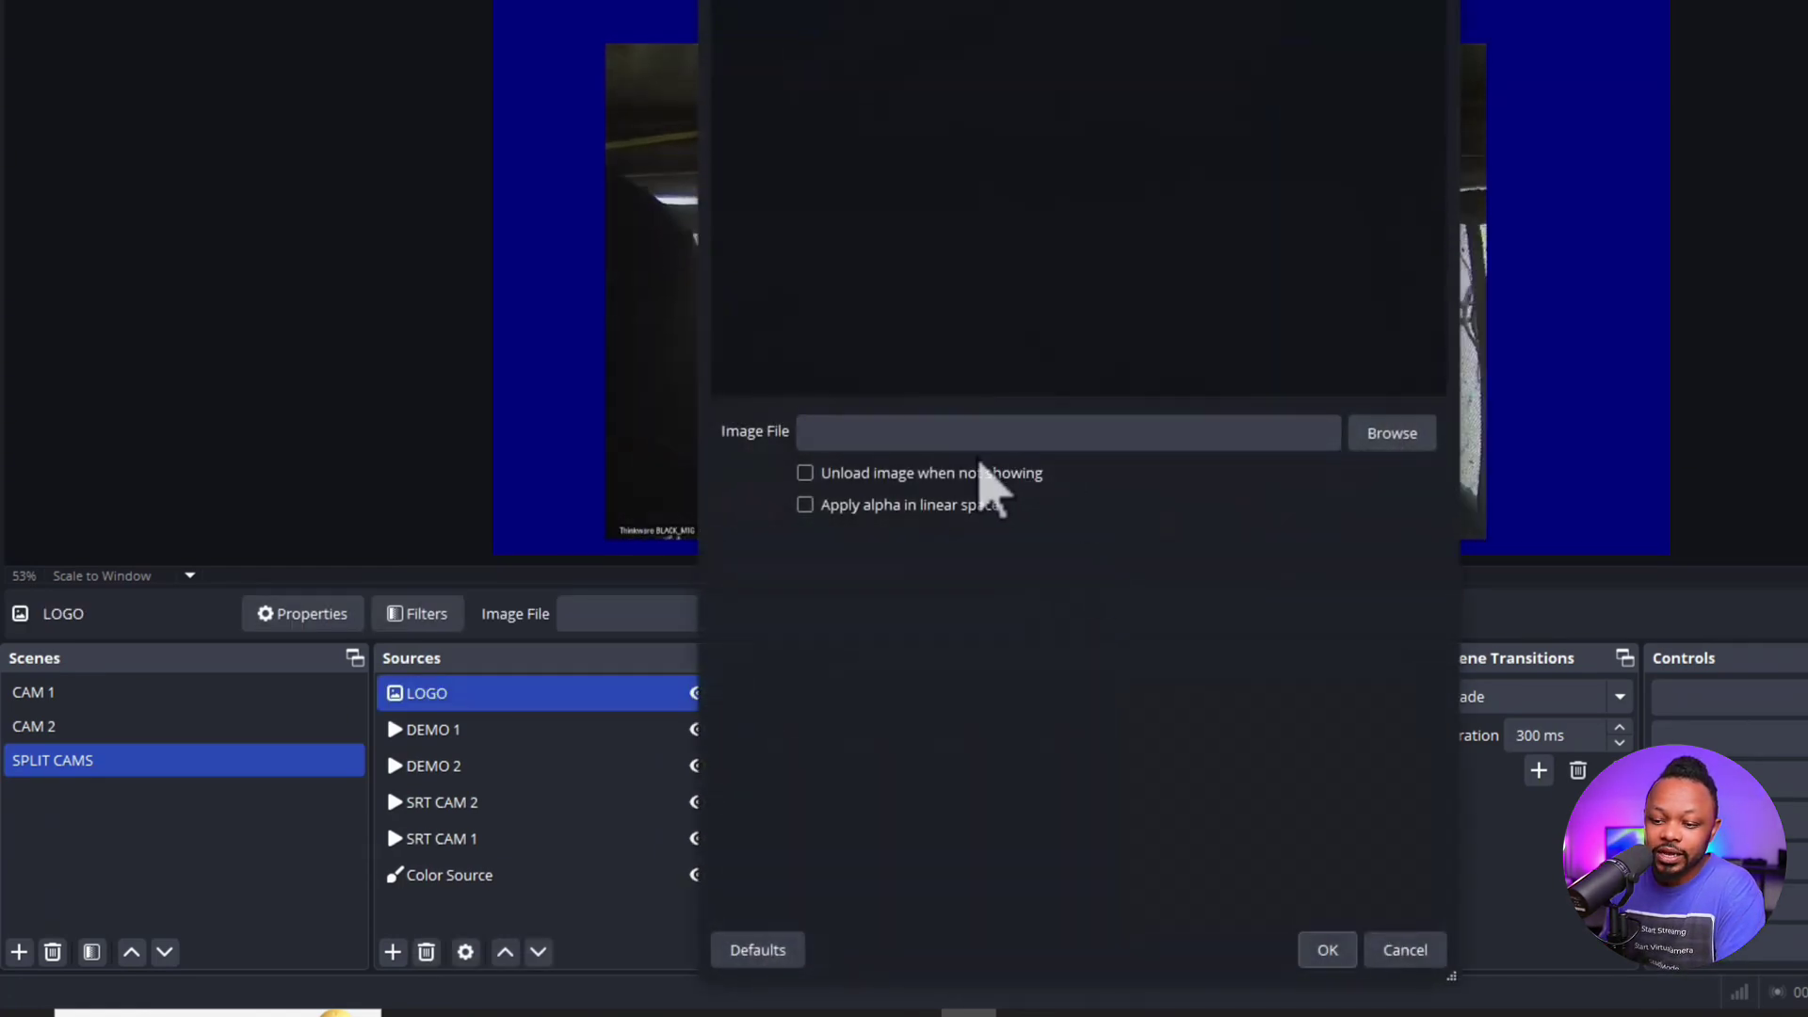
{"action": "left_click", "coordinate": [1371, 441]}
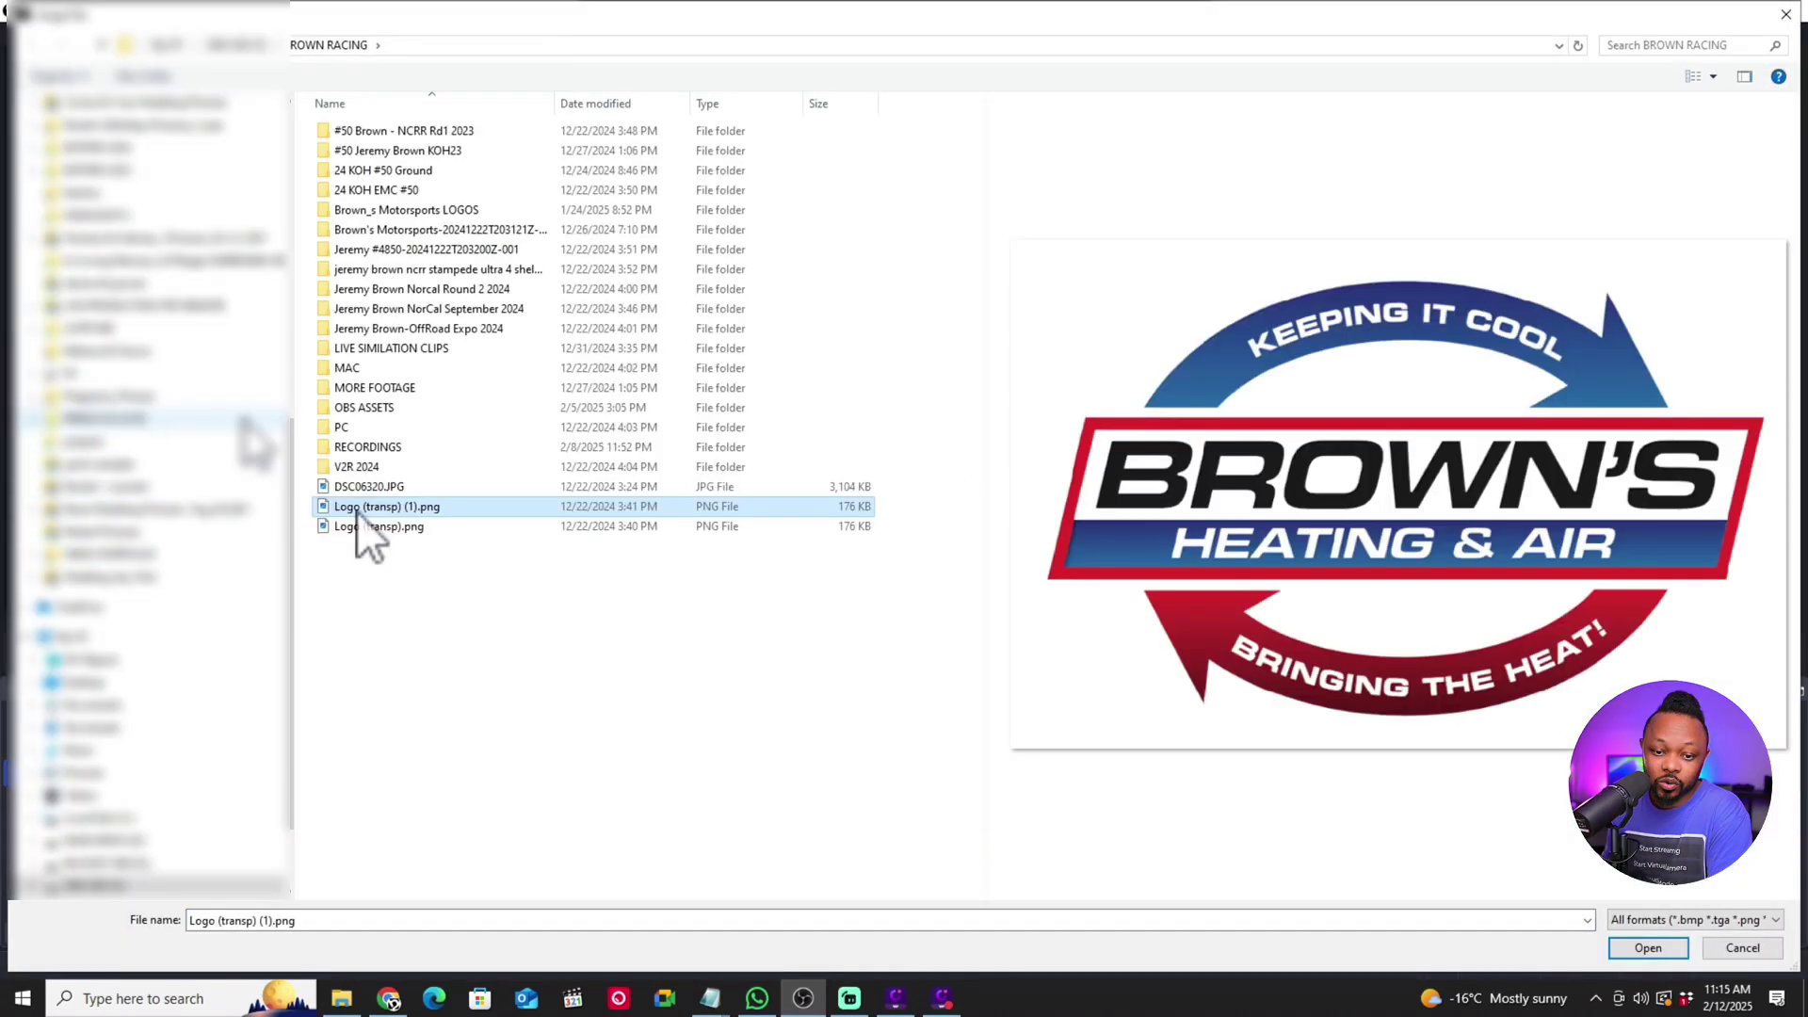
{"action": "left_click", "coordinate": [346, 521]}
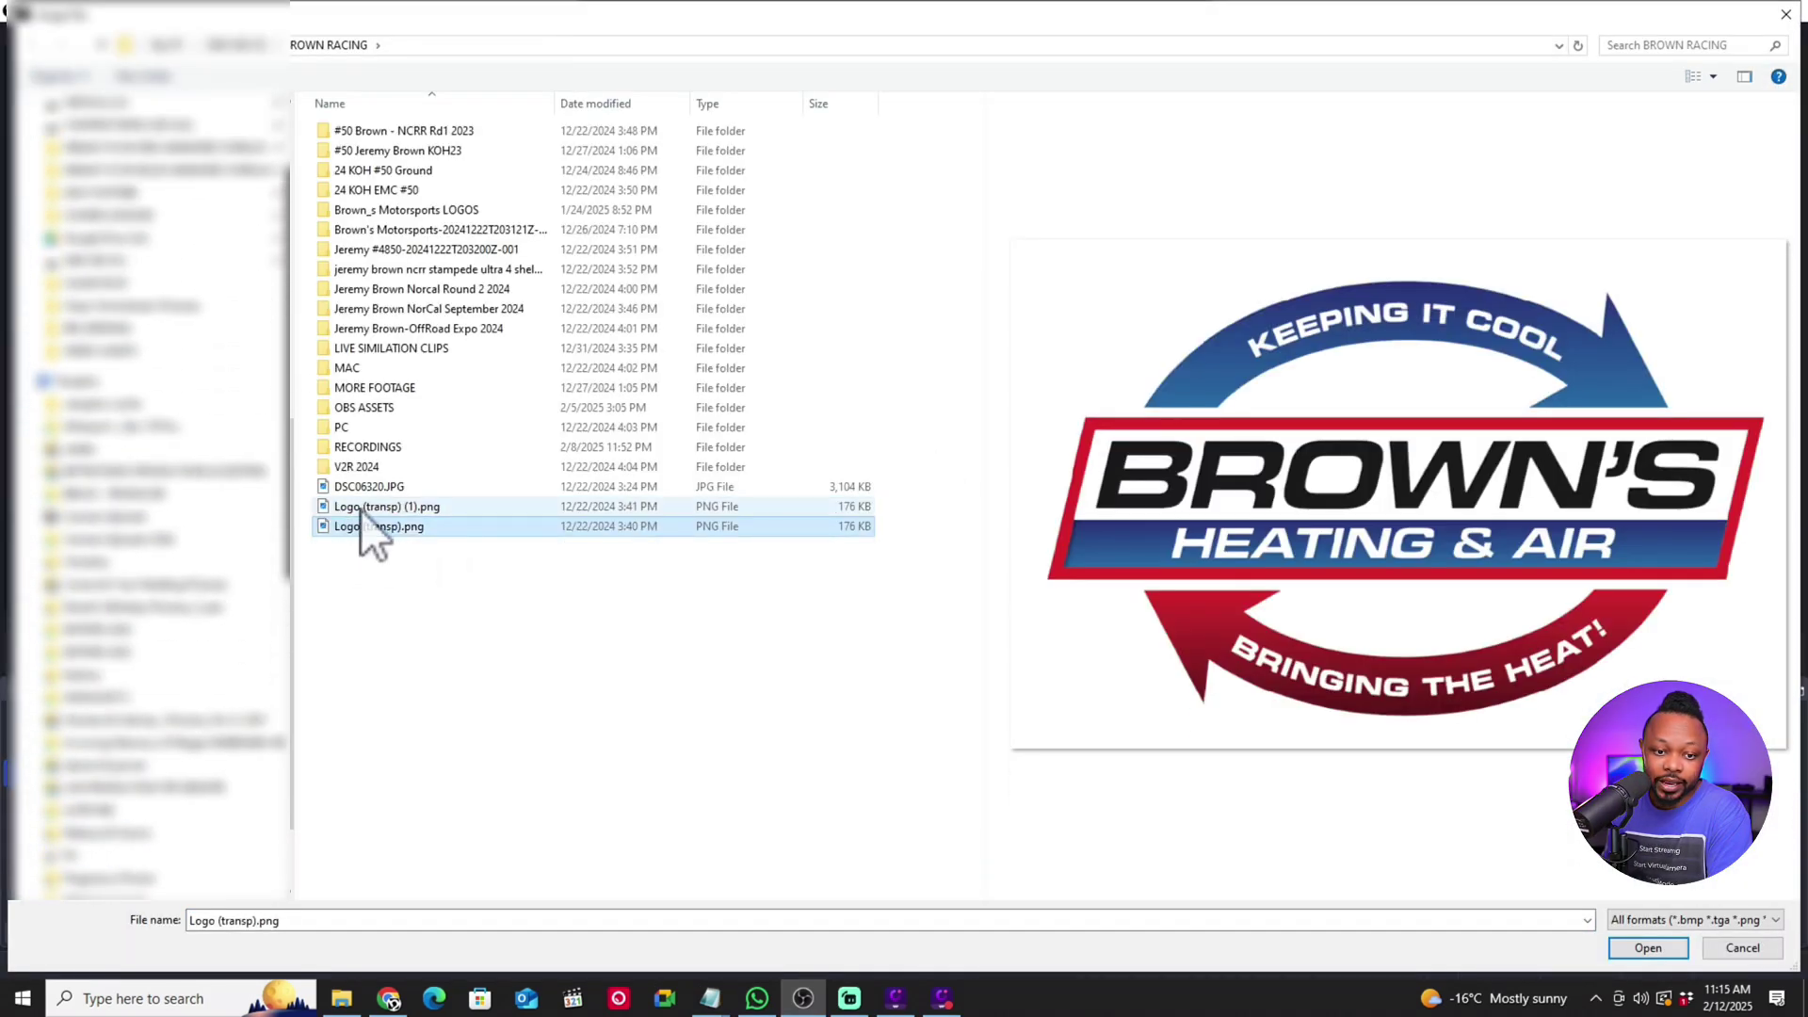
{"action": "left_click", "coordinate": [348, 509]}
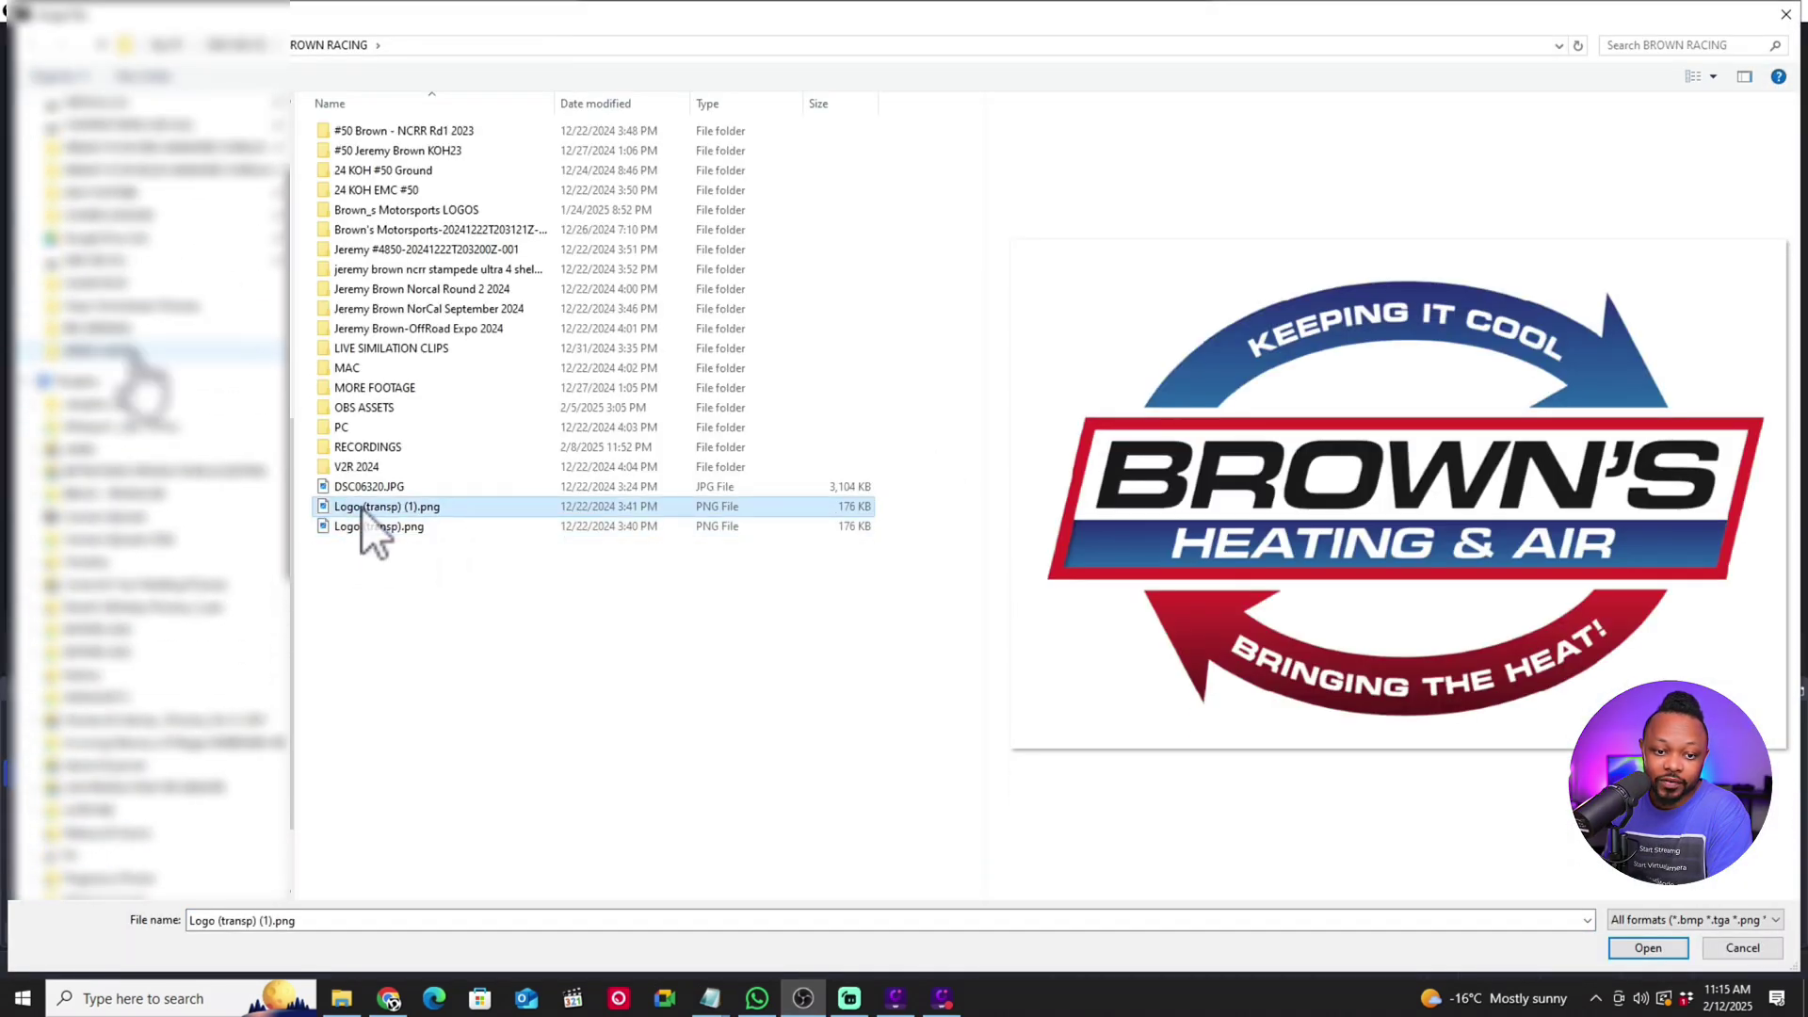
{"action": "left_click", "coordinate": [1650, 947]}
{"action": "left_click", "coordinate": [1099, 930]}
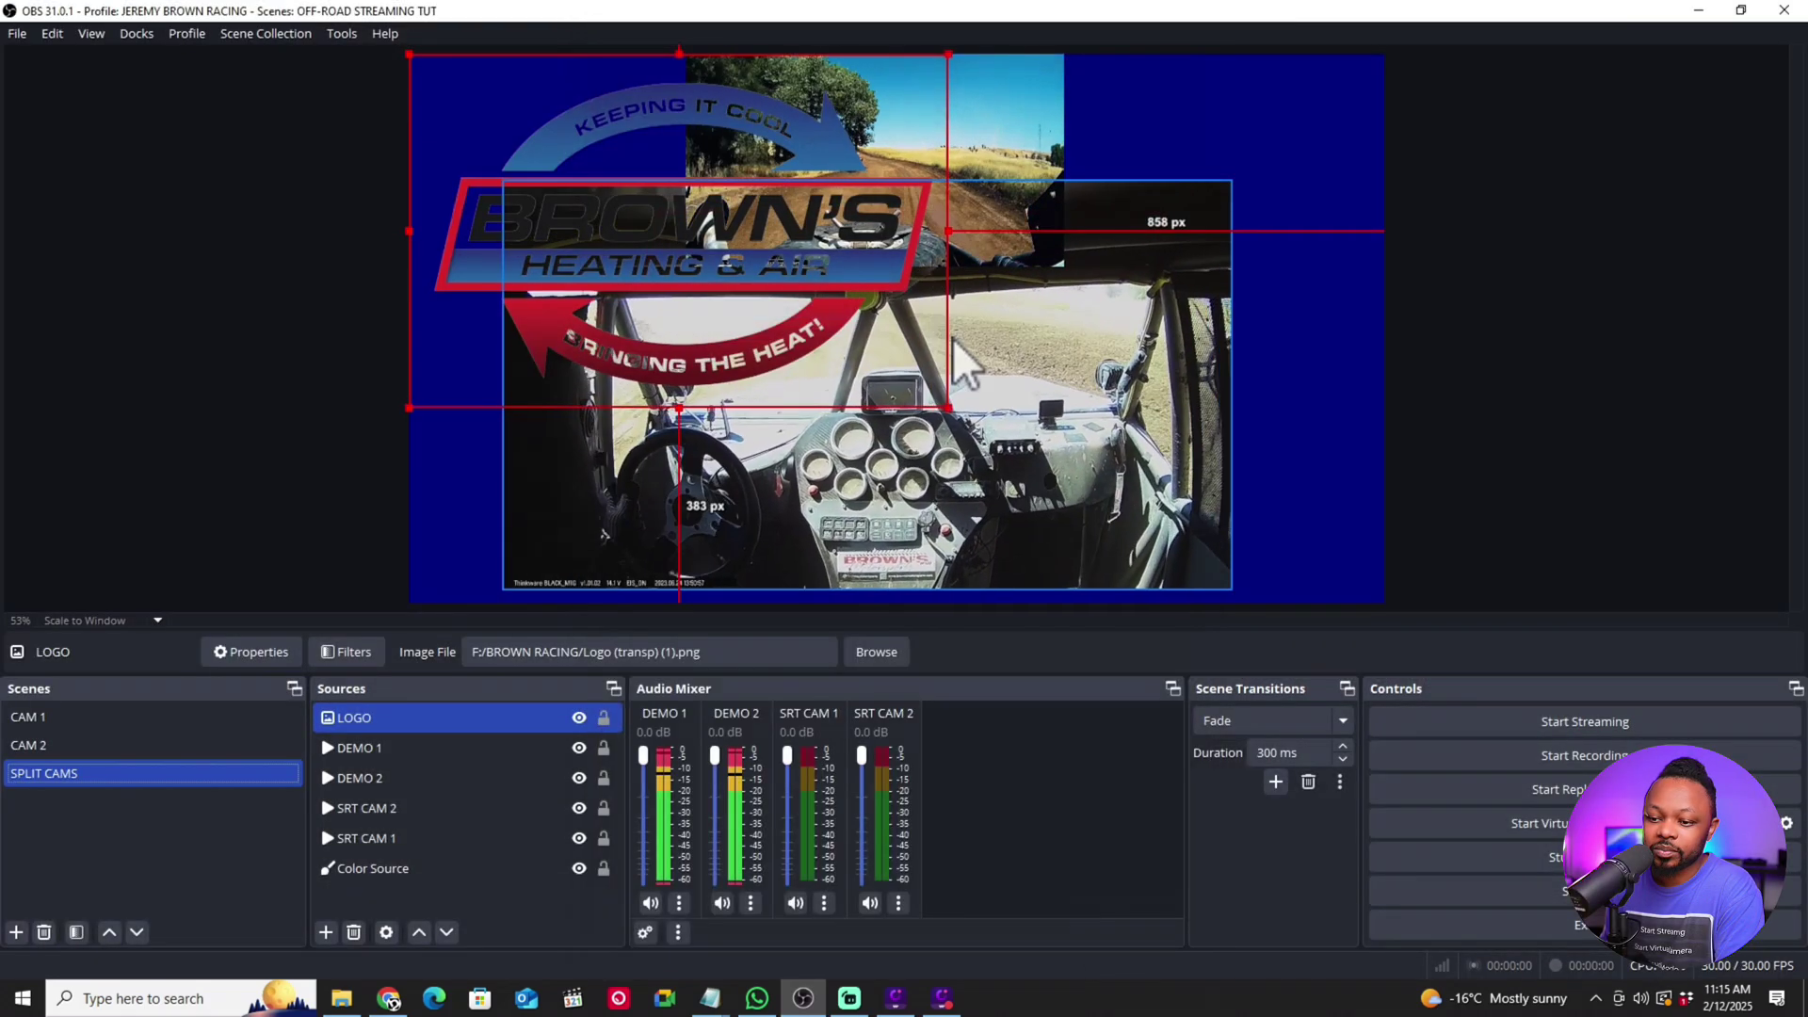
Step: Shrink the logo and place it against the canvas's upper edge beside DEMO 1, about 157 px from the canvas's left edge
{"action": "left_click_drag", "start_coordinate": [953, 411], "coordinate": [594, 181]}
{"action": "left_click_drag", "start_coordinate": [533, 123], "coordinate": [634, 142]}
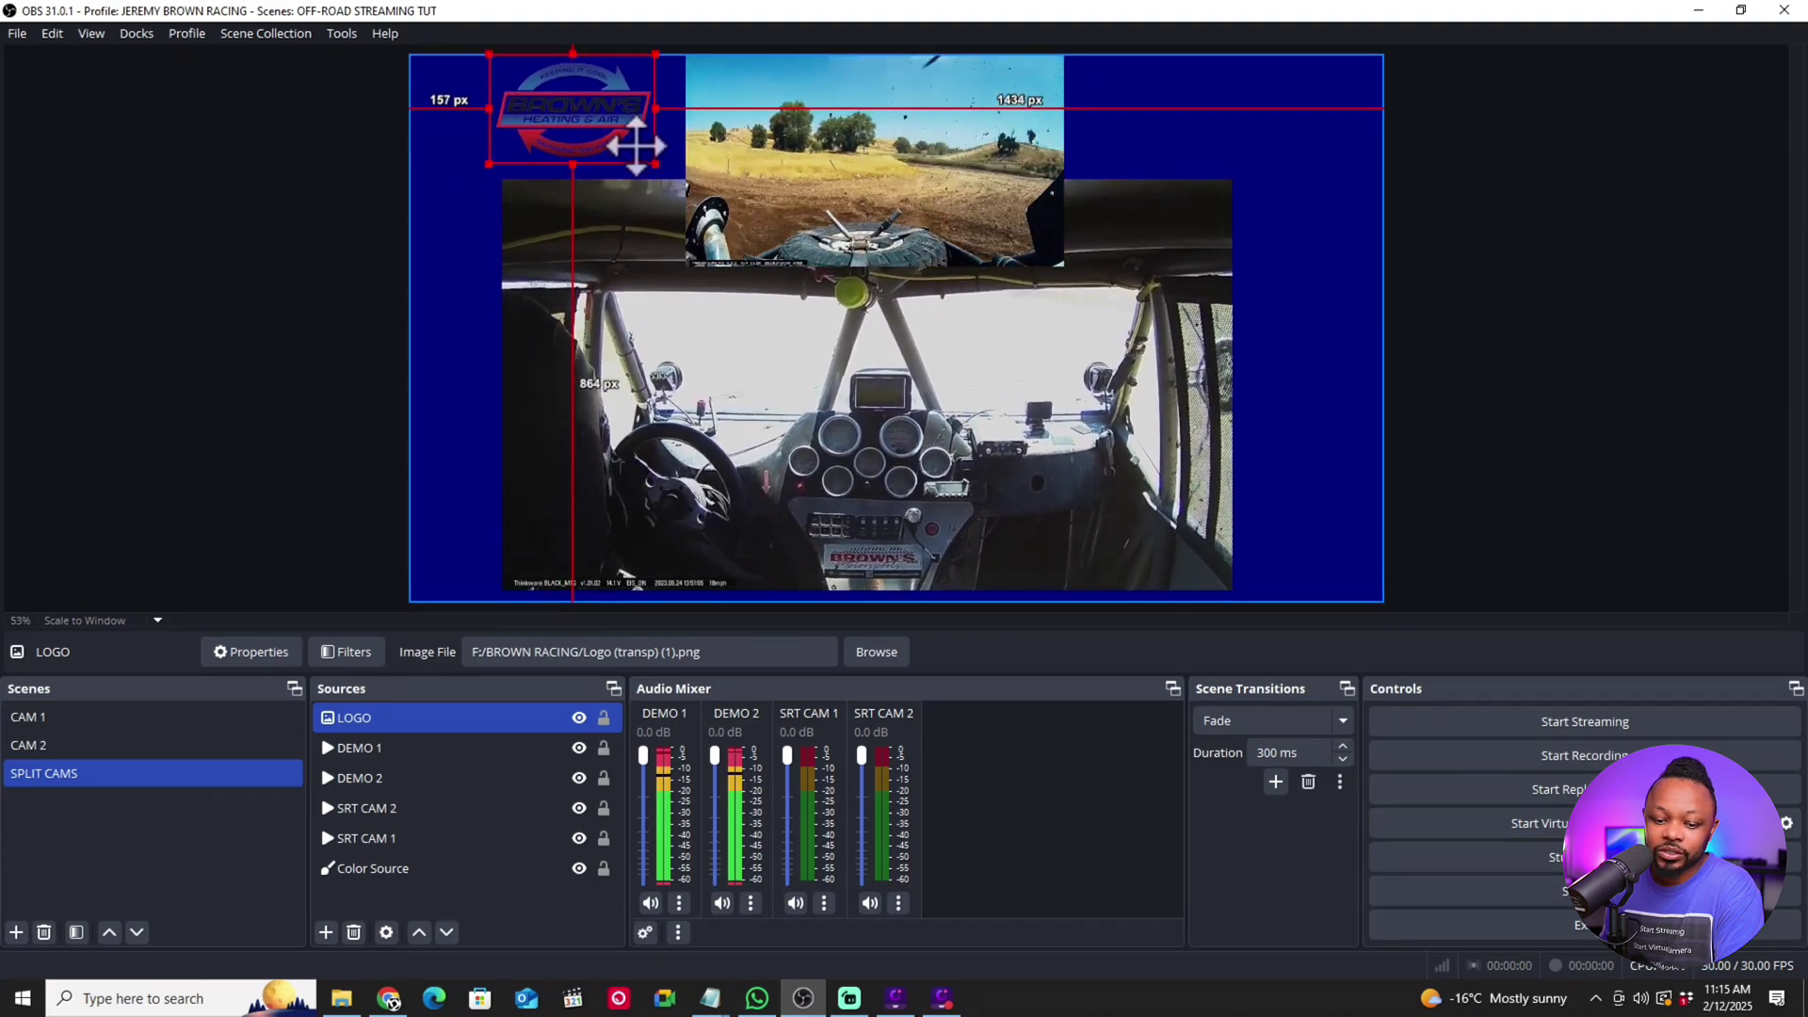
{"action": "left_click", "coordinate": [399, 772], "text": "ctrl"}
Step: Try purple (#aa00ff) and black (#000000) as the Color Source's background colour
{"action": "left_click", "coordinate": [212, 912]}
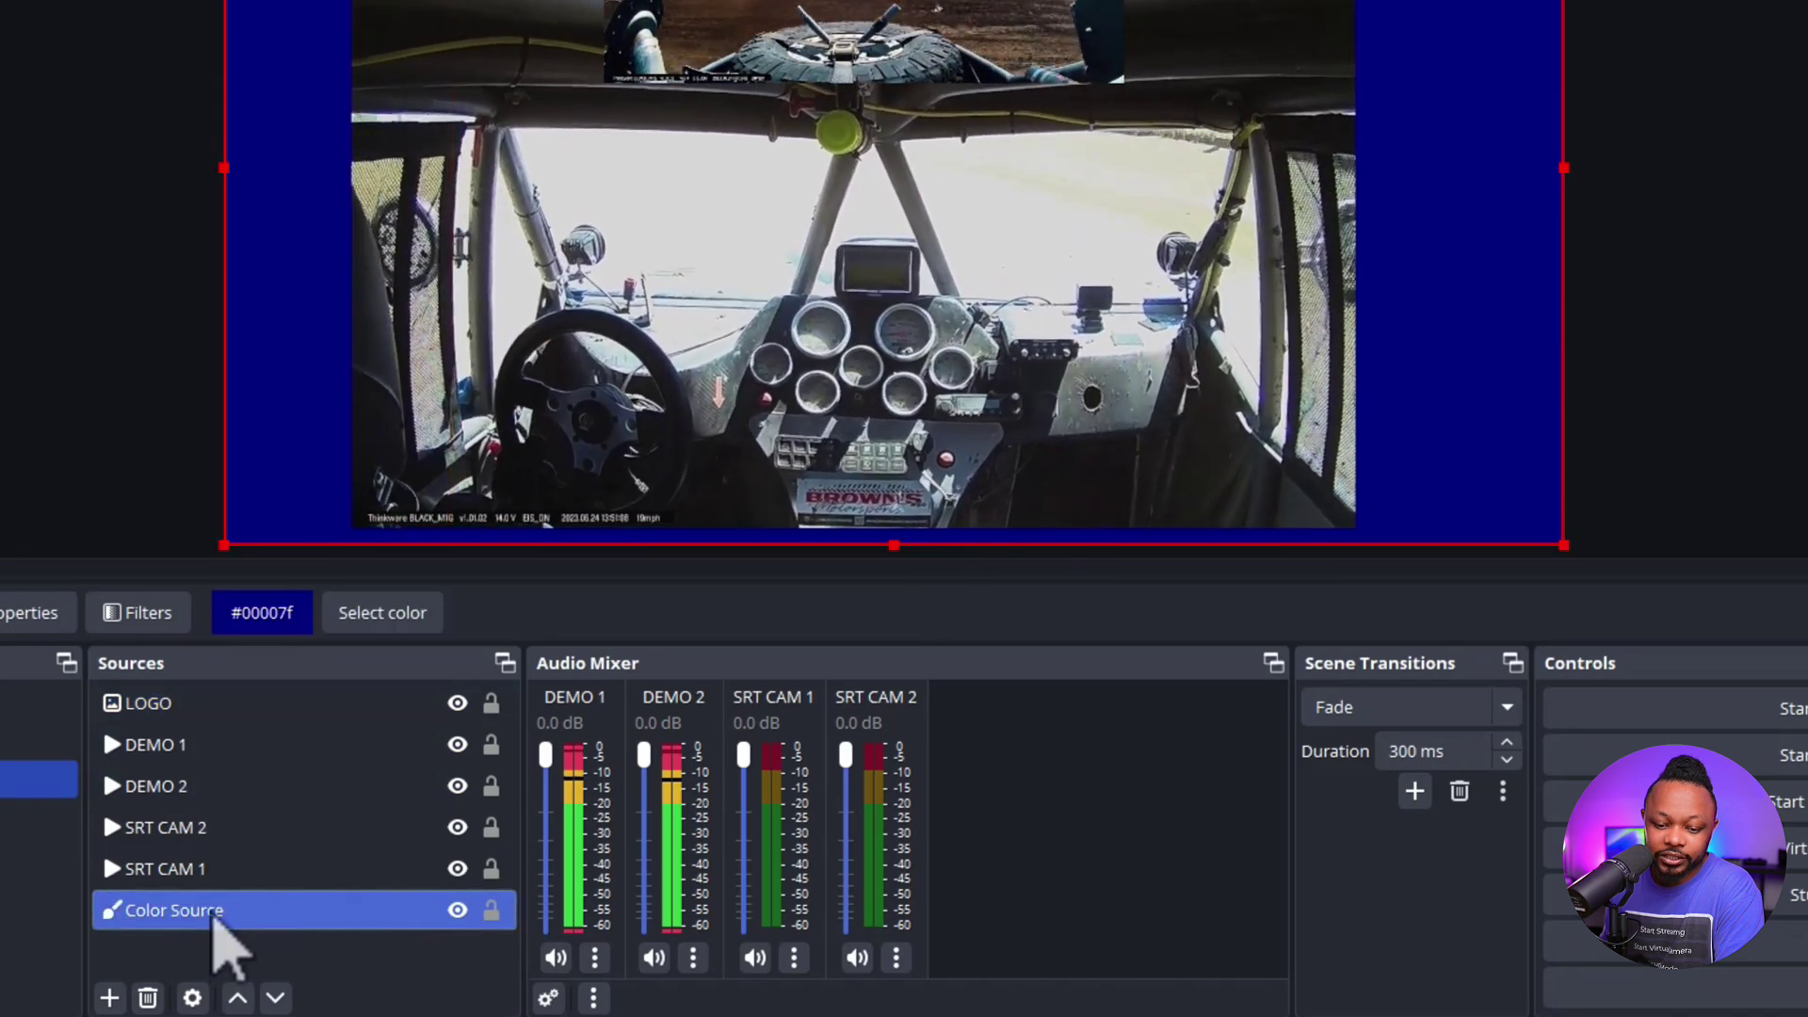
{"action": "right_click", "coordinate": [211, 910]}
{"action": "left_click", "coordinate": [202, 918]}
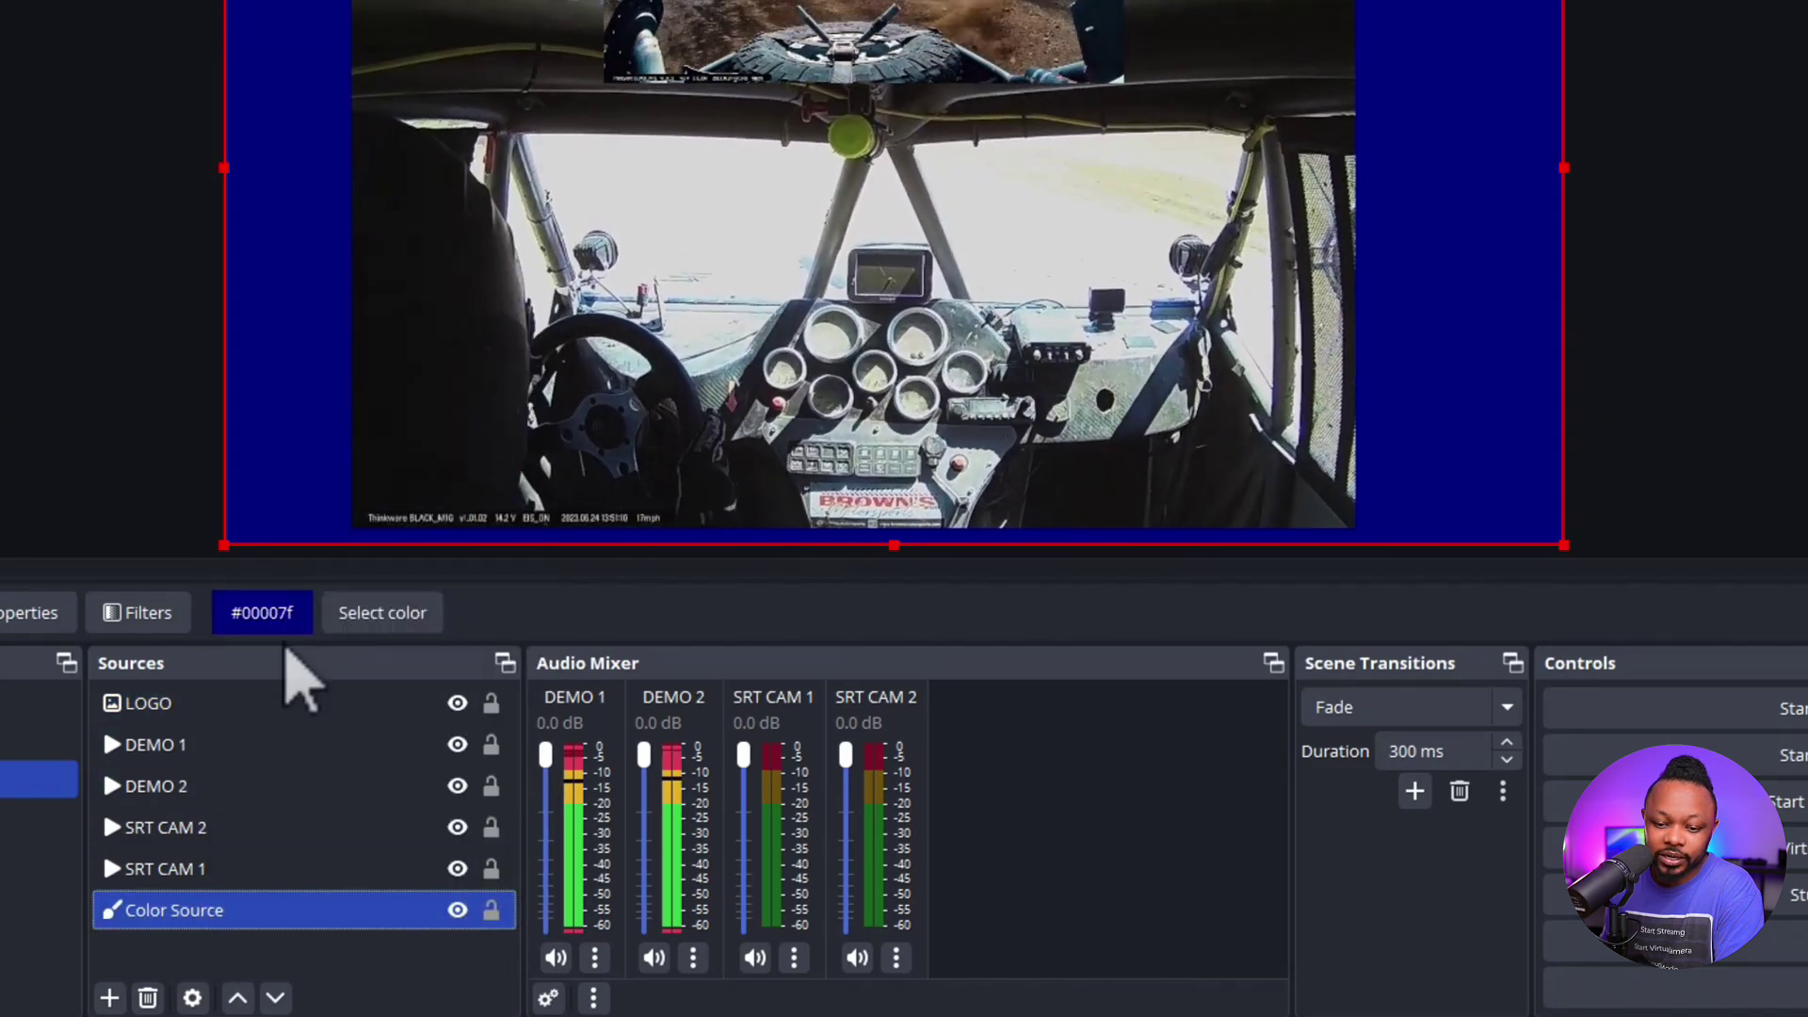
{"action": "left_click", "coordinate": [263, 613]}
{"action": "left_click", "coordinate": [608, 192]}
{"action": "left_click", "coordinate": [570, 130]}
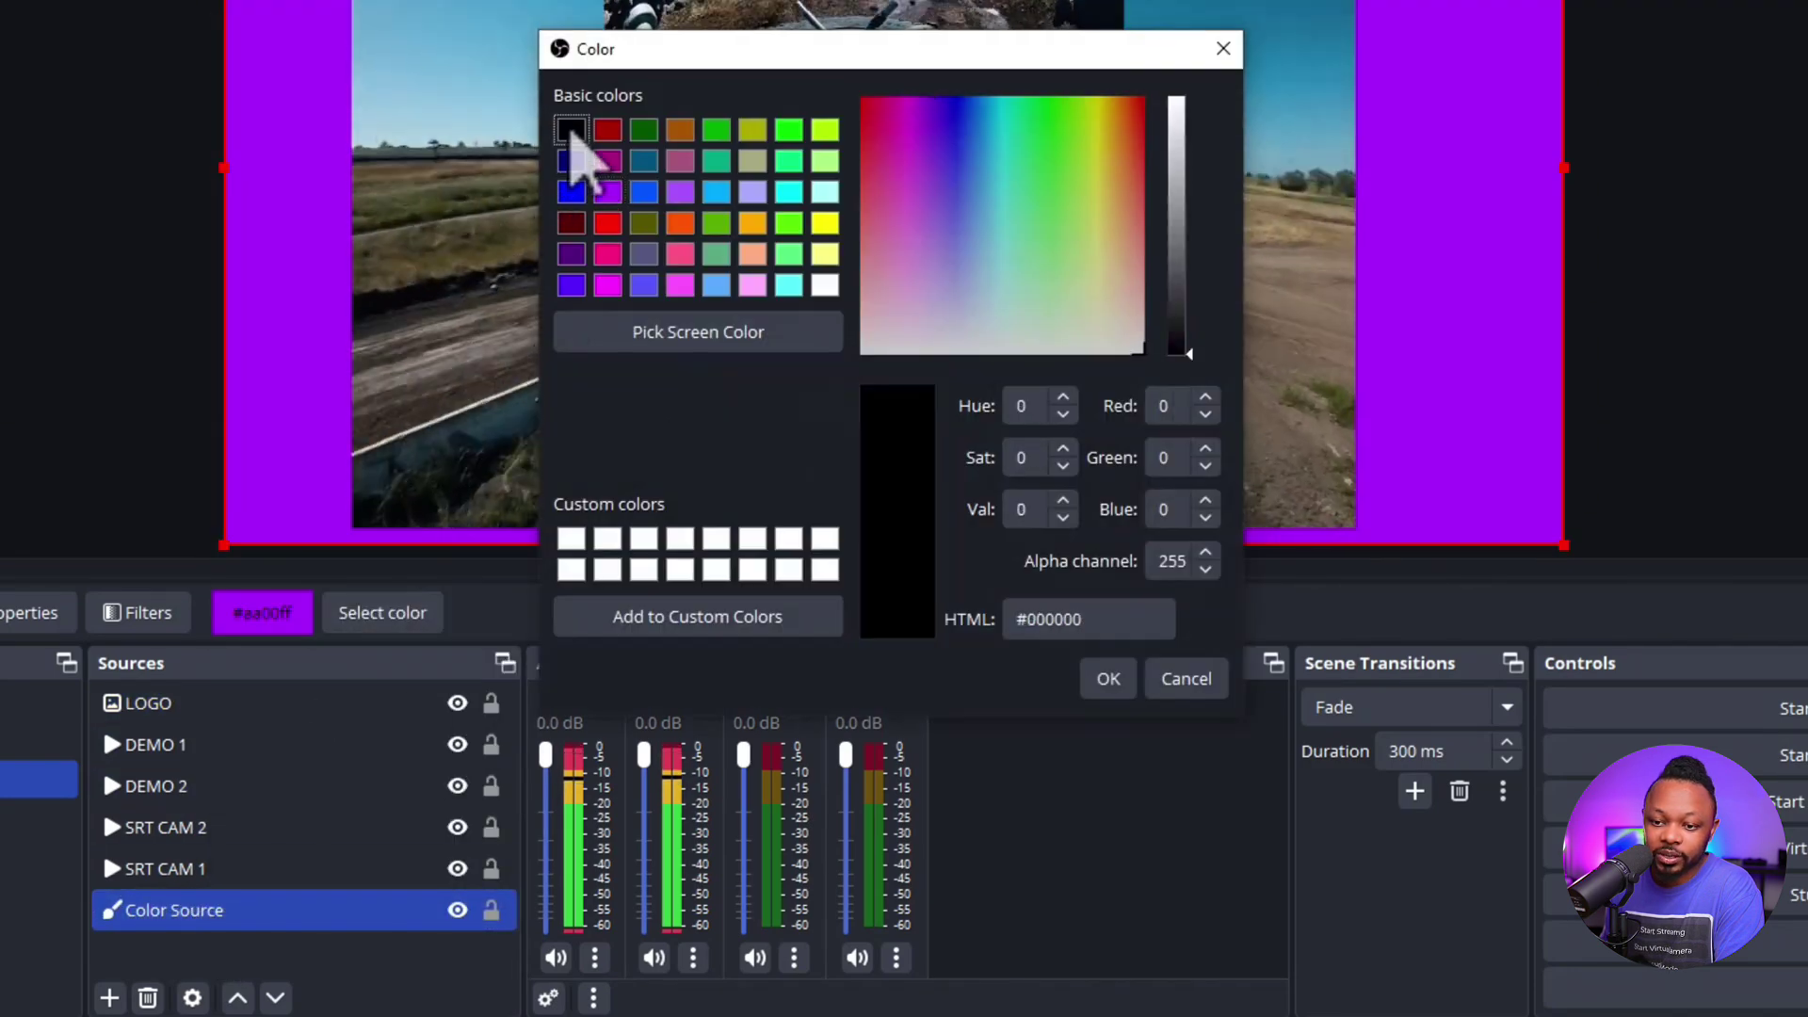
{"action": "left_click", "coordinate": [1101, 680]}
Step: Set the Color Source's background colour to white (#ffffff)
{"action": "left_click", "coordinate": [373, 621]}
{"action": "left_click", "coordinate": [823, 281]}
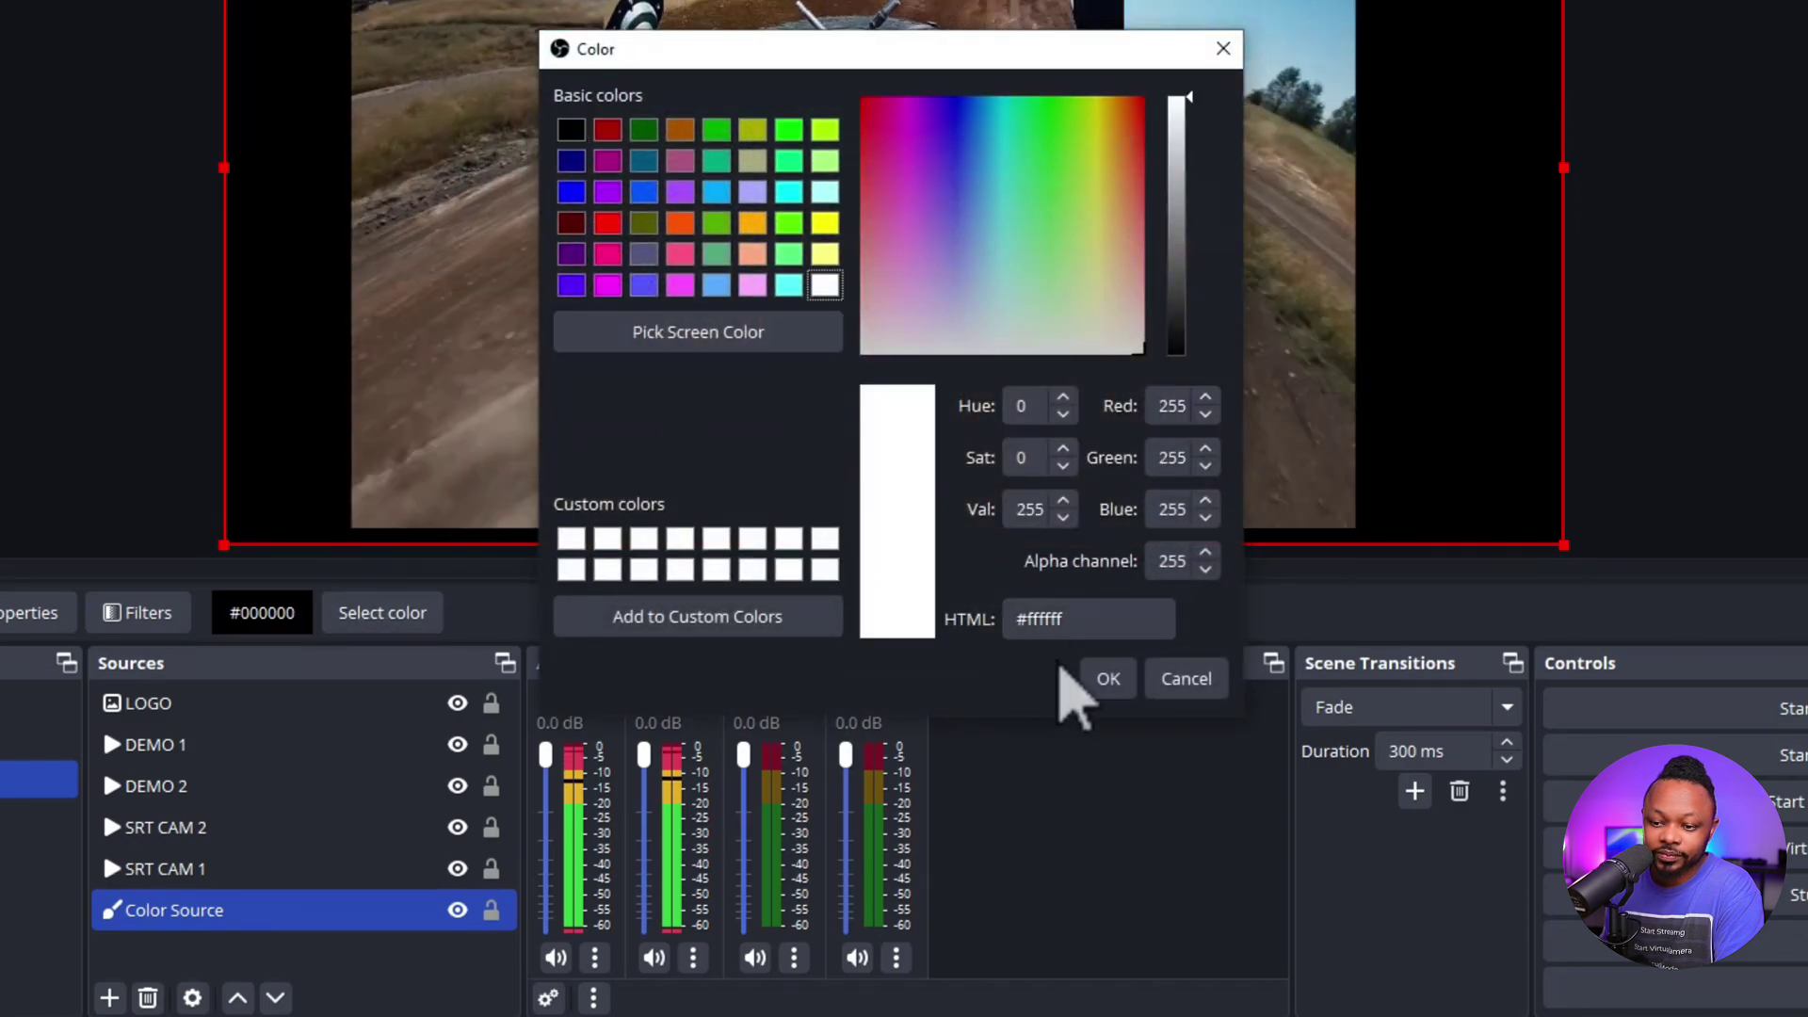
{"action": "left_click", "coordinate": [1102, 680]}
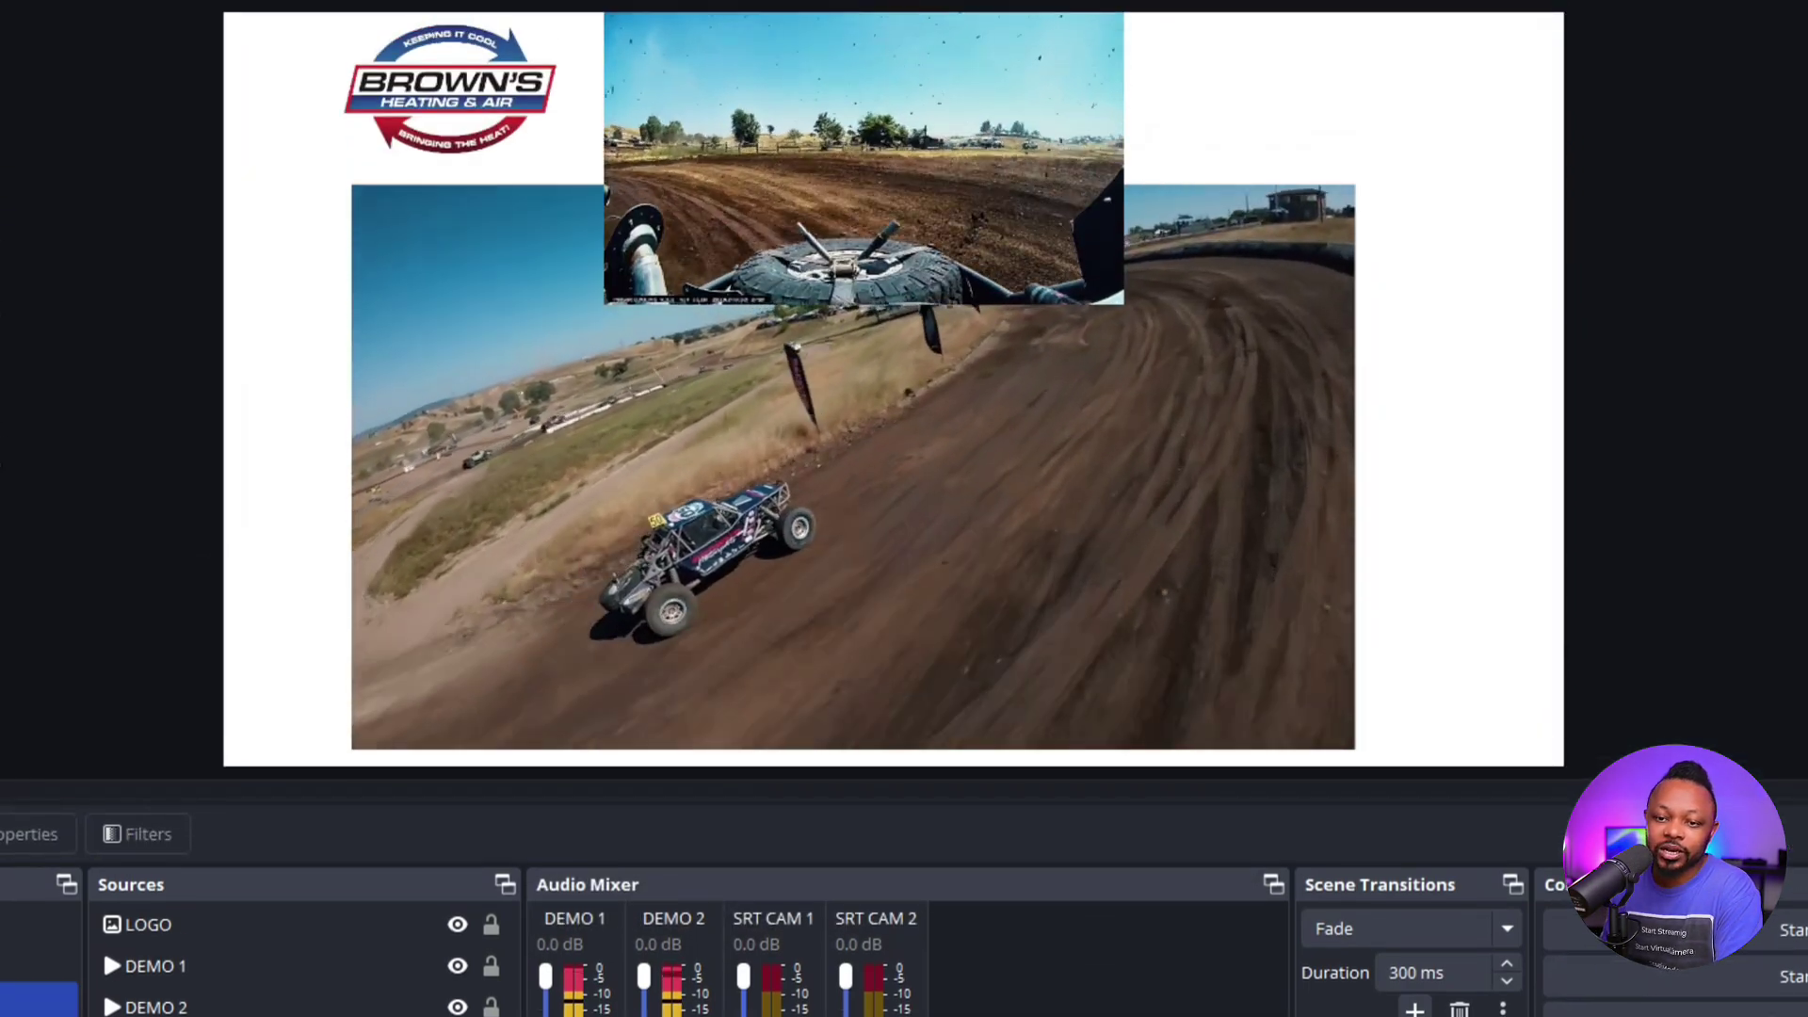
Step: Nudge the logo to about 151 px from the canvas's left edge and deselect it
{"action": "left_click", "coordinate": [450, 108]}
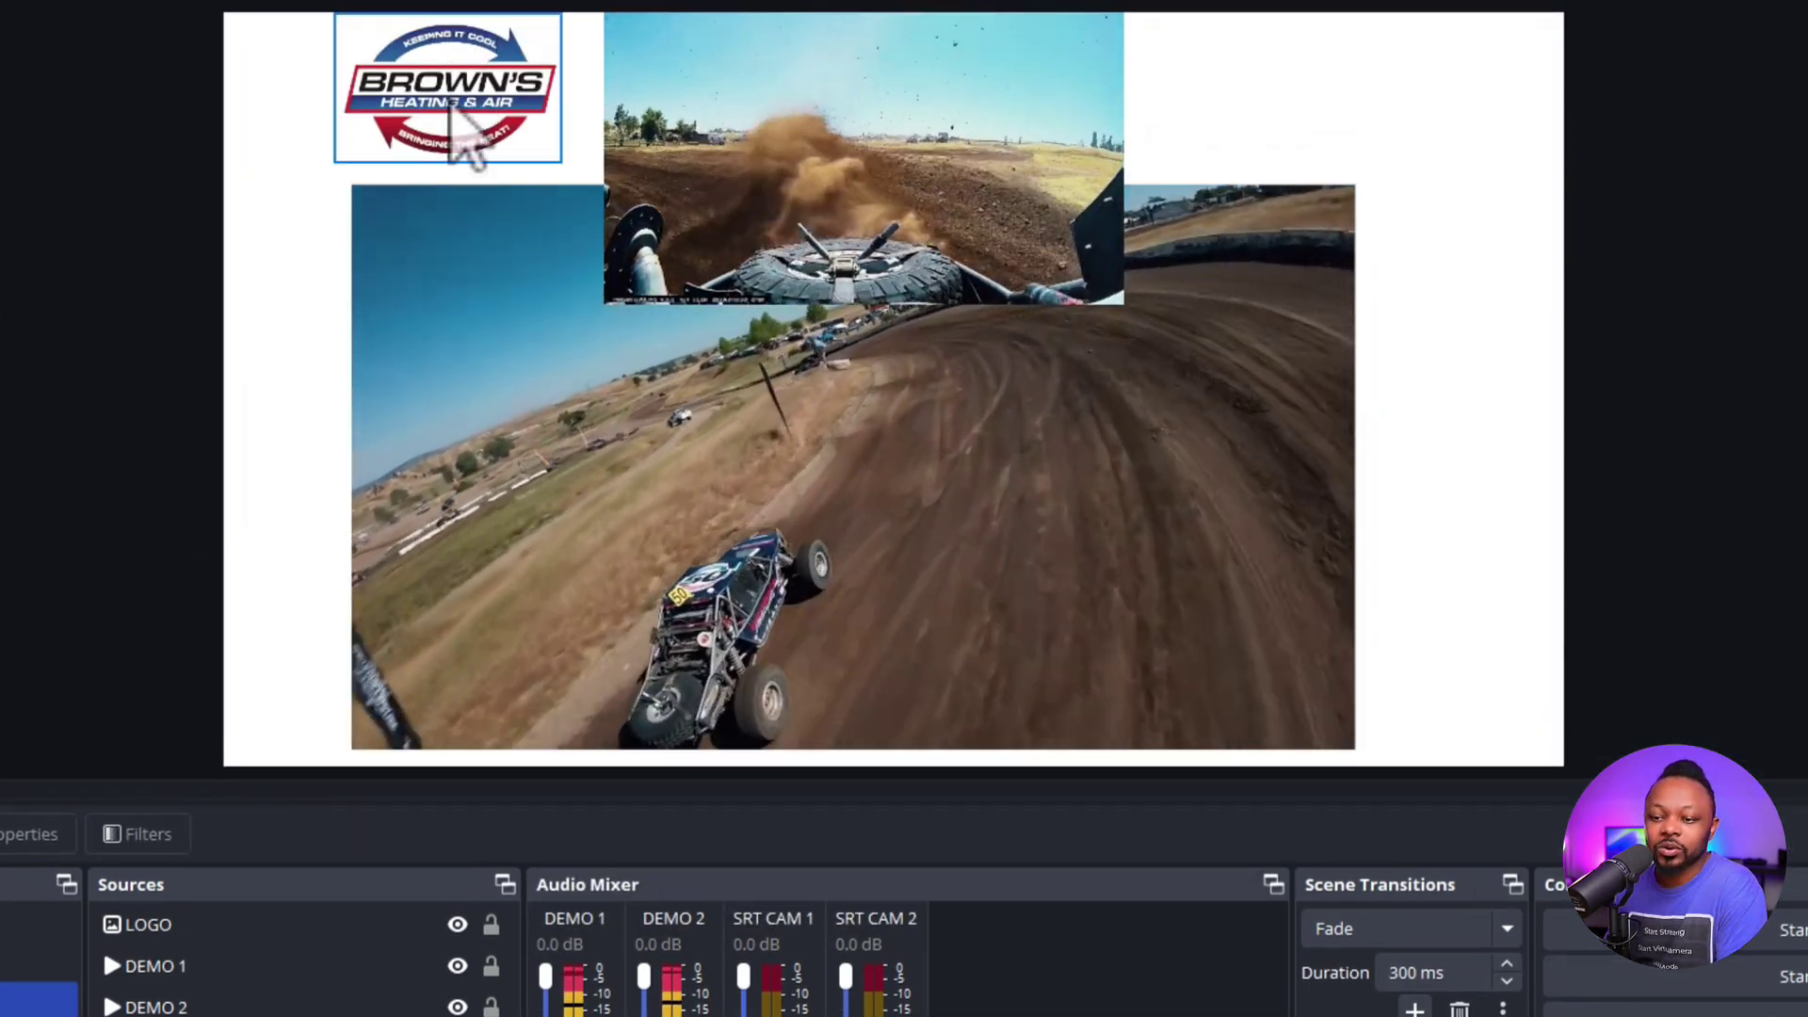
{"action": "left_click_drag", "start_coordinate": [462, 132], "coordinate": [457, 131]}
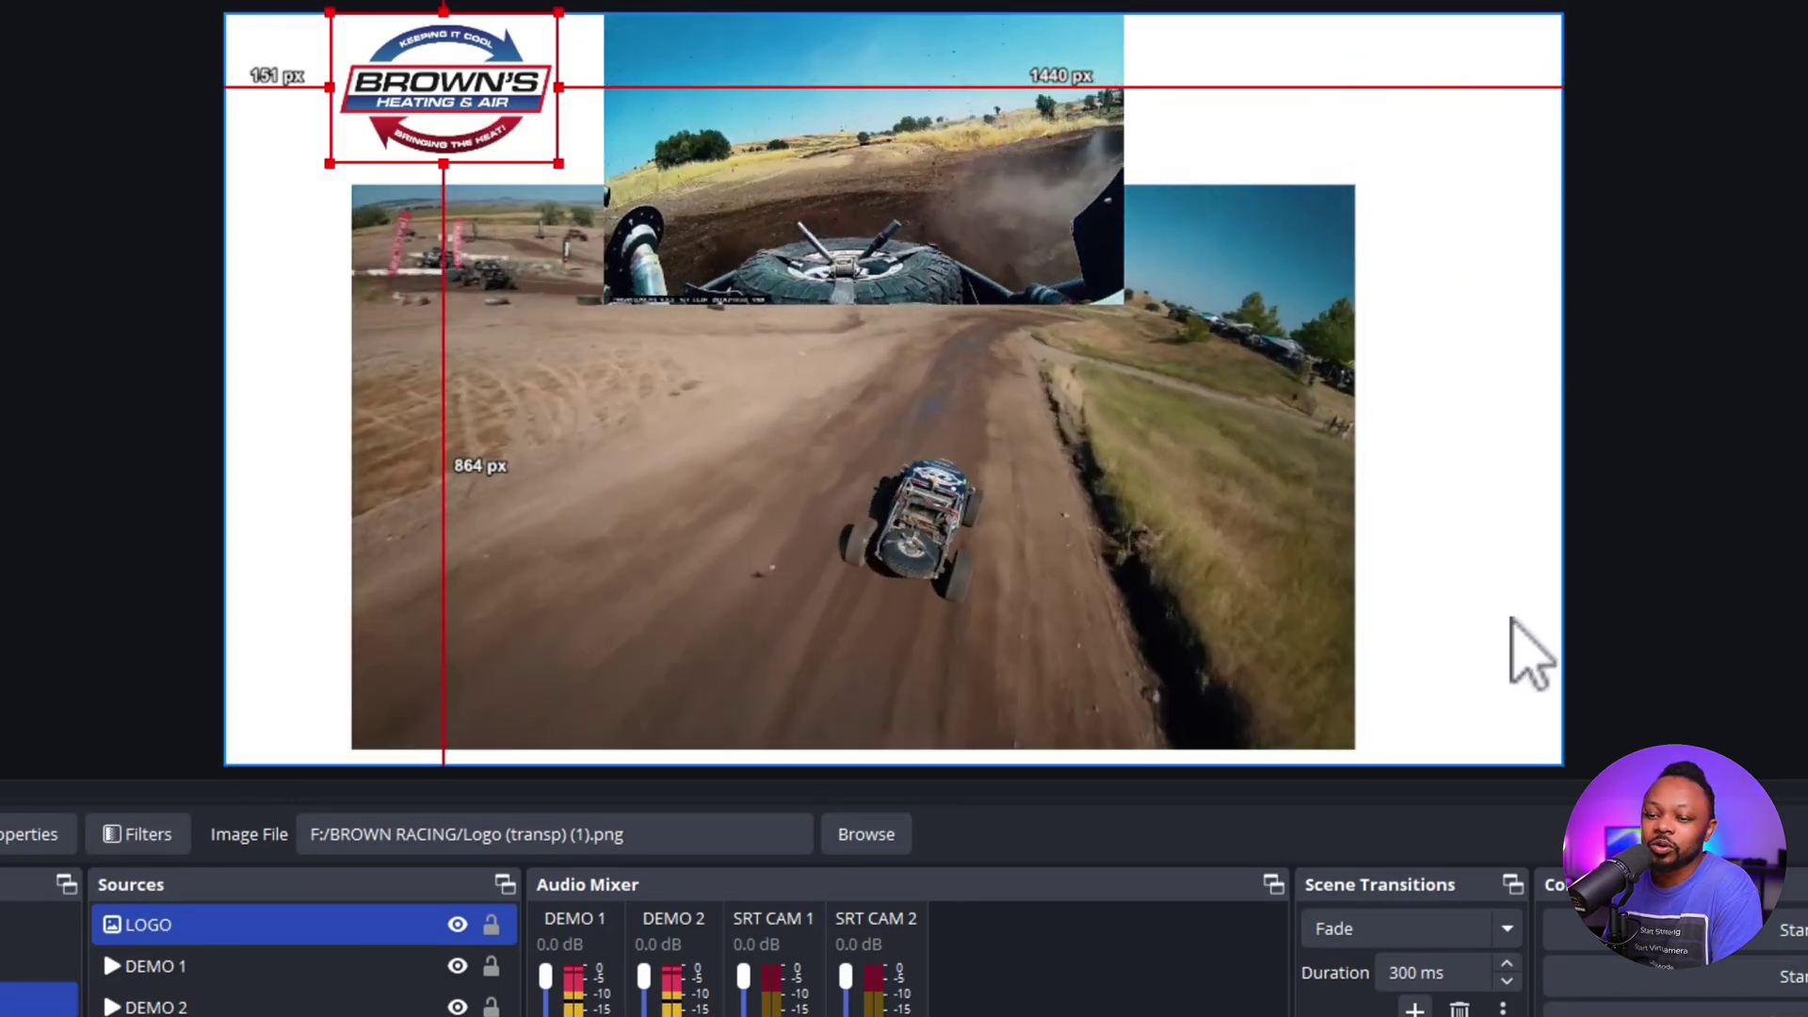
{"action": "left_click", "coordinate": [107, 360]}
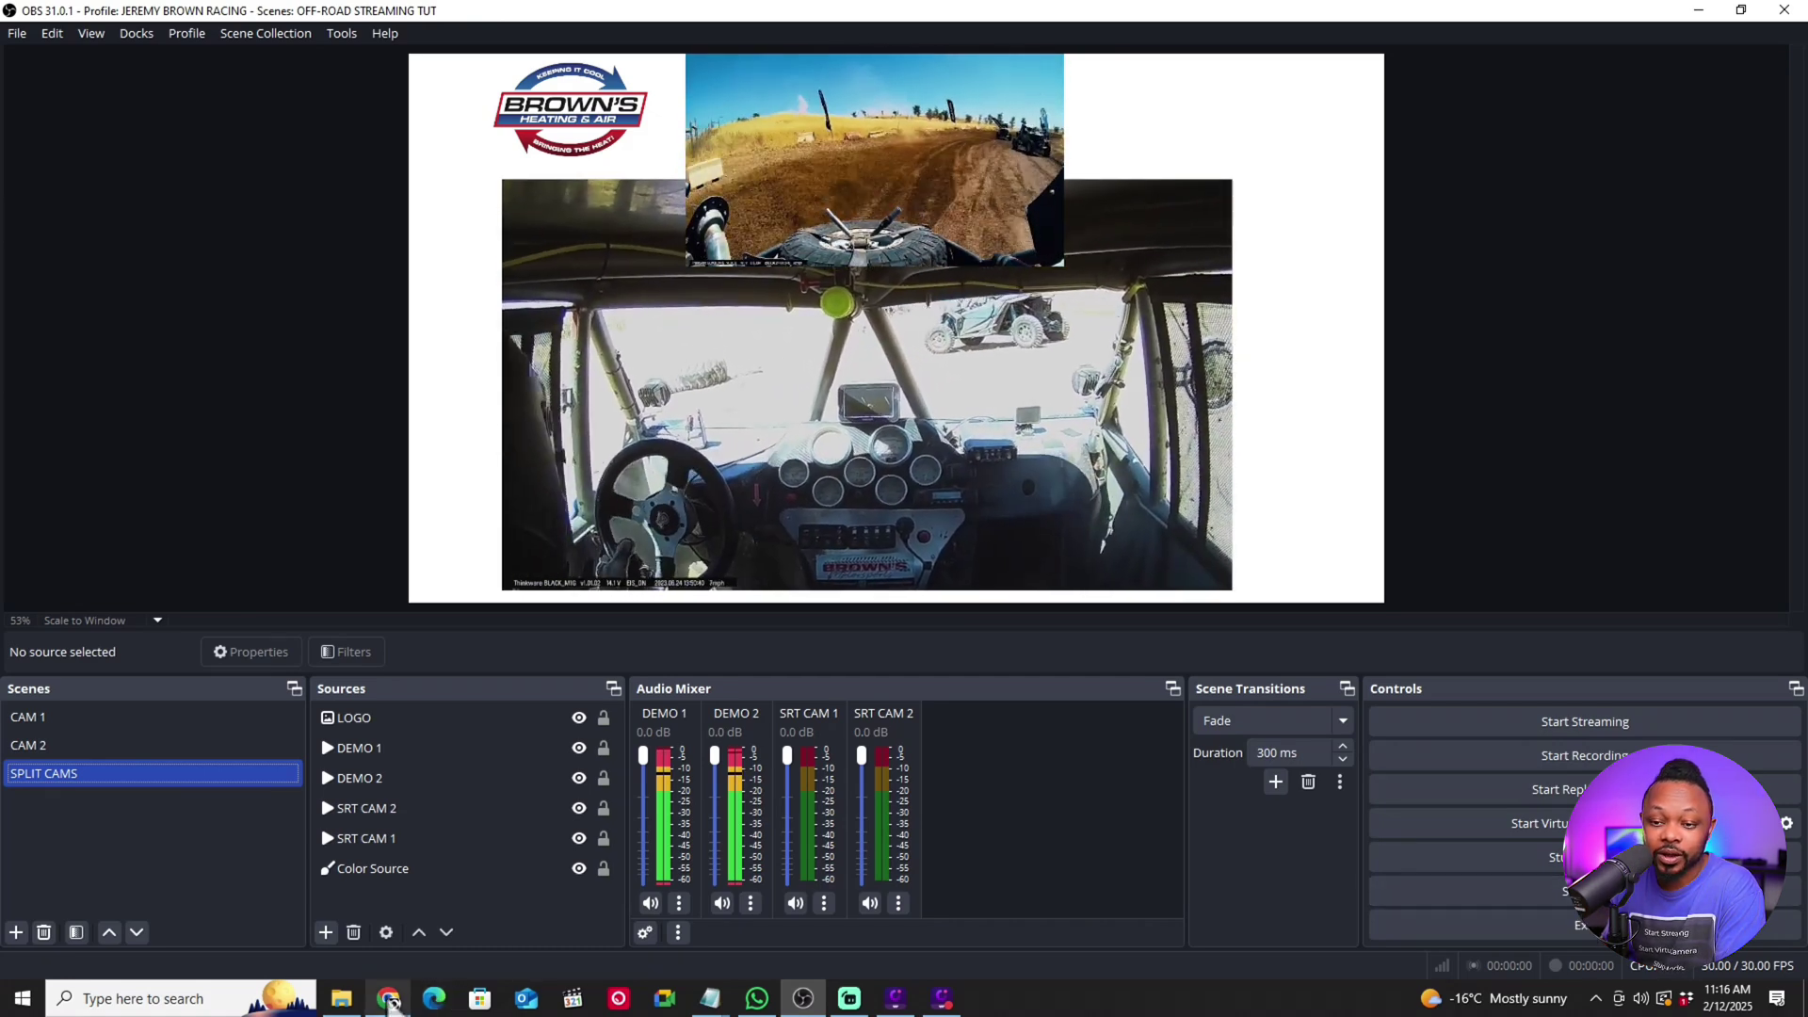
Step: Switch to YouTube in Chrome and open the Go live streaming page
{"action": "left_click", "coordinate": [390, 1001]}
{"action": "left_click", "coordinate": [893, 15]}
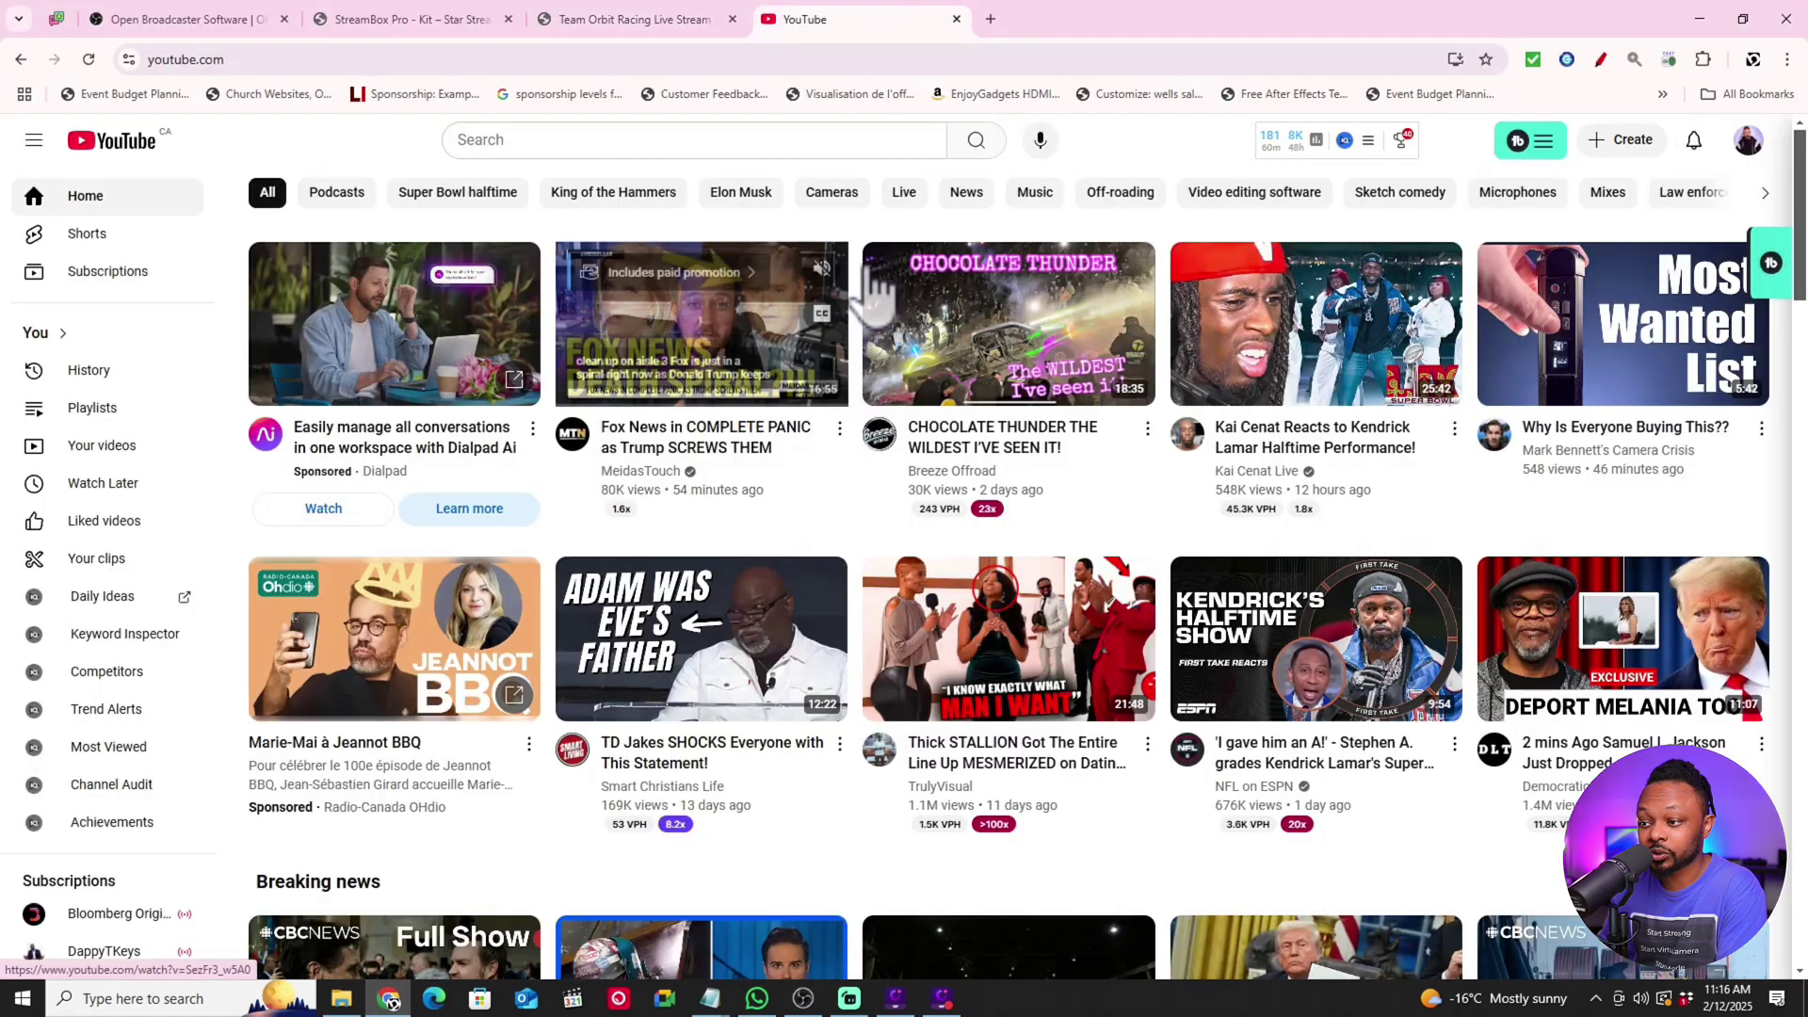
{"action": "left_click", "coordinate": [1647, 150]}
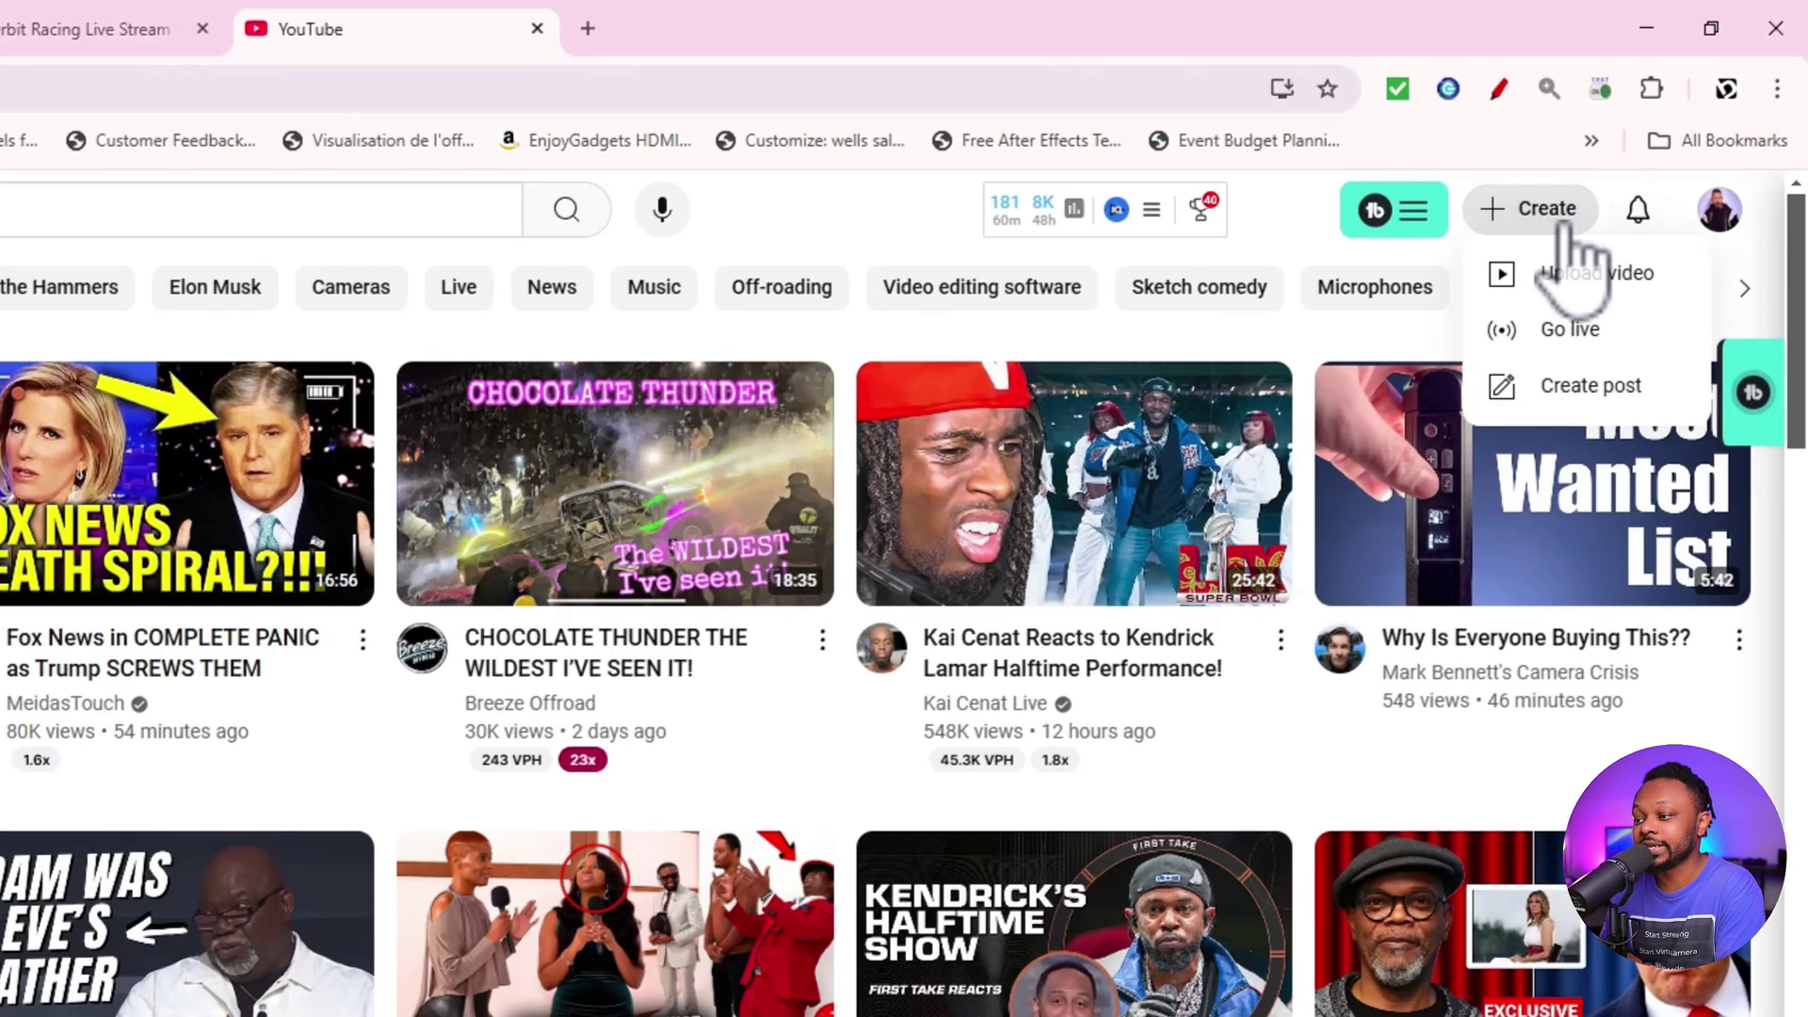
{"action": "left_click", "coordinate": [1573, 273]}
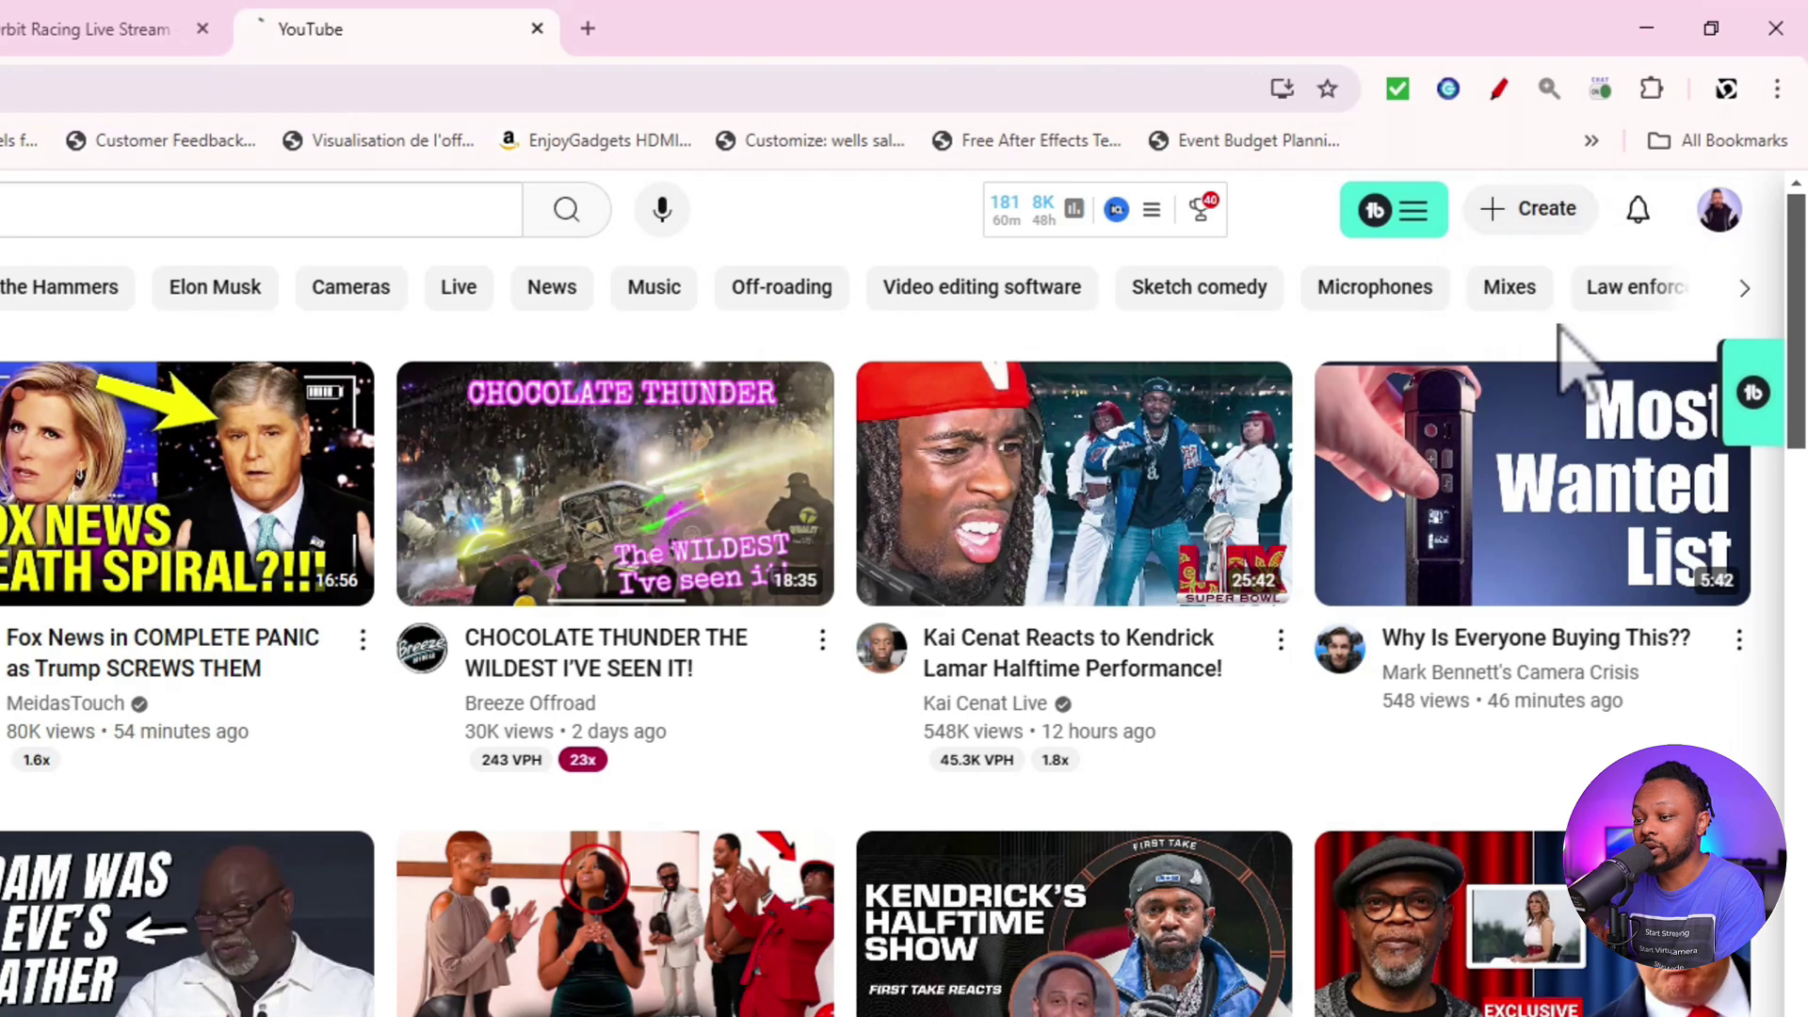
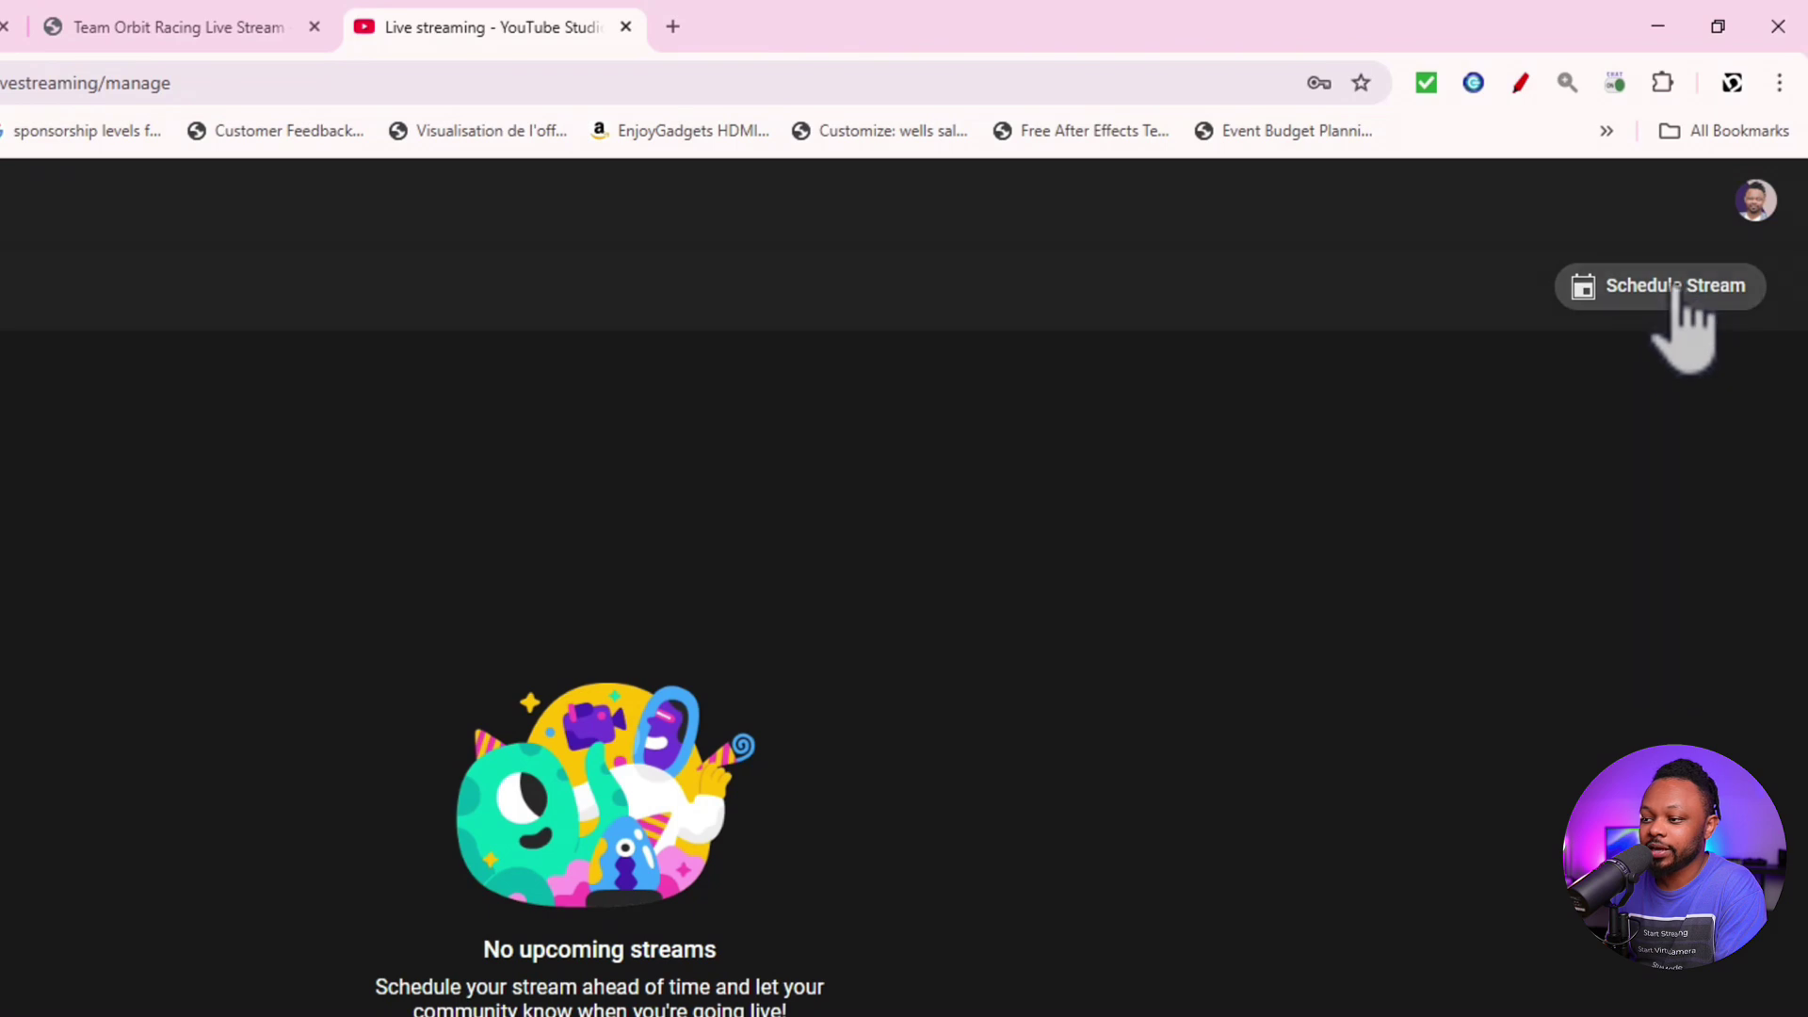
Step: Schedule a stream with new settings and enter the title "OFF-ROAD koh 2025"
{"action": "left_click", "coordinate": [1692, 299]}
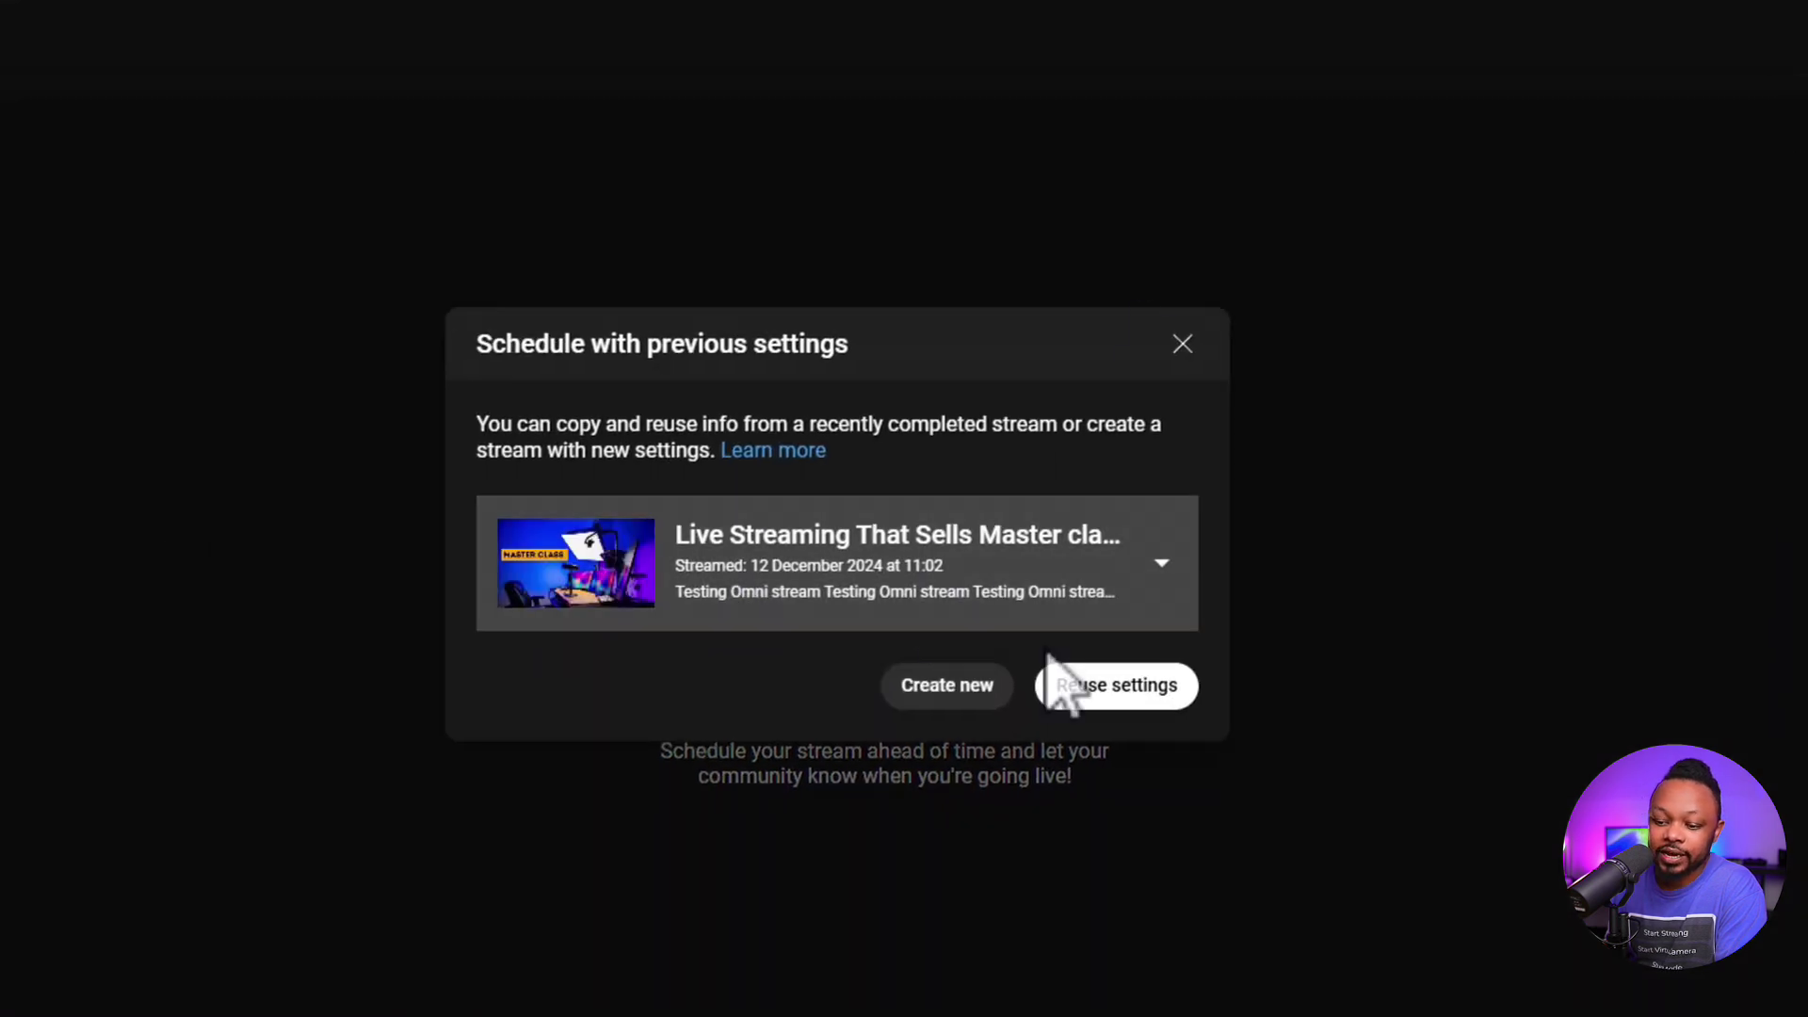
{"action": "left_click", "coordinate": [970, 685]}
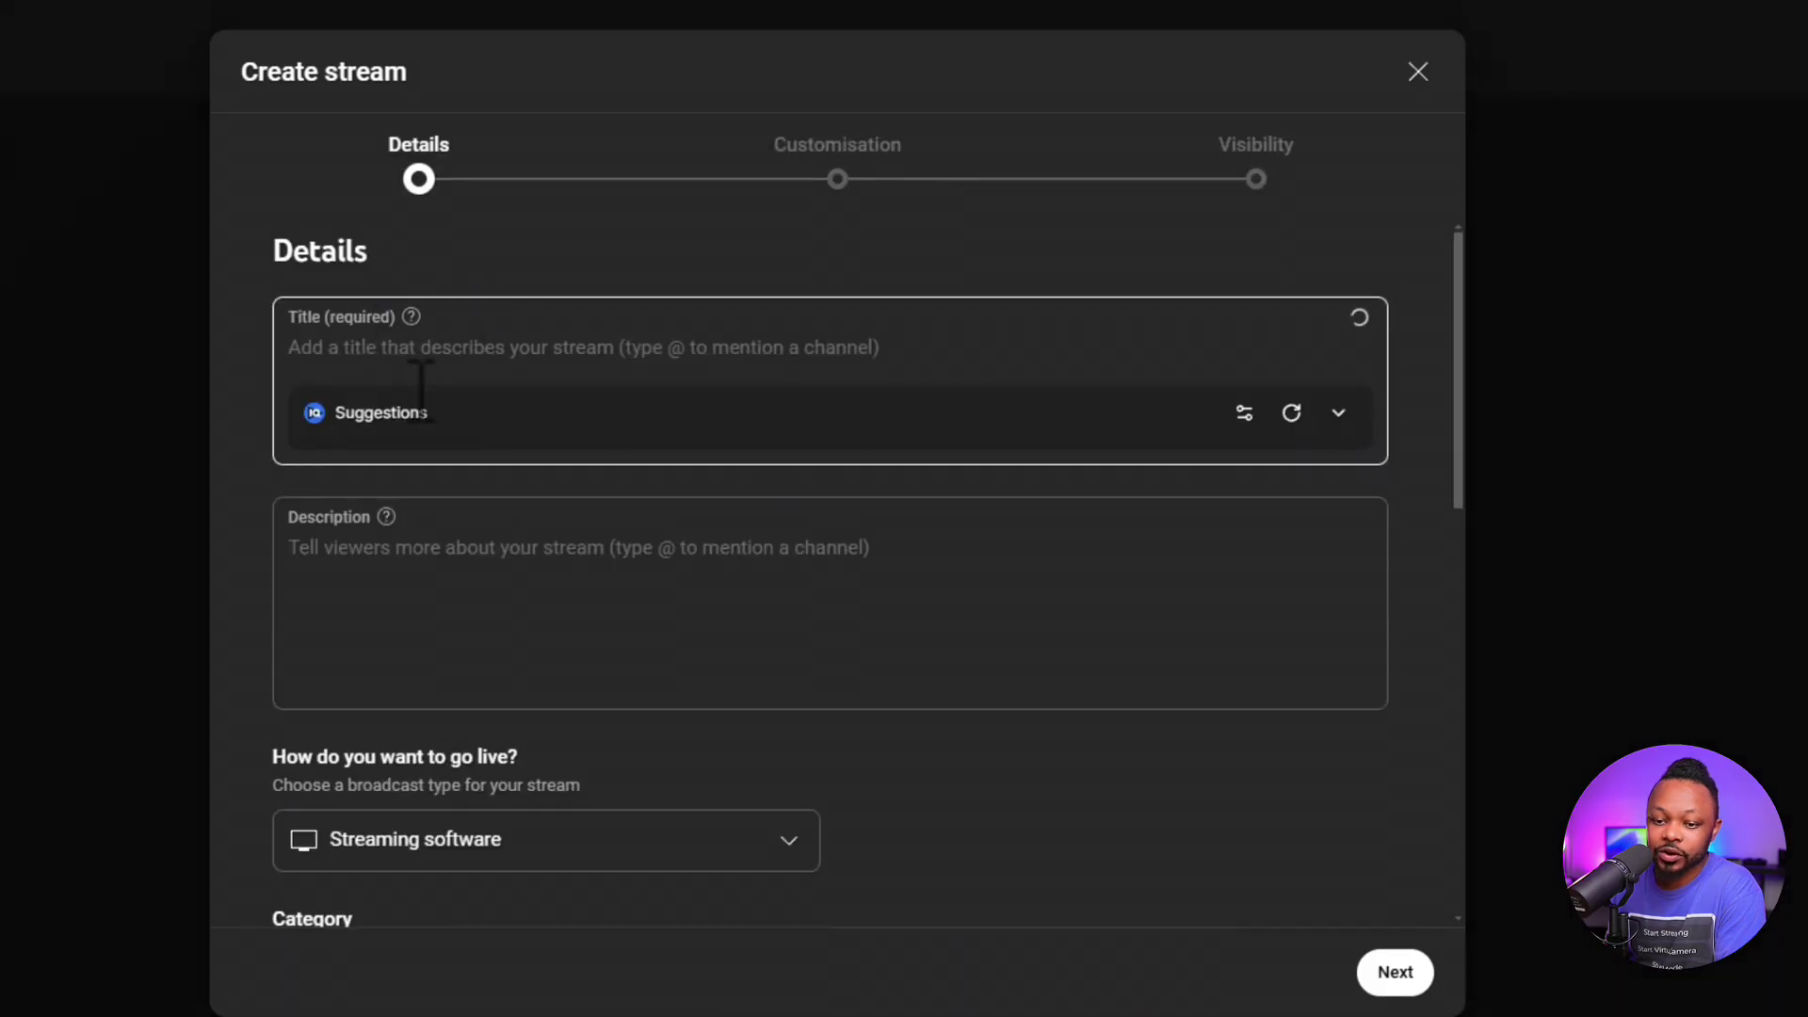
{"action": "left_click", "coordinate": [496, 403]}
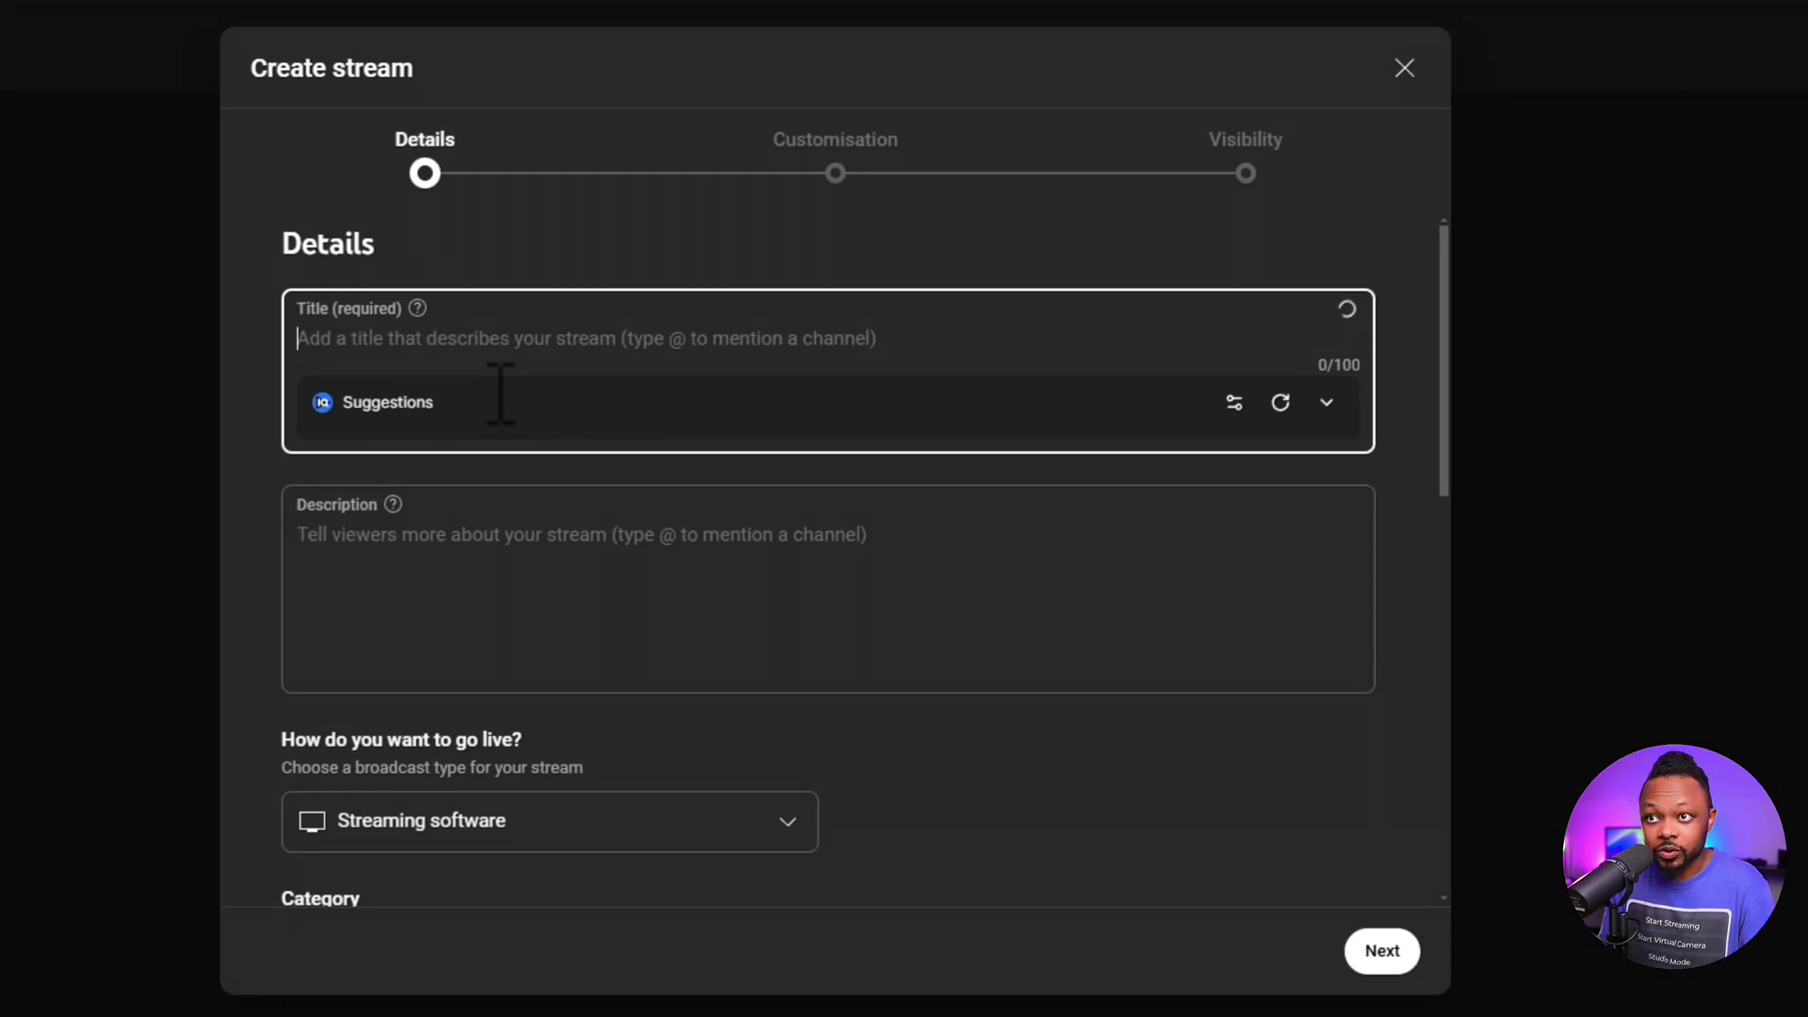
{"action": "type", "text": "oh 2025"}
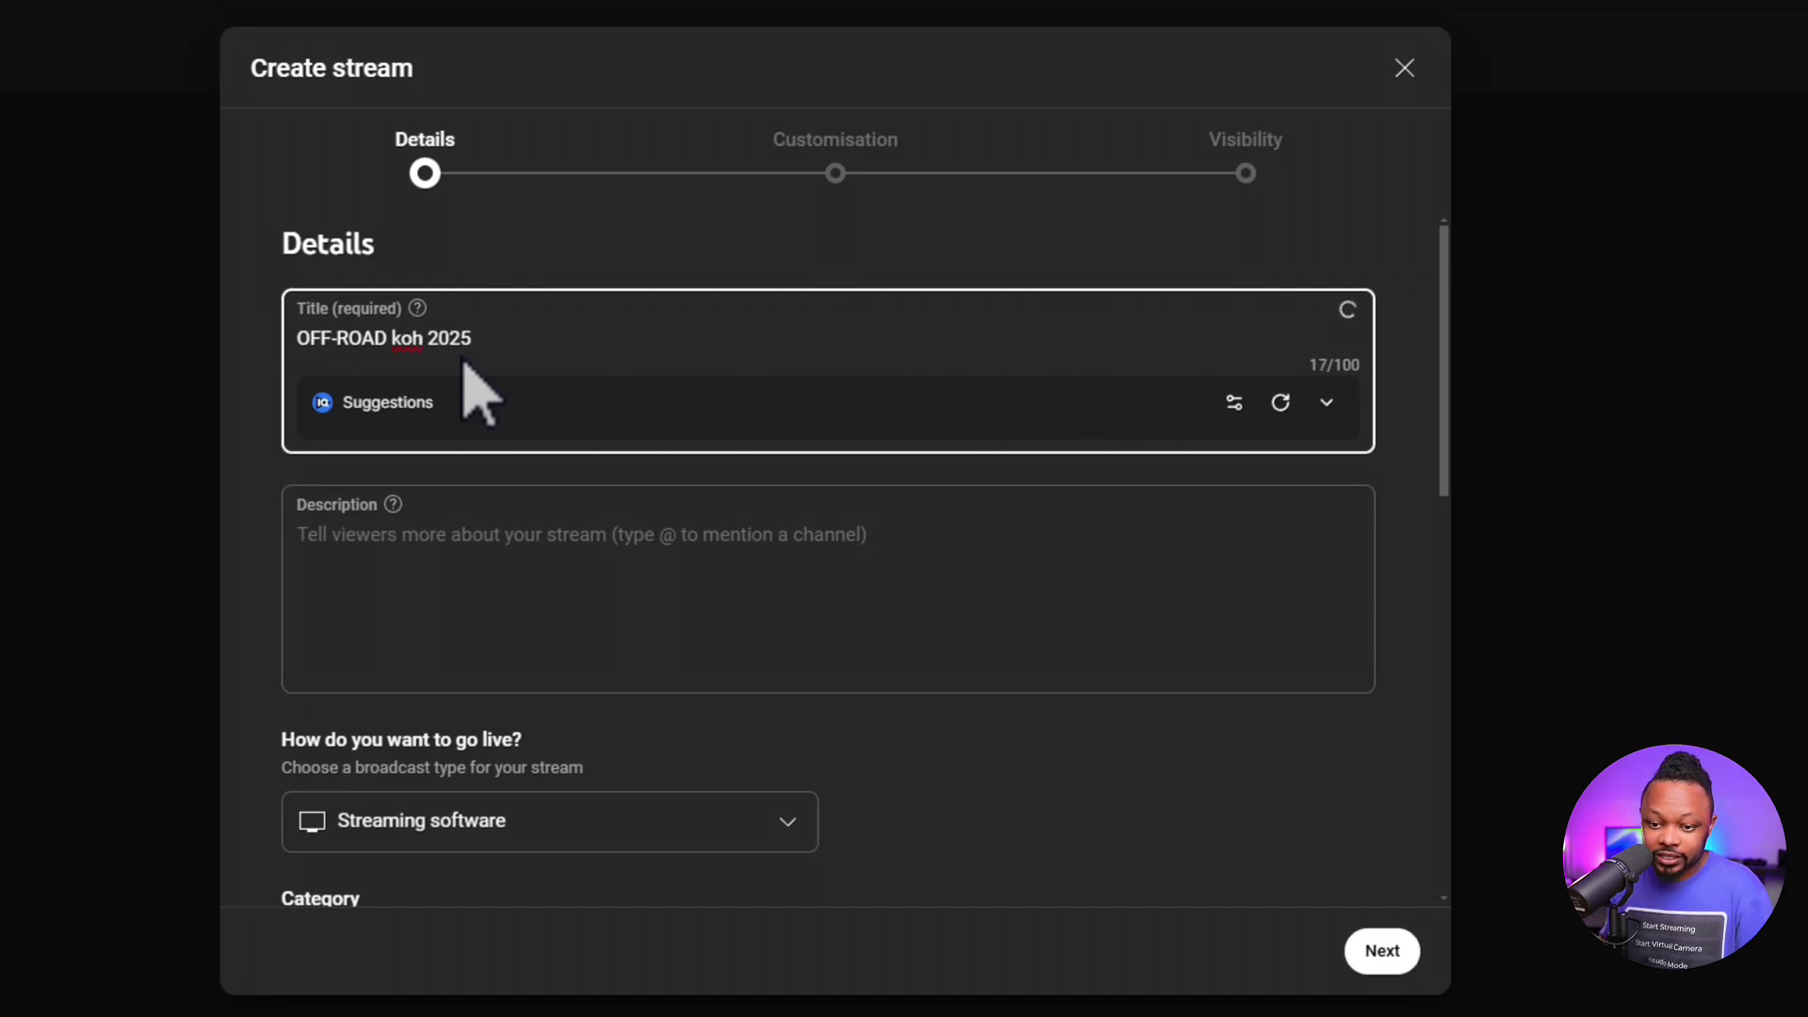
{"action": "right_click", "coordinate": [407, 339]}
{"action": "key", "text": "Escape"}
Step: Enter TEST as the stream description and correct the title to "OFF-ROAD KOH 2025"
{"action": "left_click", "coordinate": [447, 636]}
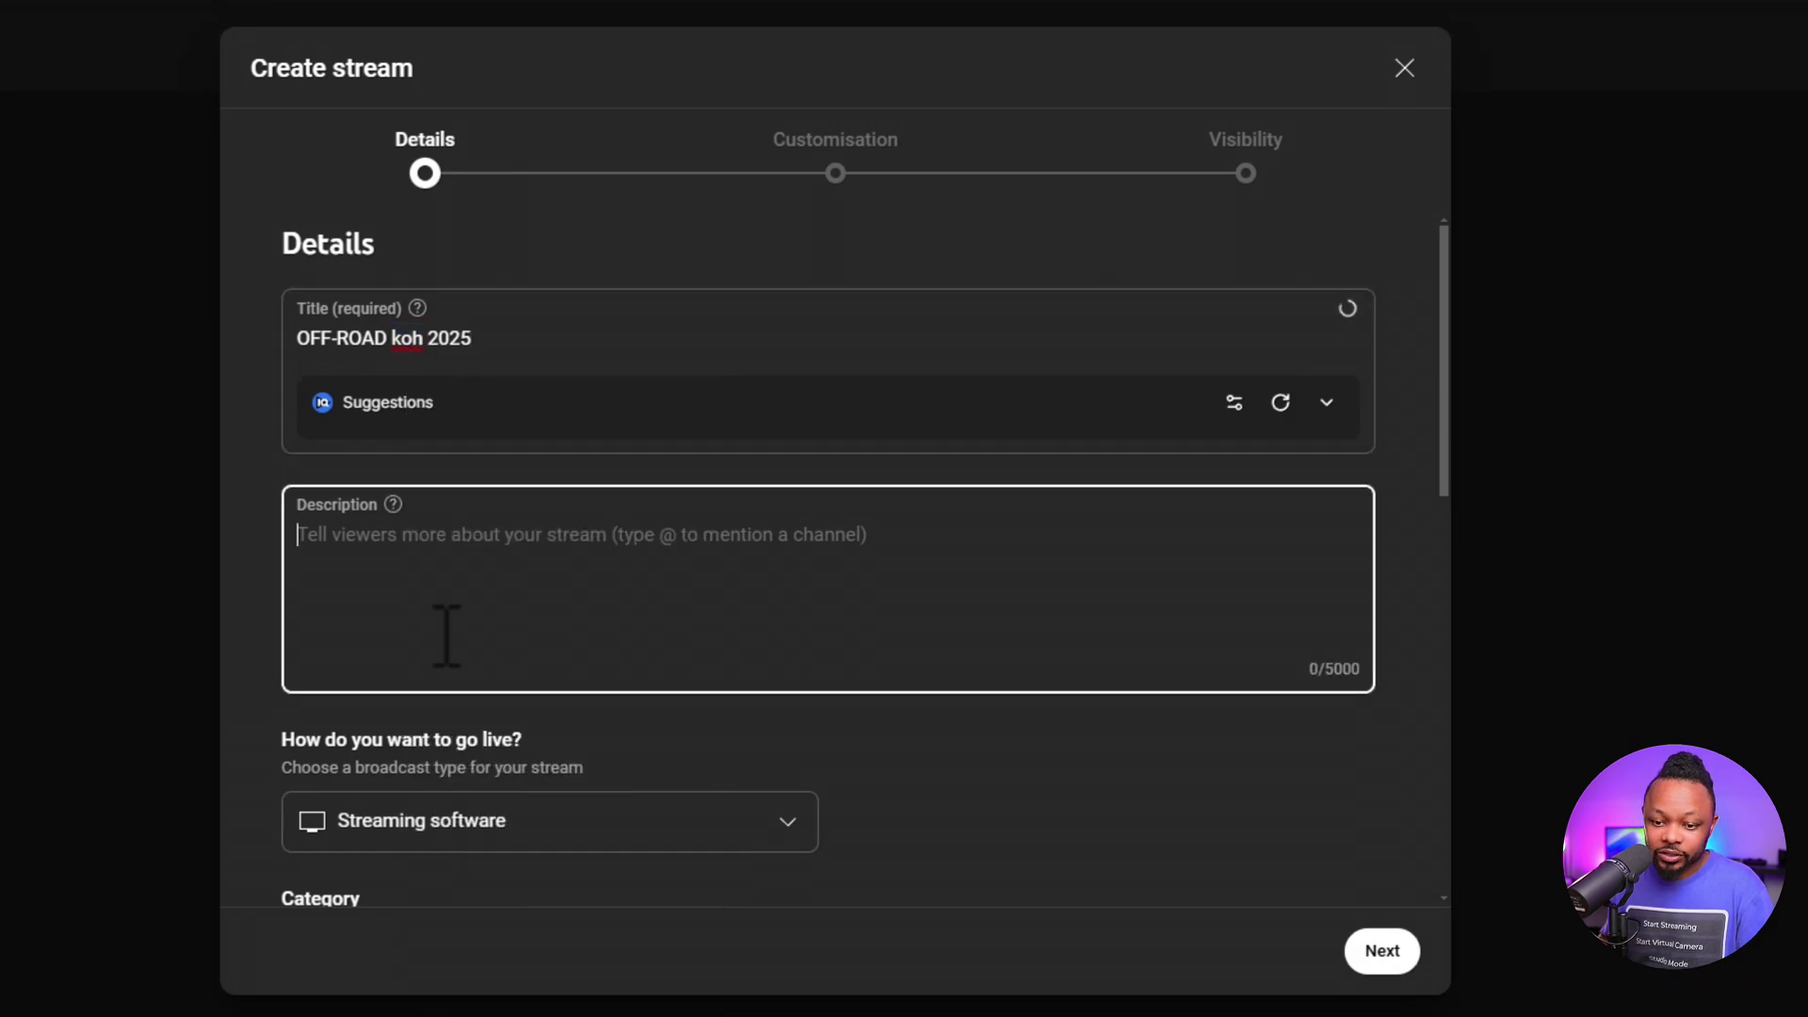
{"action": "type", "text": "TEST"}
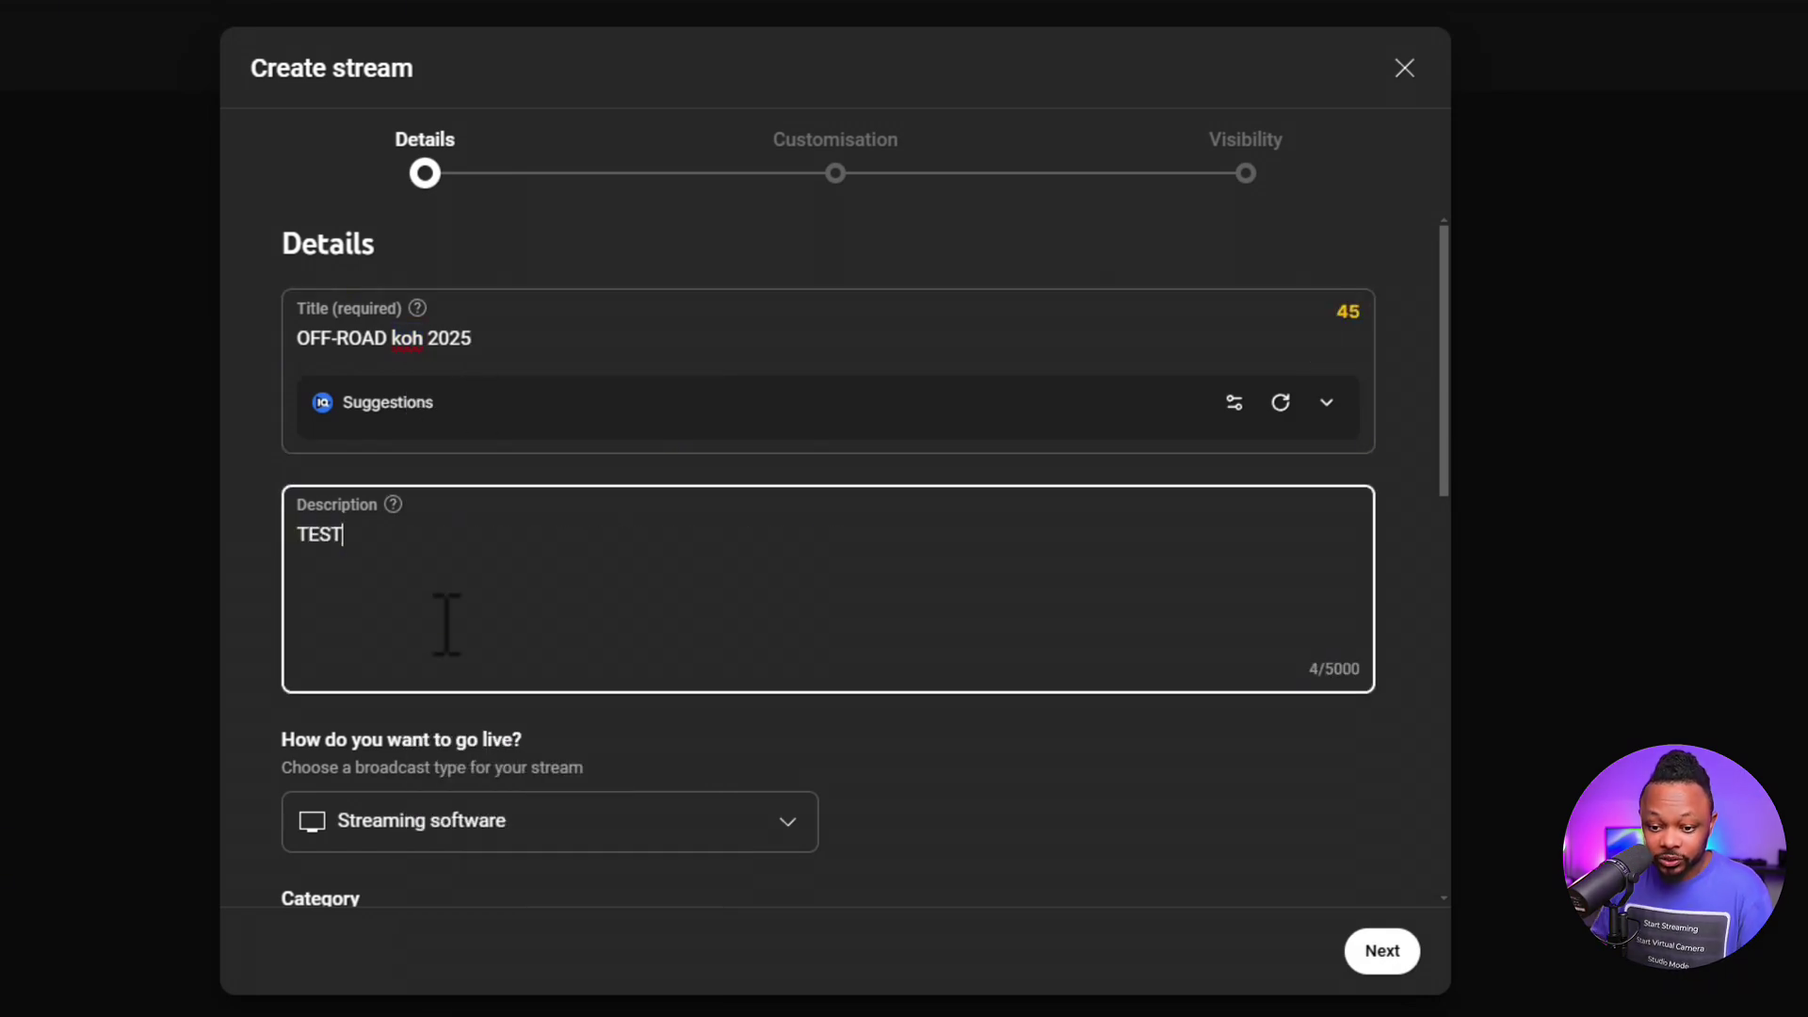
{"action": "left_click", "coordinate": [466, 381]}
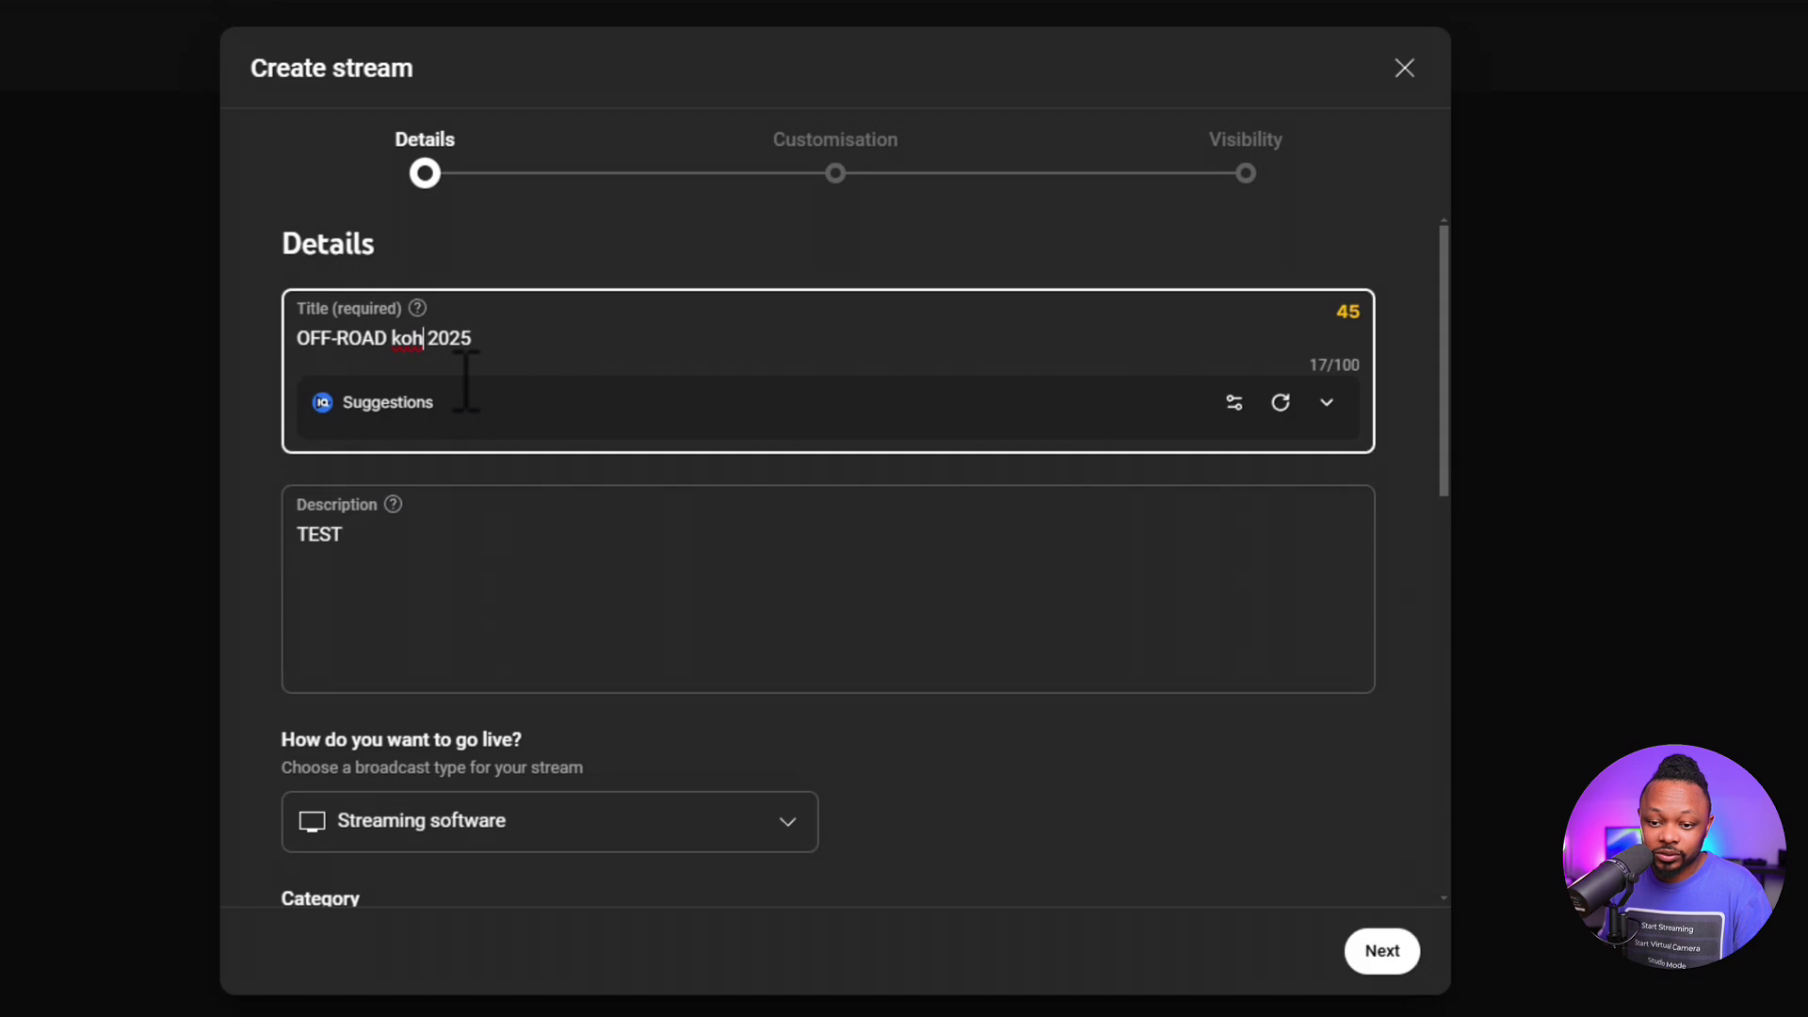
{"action": "key", "text": "ctrl+a"}
{"action": "type", "text": "OFF-ROAD KOH 2025"}
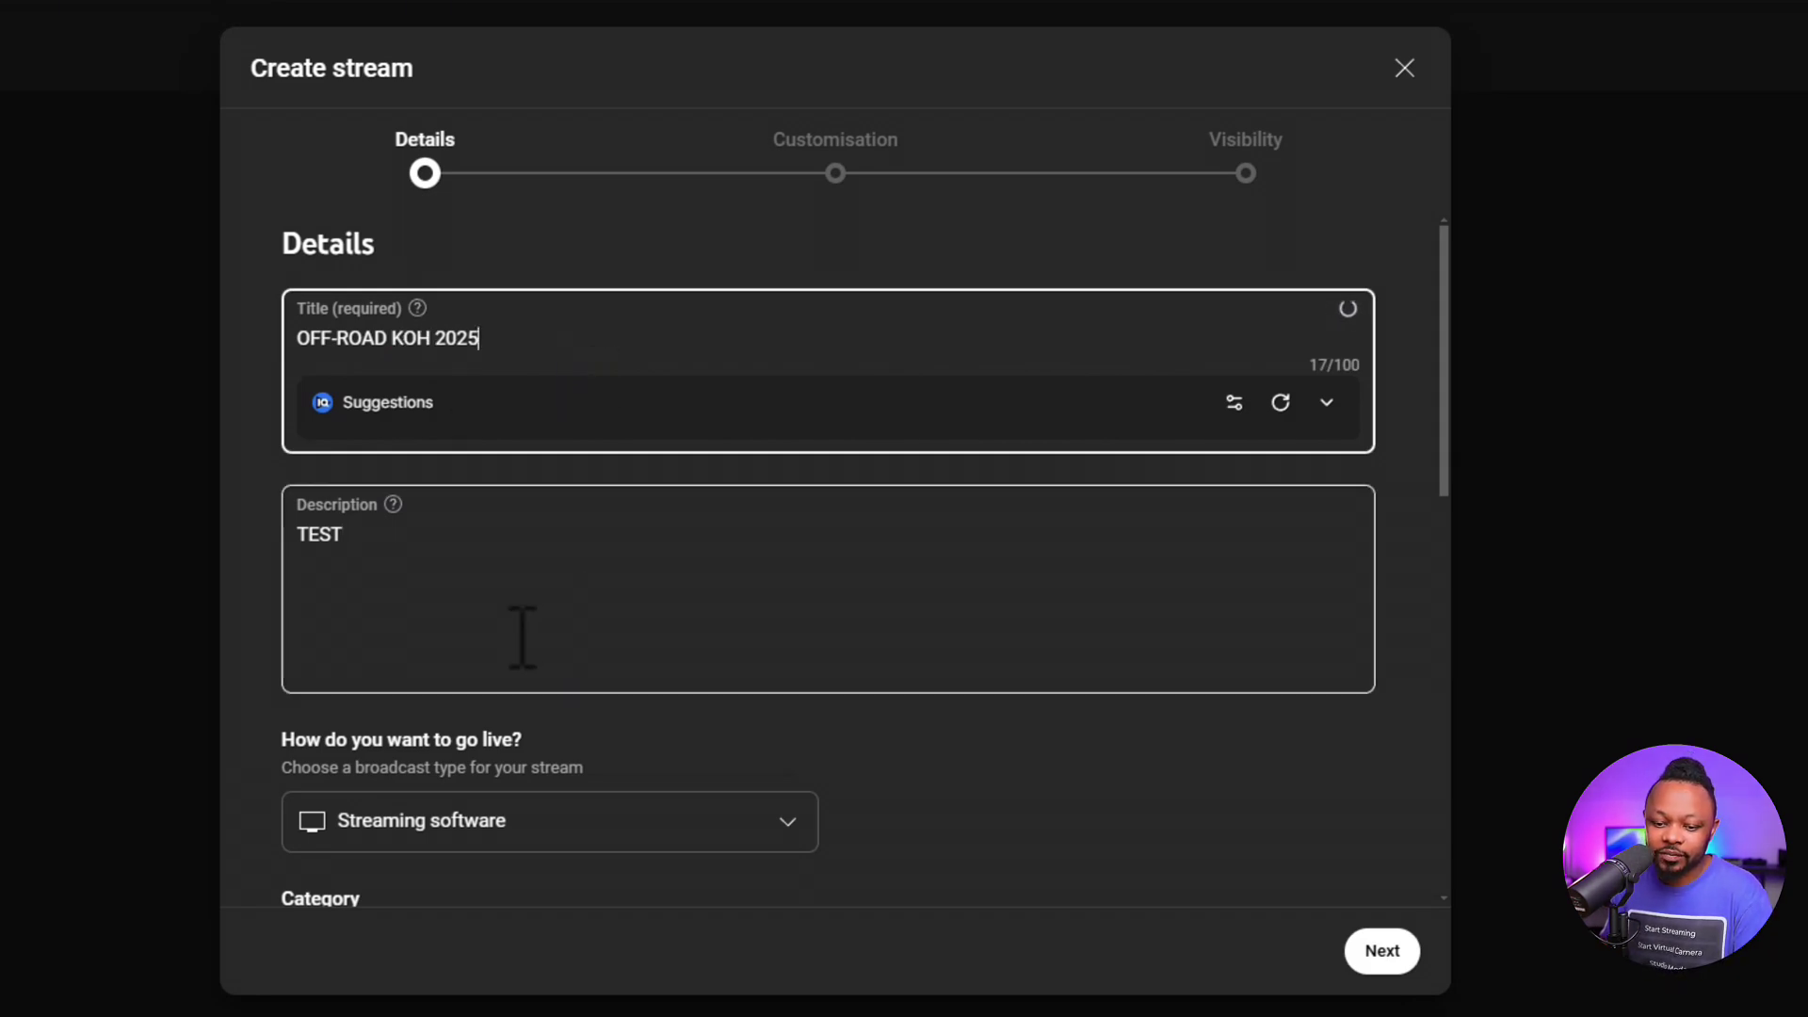
Step: Set the stream's category to Sport
{"action": "scroll", "coordinate": [521, 634], "scroll_direction": "down", "scroll_amount": 4}
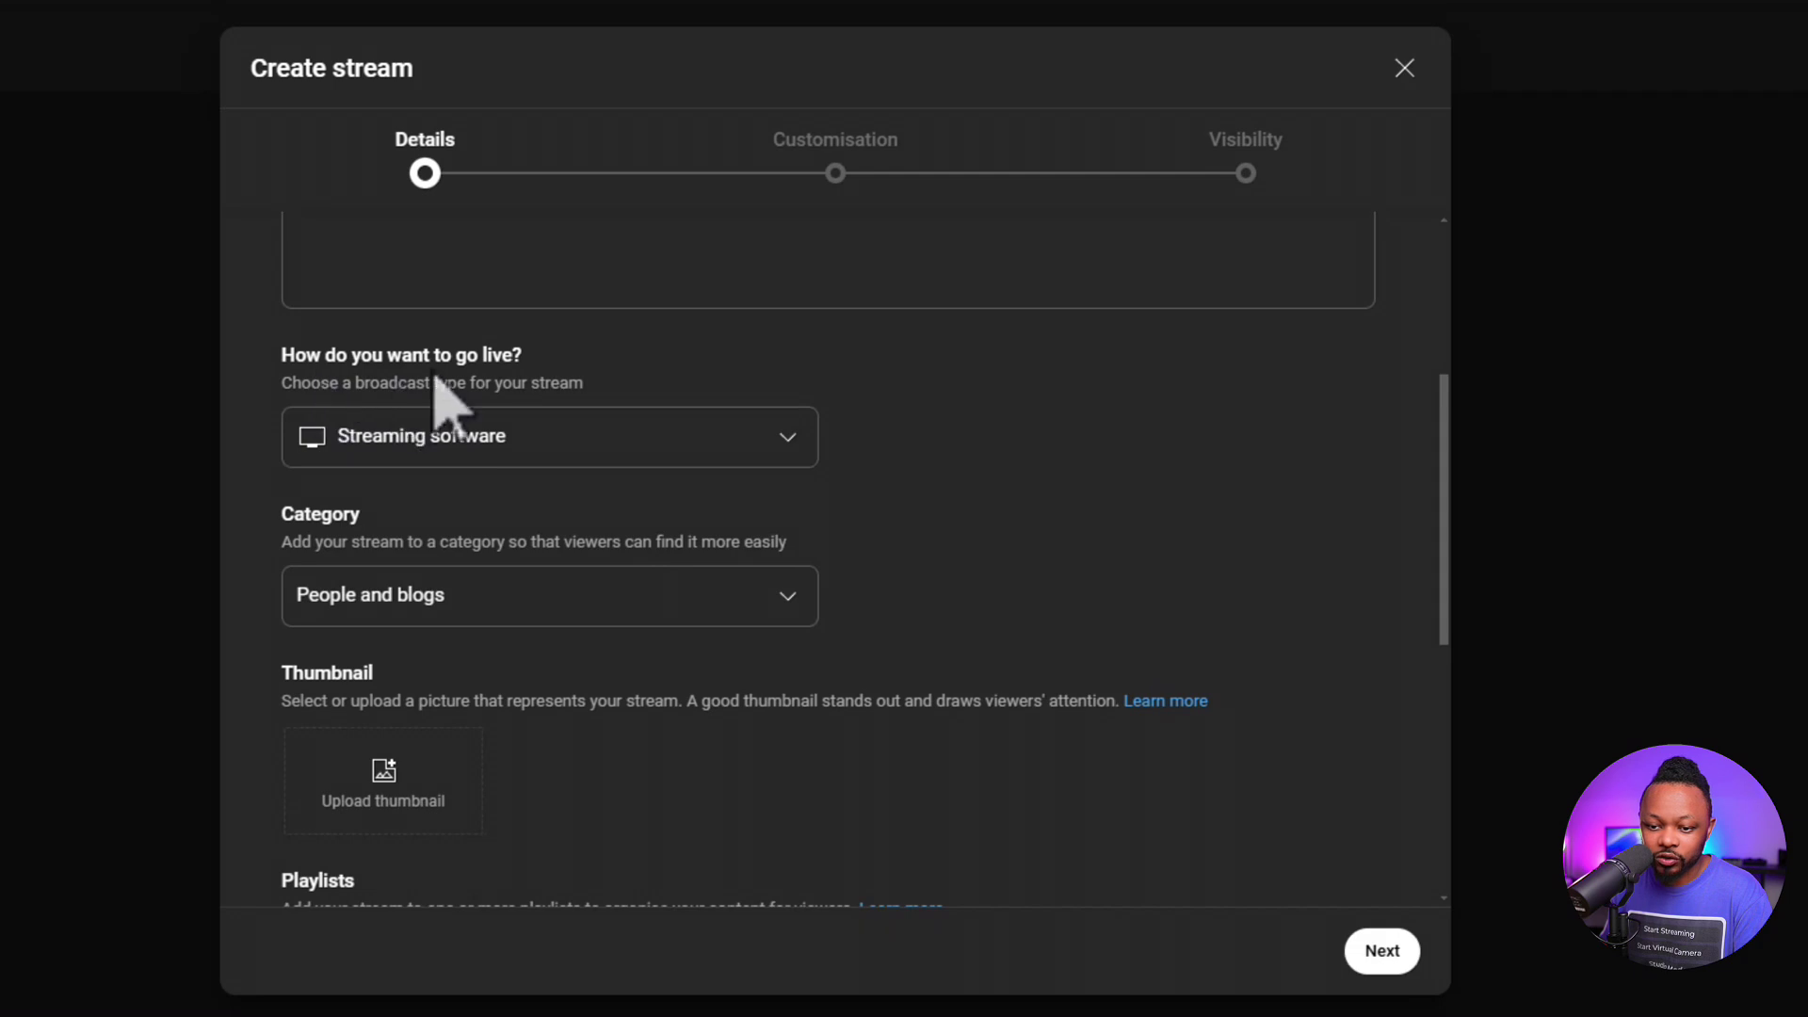
{"action": "scroll", "coordinate": [516, 565], "scroll_direction": "down", "scroll_amount": 1}
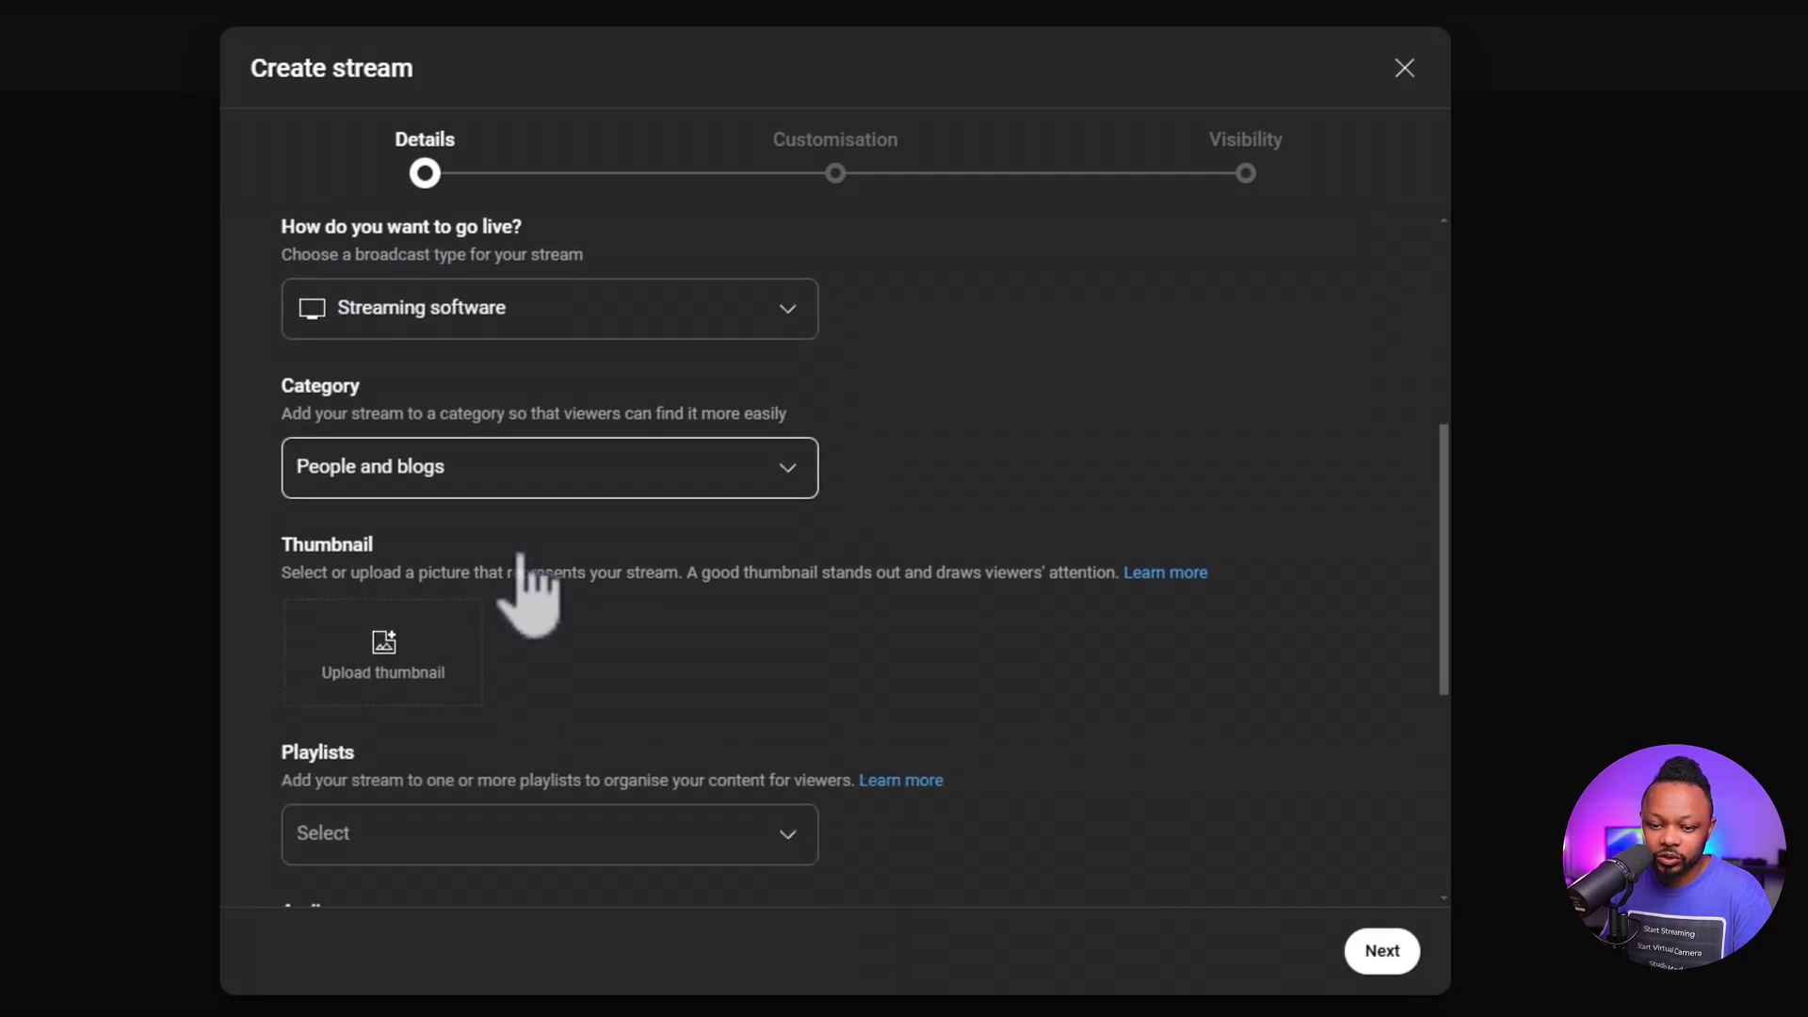
{"action": "left_click", "coordinate": [462, 481]}
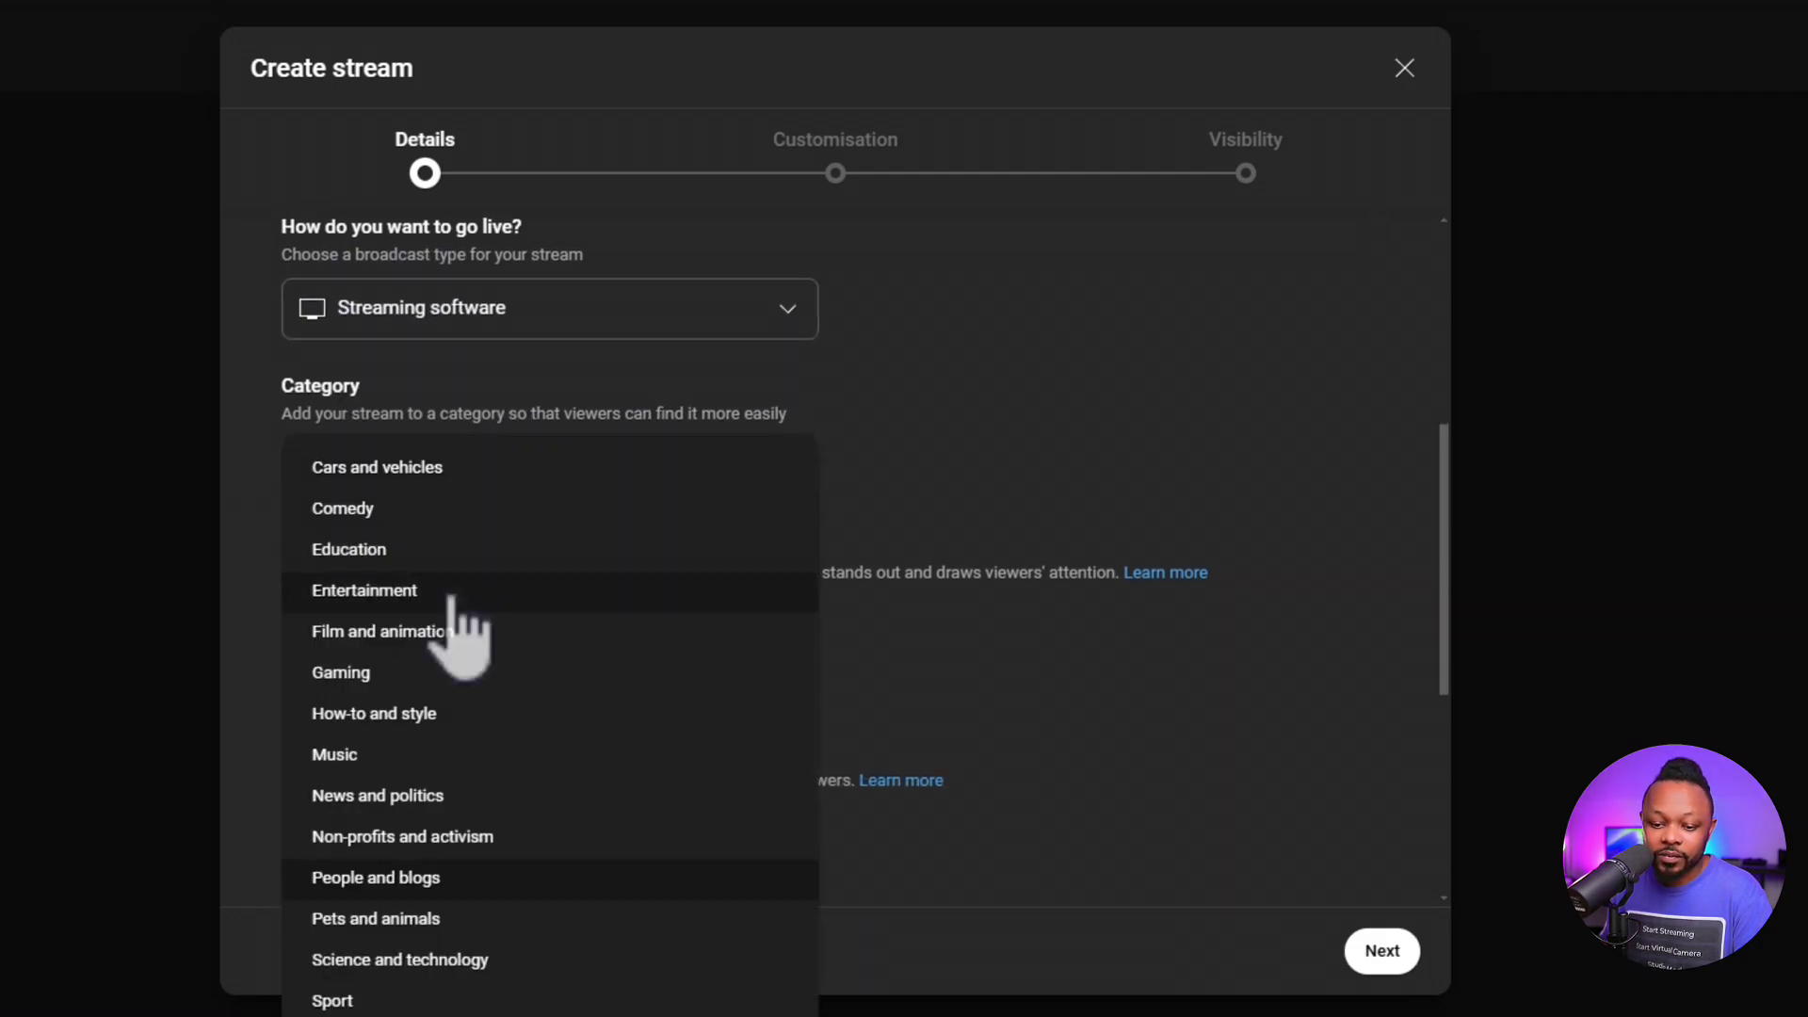
{"action": "left_click", "coordinate": [378, 1006]}
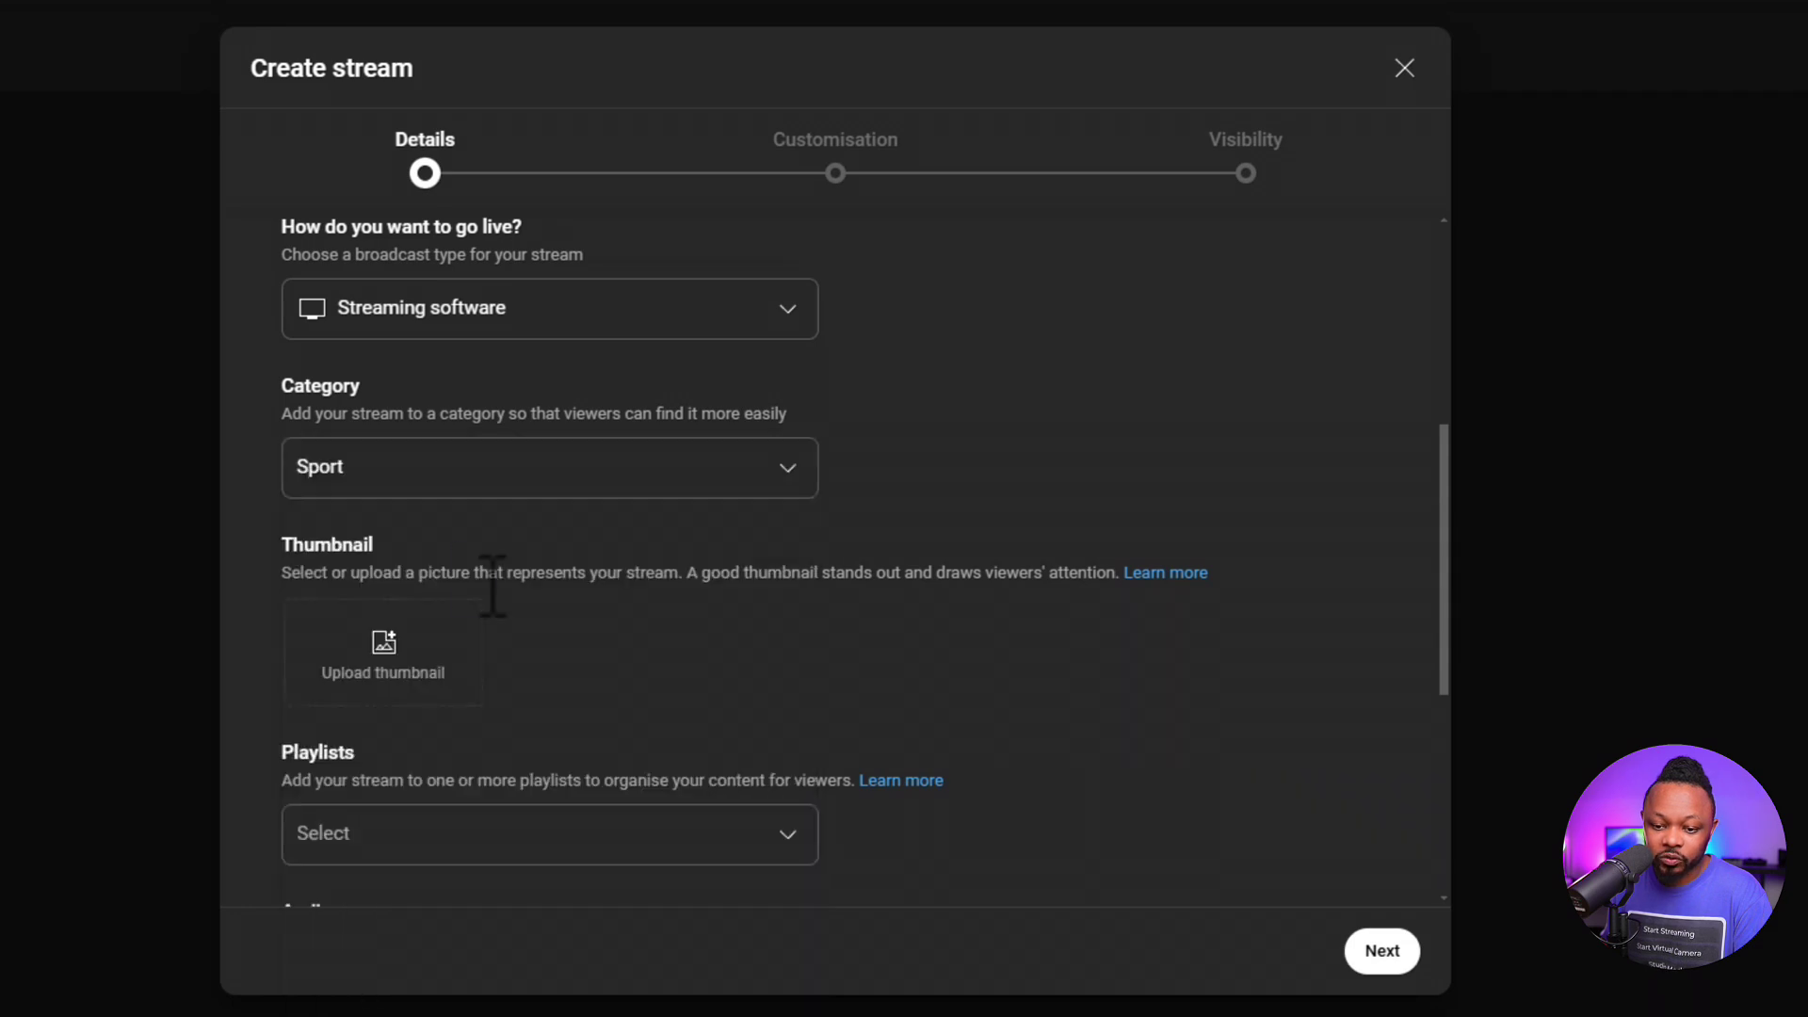
Step: Upload the KOH 2025 picture of the buggy in mid-air as the stream's thumbnail
{"action": "scroll", "coordinate": [545, 694], "scroll_direction": "down", "scroll_amount": 2}
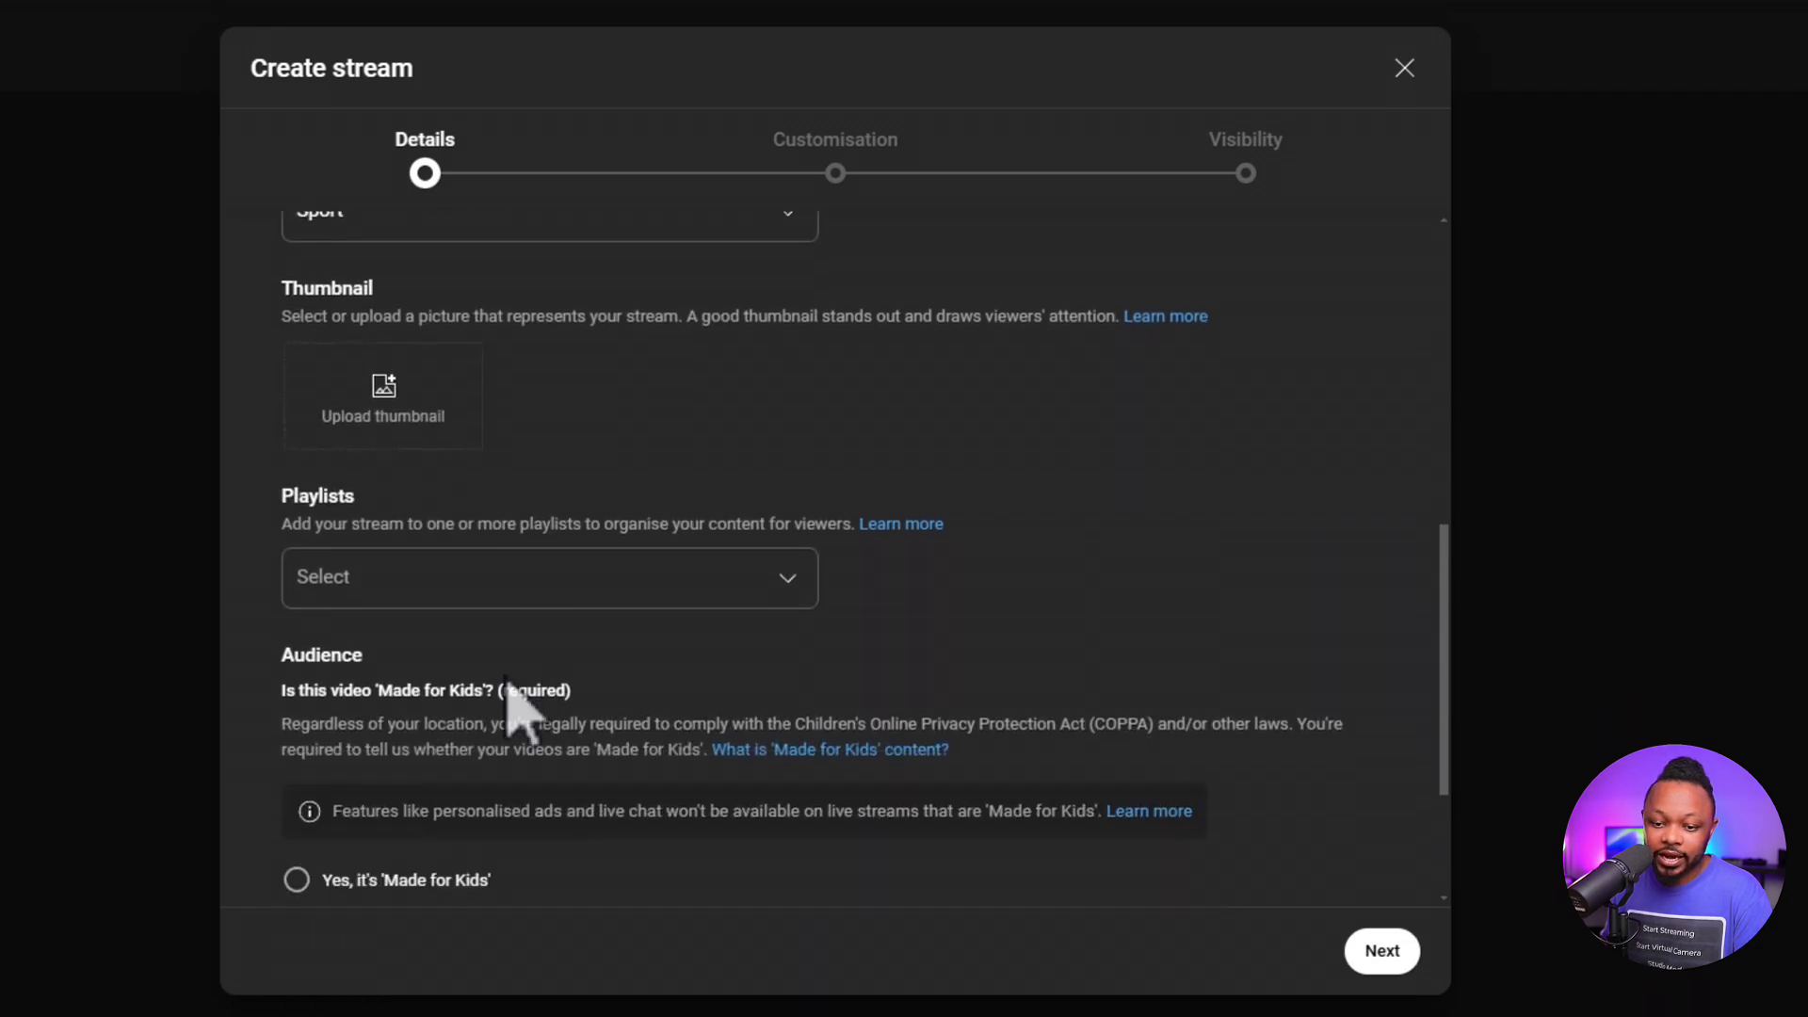
{"action": "left_click", "coordinate": [411, 416]}
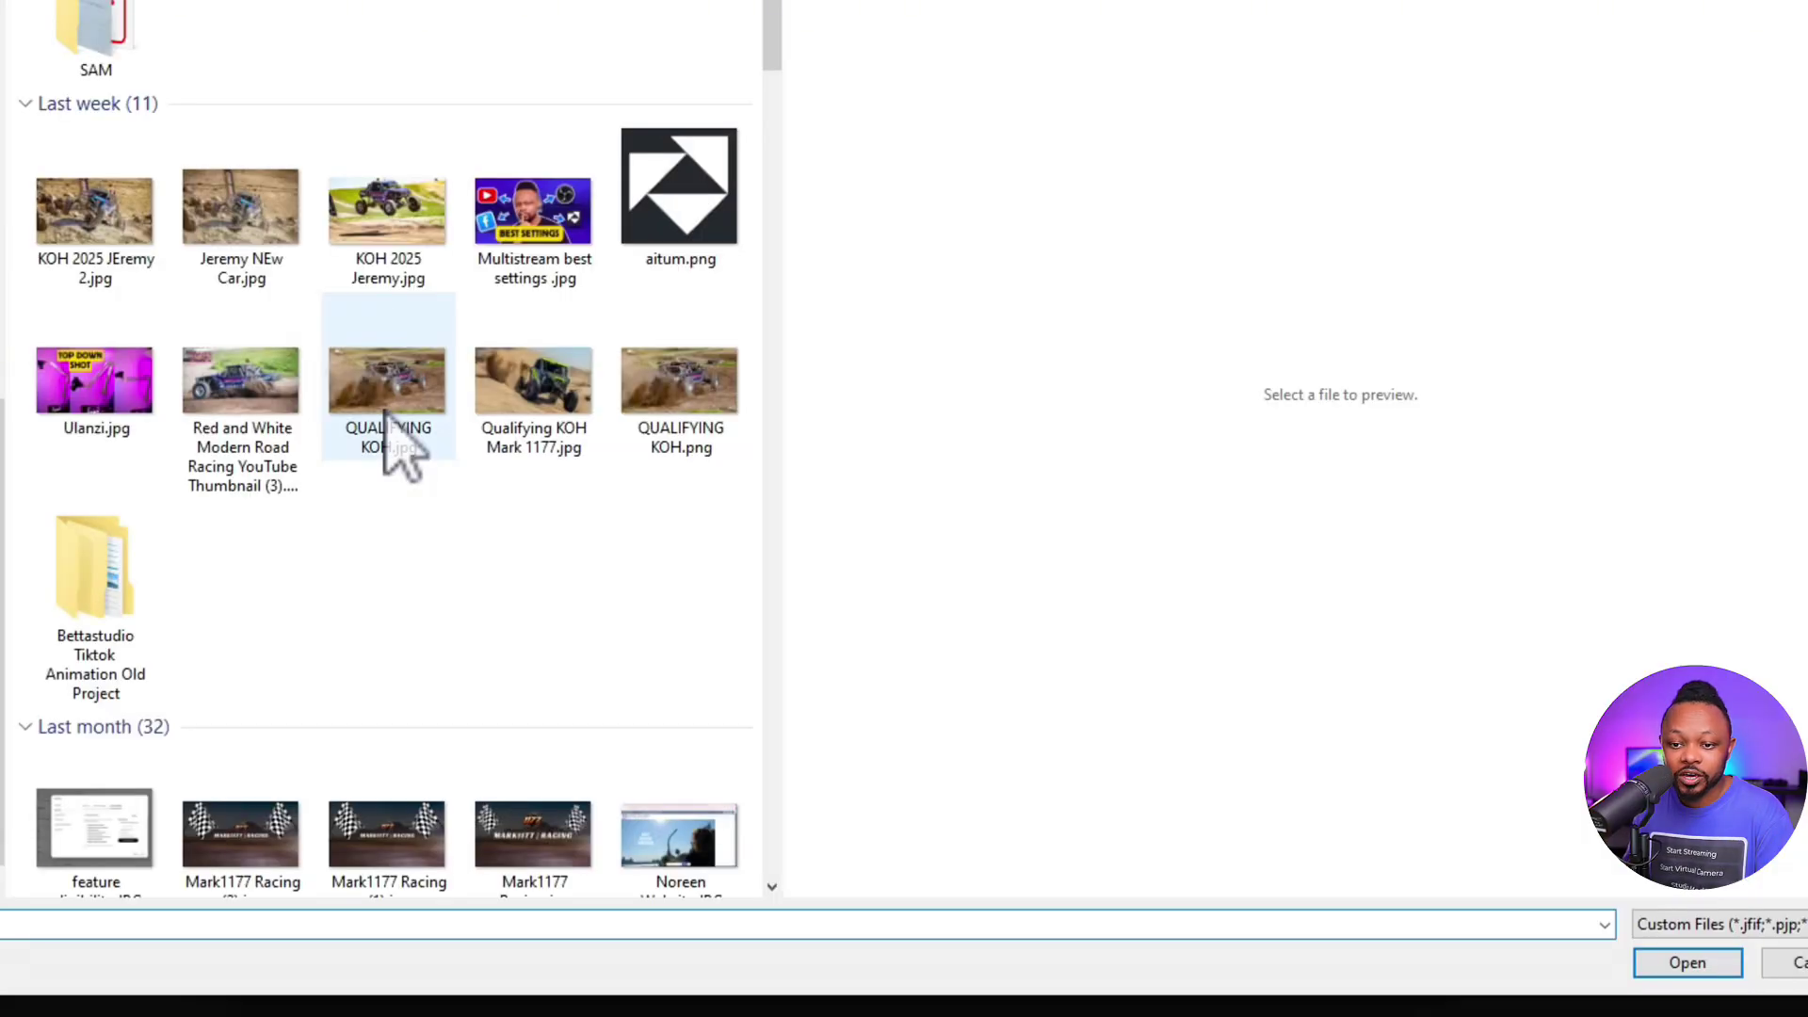
{"action": "left_click", "coordinate": [400, 246]}
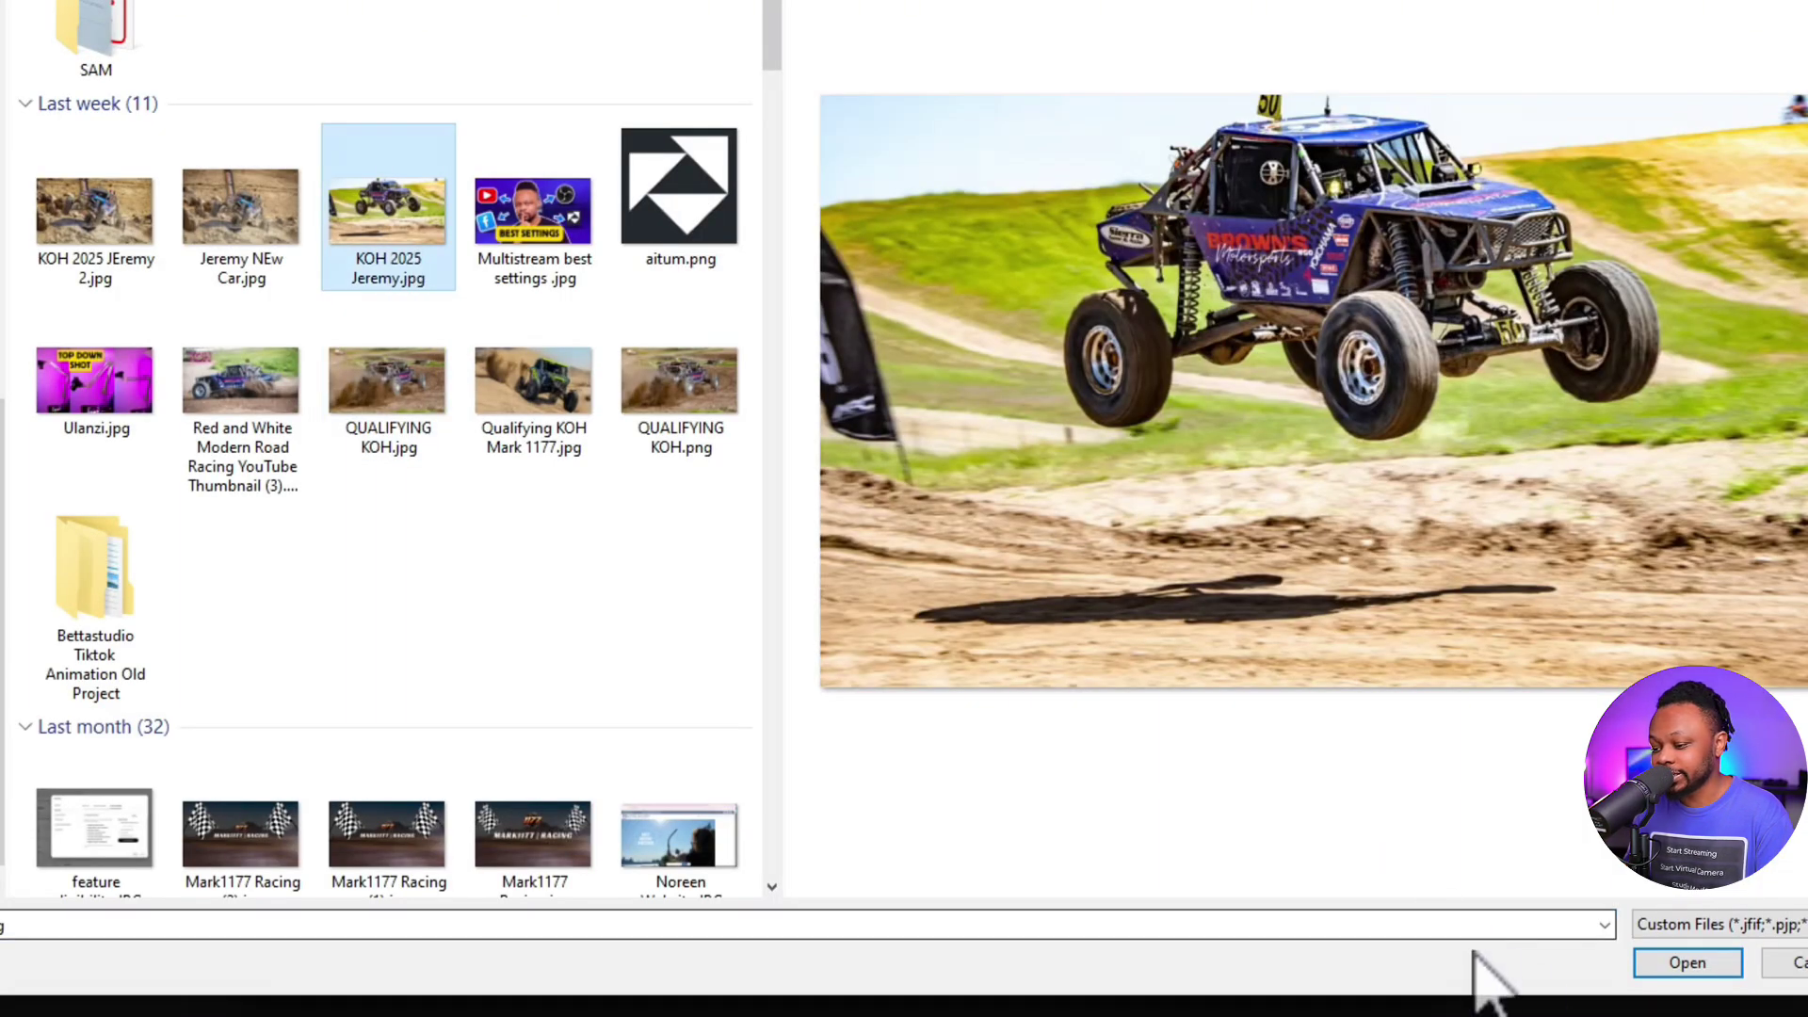
{"action": "left_click", "coordinate": [1685, 962]}
{"action": "left_click", "coordinate": [450, 469]}
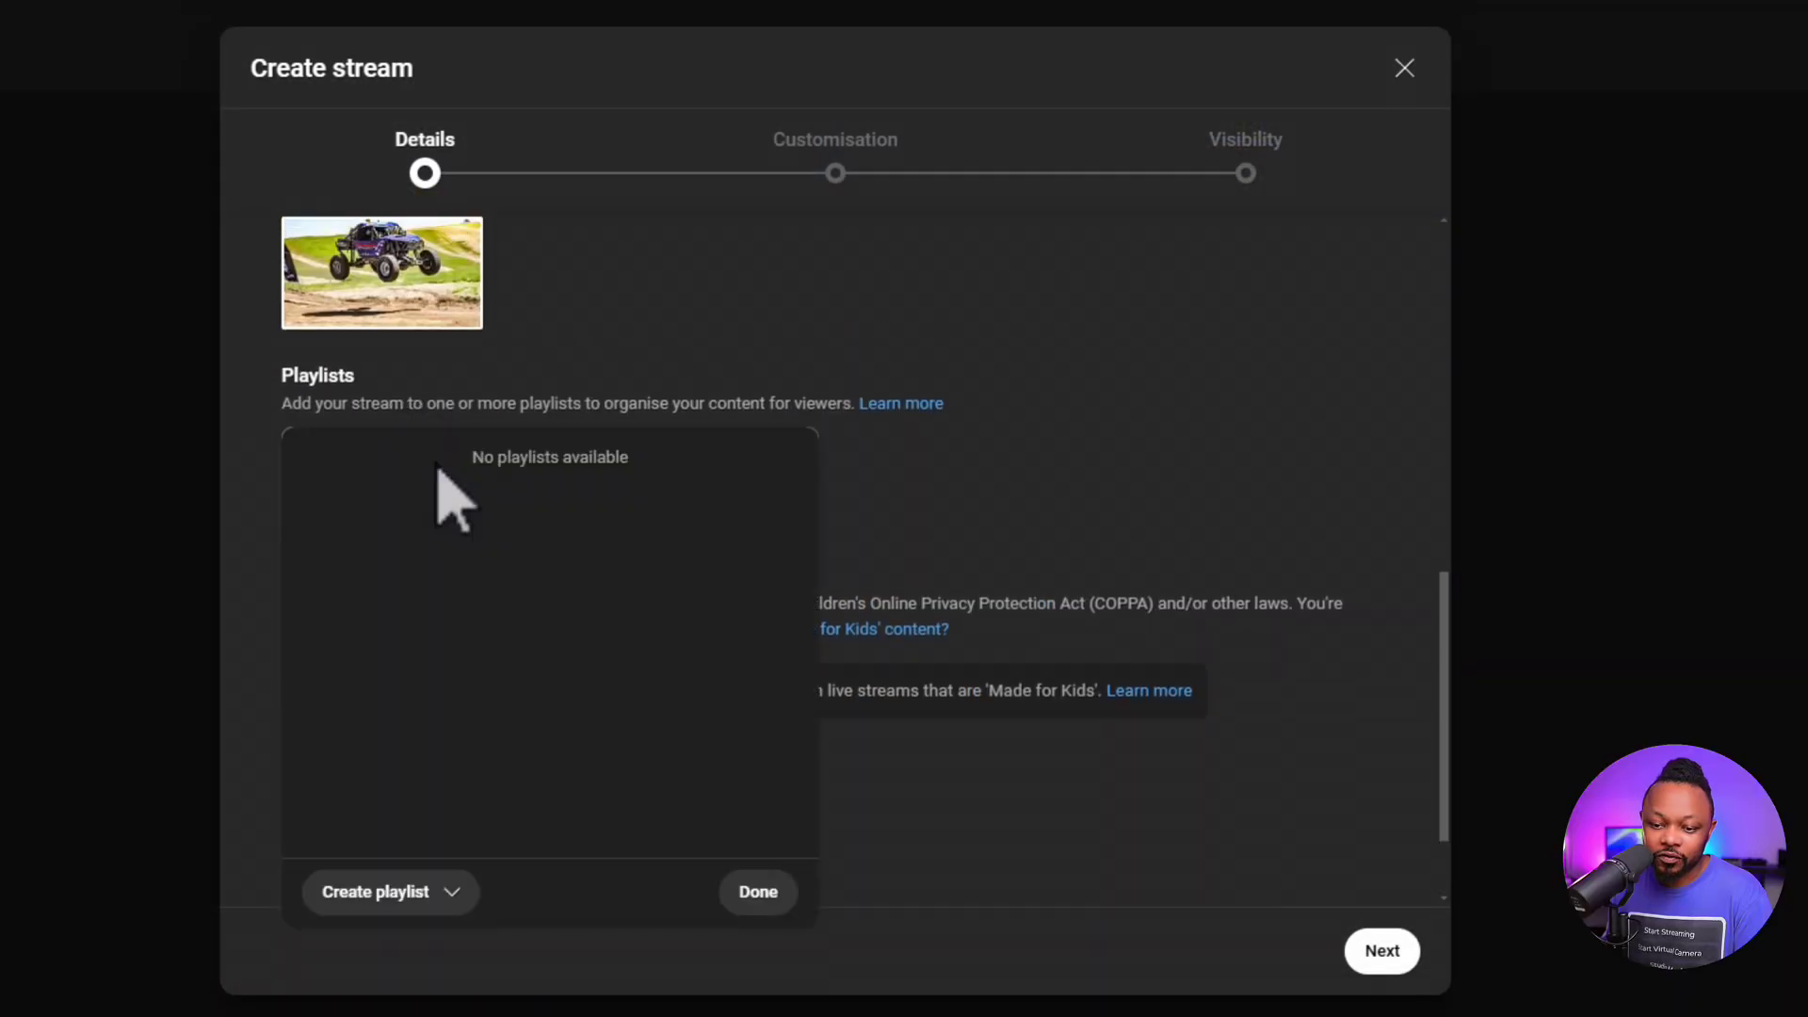
{"action": "left_click", "coordinate": [424, 892]}
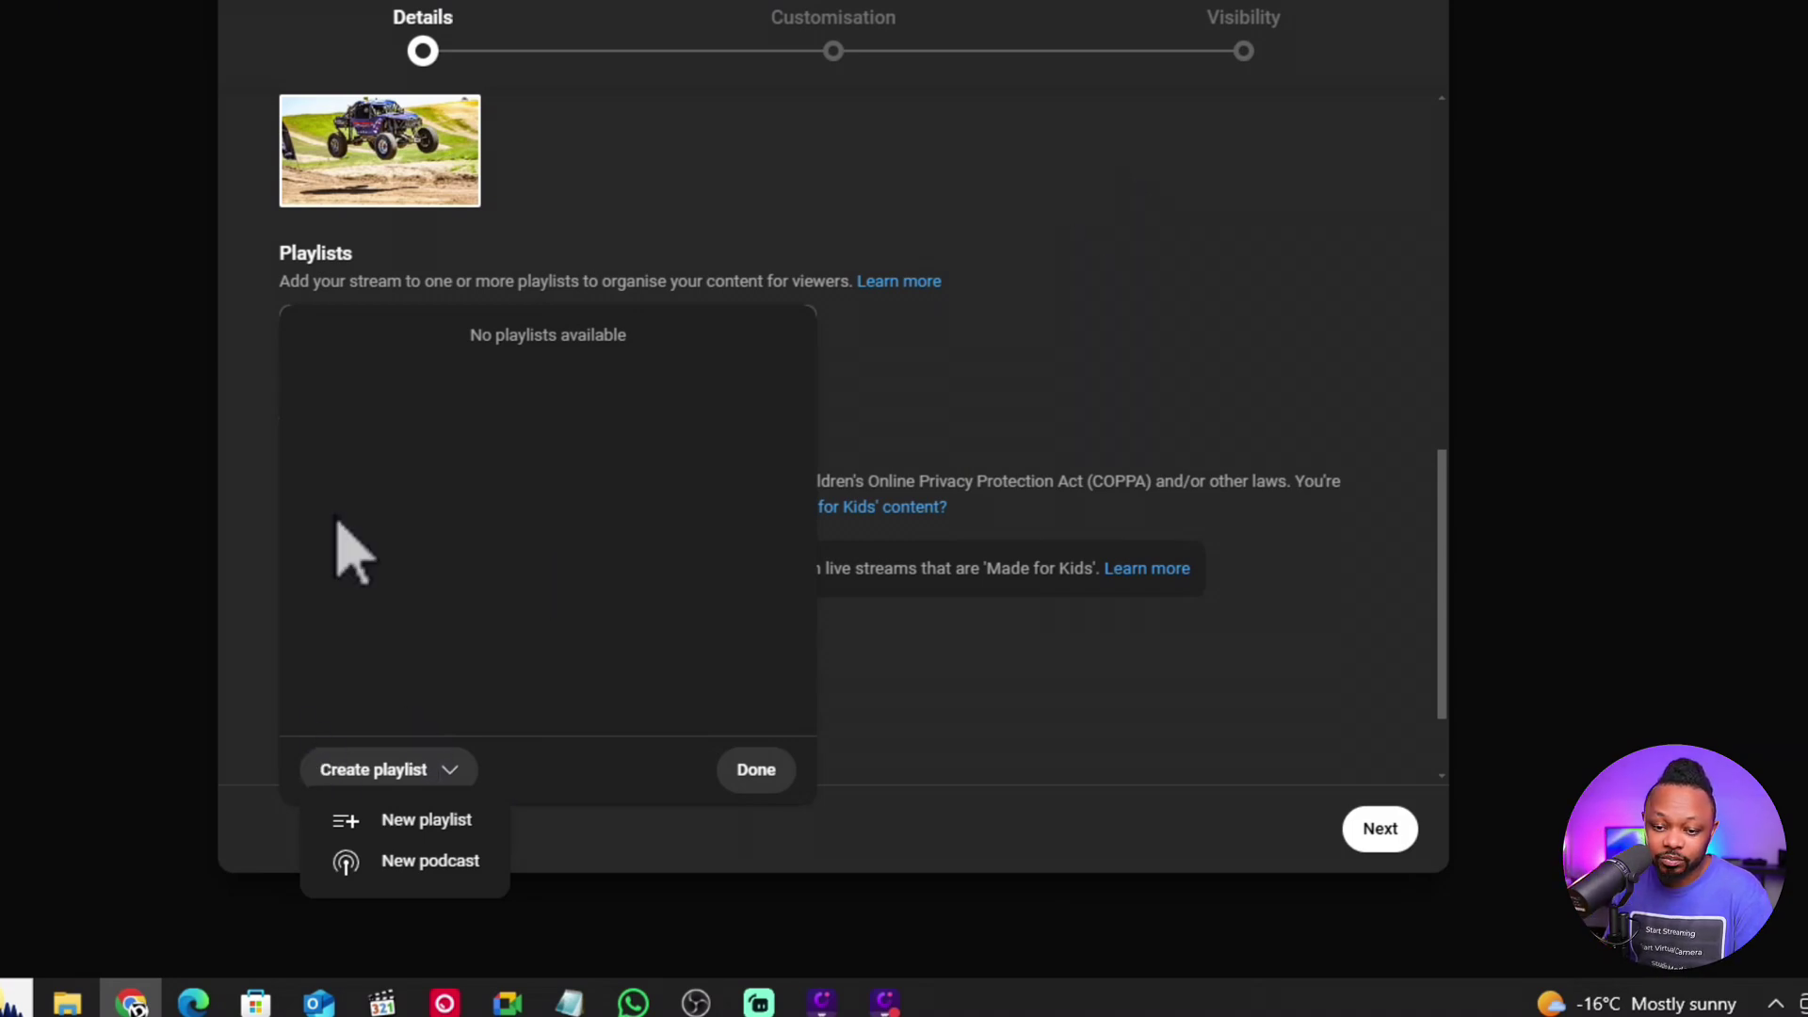
{"action": "left_click", "coordinate": [244, 370]}
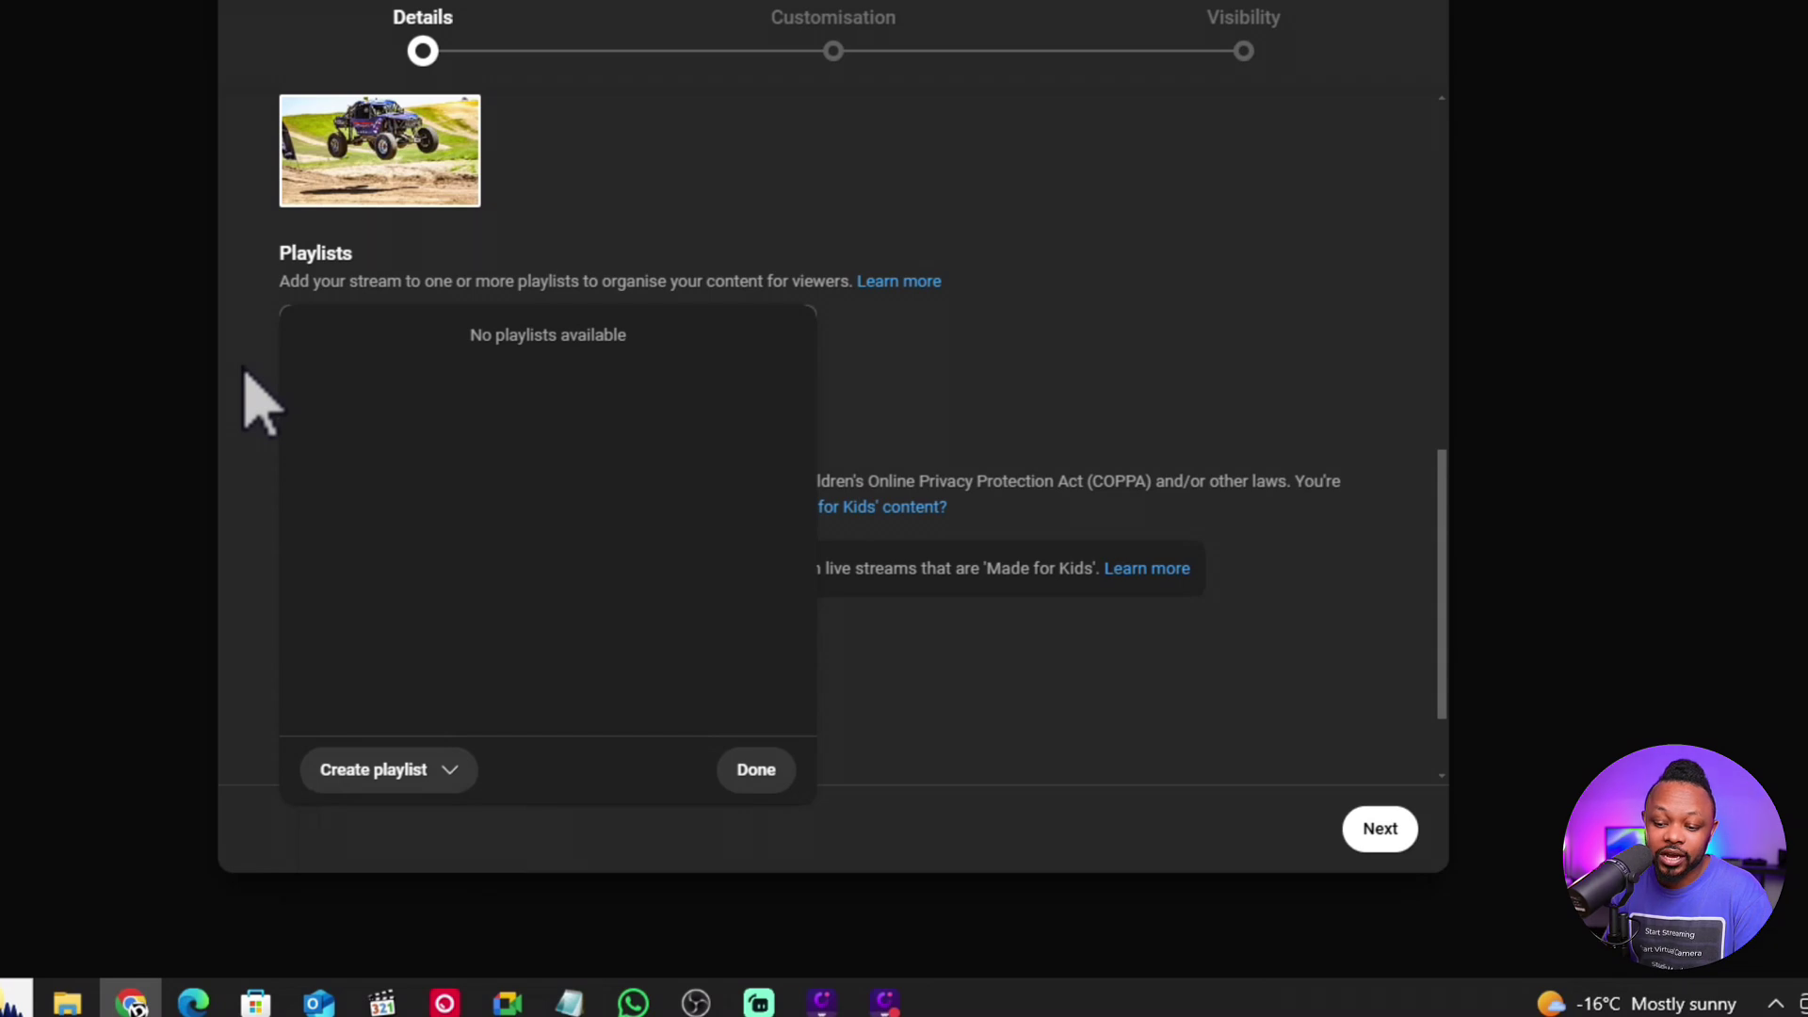
{"action": "left_click", "coordinate": [757, 770]}
Step: Mark the stream as not 'Made for Kids' and answer No to the altered content question in the additional details
{"action": "left_click", "coordinate": [294, 509]}
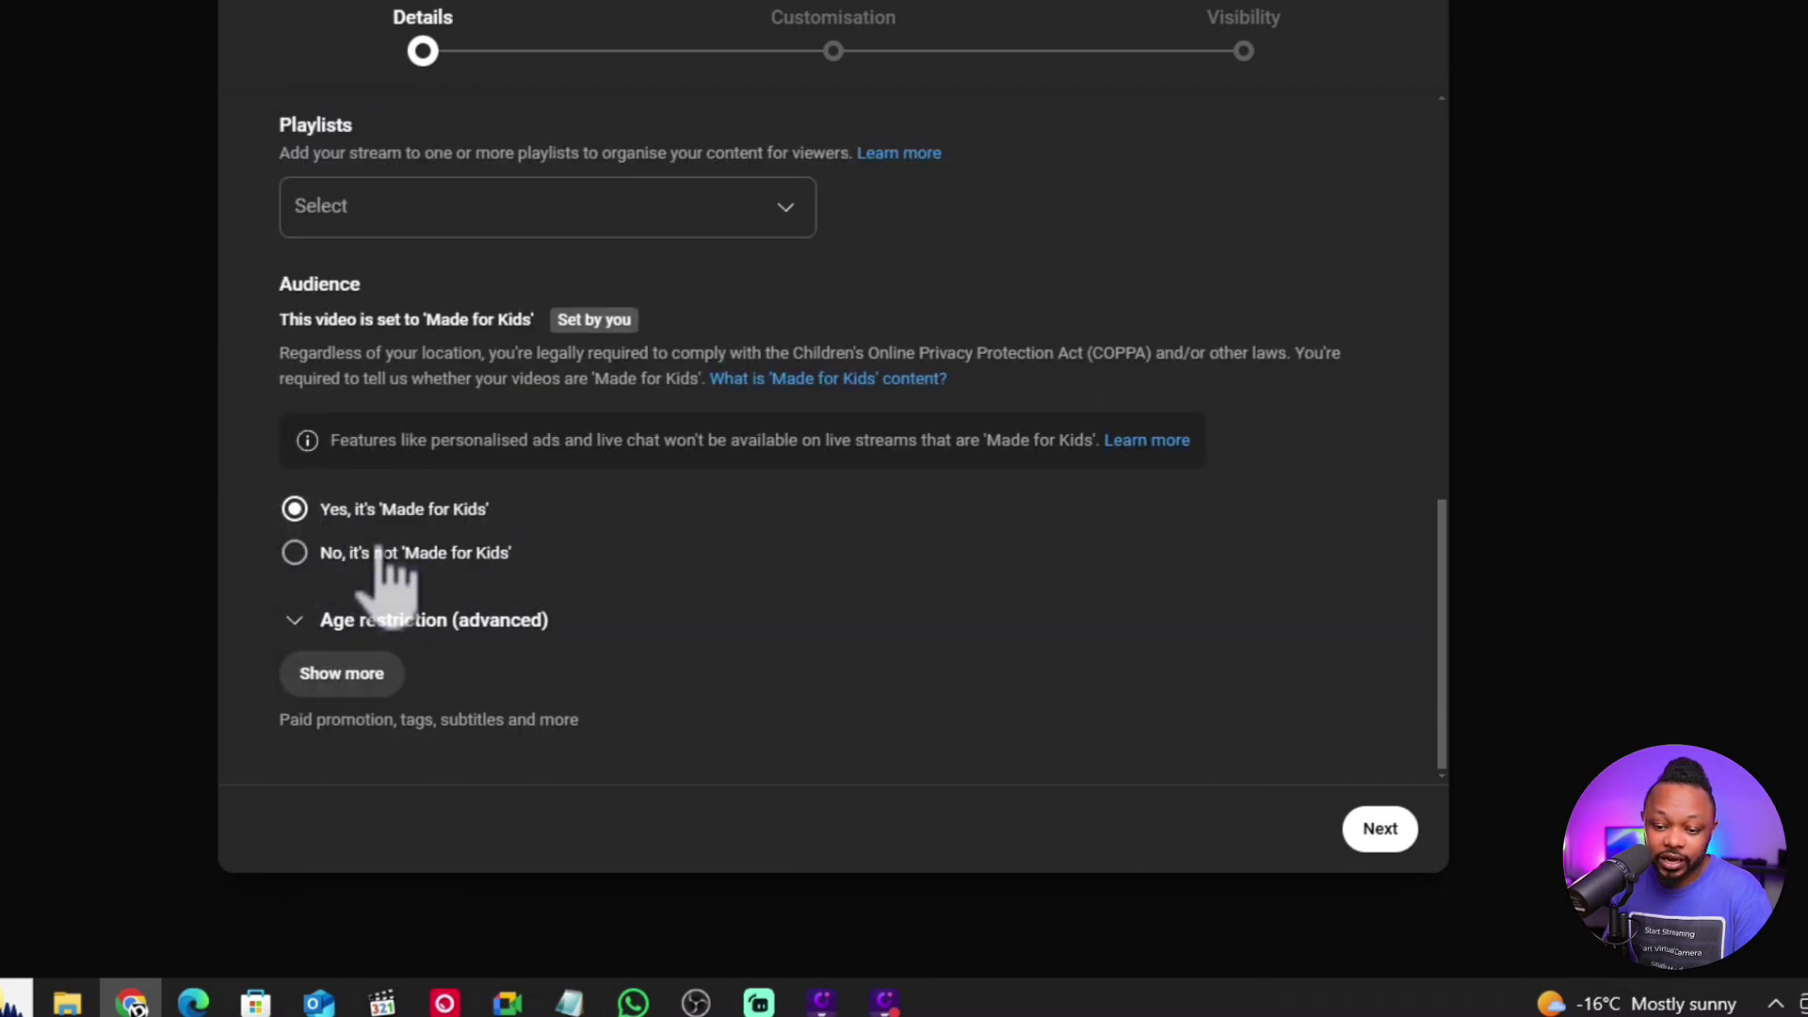
{"action": "left_click", "coordinate": [297, 554]}
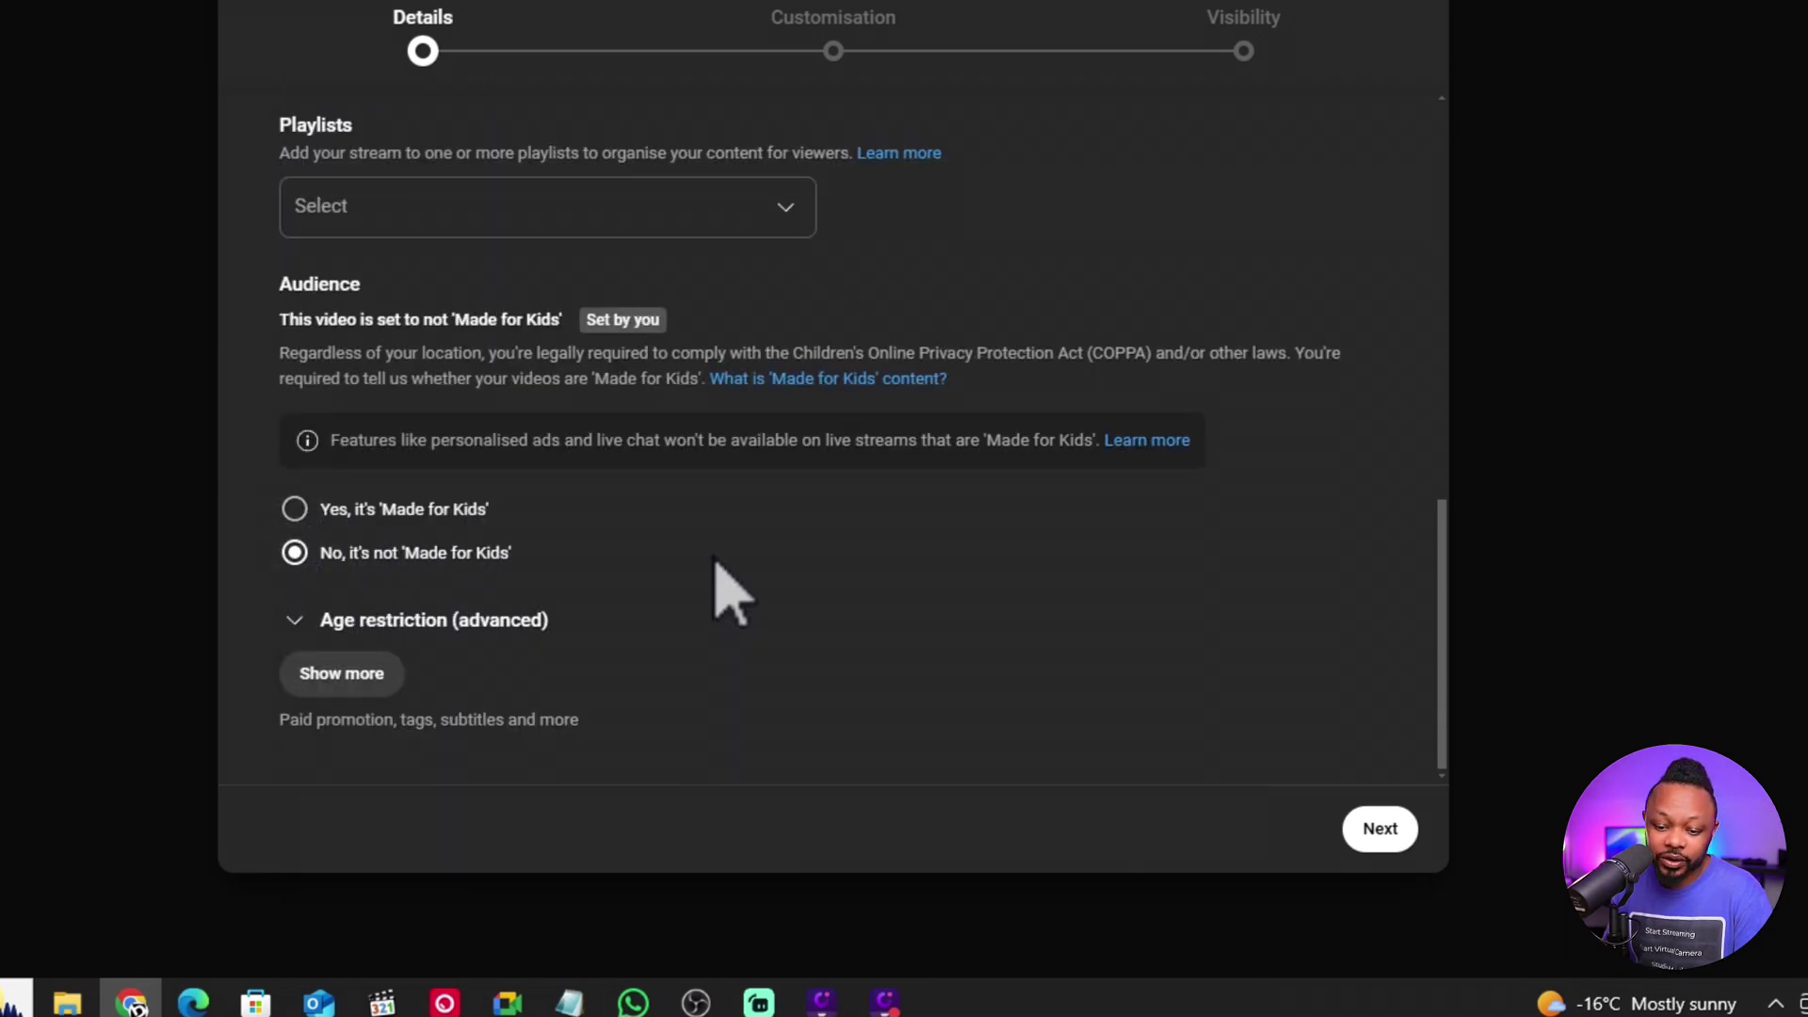
{"action": "left_click", "coordinate": [391, 676]}
{"action": "scroll", "coordinate": [659, 612], "scroll_direction": "down", "scroll_amount": 1}
{"action": "scroll", "coordinate": [659, 612], "scroll_direction": "down", "scroll_amount": 7}
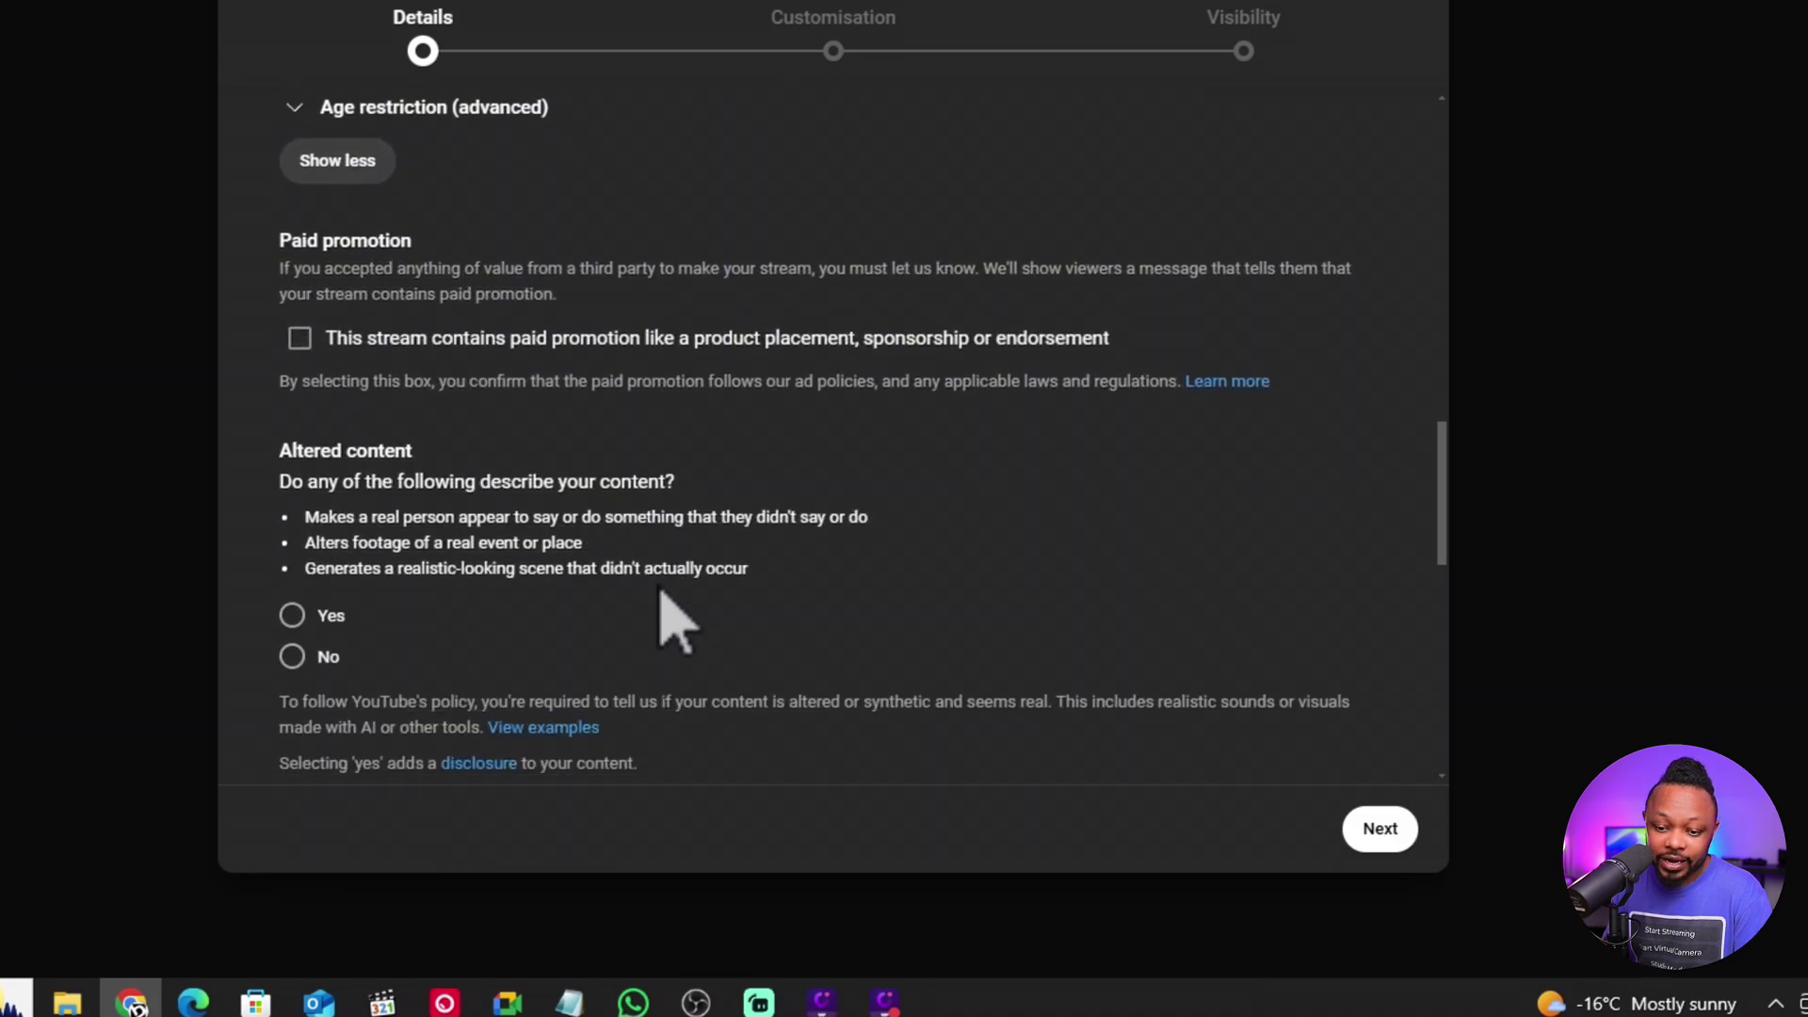
{"action": "left_click", "coordinate": [321, 401]}
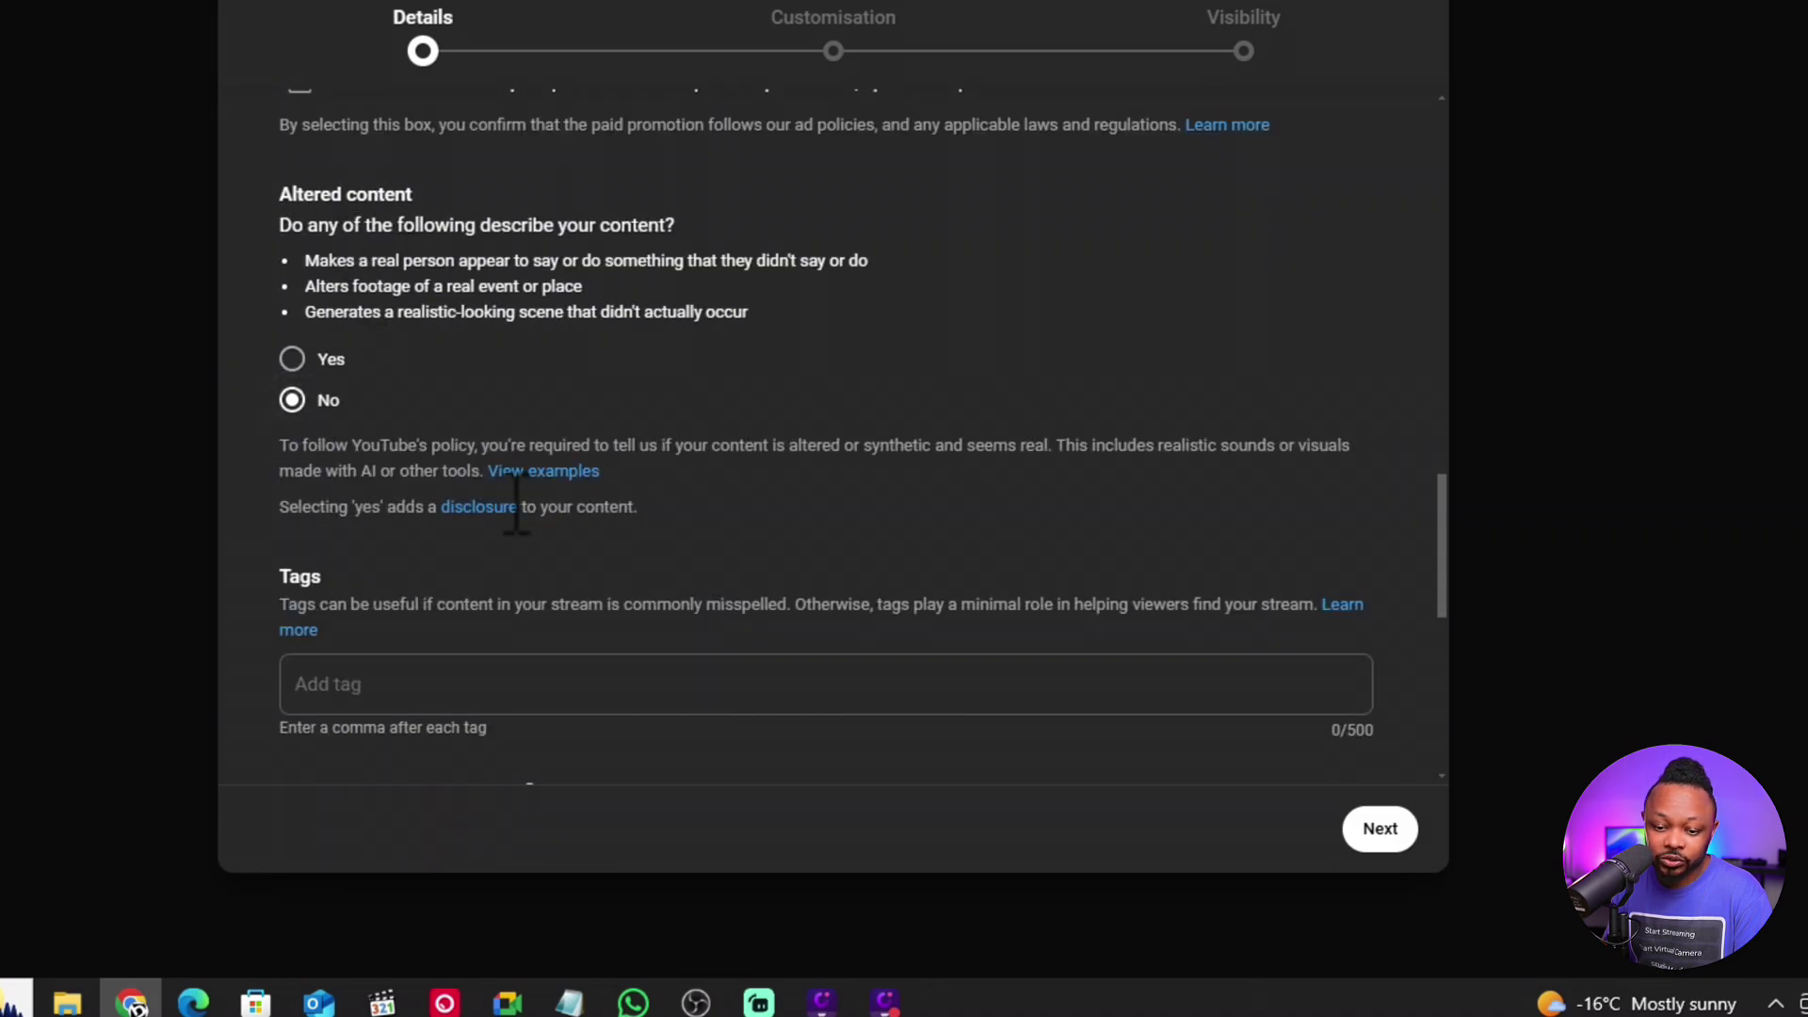
Step: Check the remaining stream details and continue to the Customisation stage
{"action": "scroll", "coordinate": [499, 509], "scroll_direction": "down", "scroll_amount": 3}
{"action": "scroll", "coordinate": [476, 508], "scroll_direction": "down", "scroll_amount": 4}
{"action": "scroll", "coordinate": [490, 513], "scroll_direction": "up", "scroll_amount": 20}
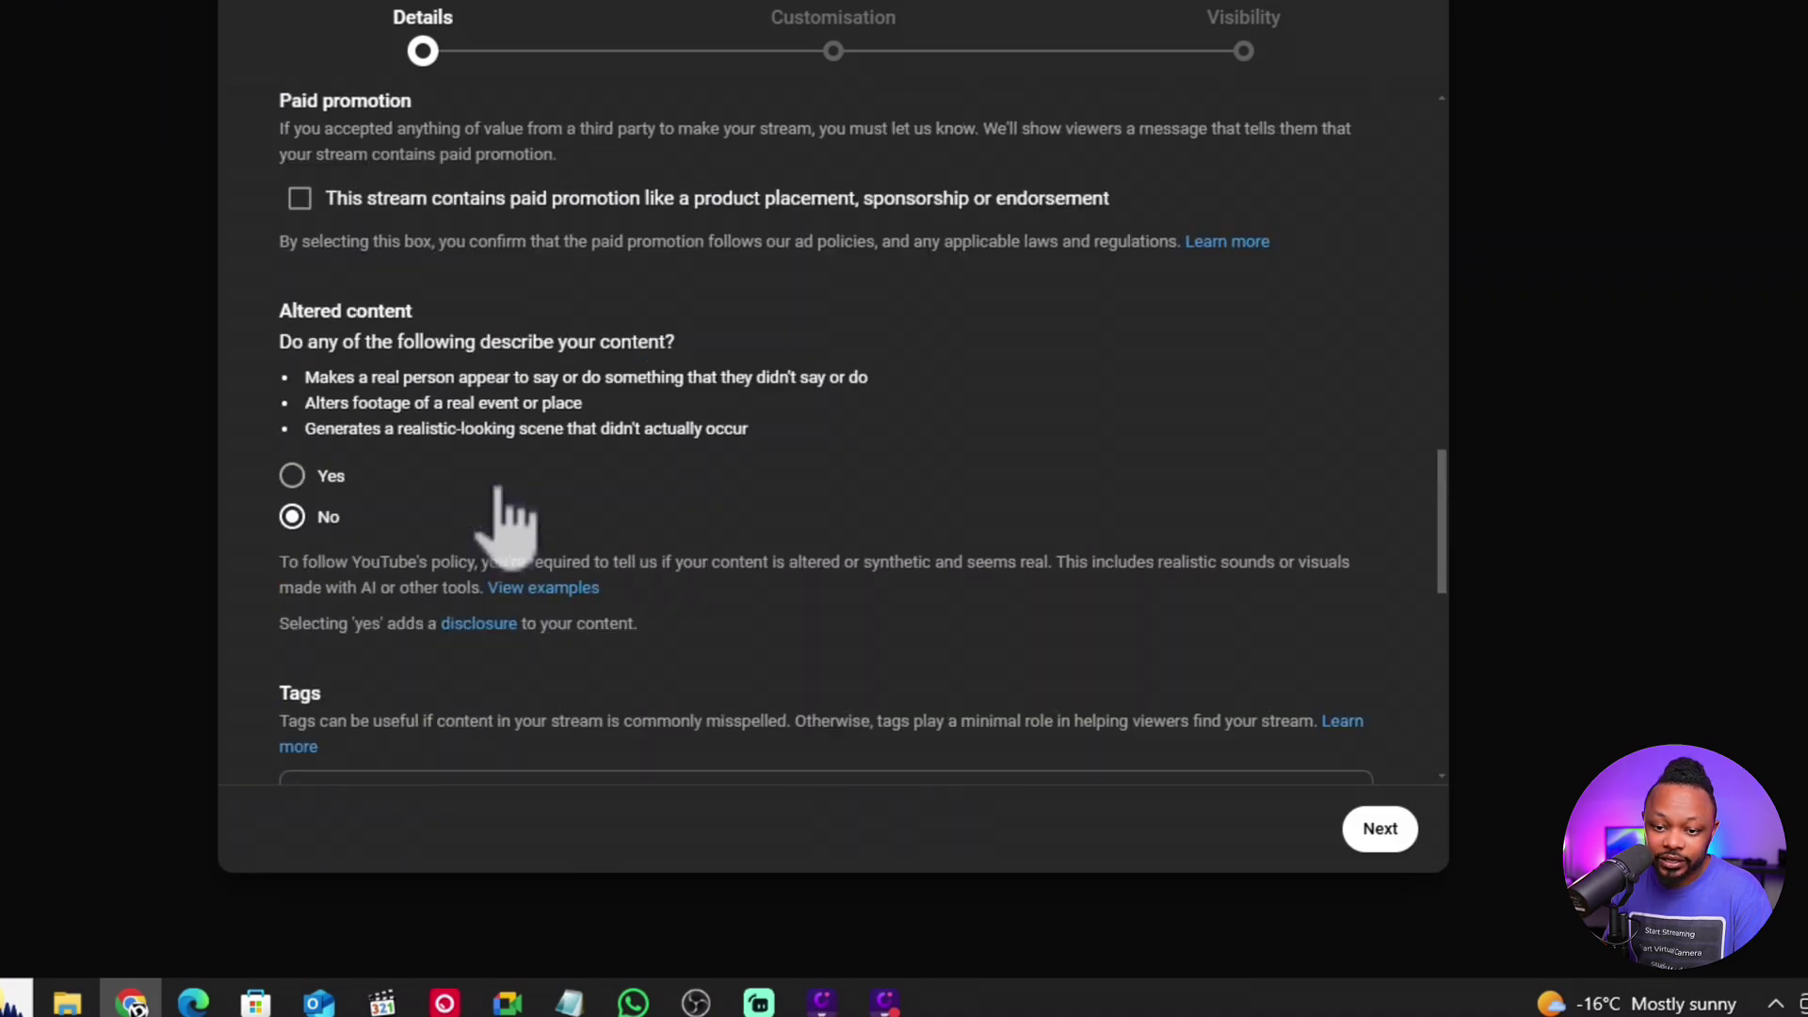
{"action": "scroll", "coordinate": [504, 517], "scroll_direction": "up", "scroll_amount": 5}
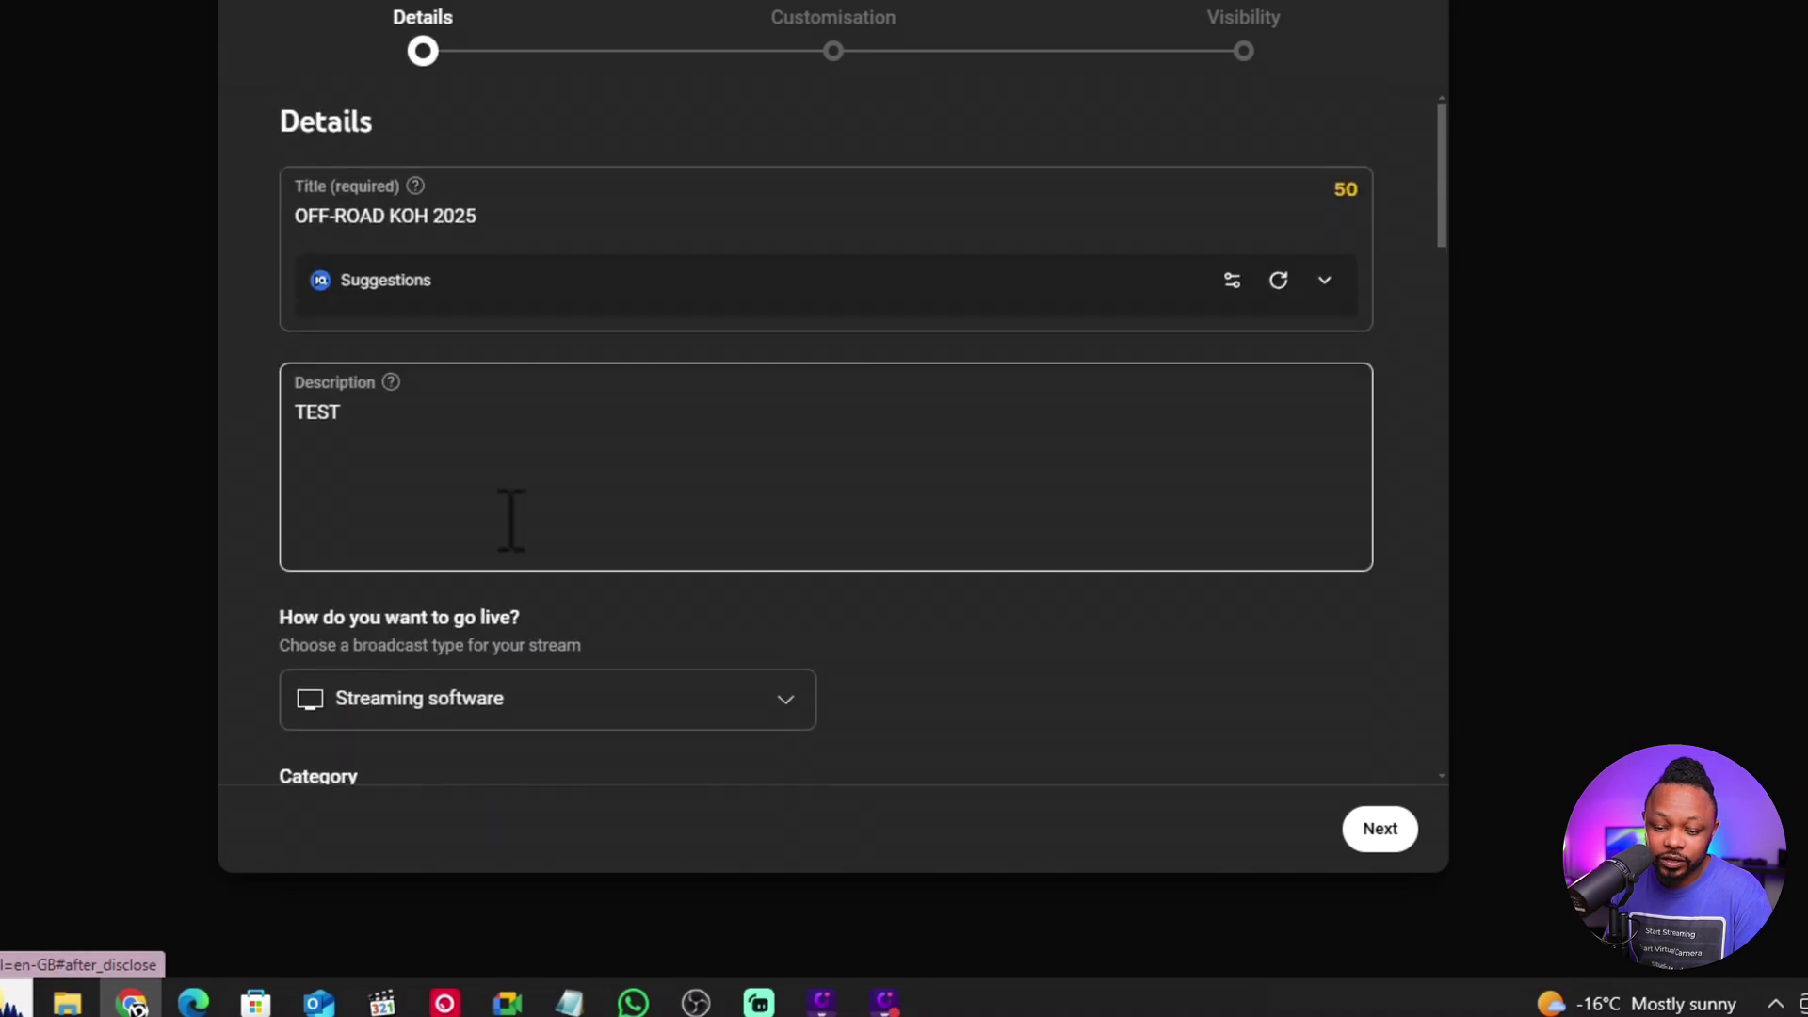
{"action": "scroll", "coordinate": [508, 517], "scroll_direction": "down", "scroll_amount": 15}
{"action": "left_click", "coordinate": [1366, 827]}
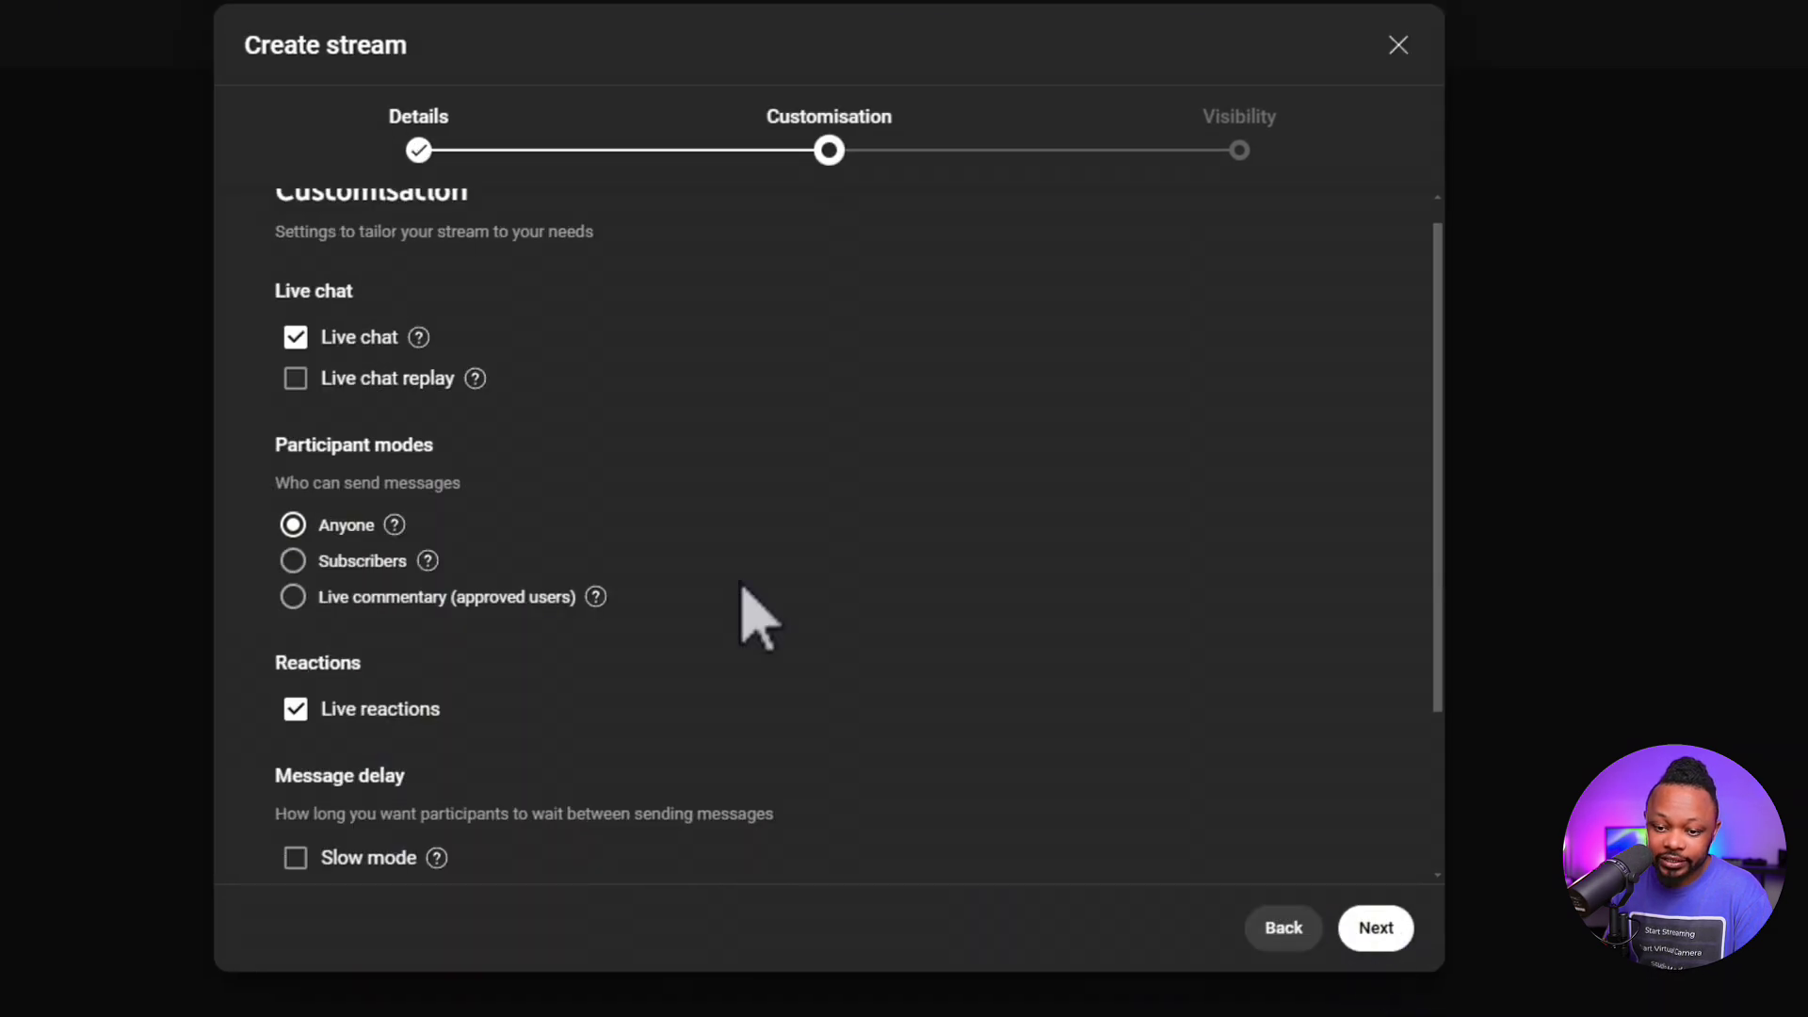
Step: Accept the customisation settings, then set the visibility to Unlisted and finish creating the stream
{"action": "scroll", "coordinate": [743, 507], "scroll_direction": "down", "scroll_amount": 3}
{"action": "left_click", "coordinate": [1376, 928]}
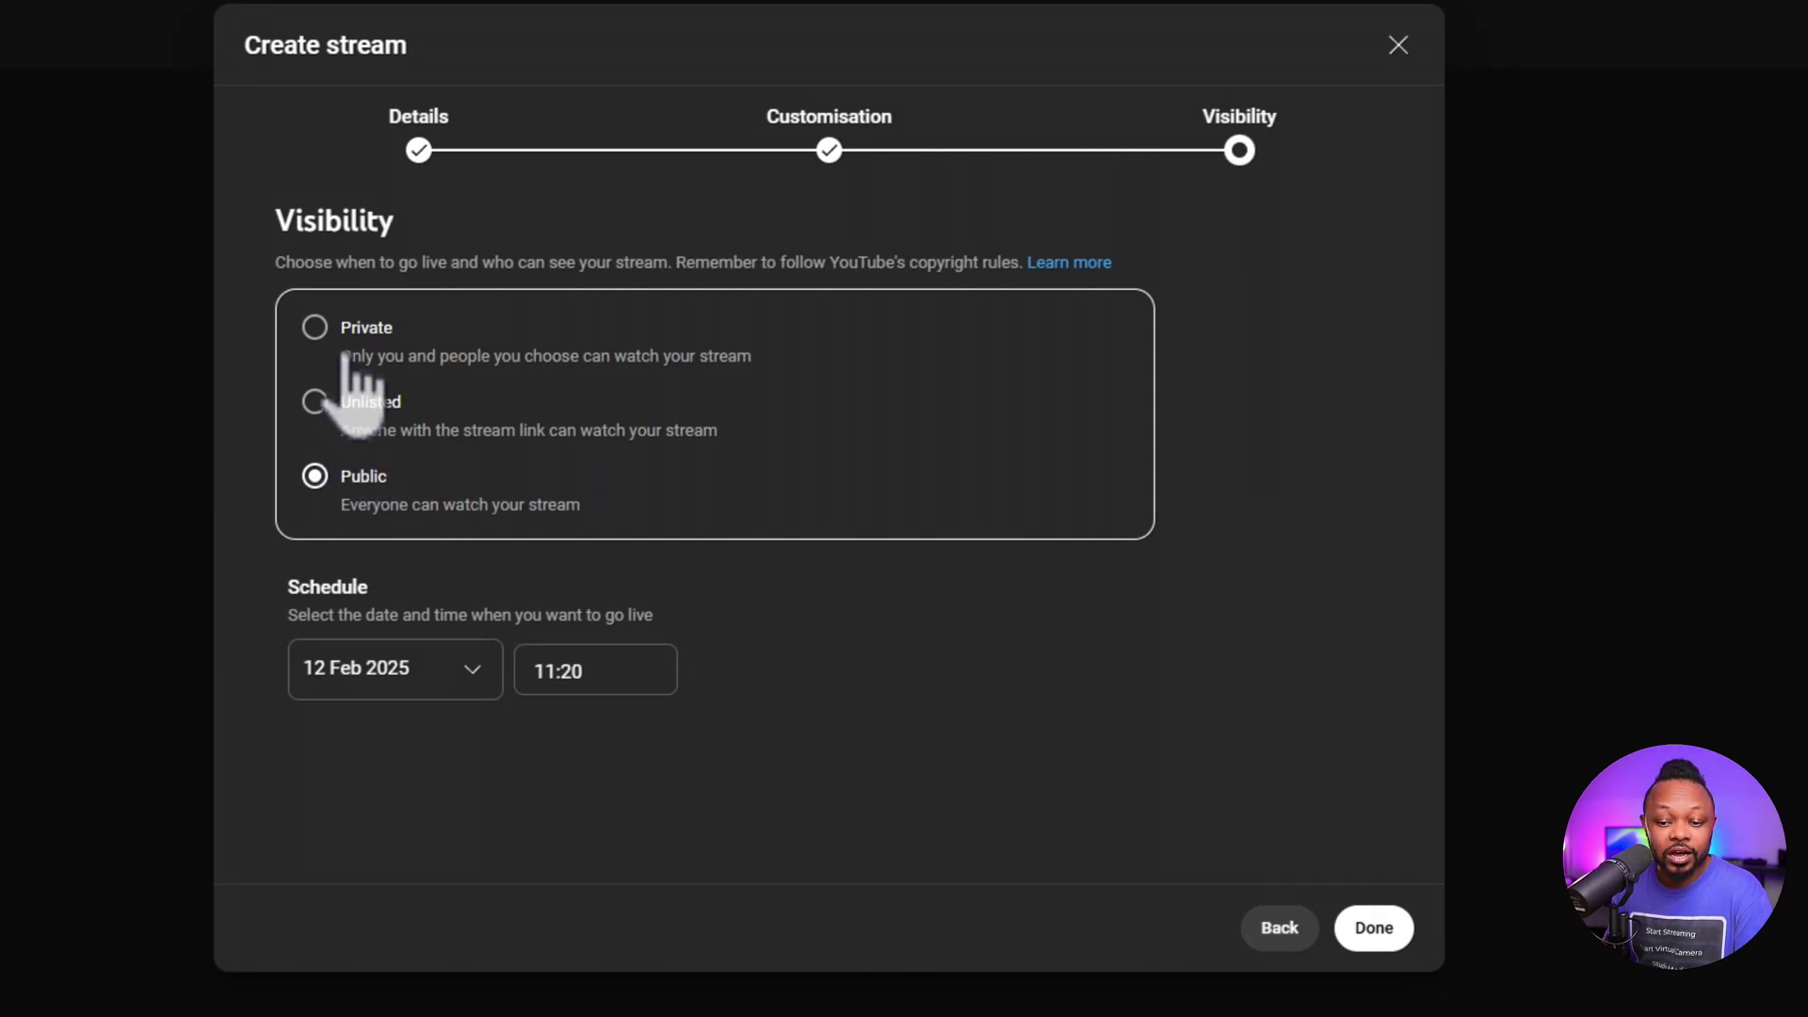
{"action": "left_click", "coordinate": [349, 405]}
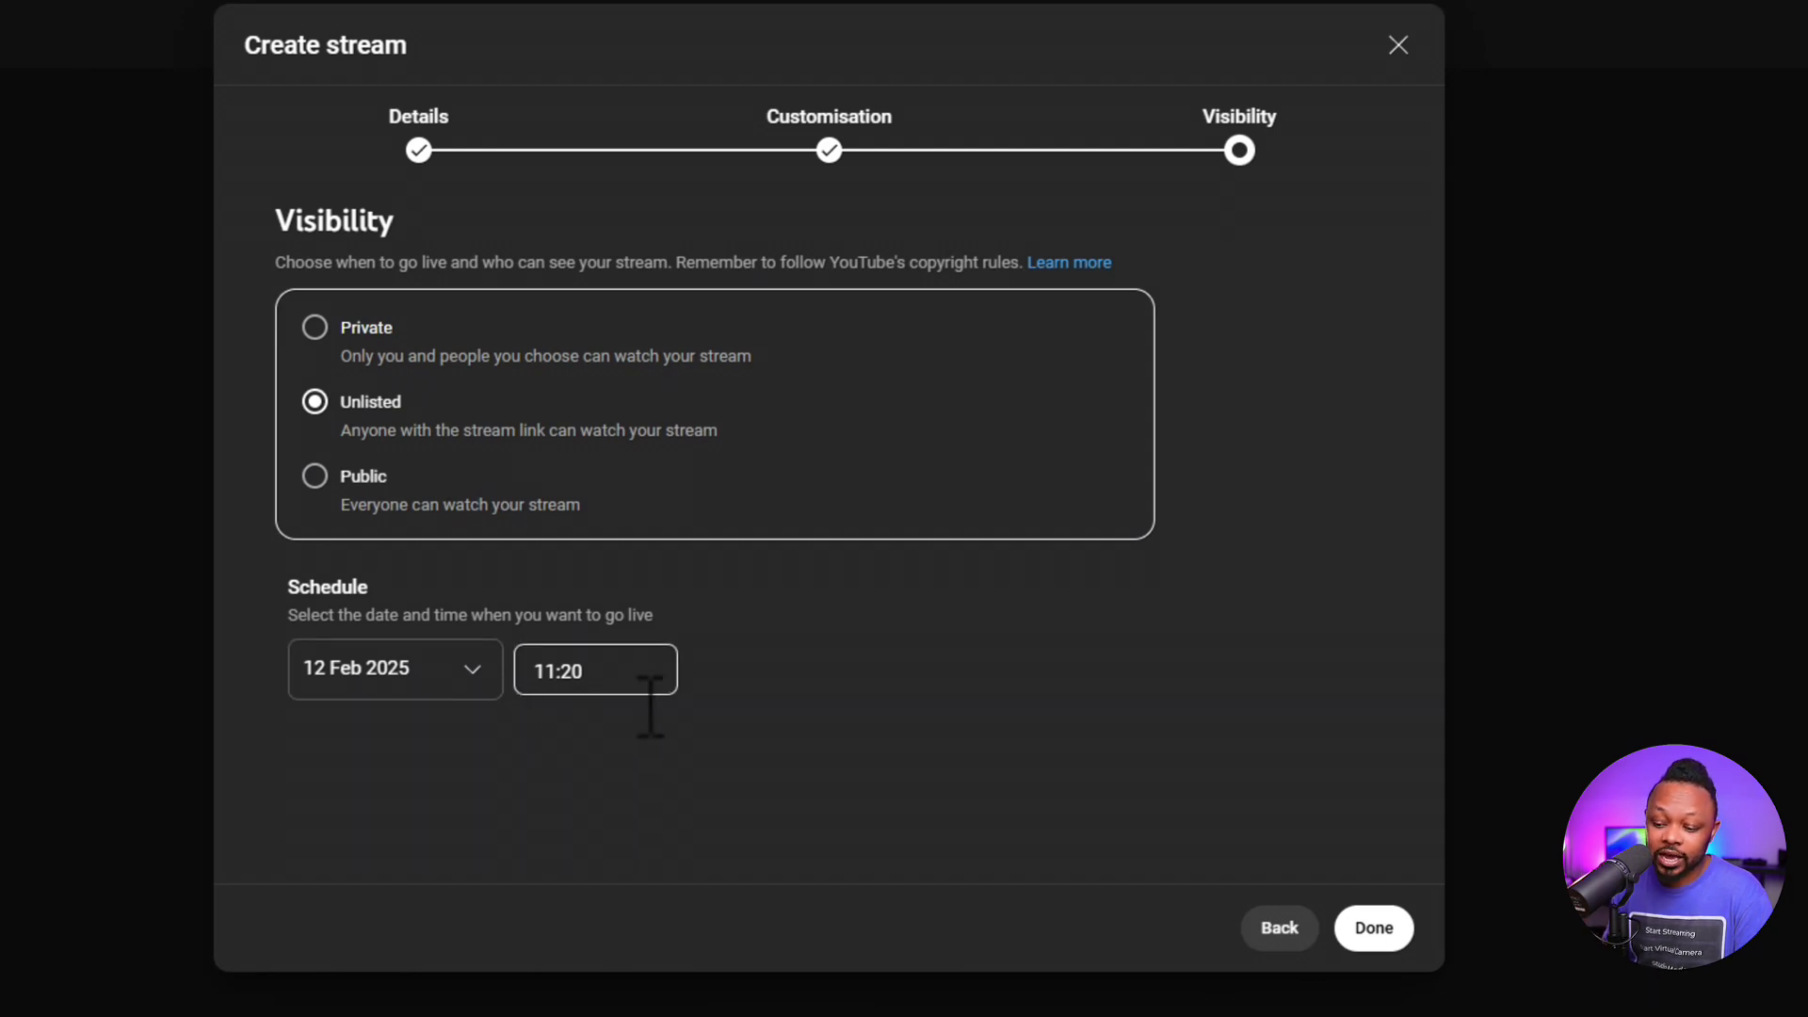
{"action": "left_click", "coordinate": [1377, 932]}
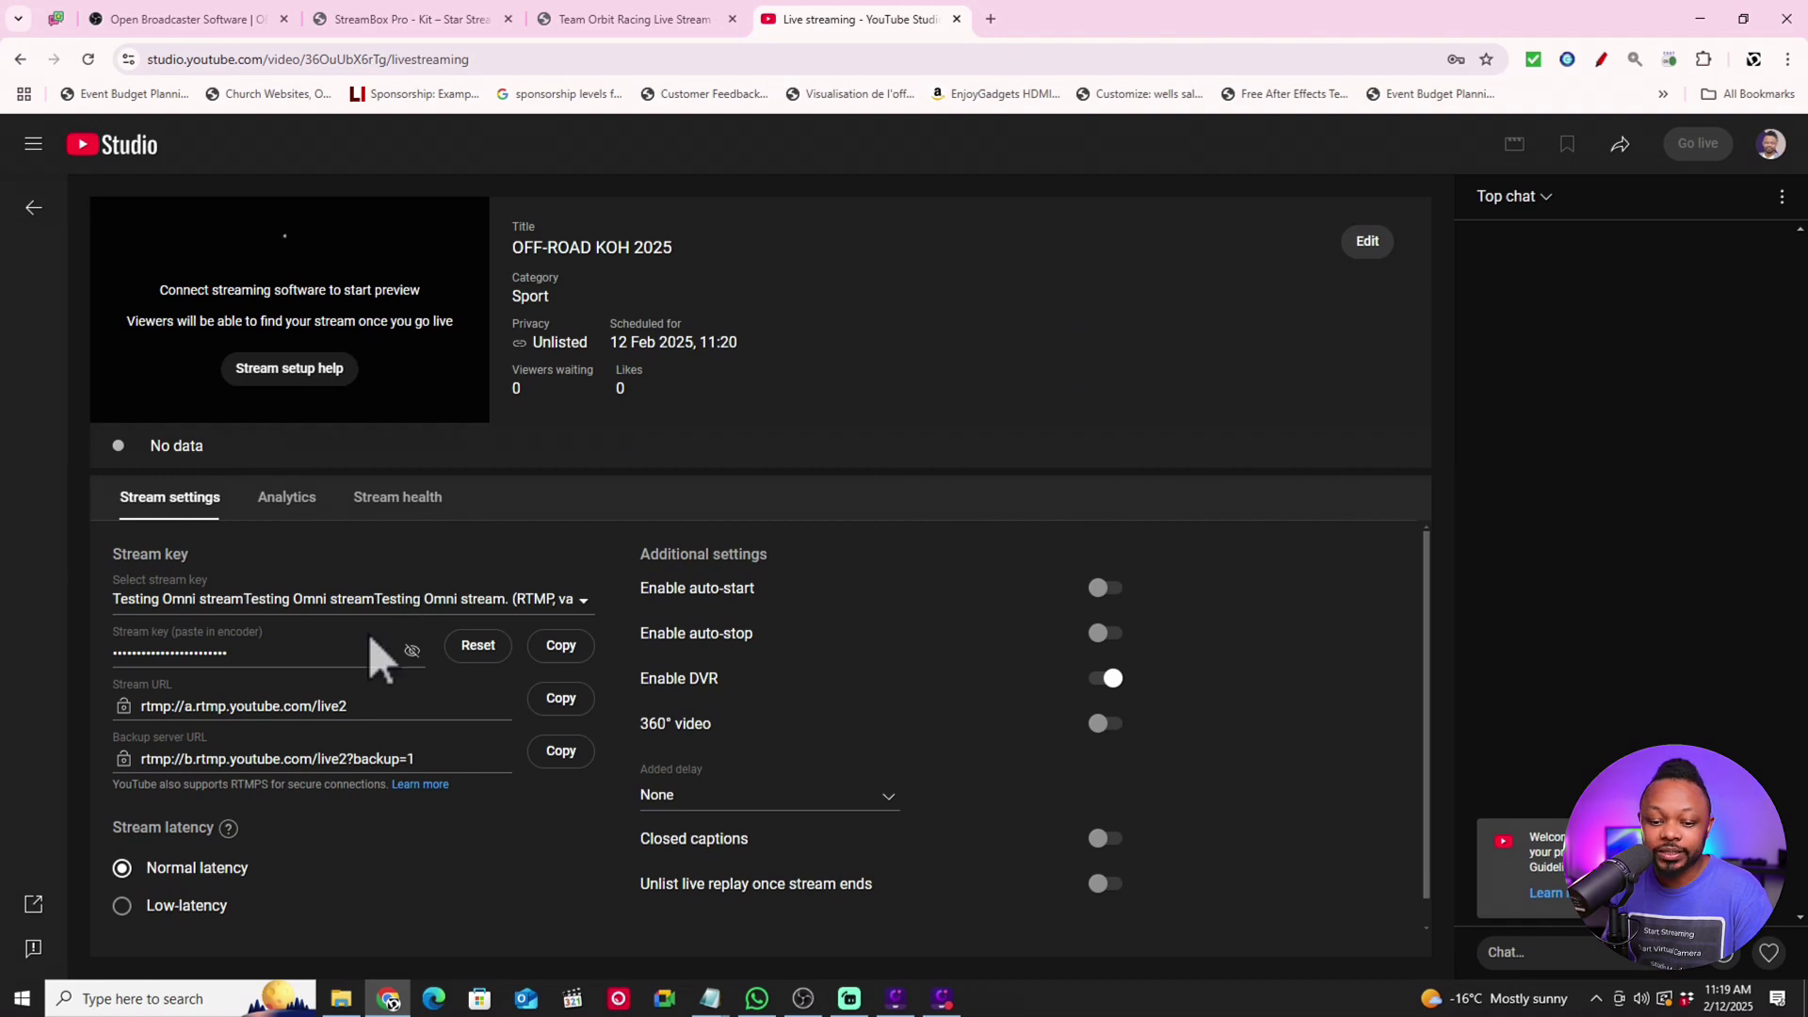
Step: Copy the stream key from the new stream's settings
{"action": "scroll", "coordinate": [375, 688], "scroll_direction": "down", "scroll_amount": 1}
{"action": "scroll", "coordinate": [375, 687], "scroll_direction": "up", "scroll_amount": 1}
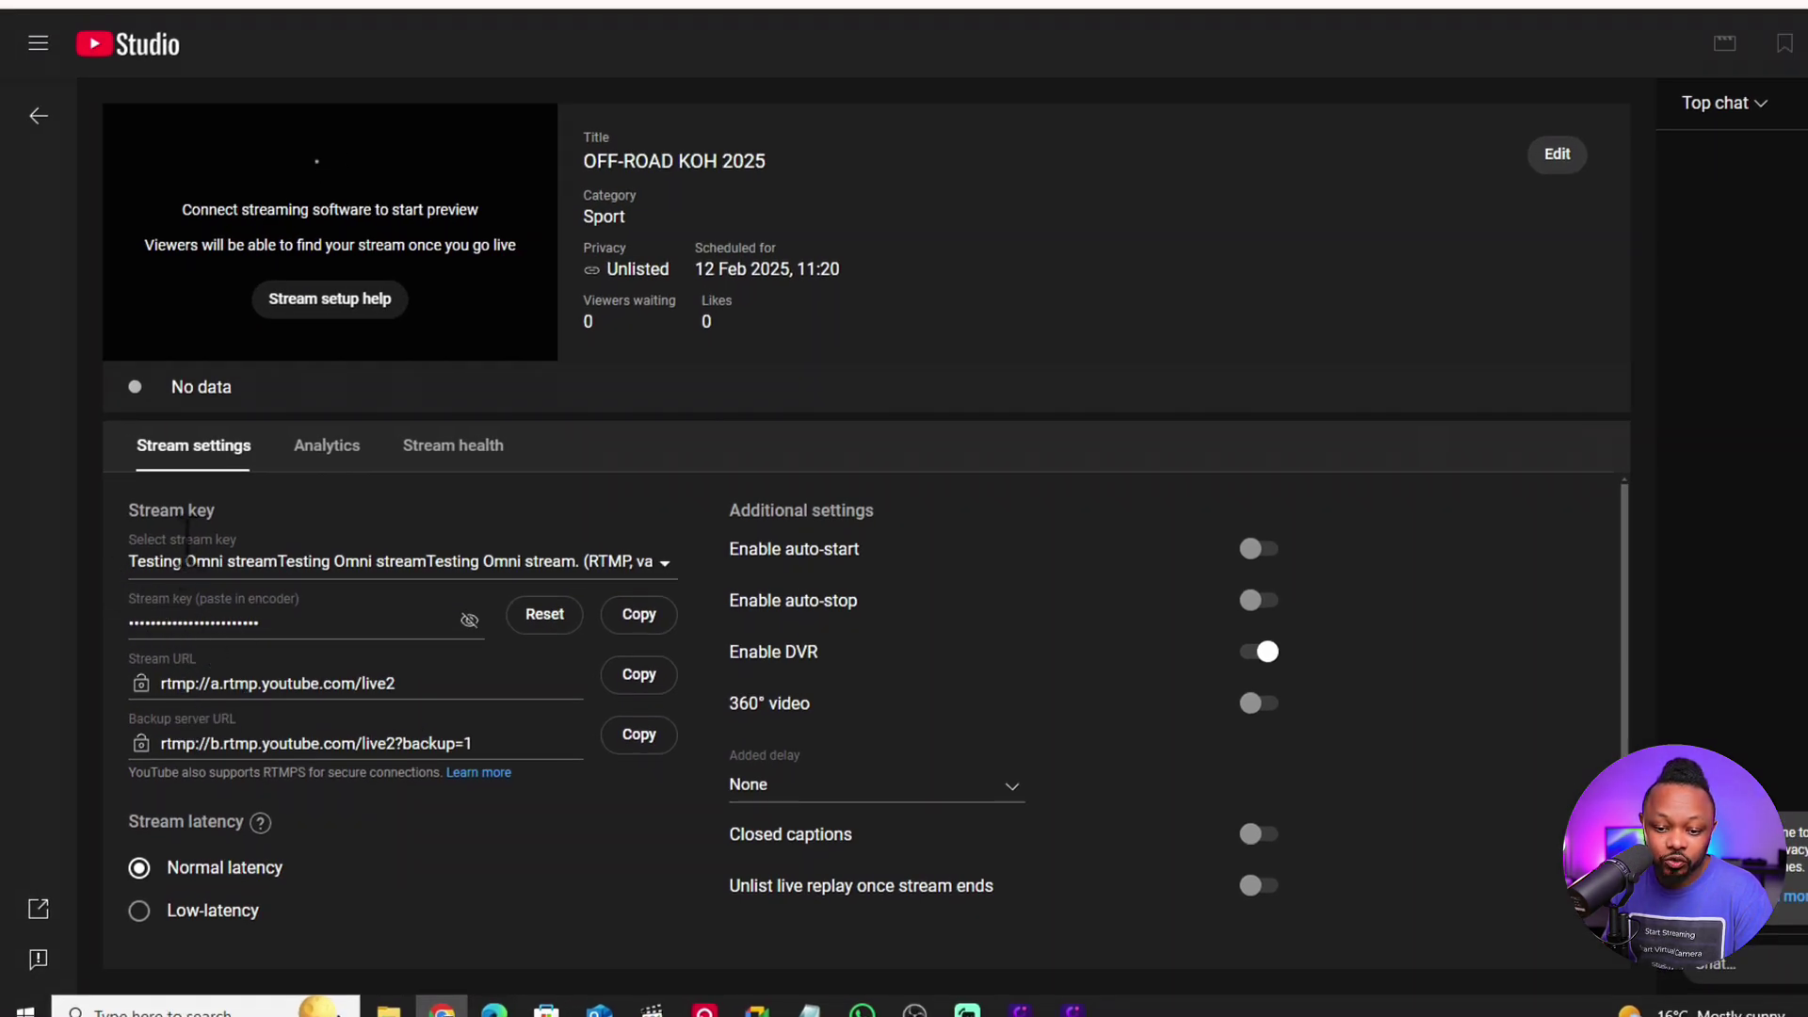
{"action": "left_click", "coordinate": [671, 624]}
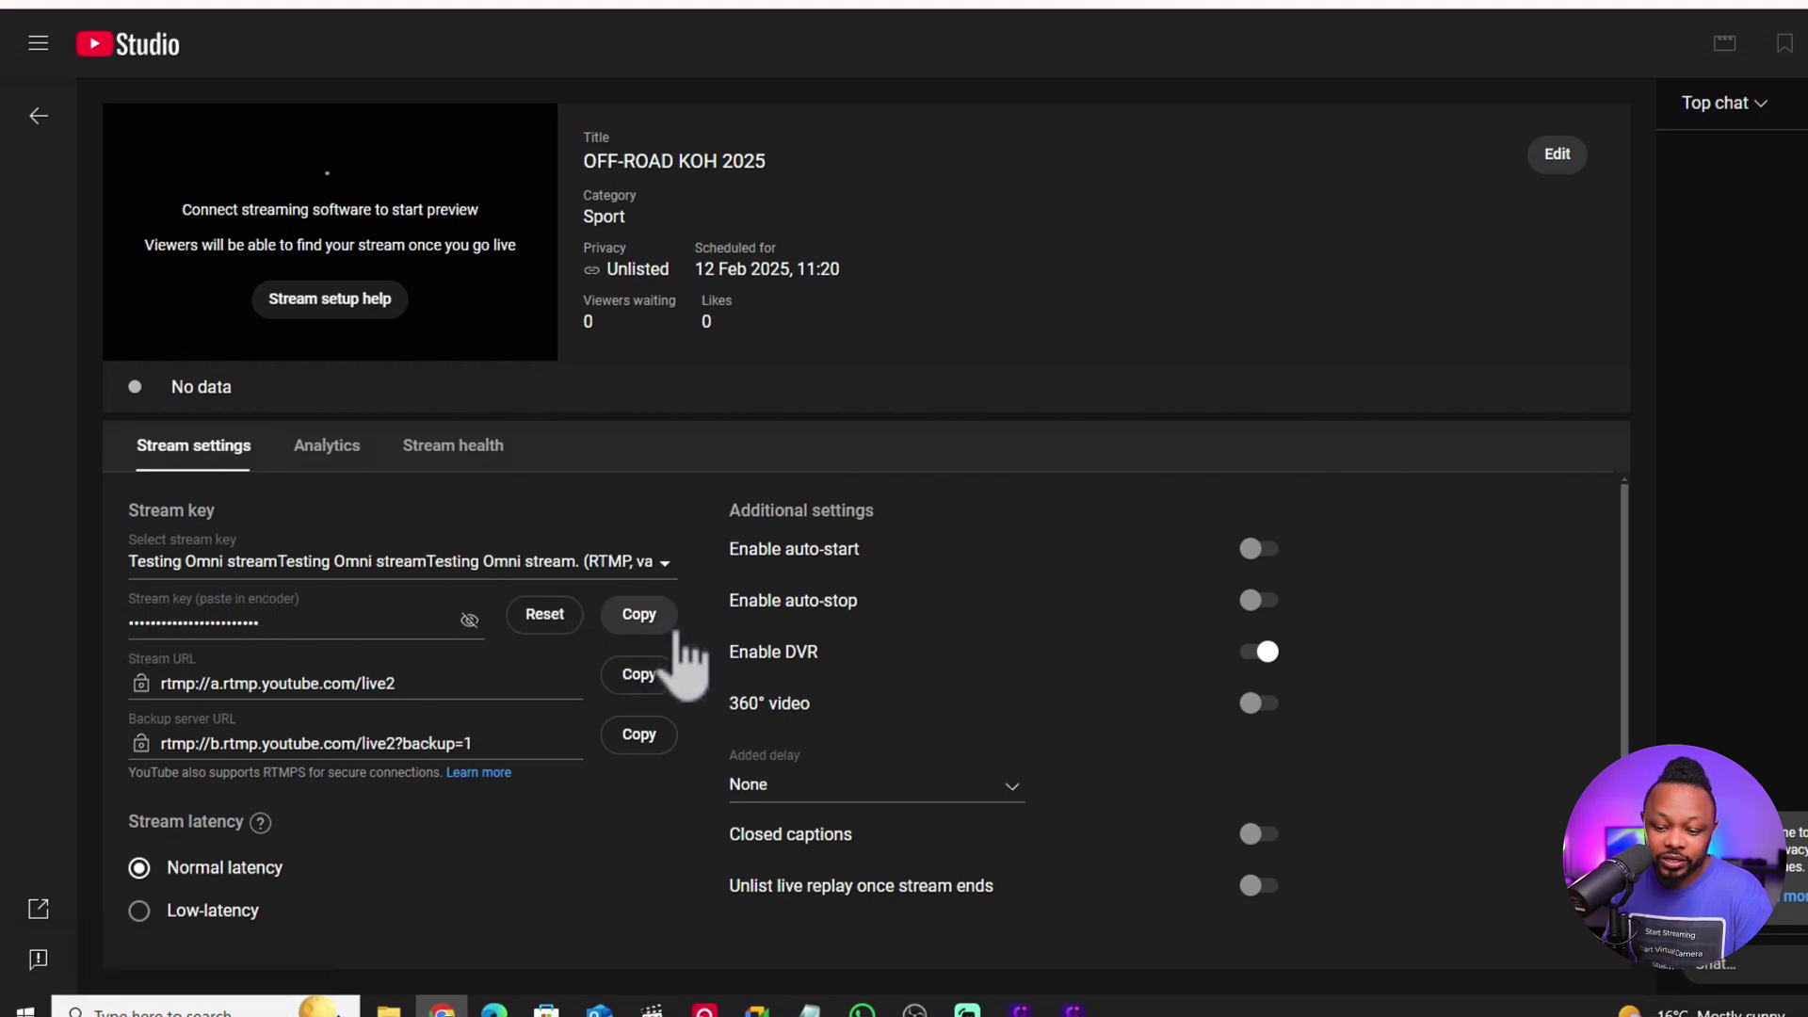
Step: Switch to OBS and open its Stream settings, keeping YouTube - RTMPS as the service
{"action": "left_click", "coordinate": [914, 1006]}
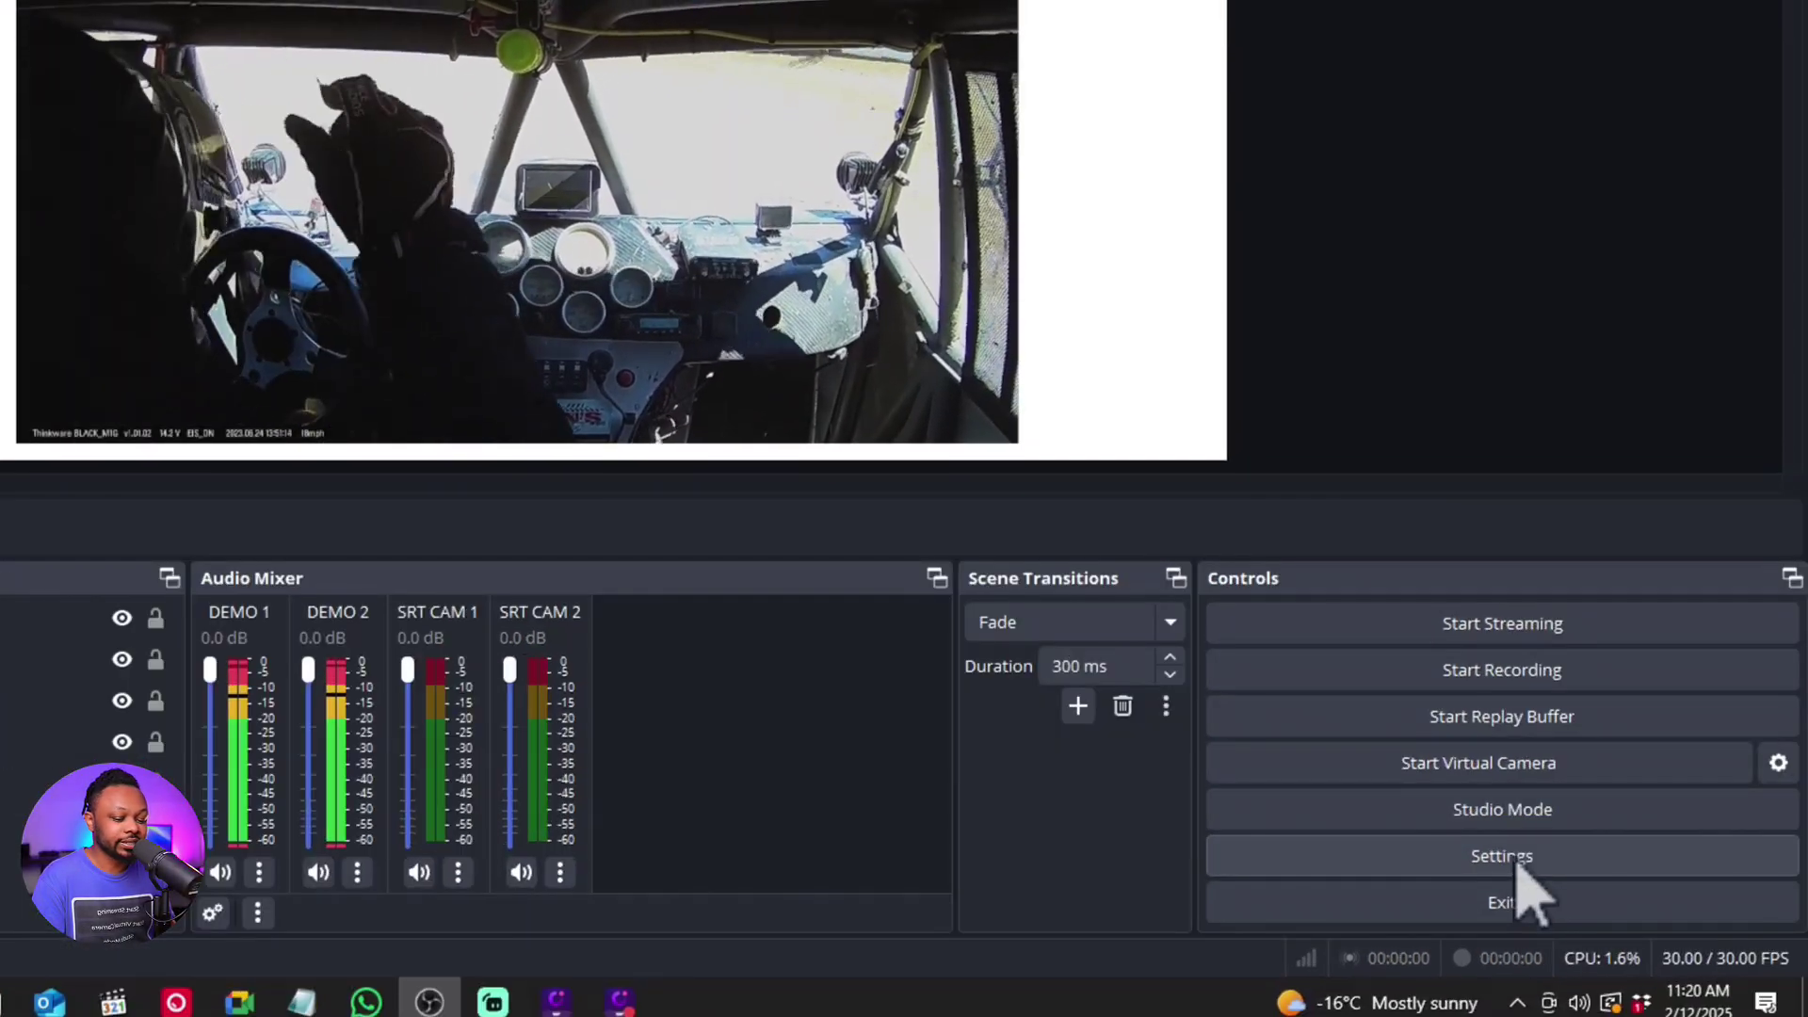
{"action": "left_click", "coordinate": [1506, 859]}
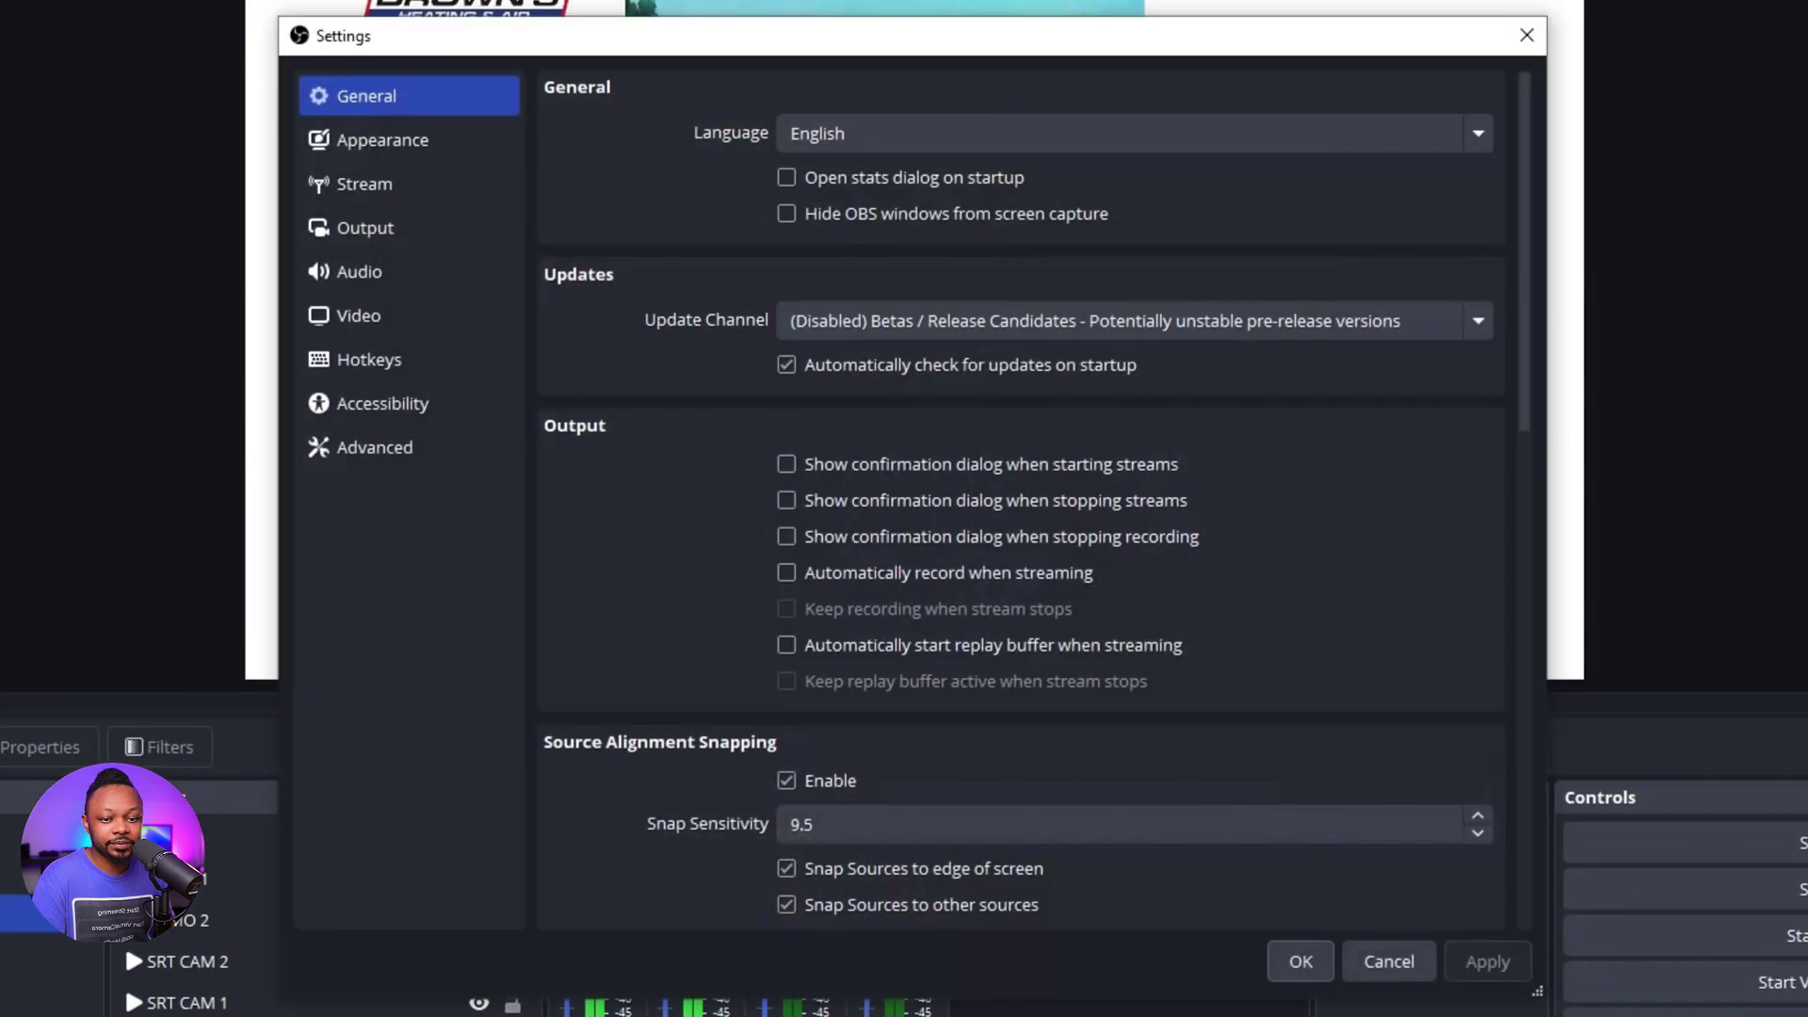
{"action": "left_click", "coordinate": [424, 189]}
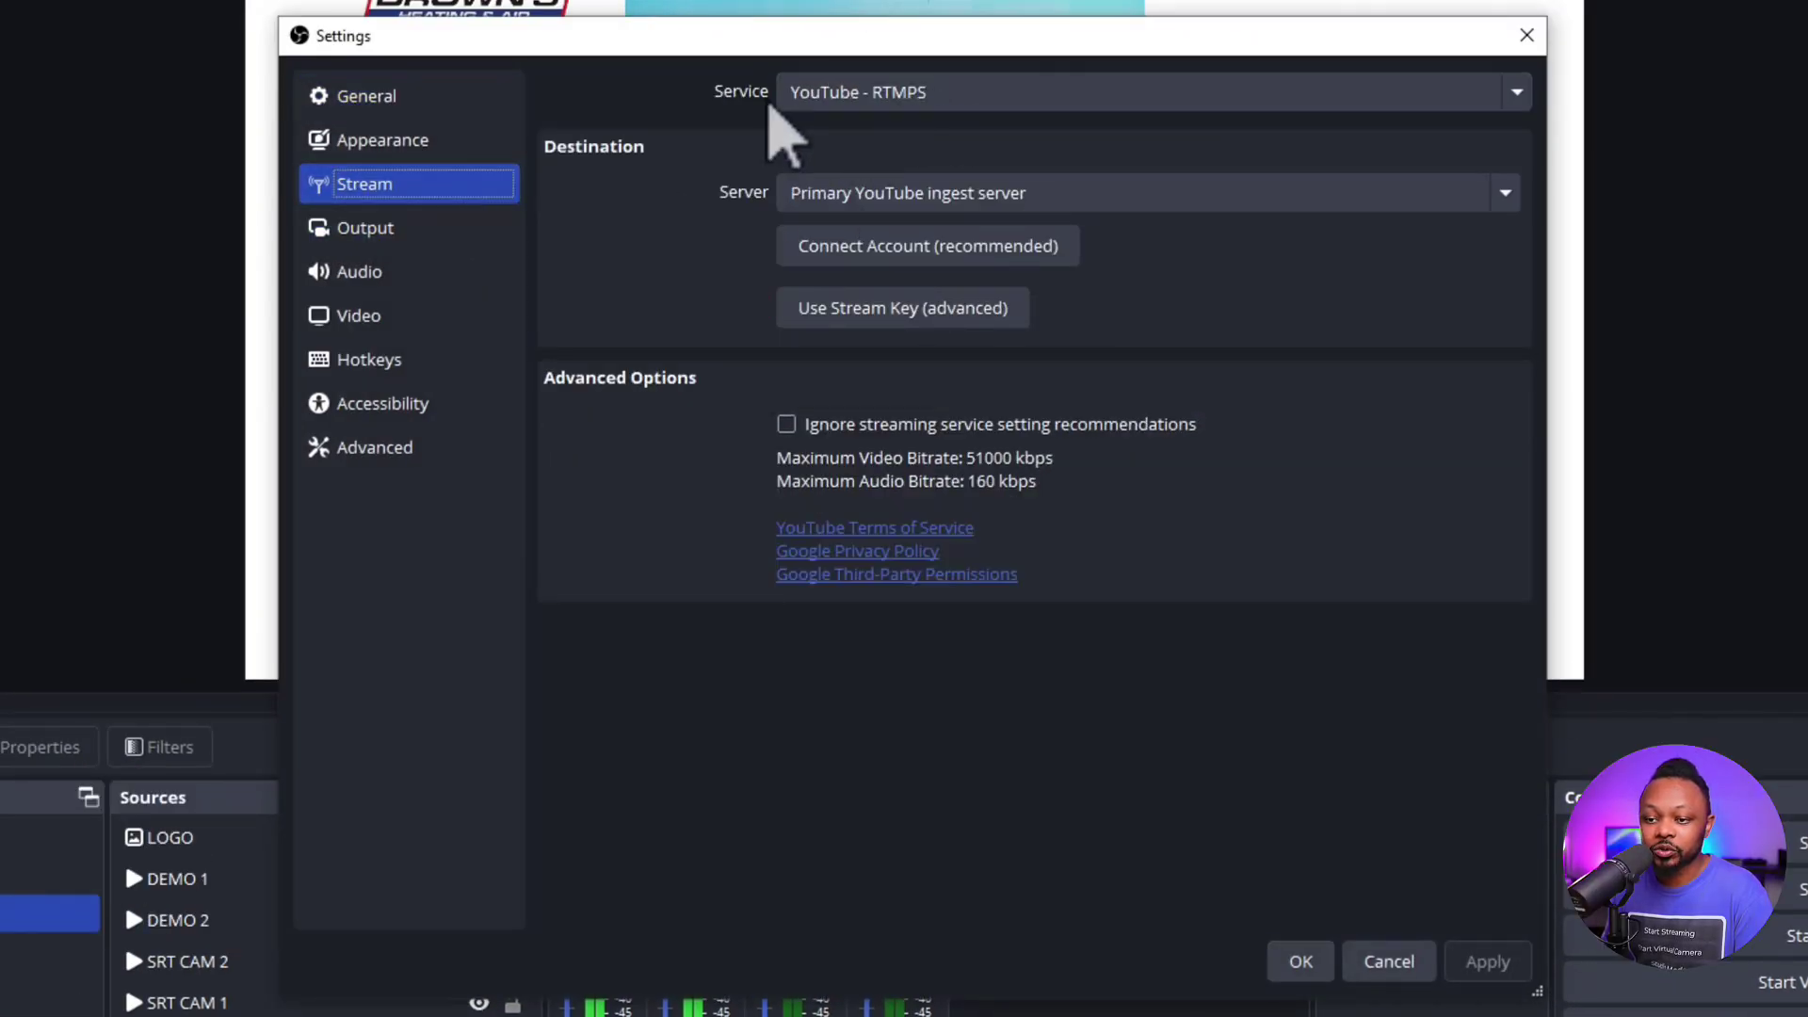
{"action": "left_click", "coordinate": [871, 94]}
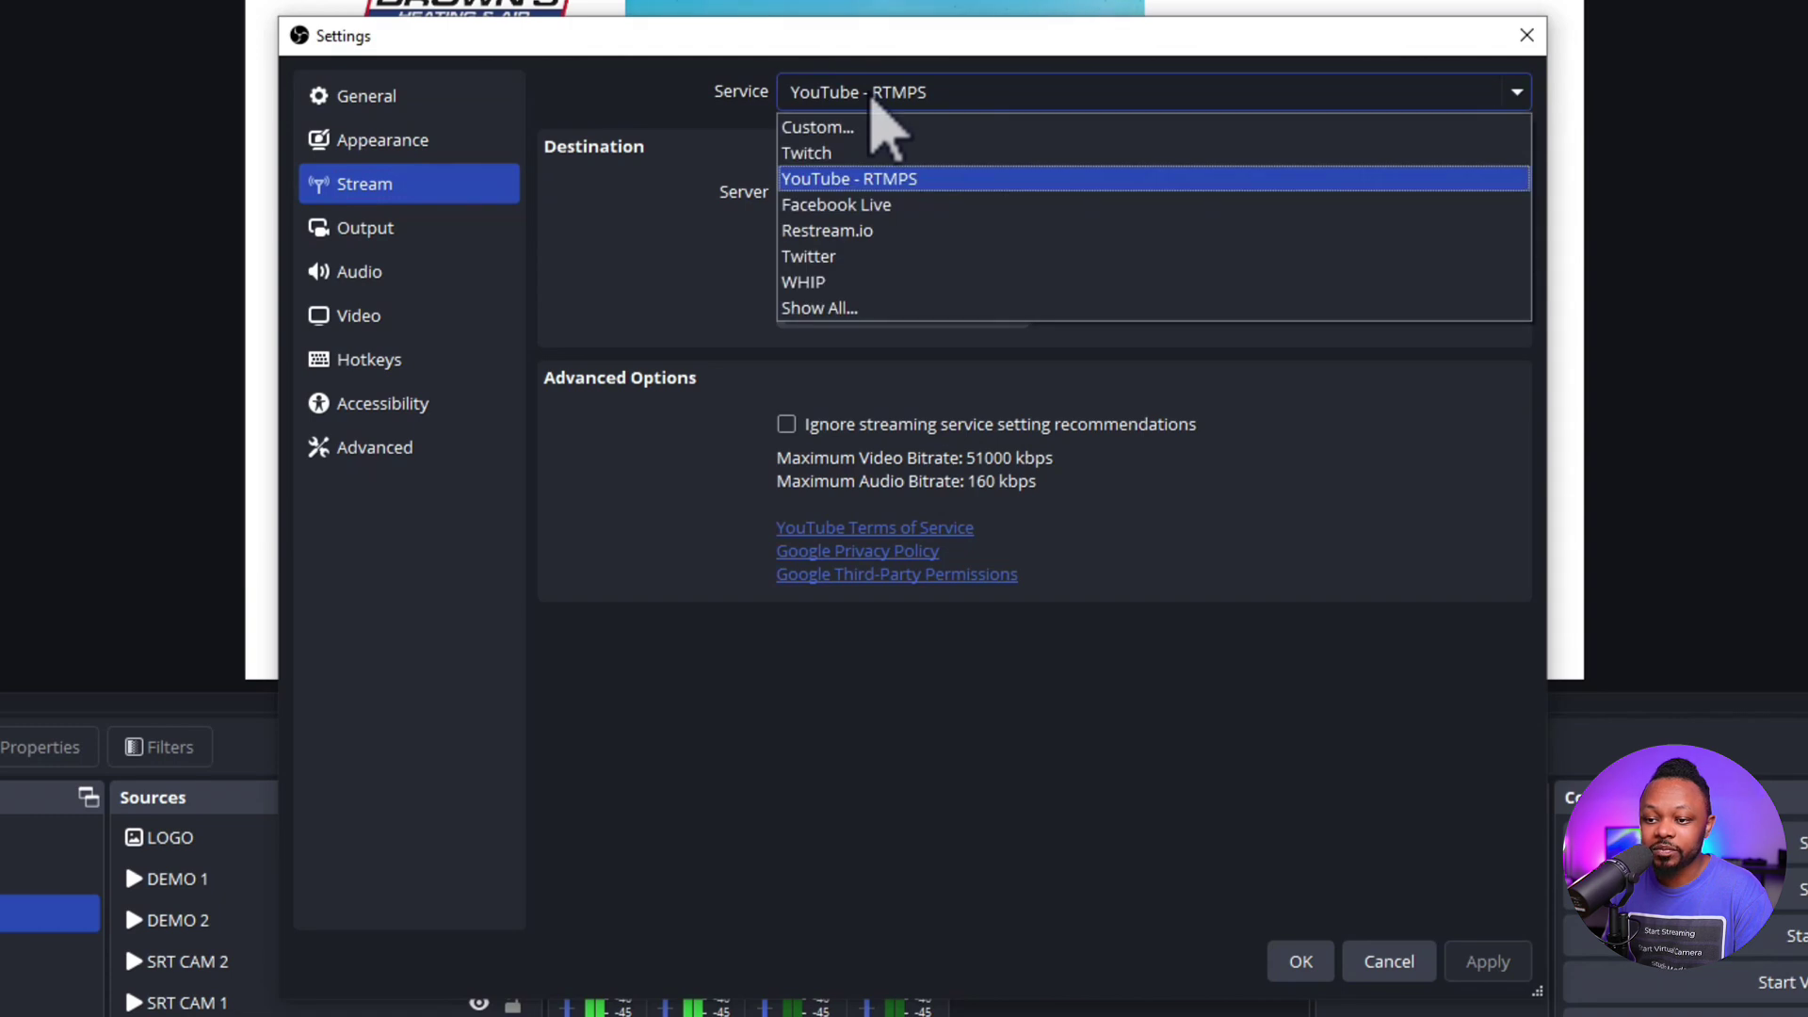
{"action": "left_click", "coordinate": [873, 99]}
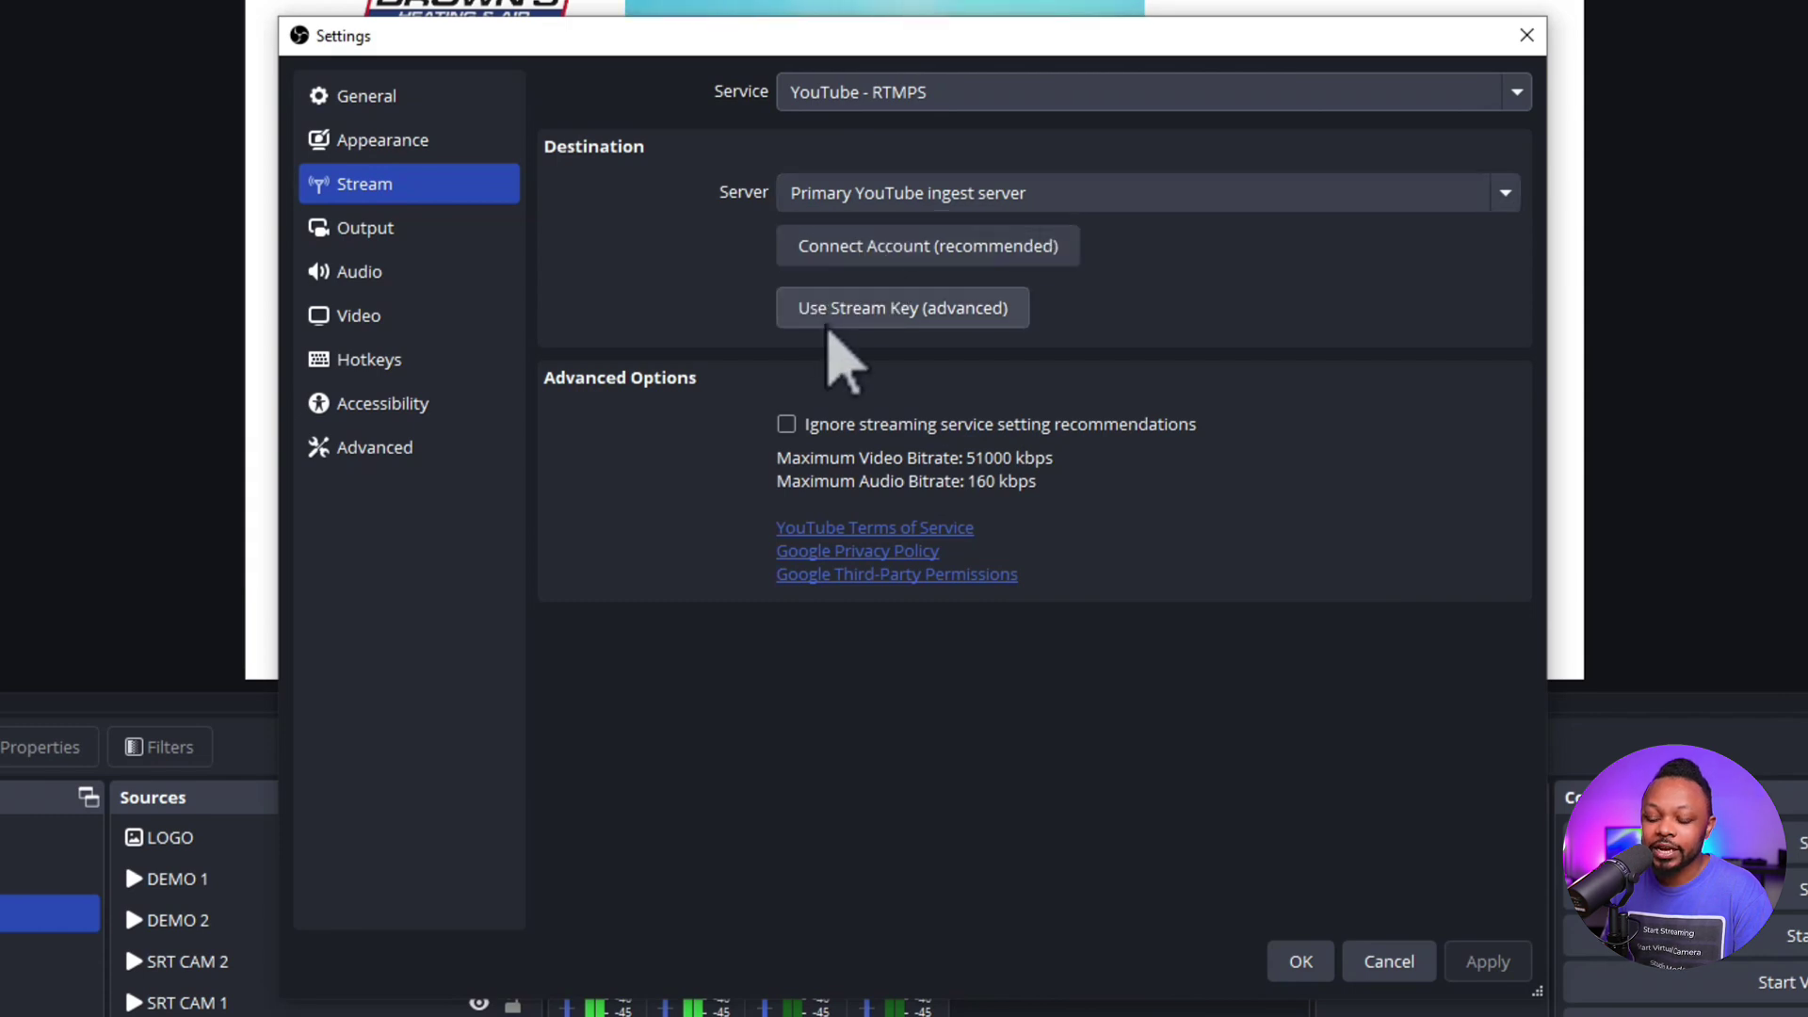
Step: Replace the existing stream key with the copied YouTube stream key and apply the change
{"action": "left_click", "coordinate": [869, 313]}
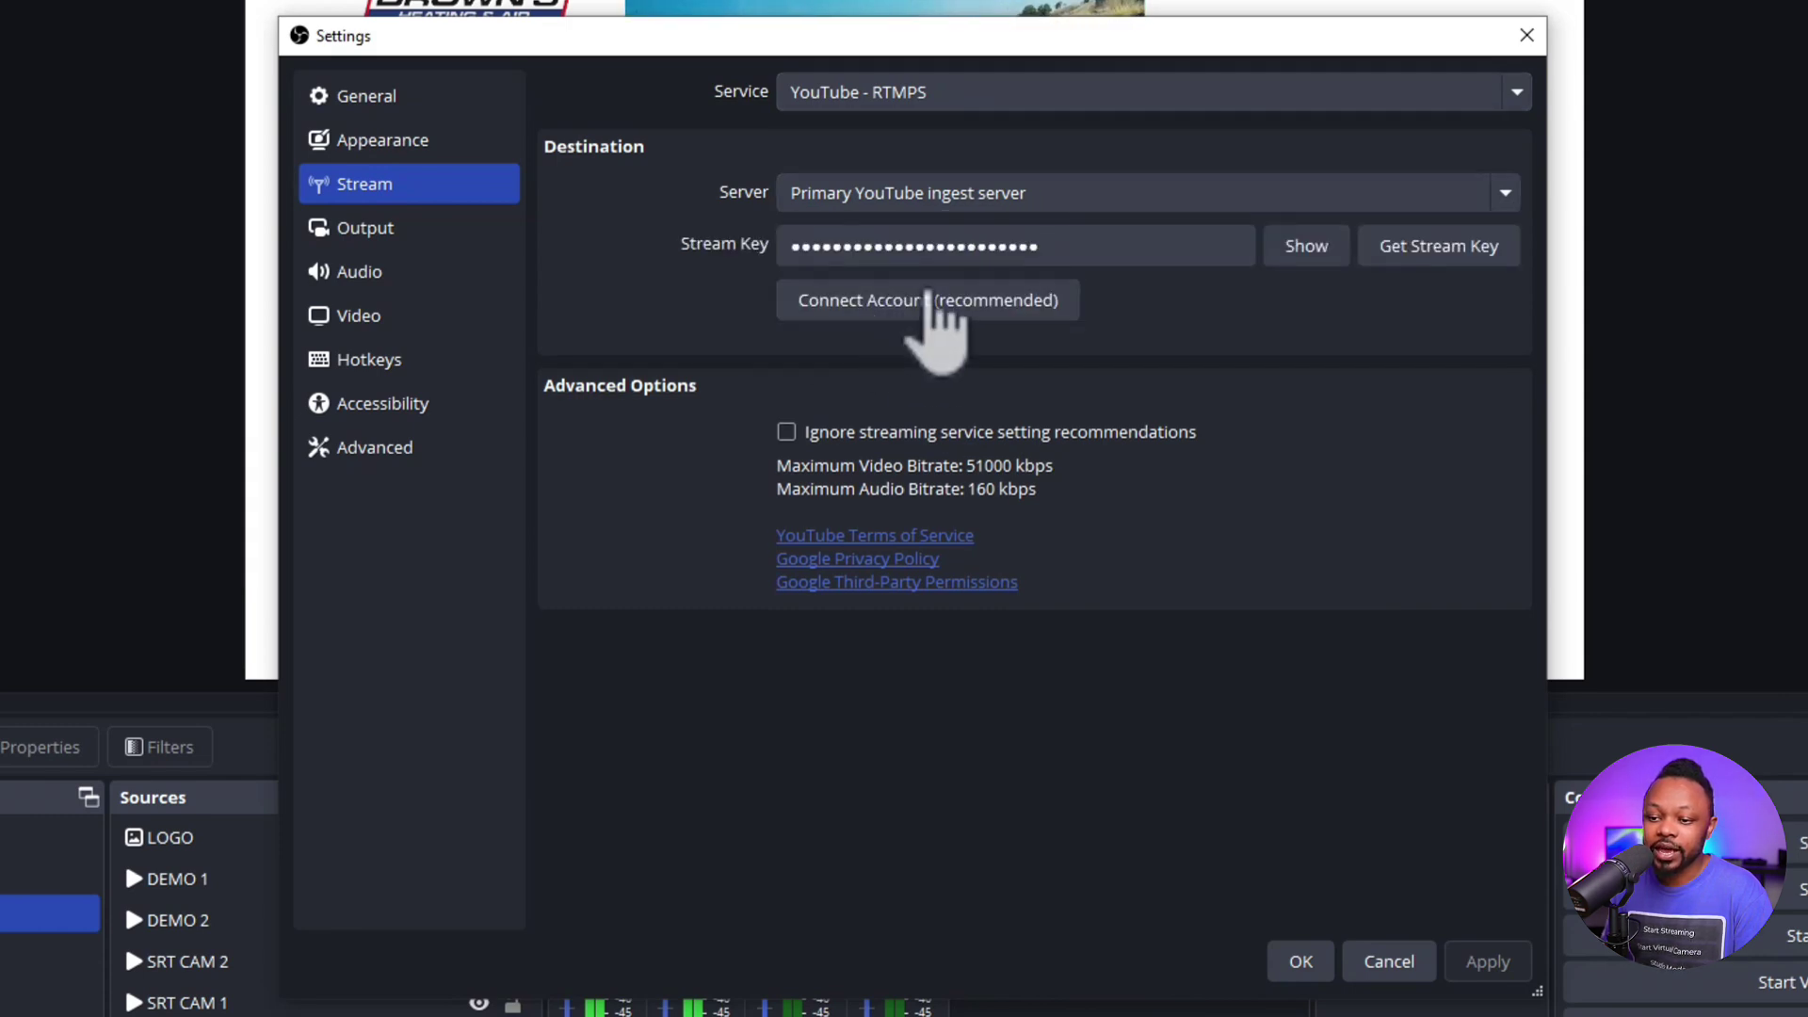
{"action": "left_click_drag", "start_coordinate": [1033, 286], "coordinate": [811, 287]}
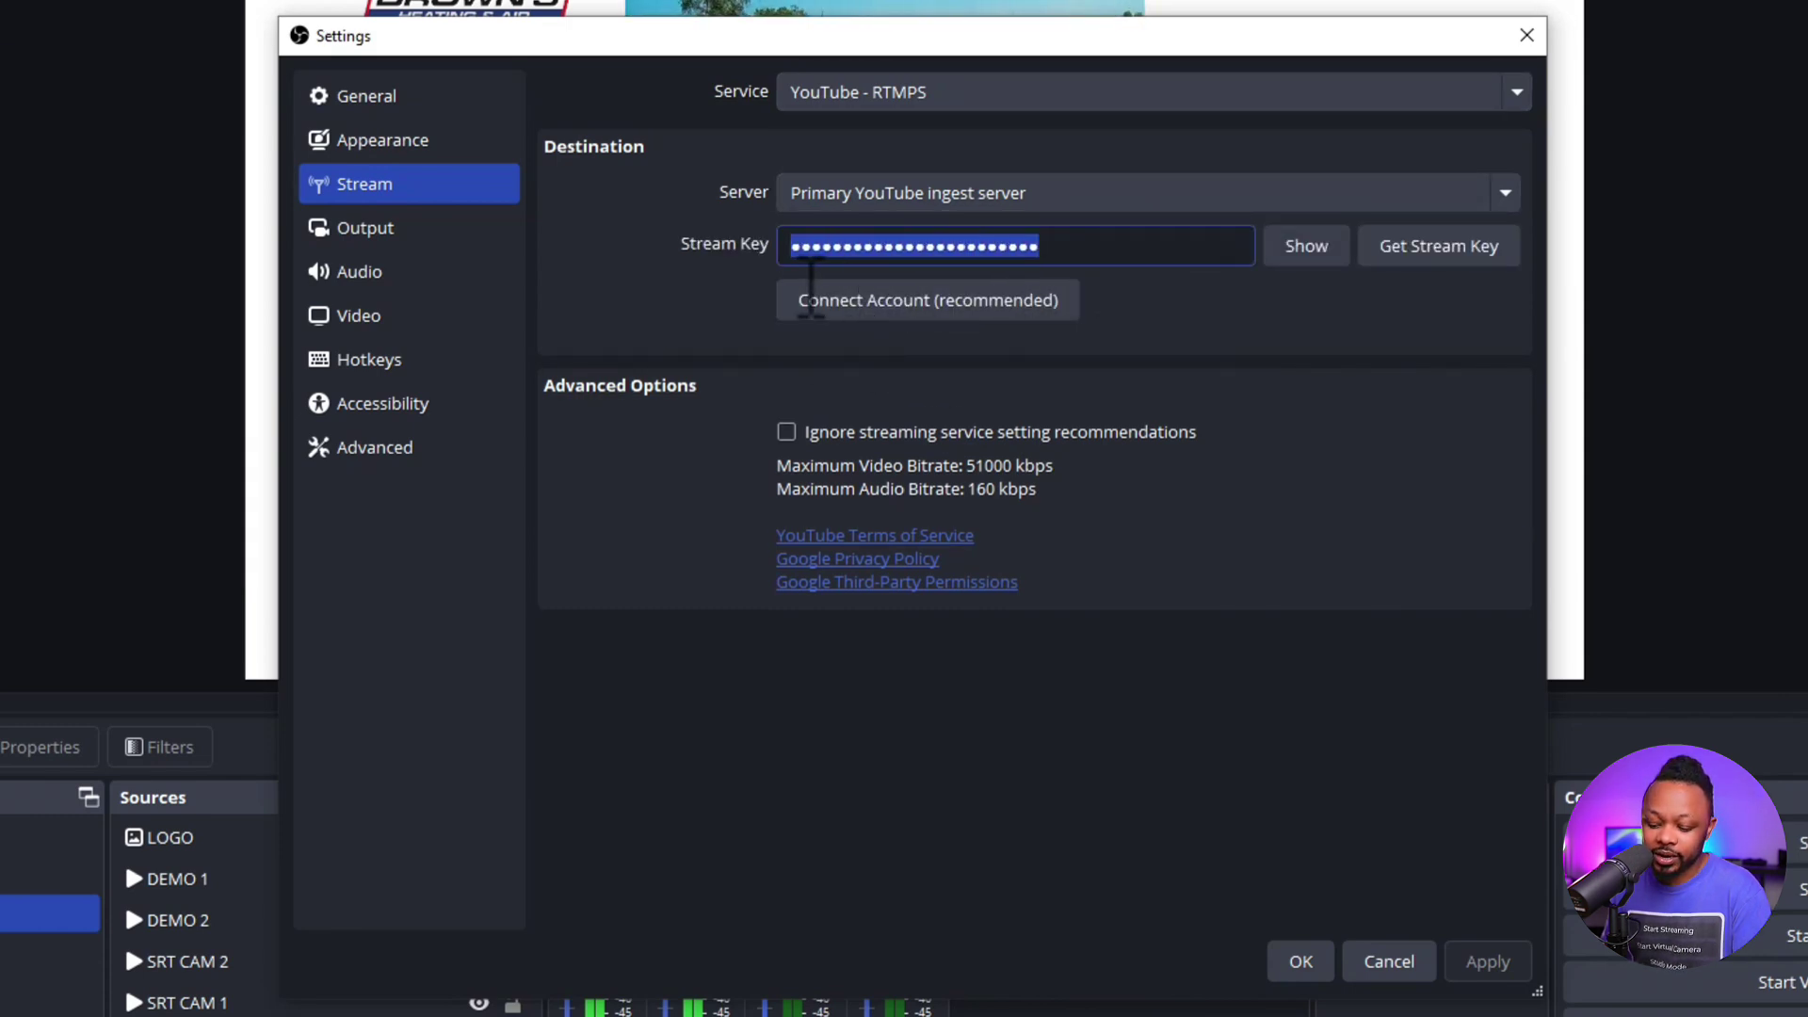
{"action": "key", "text": "BackSpace"}
{"action": "right_click", "coordinate": [853, 252]}
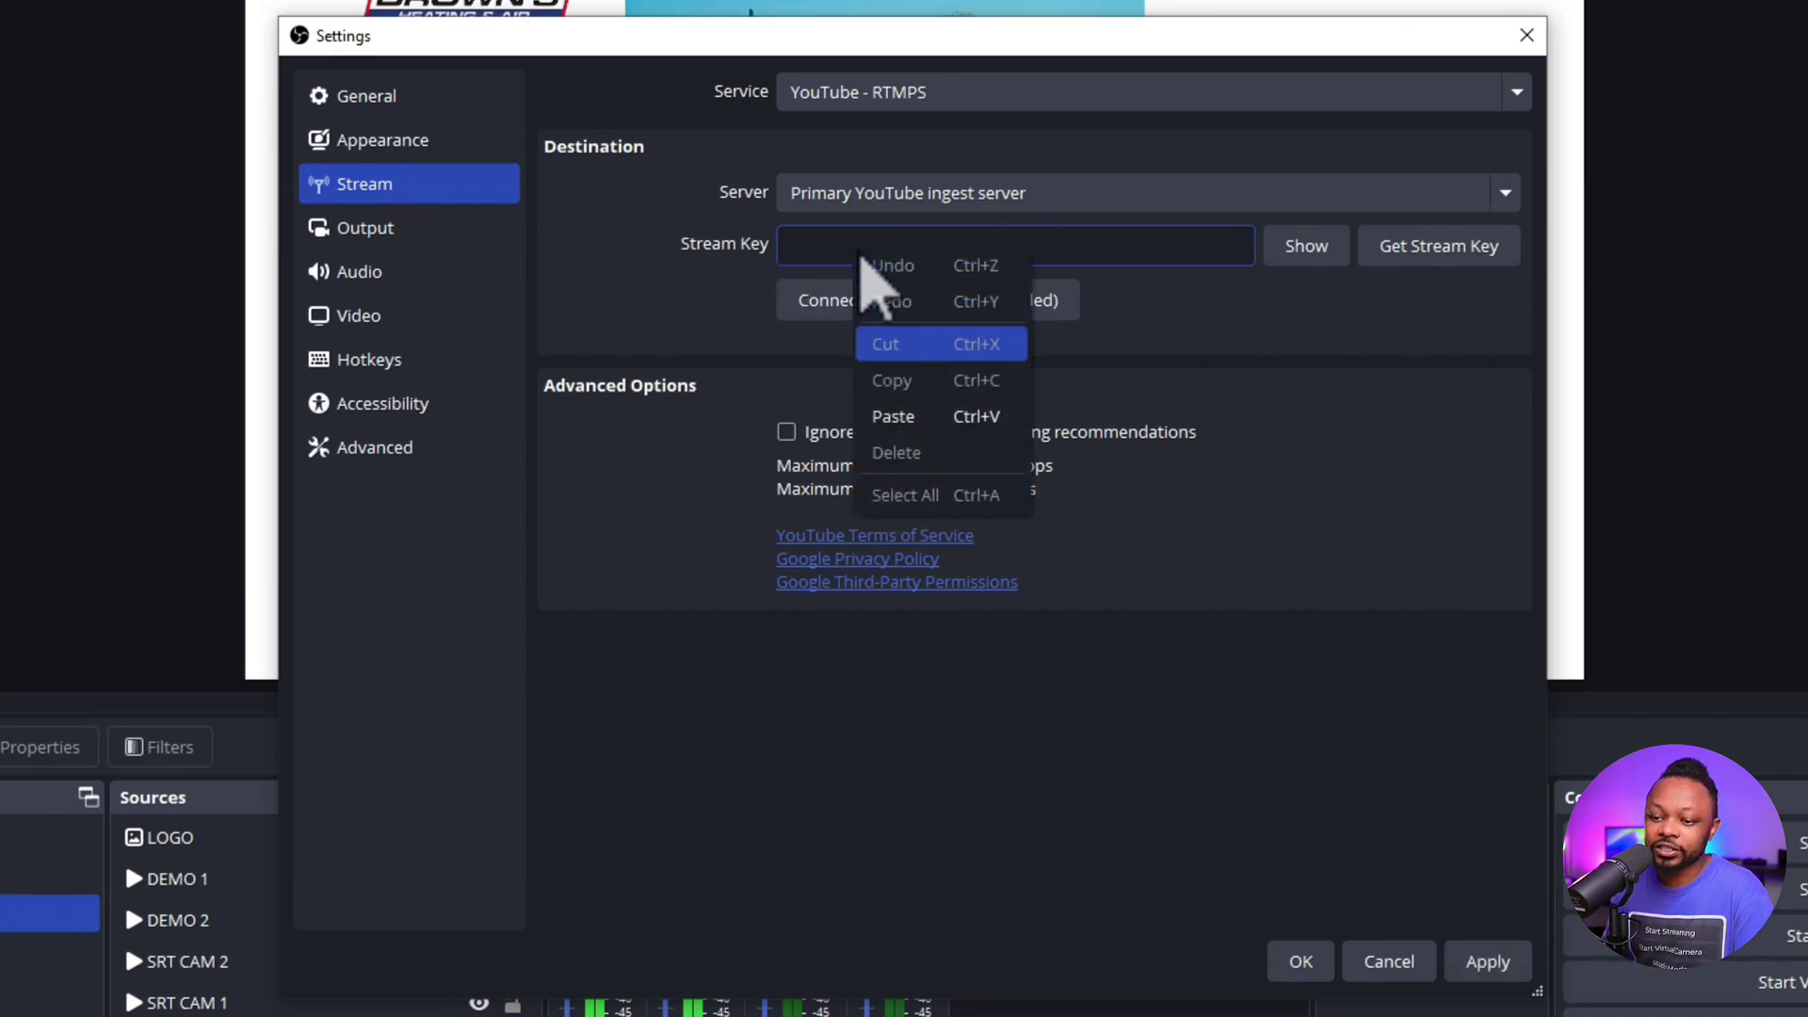
{"action": "left_click", "coordinate": [904, 433]}
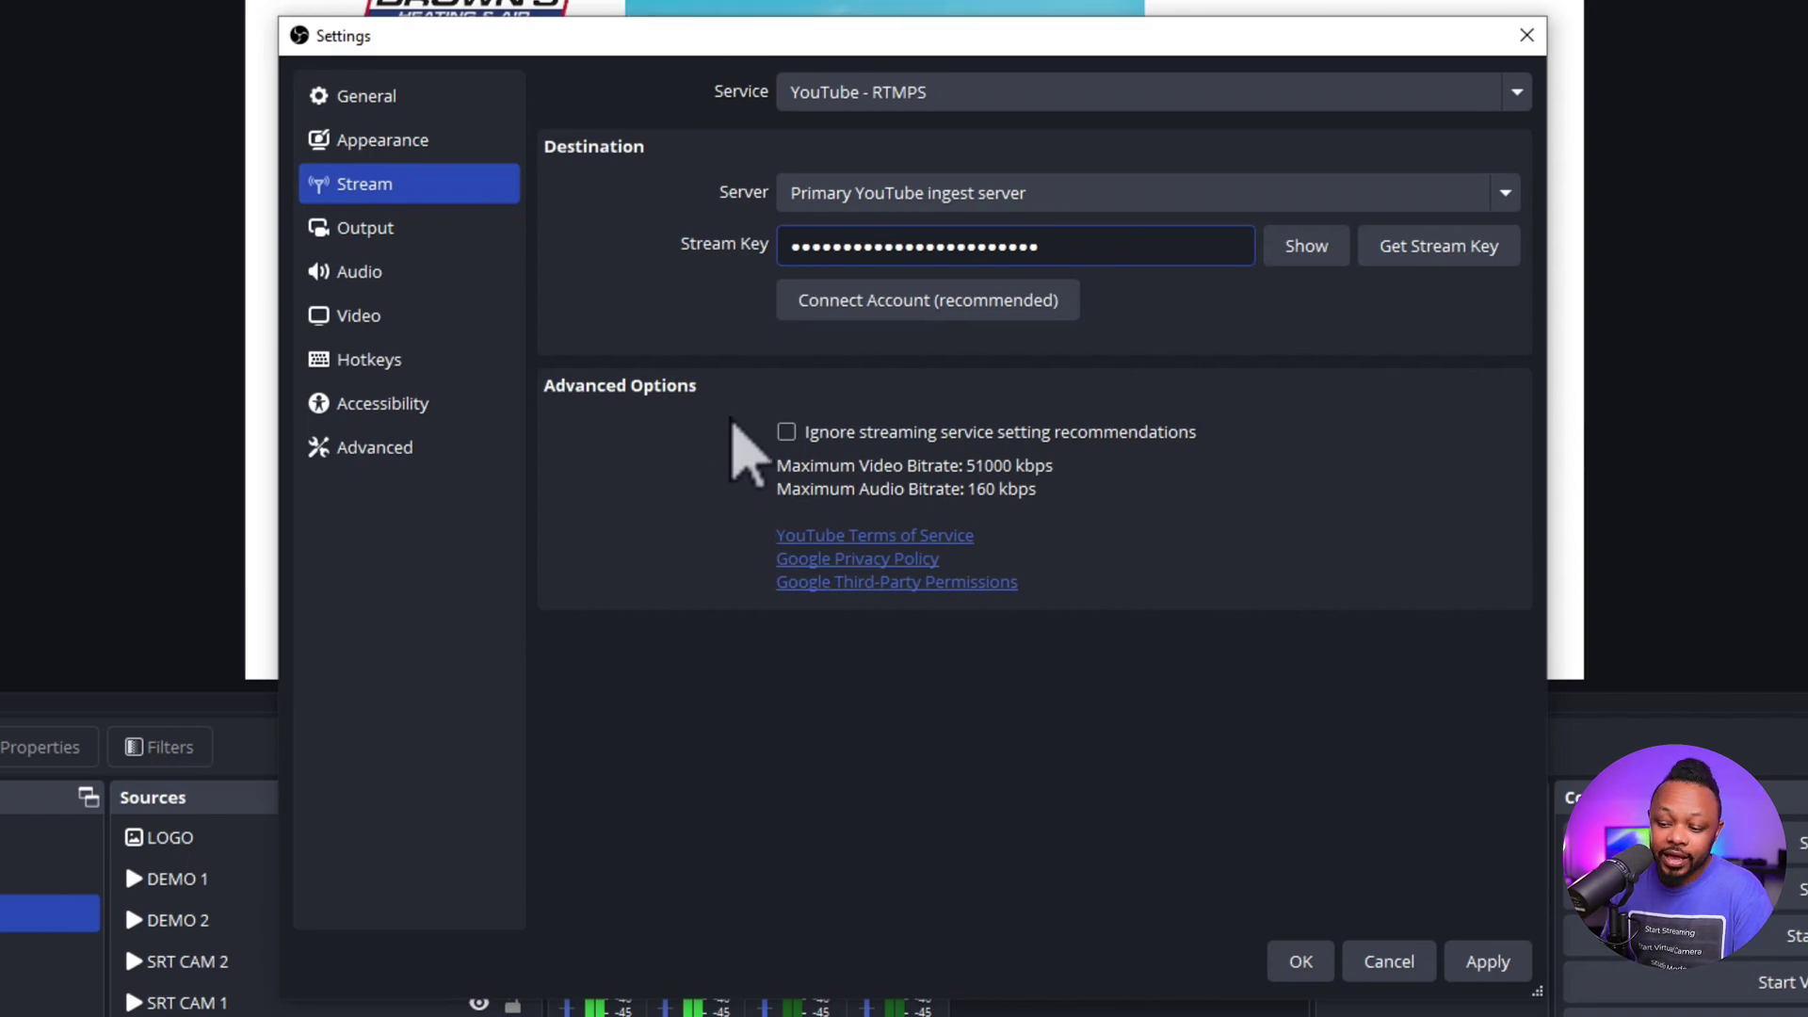
{"action": "left_click", "coordinate": [1468, 956]}
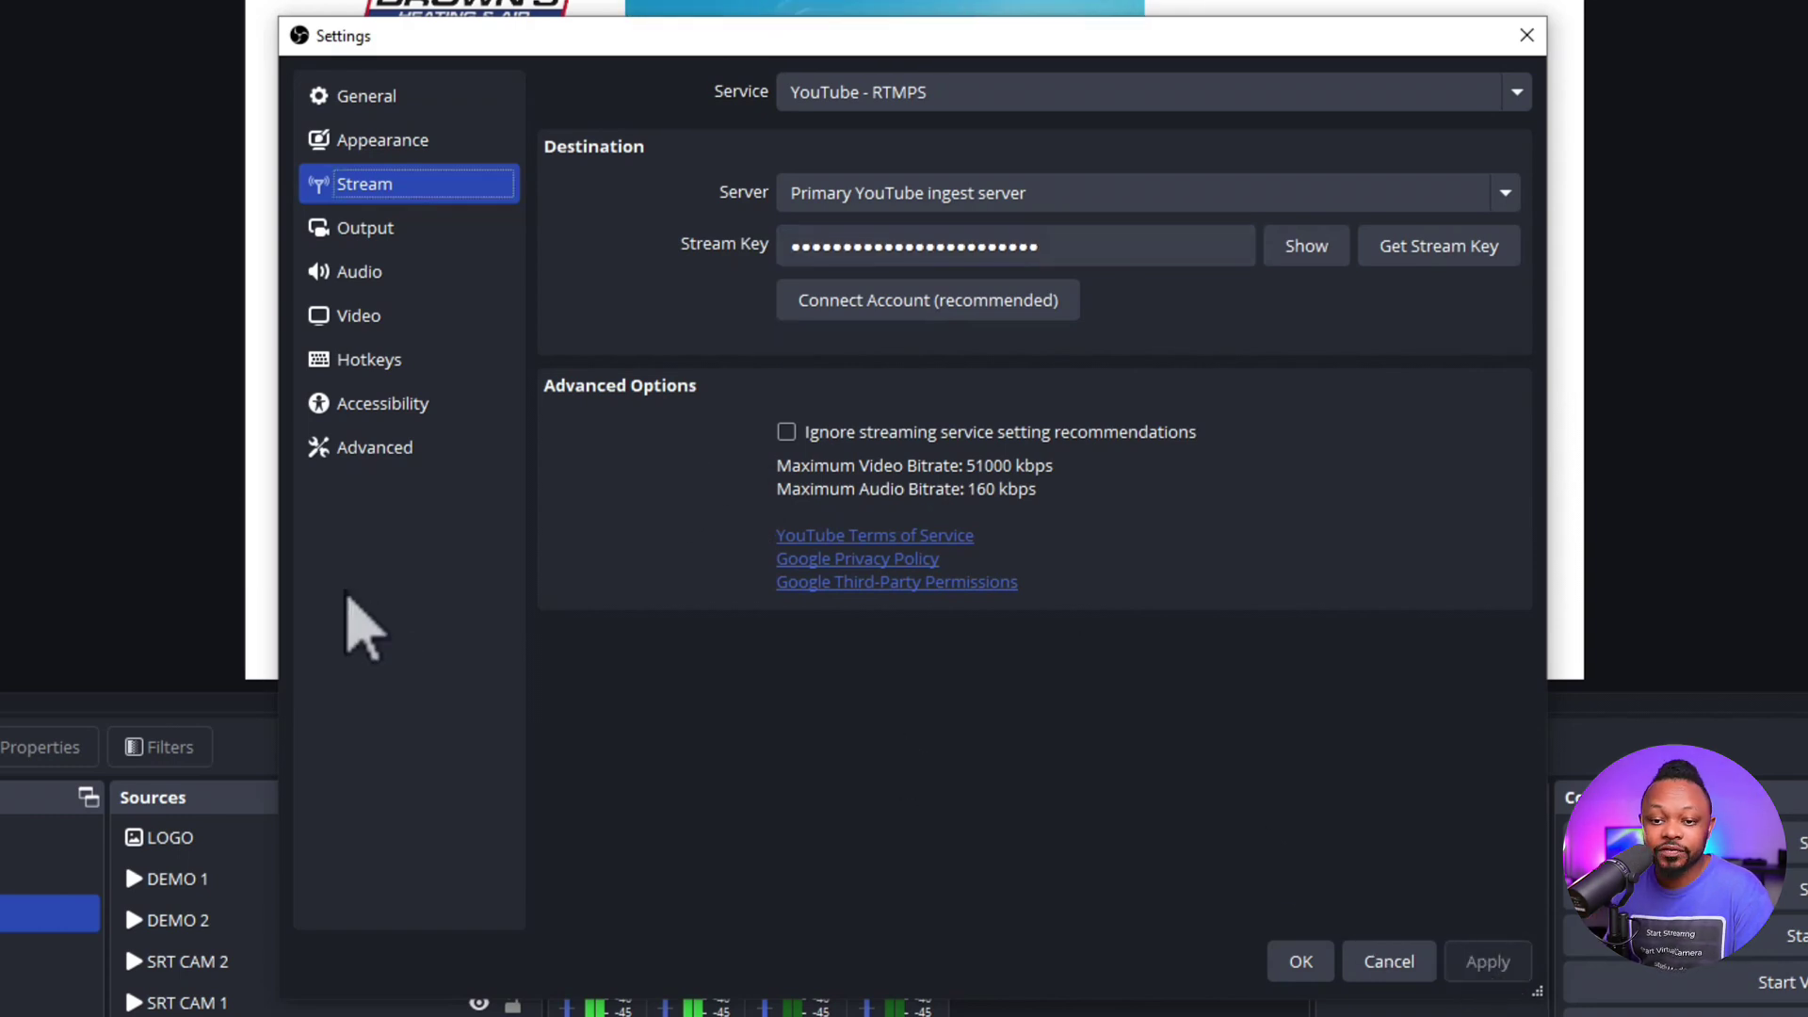
Step: In the Output settings, choose Advanced output mode and NVIDIA NVENC H.264 as the streaming video encoder
{"action": "left_click", "coordinate": [415, 230]}
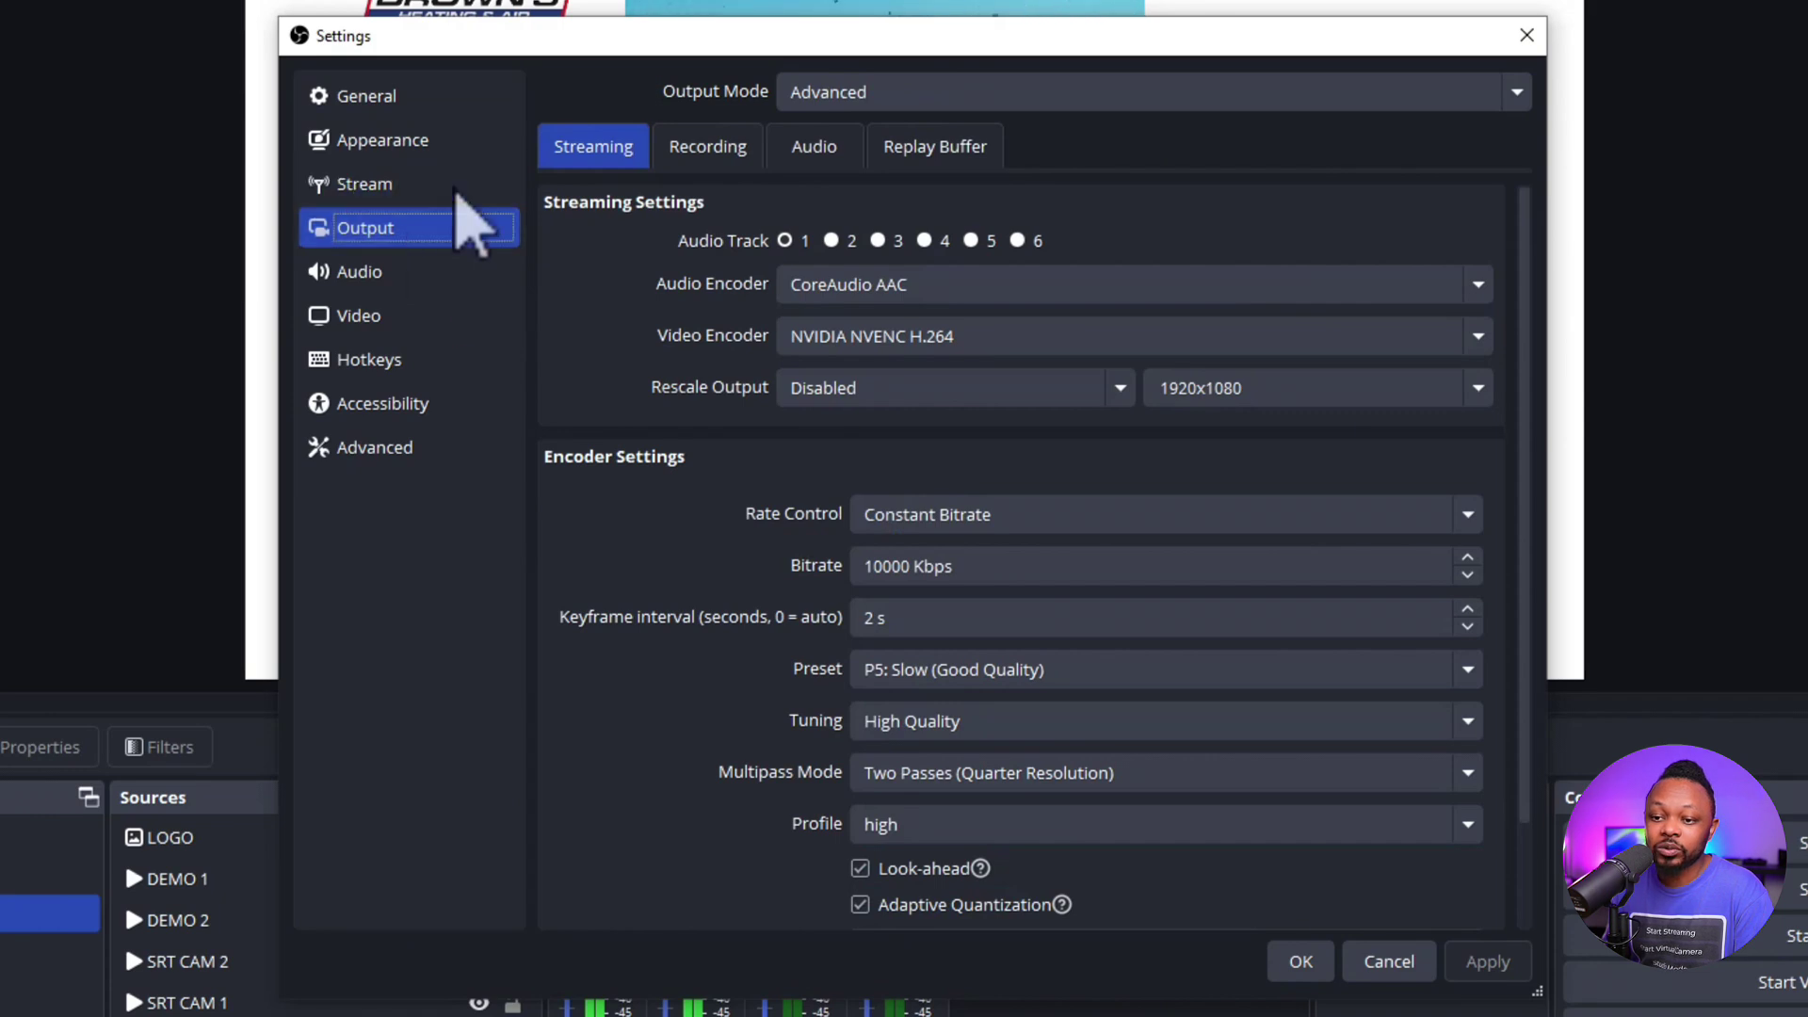
{"action": "left_click", "coordinate": [860, 91]}
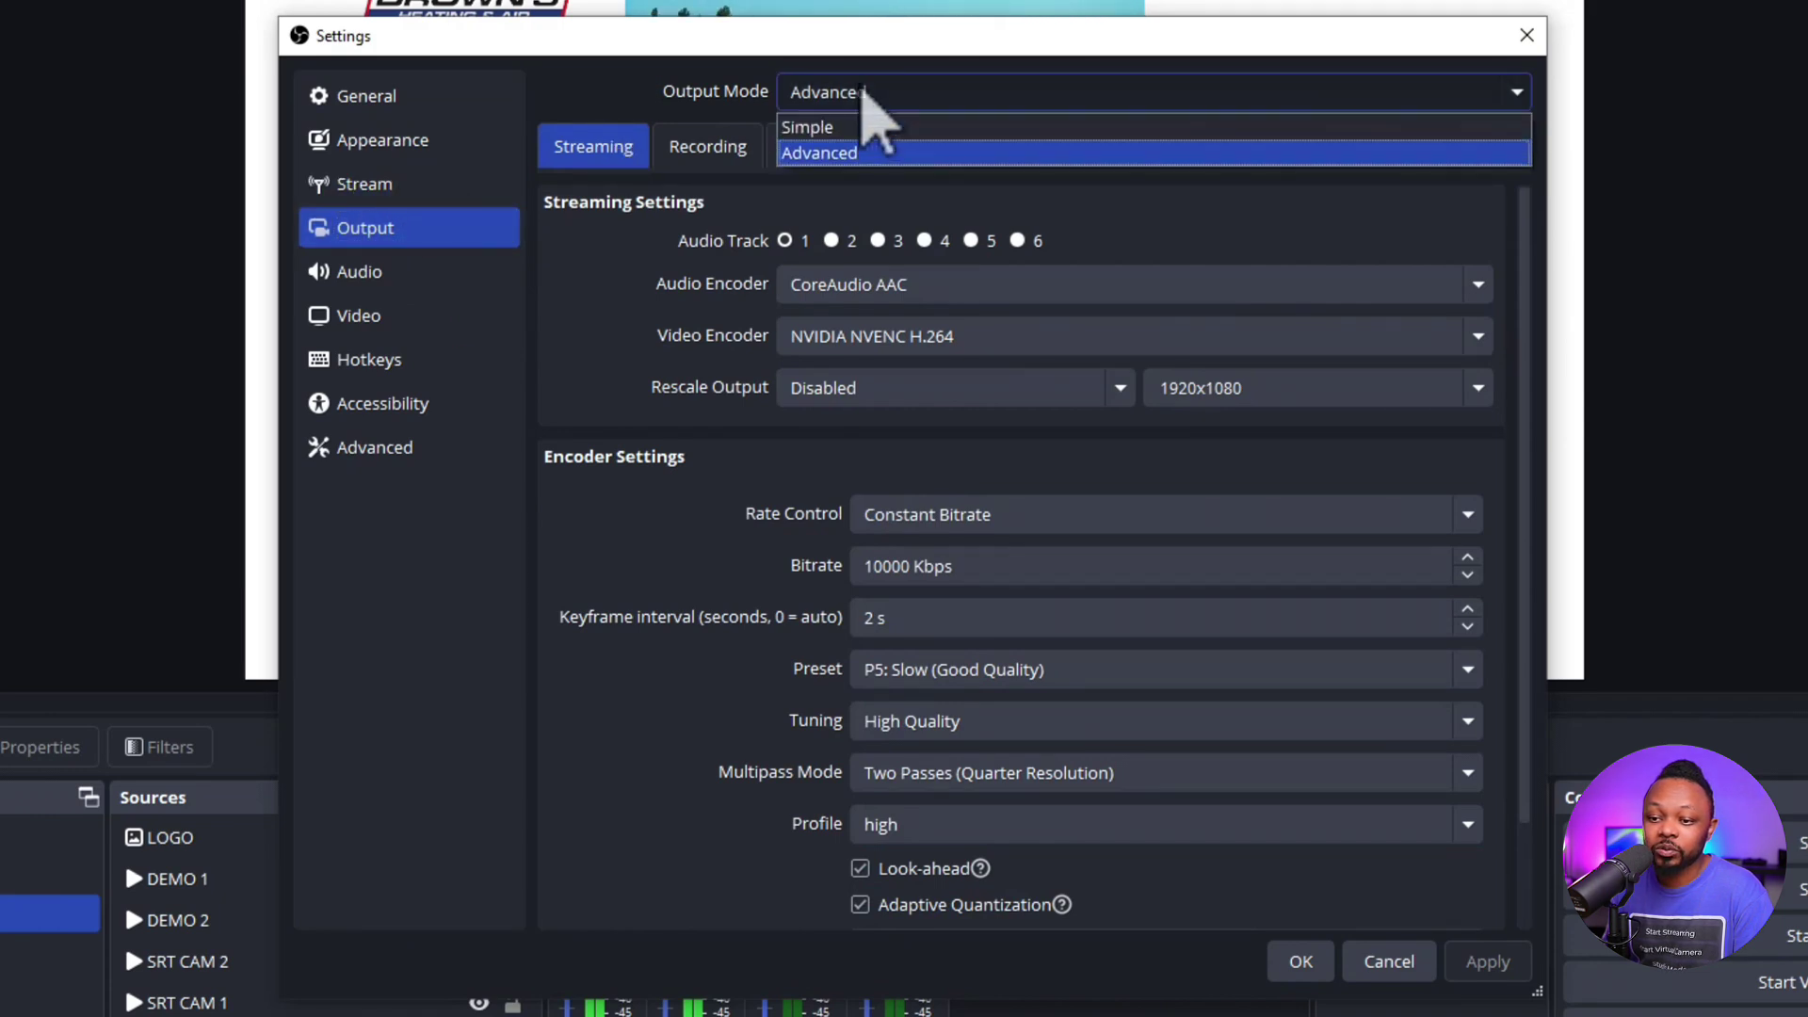
{"action": "left_click", "coordinate": [827, 154]}
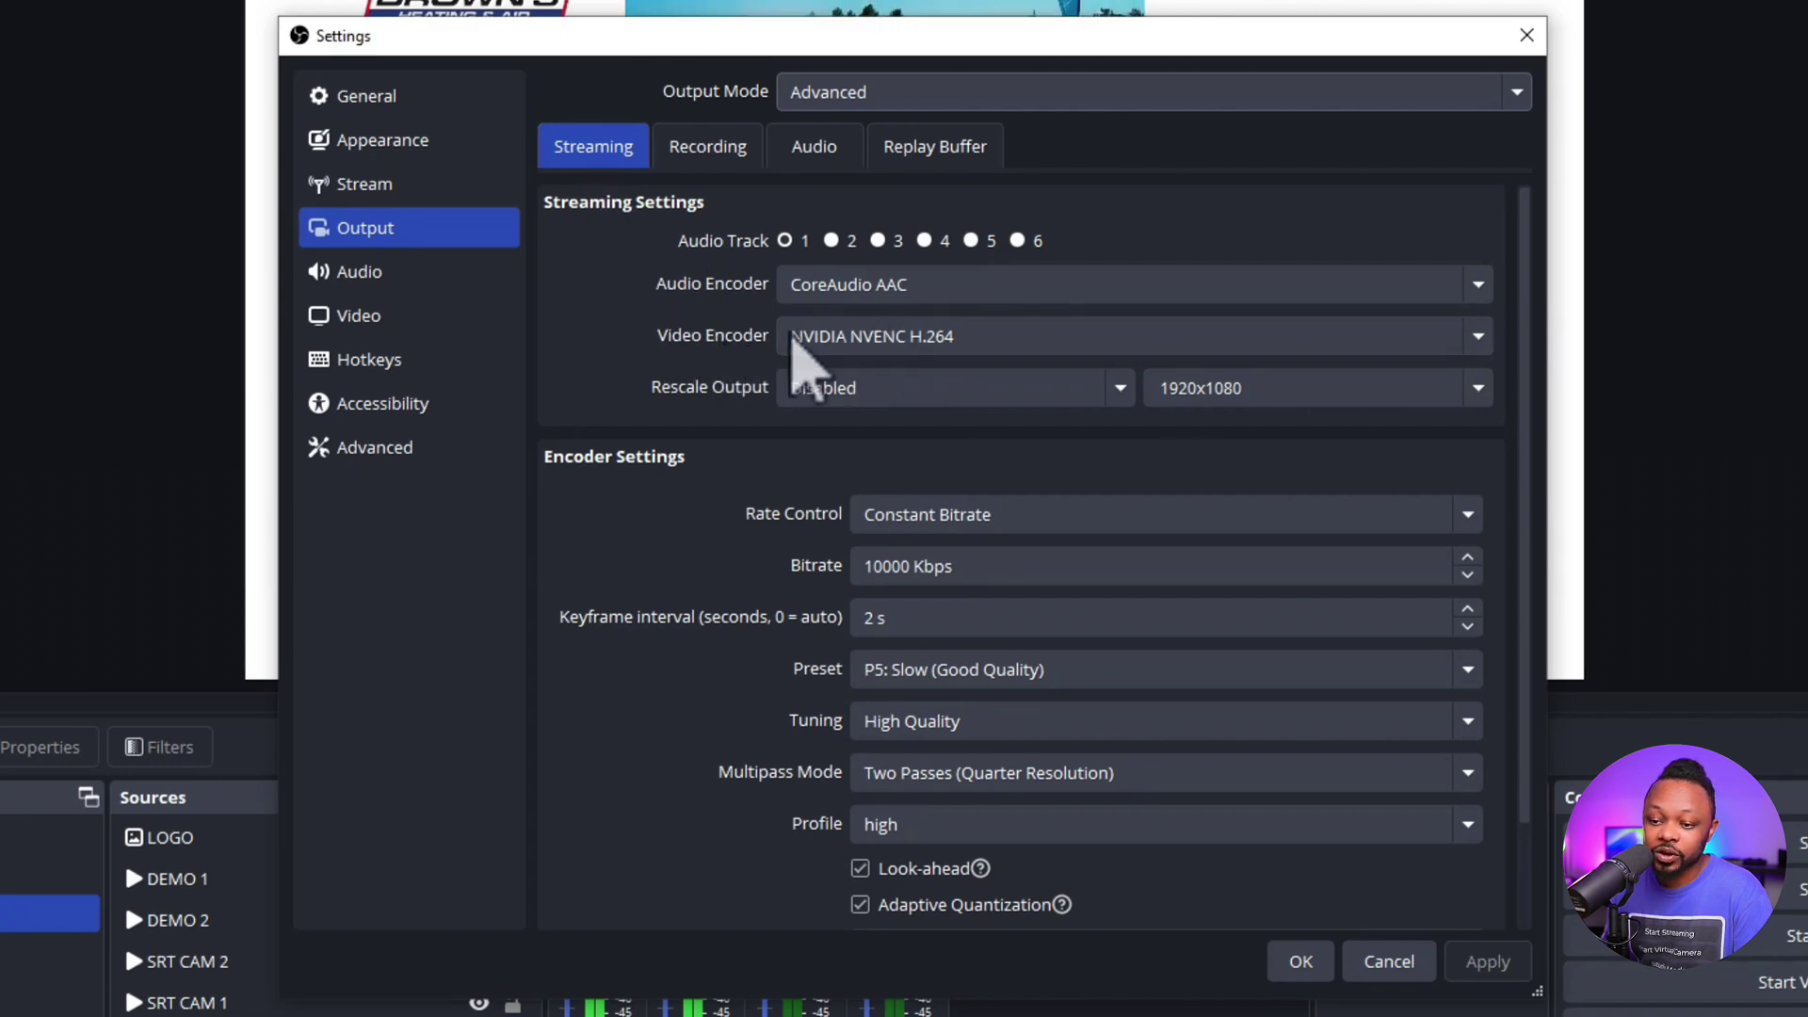
{"action": "left_click", "coordinate": [912, 341]}
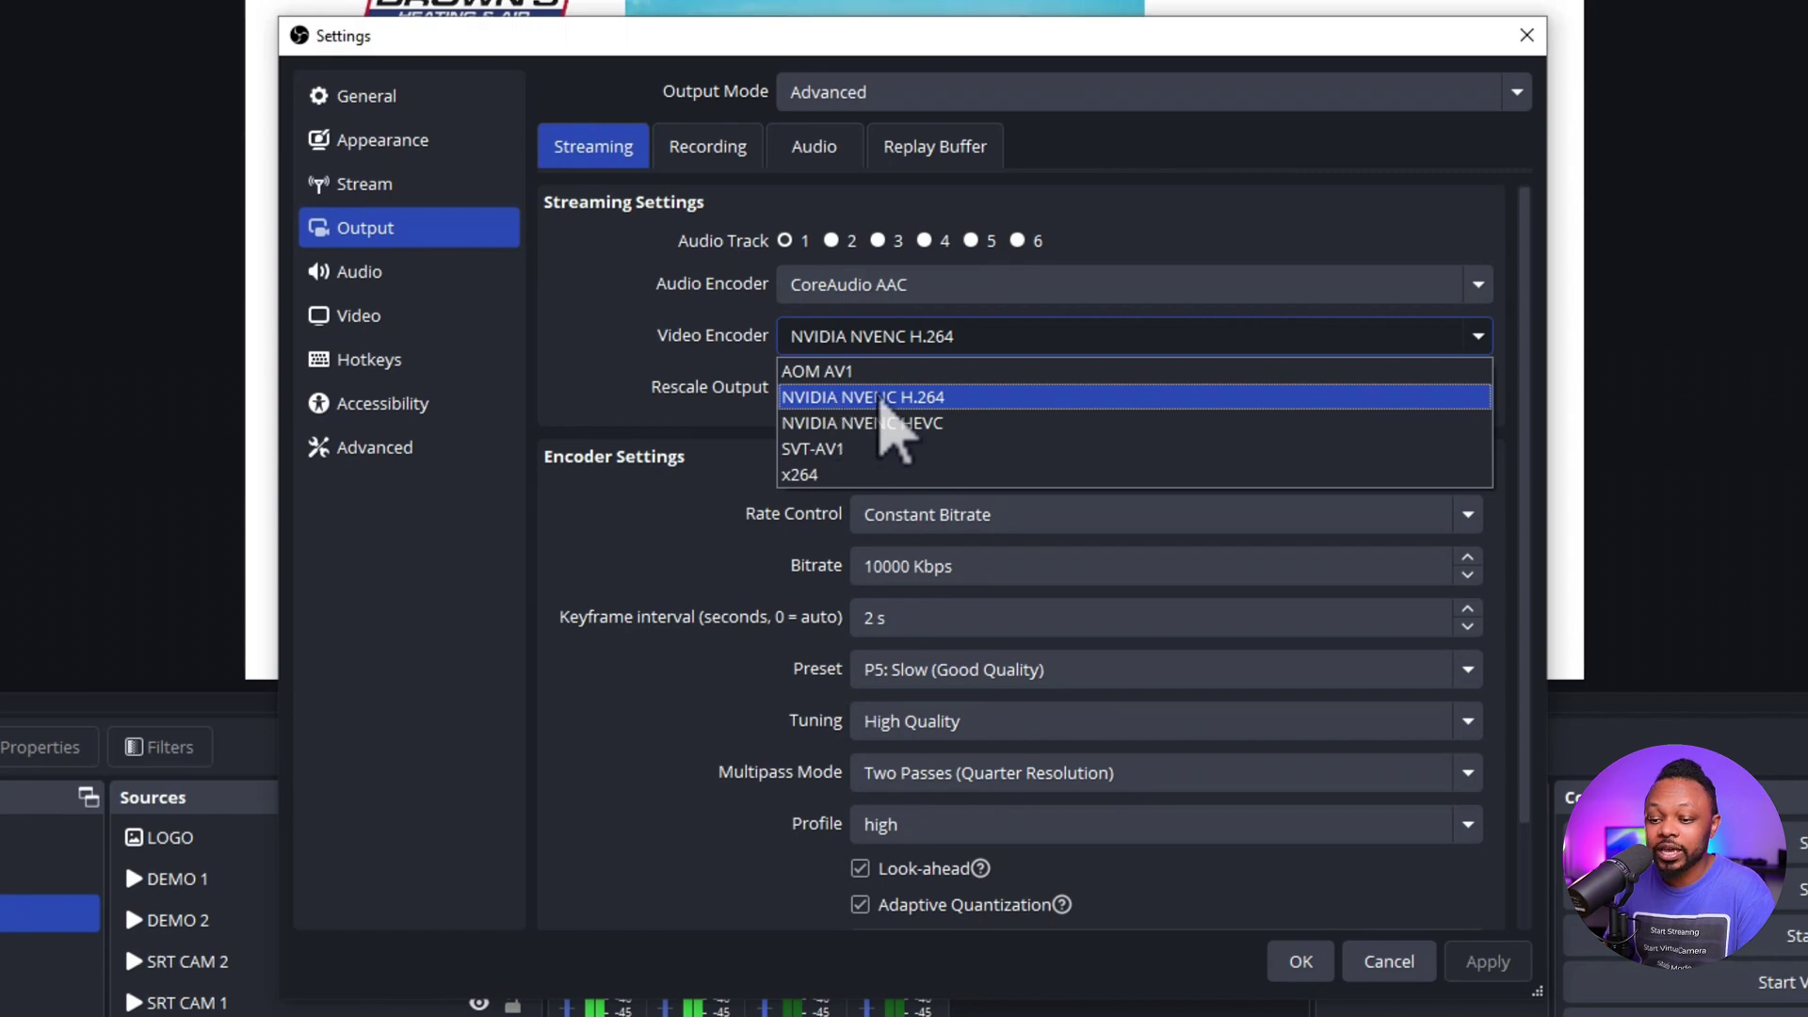
{"action": "left_click", "coordinate": [944, 403]}
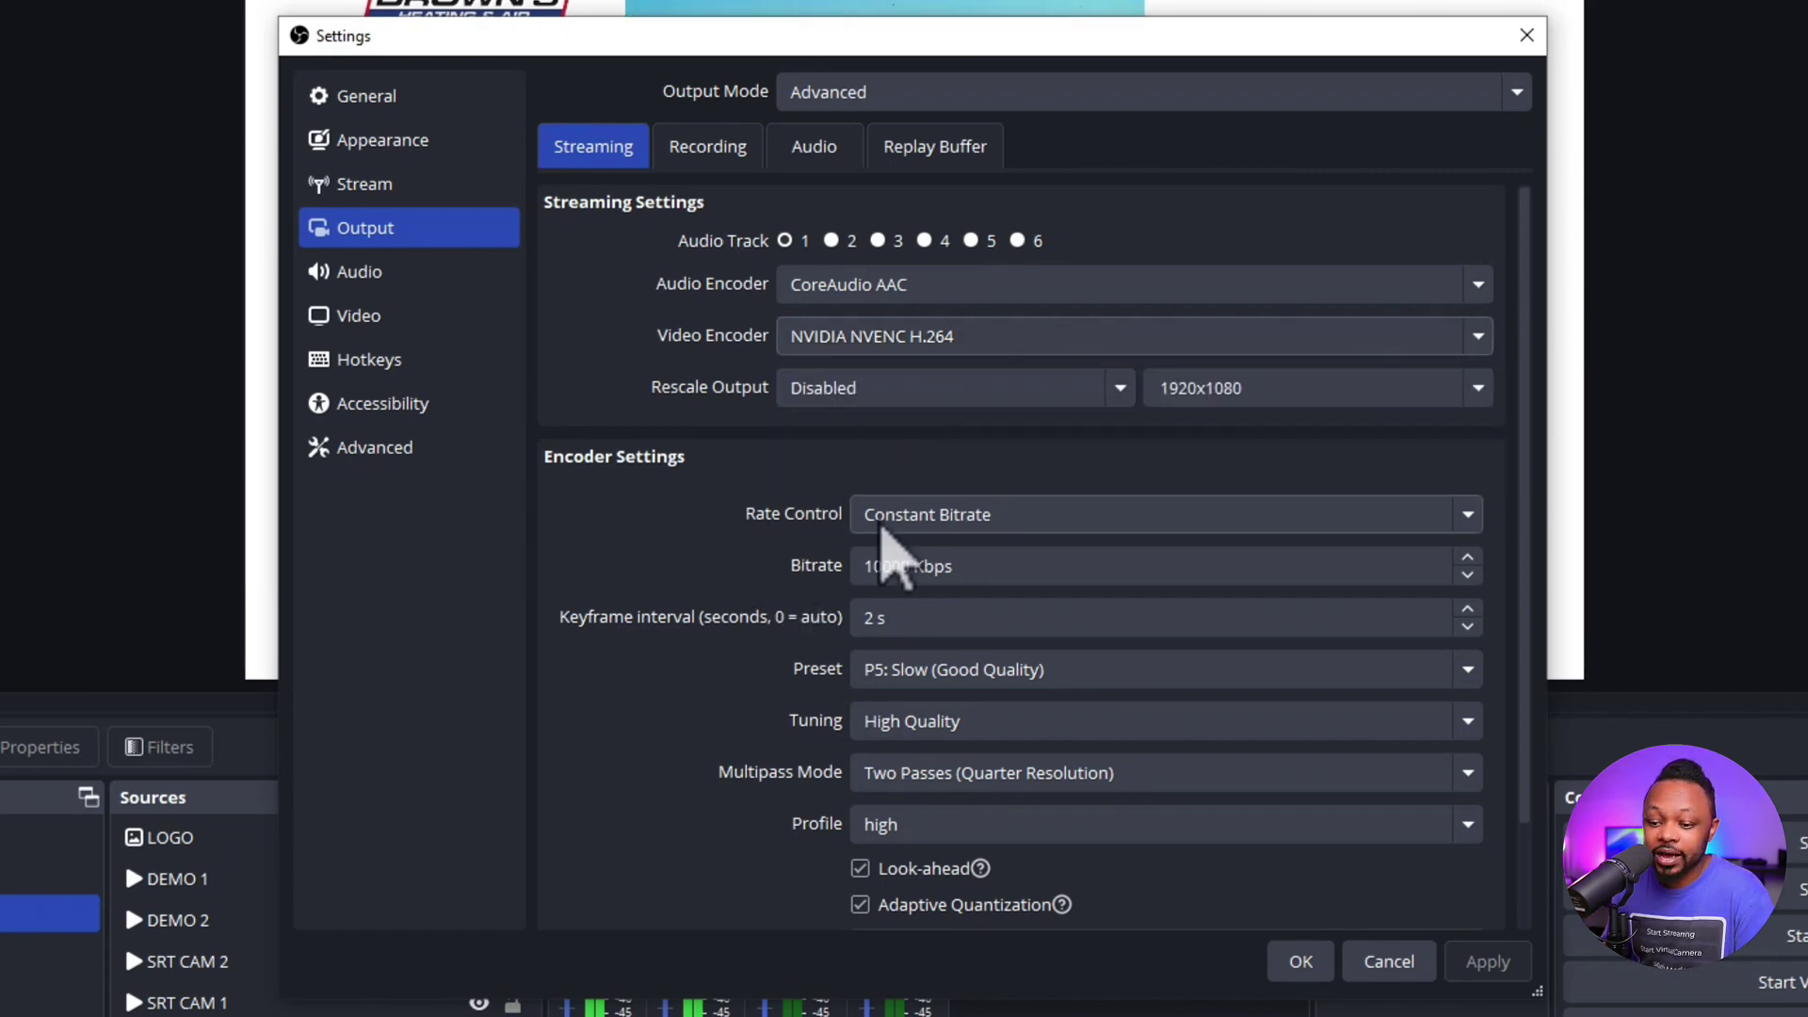
Step: Review the streaming encoder's rate control, bitrate, keyframe interval and remaining quality settings
{"action": "left_click", "coordinate": [953, 520]}
{"action": "left_click", "coordinate": [961, 549]}
{"action": "left_click", "coordinate": [949, 560]}
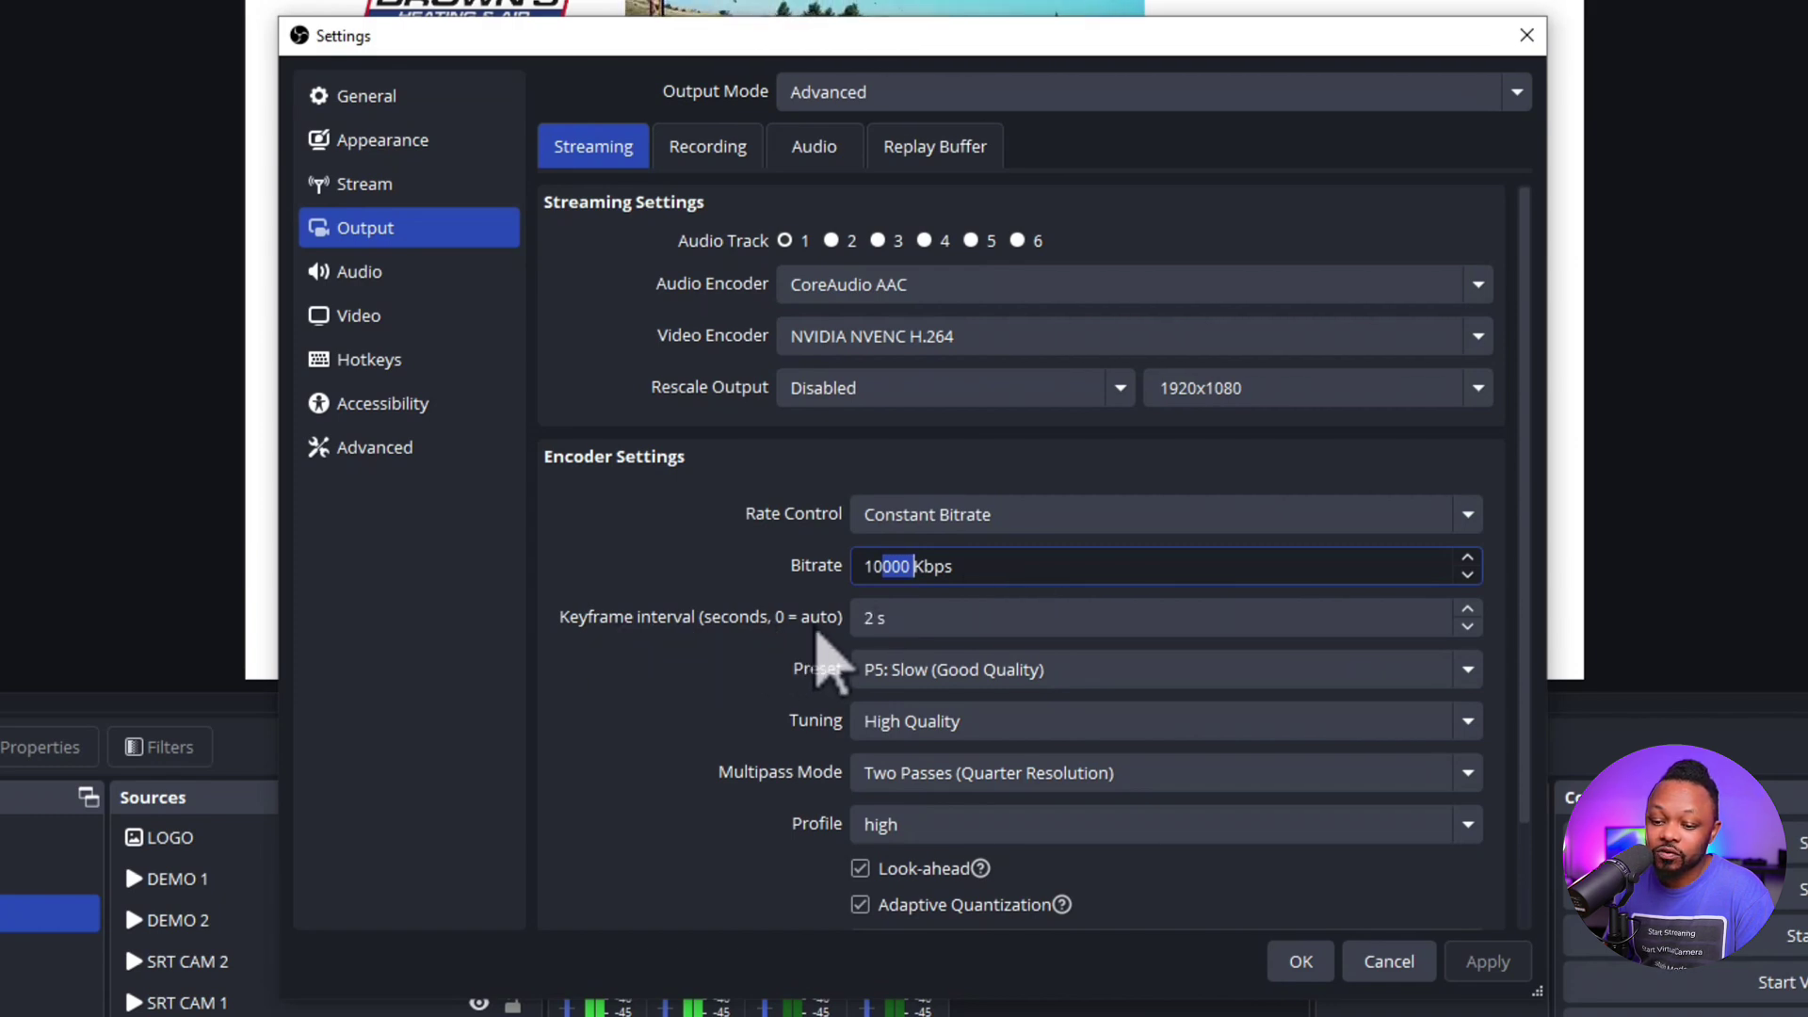
{"action": "key", "text": "Tab"}
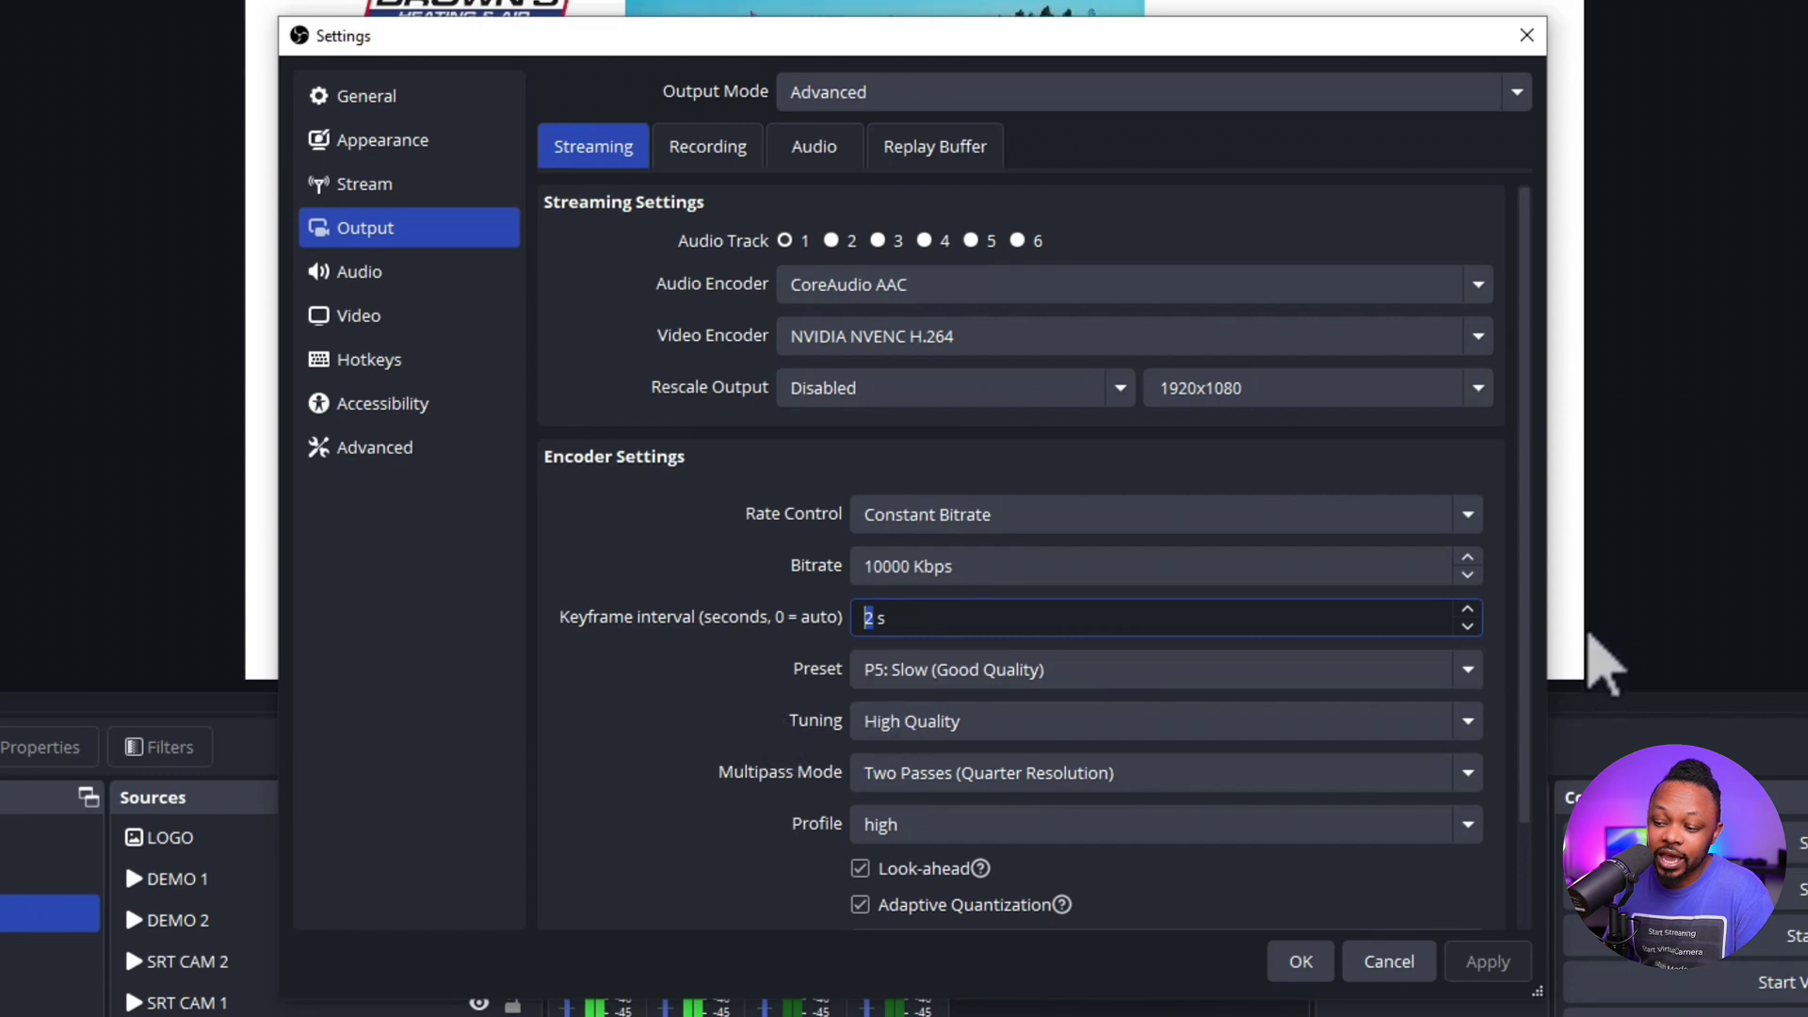
{"action": "scroll", "coordinate": [1529, 648], "scroll_direction": "down", "scroll_amount": 1}
{"action": "scroll", "coordinate": [1535, 715], "scroll_direction": "down", "scroll_amount": 3}
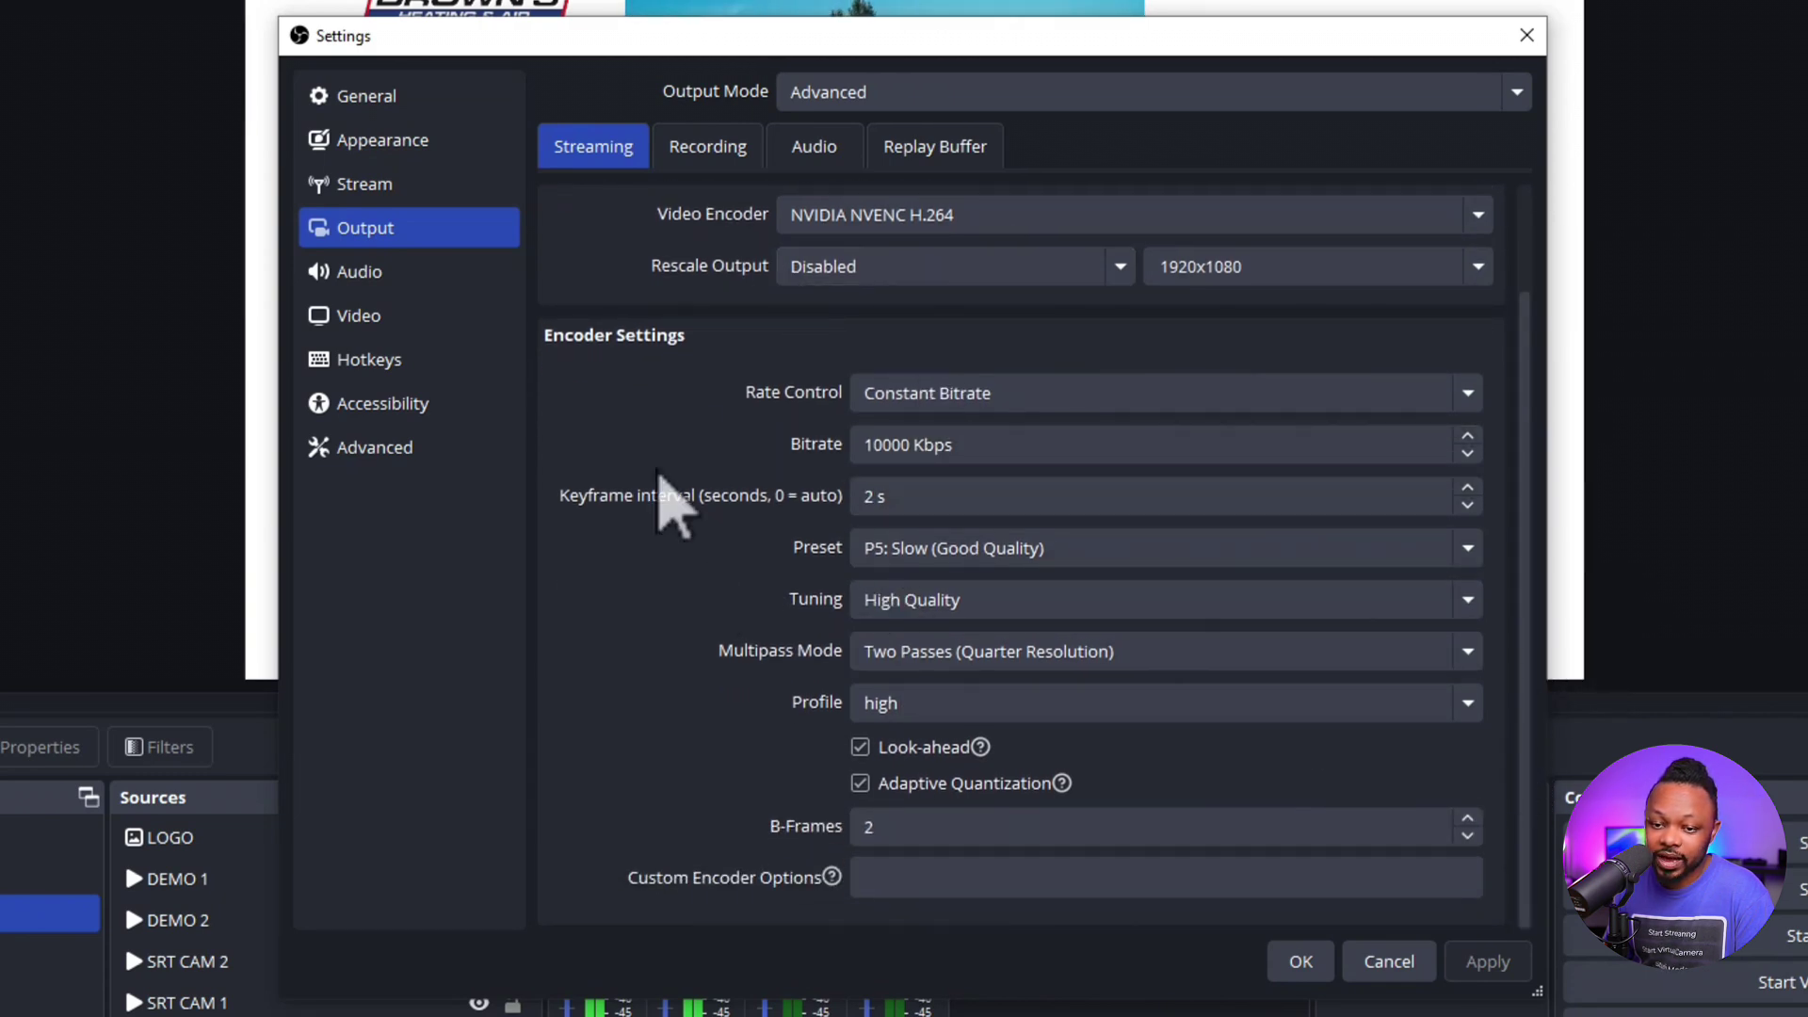
Step: Check the resolution and available frame rates in the Video settings, keep 30 FPS and accept the settings
{"action": "left_click", "coordinate": [414, 318]}
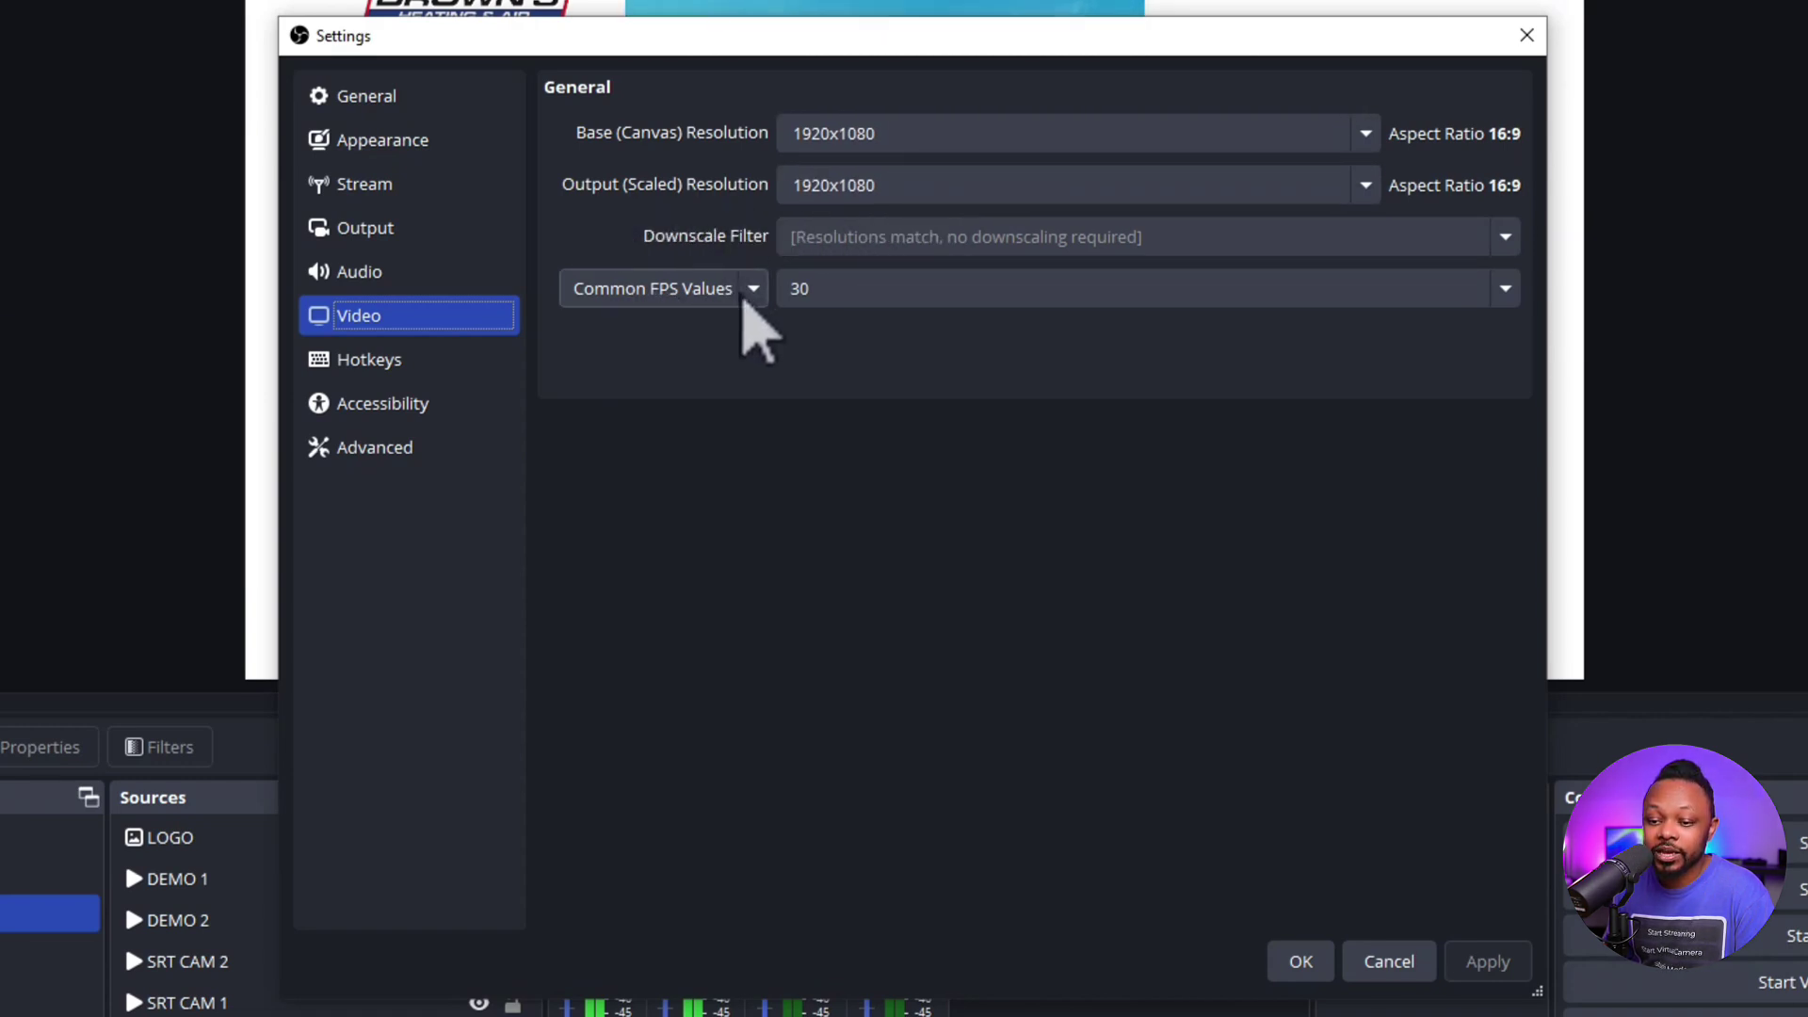
{"action": "left_click", "coordinate": [844, 304]}
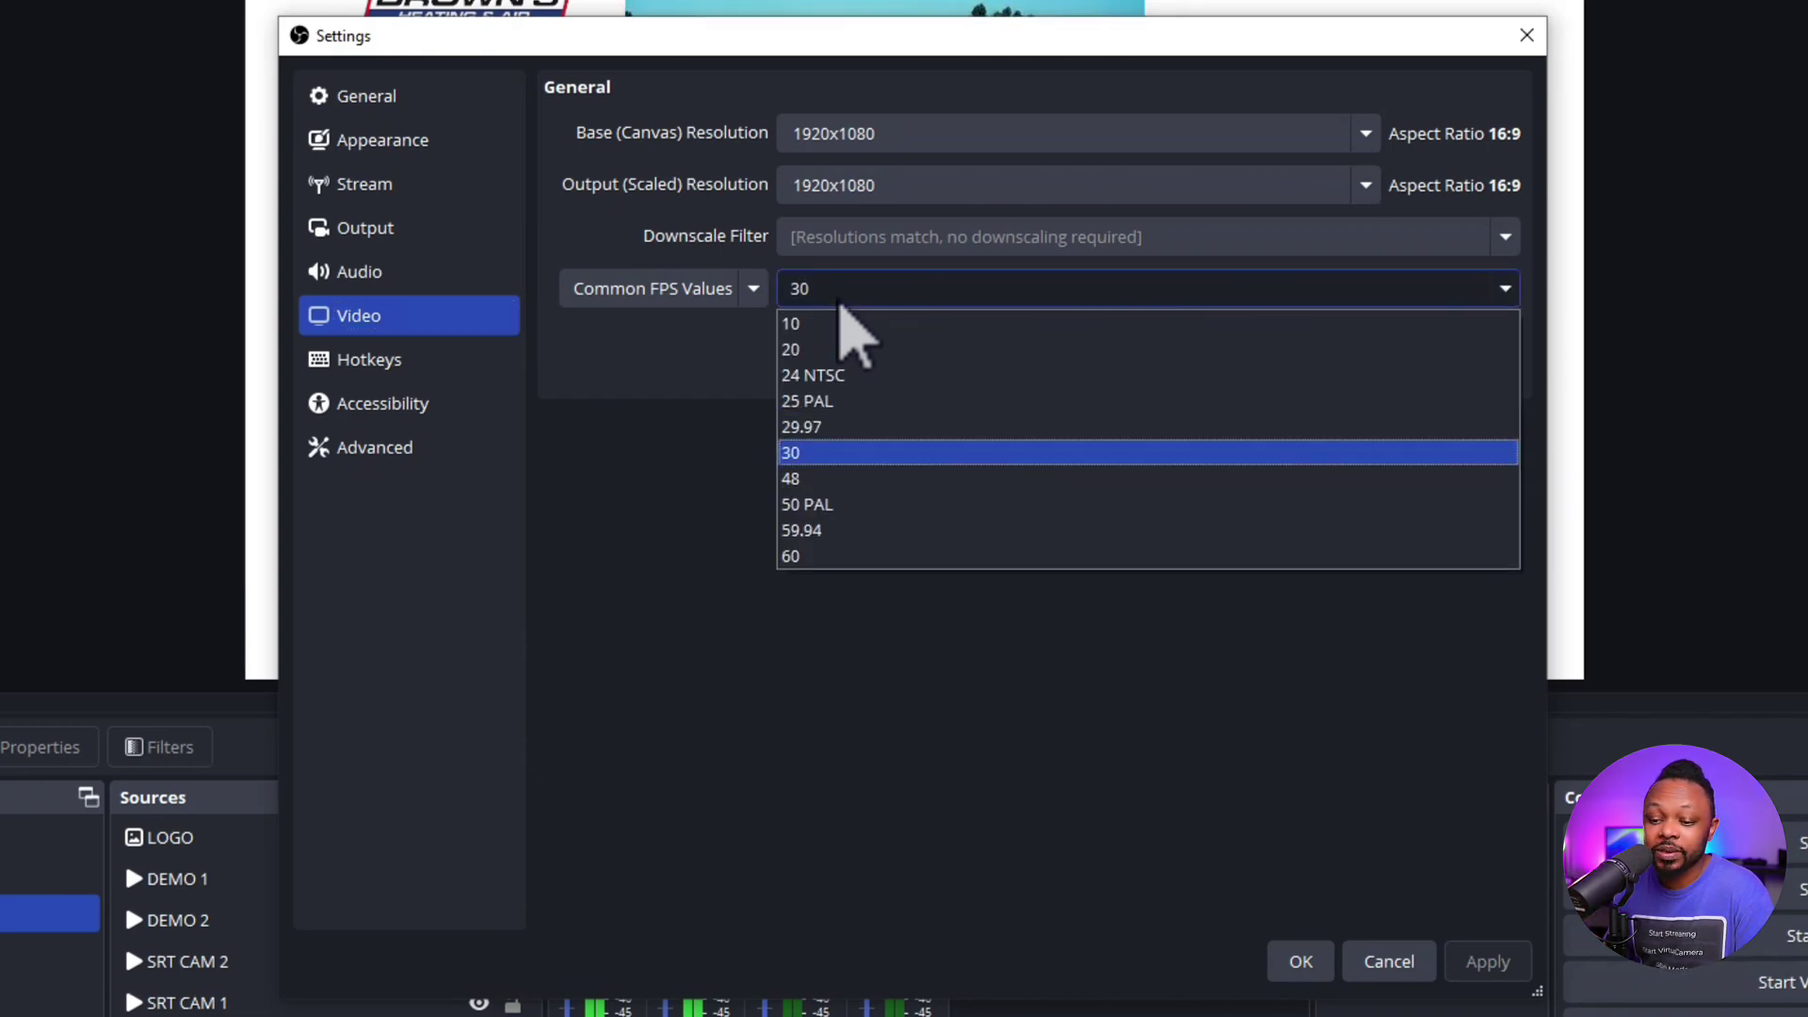
{"action": "left_click", "coordinate": [843, 303]}
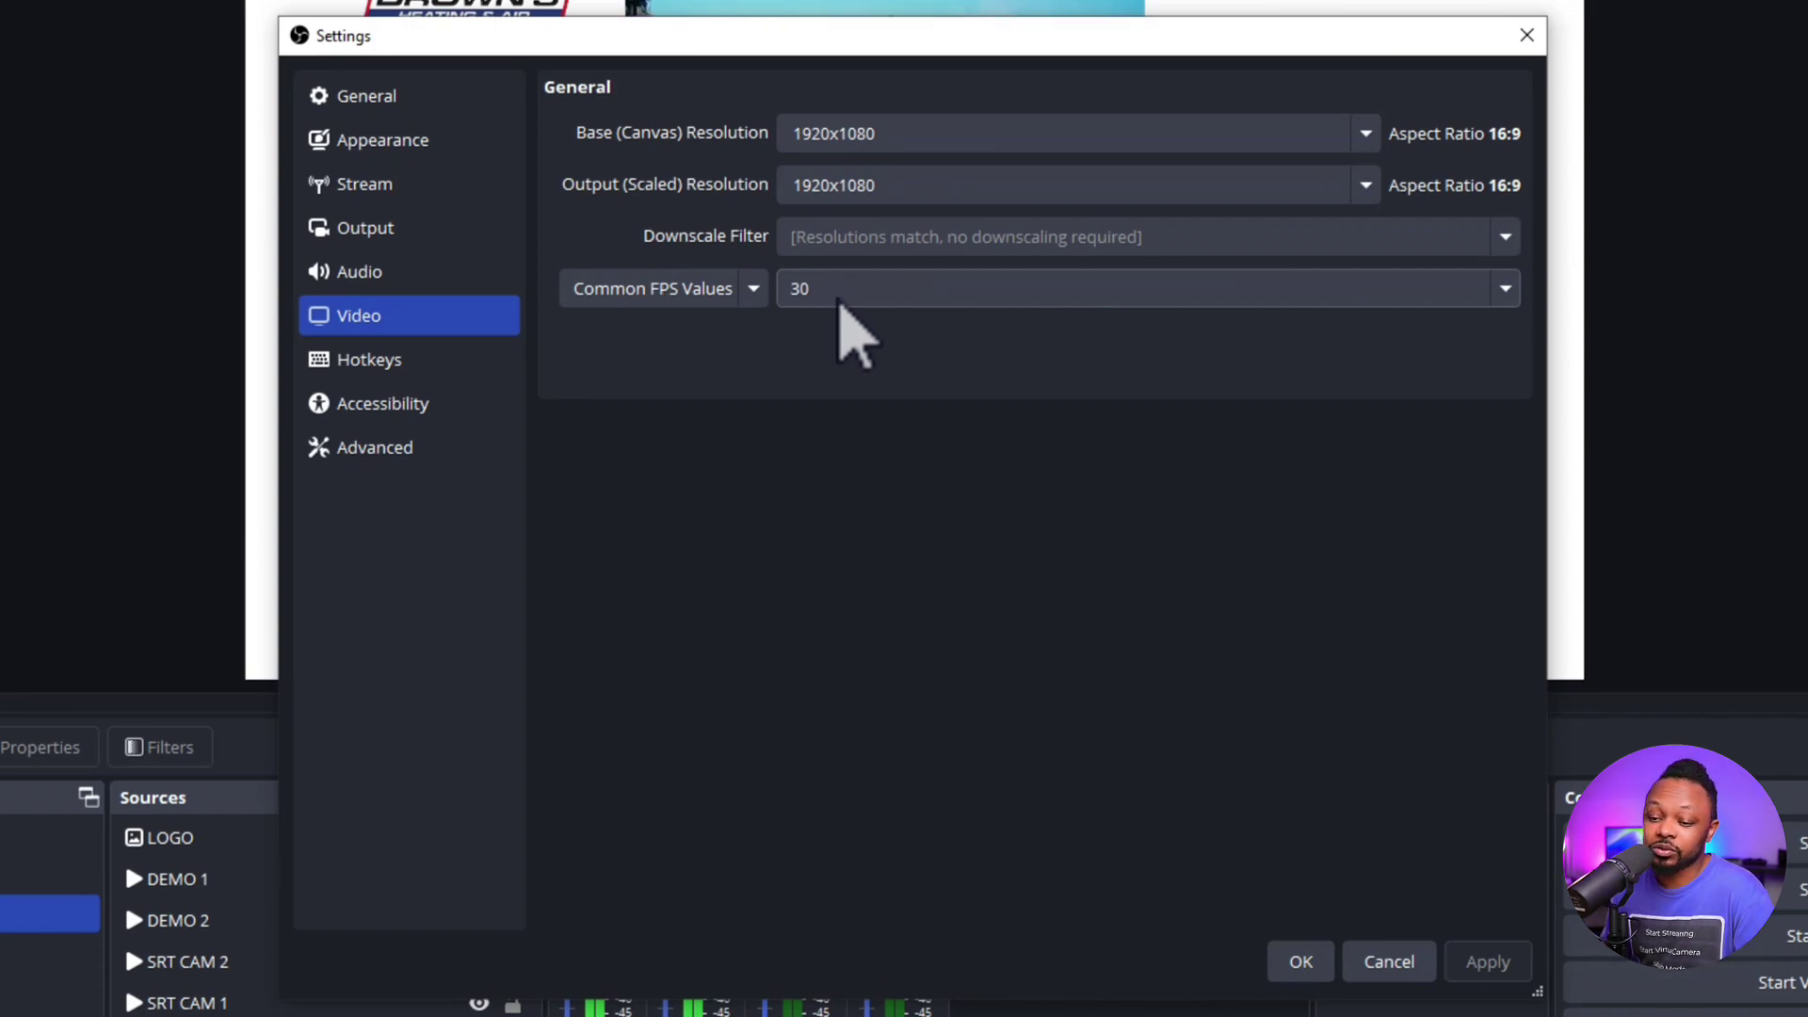
{"action": "left_click", "coordinate": [841, 303]}
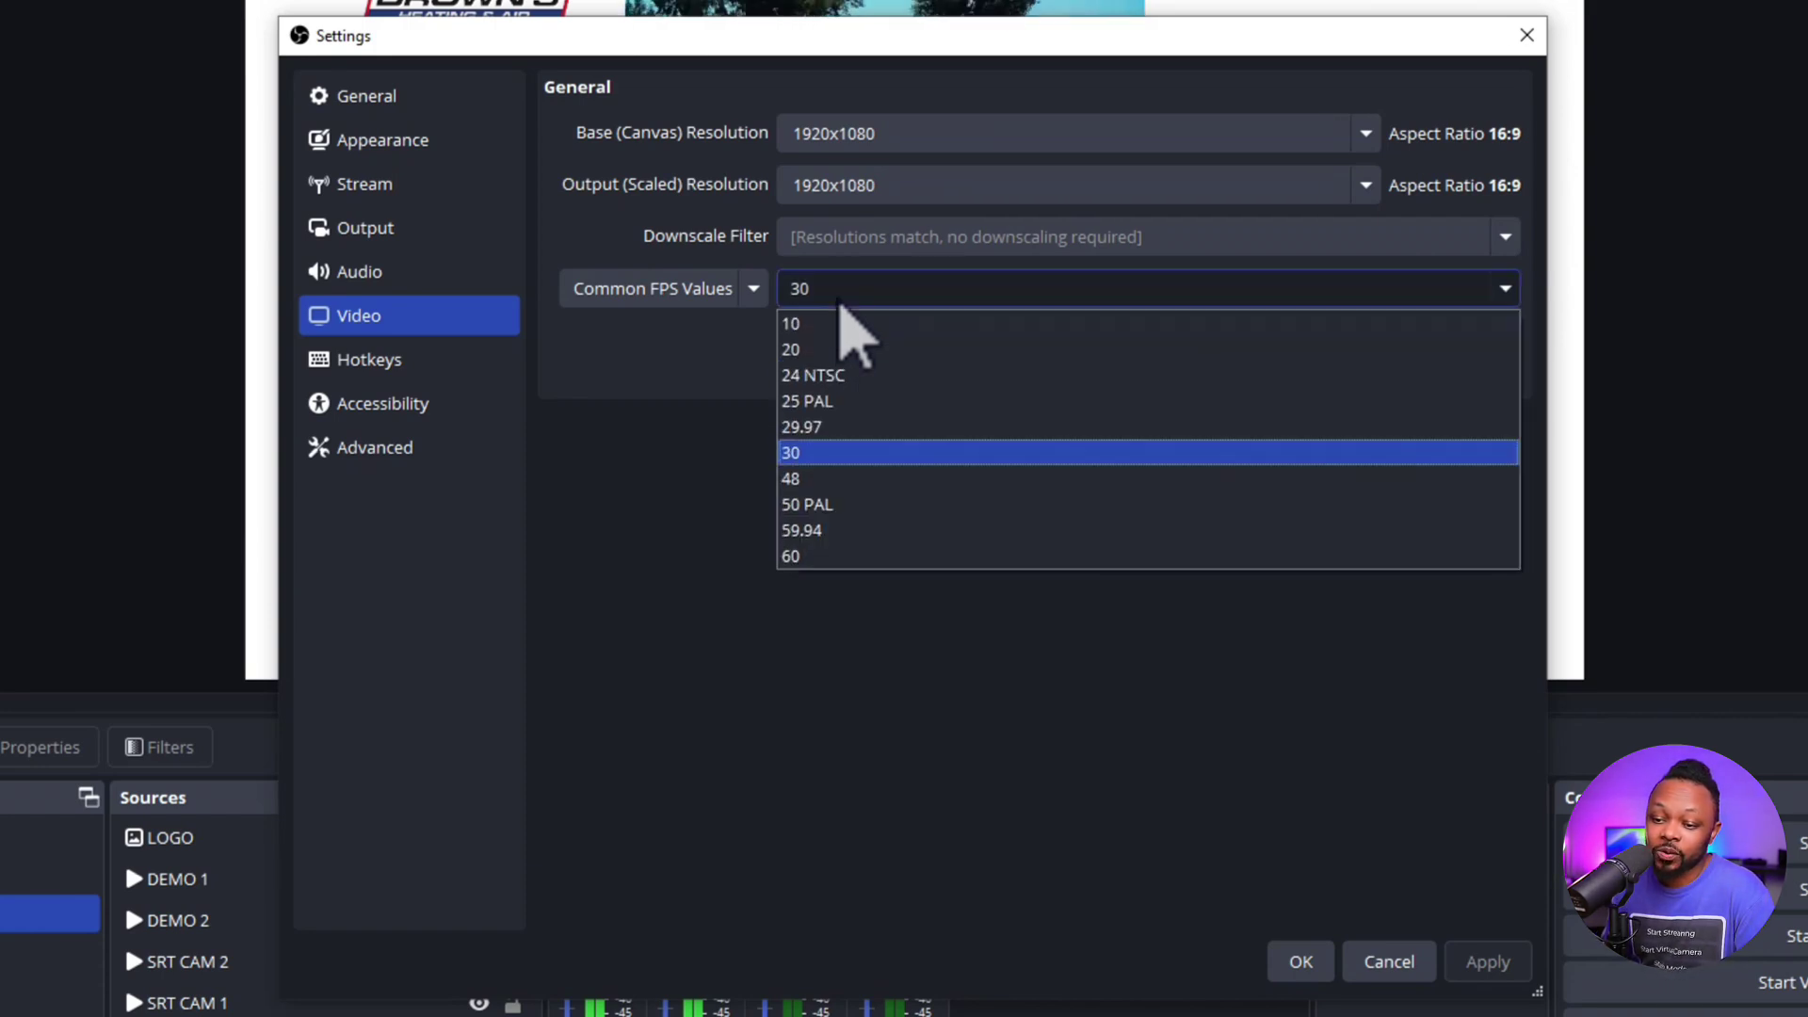
{"action": "left_click", "coordinate": [841, 303]}
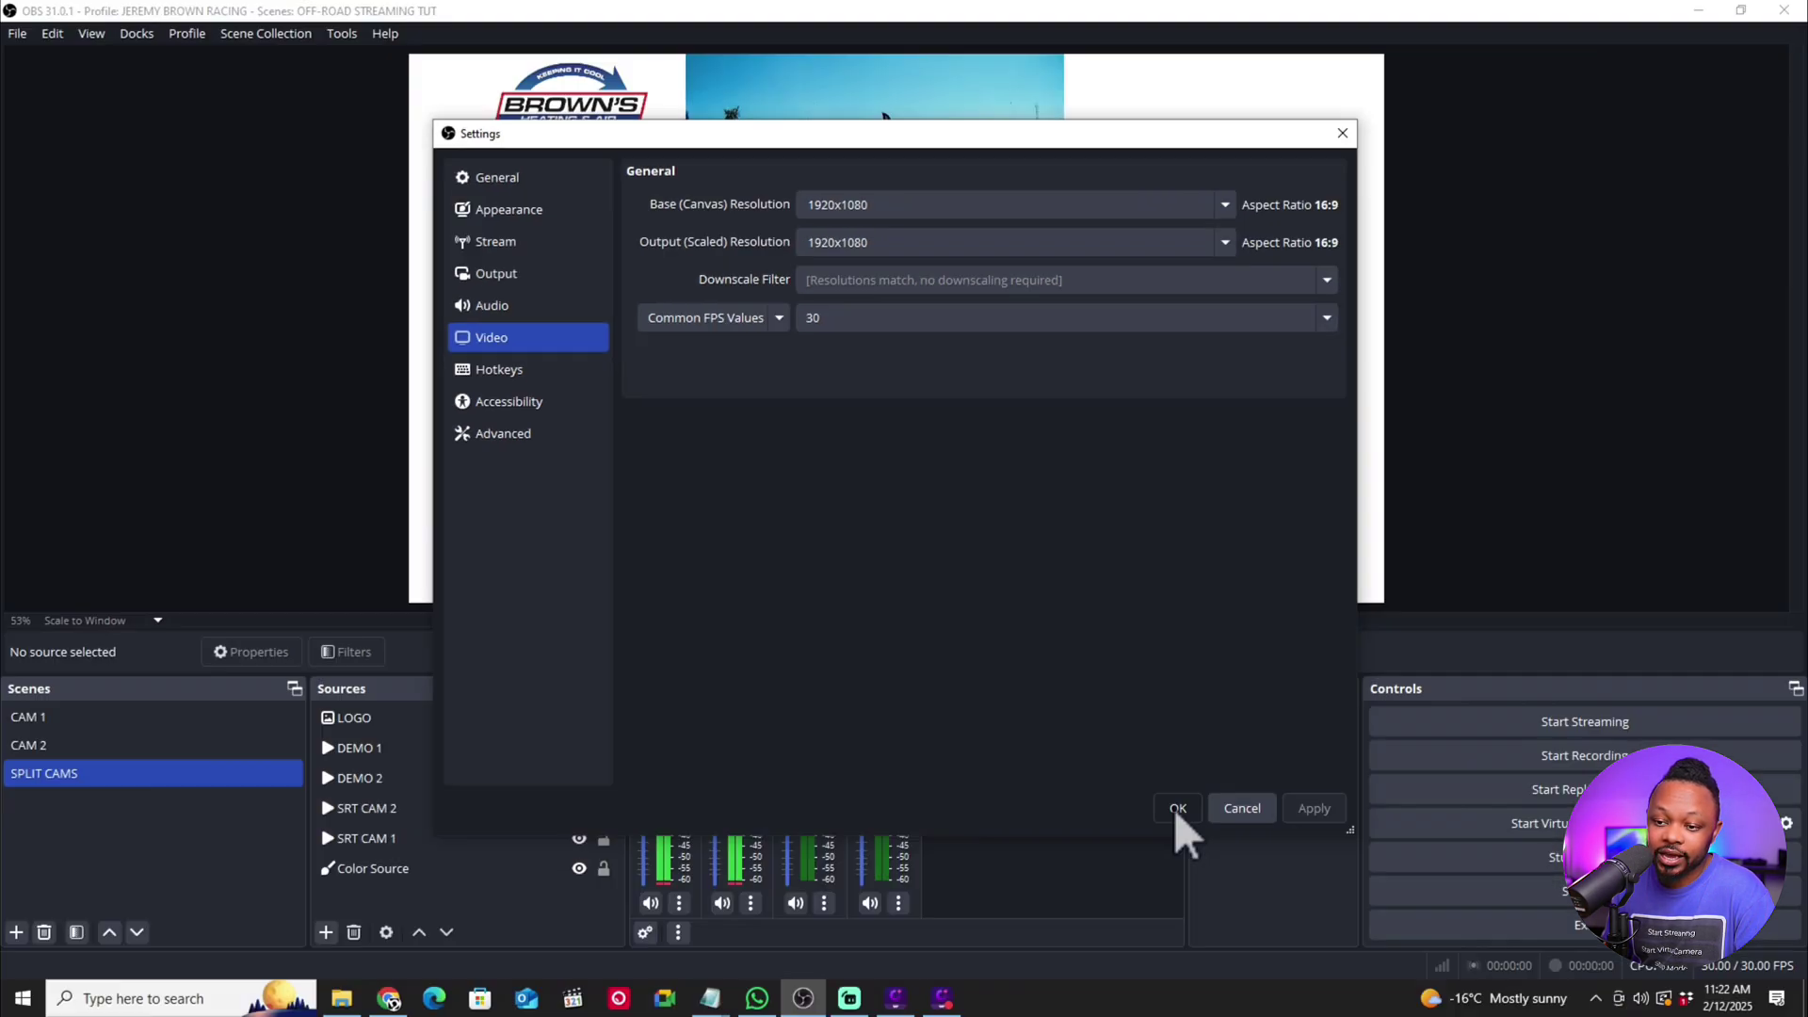
{"action": "left_click", "coordinate": [1299, 963]}
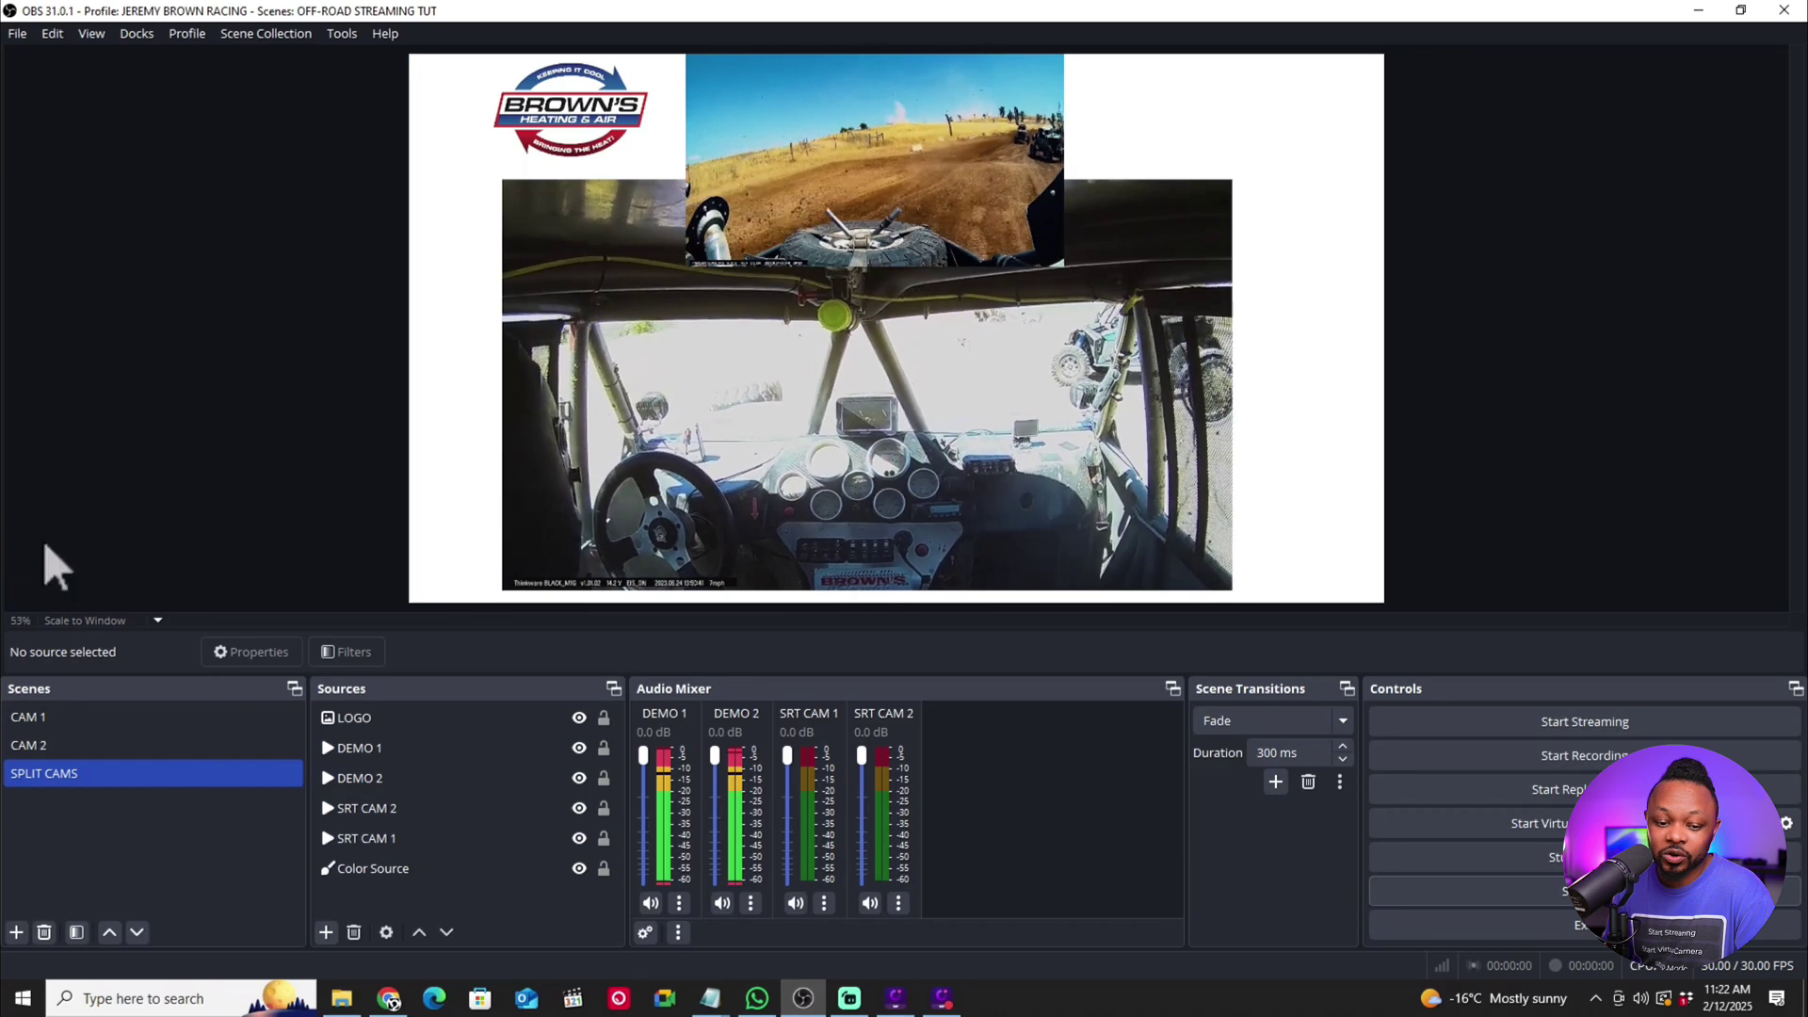
Step: Start streaming with the CAM 1 scene, and go live with the scheduled stream in YouTube Studio in Chrome
{"action": "left_click", "coordinate": [58, 721]}
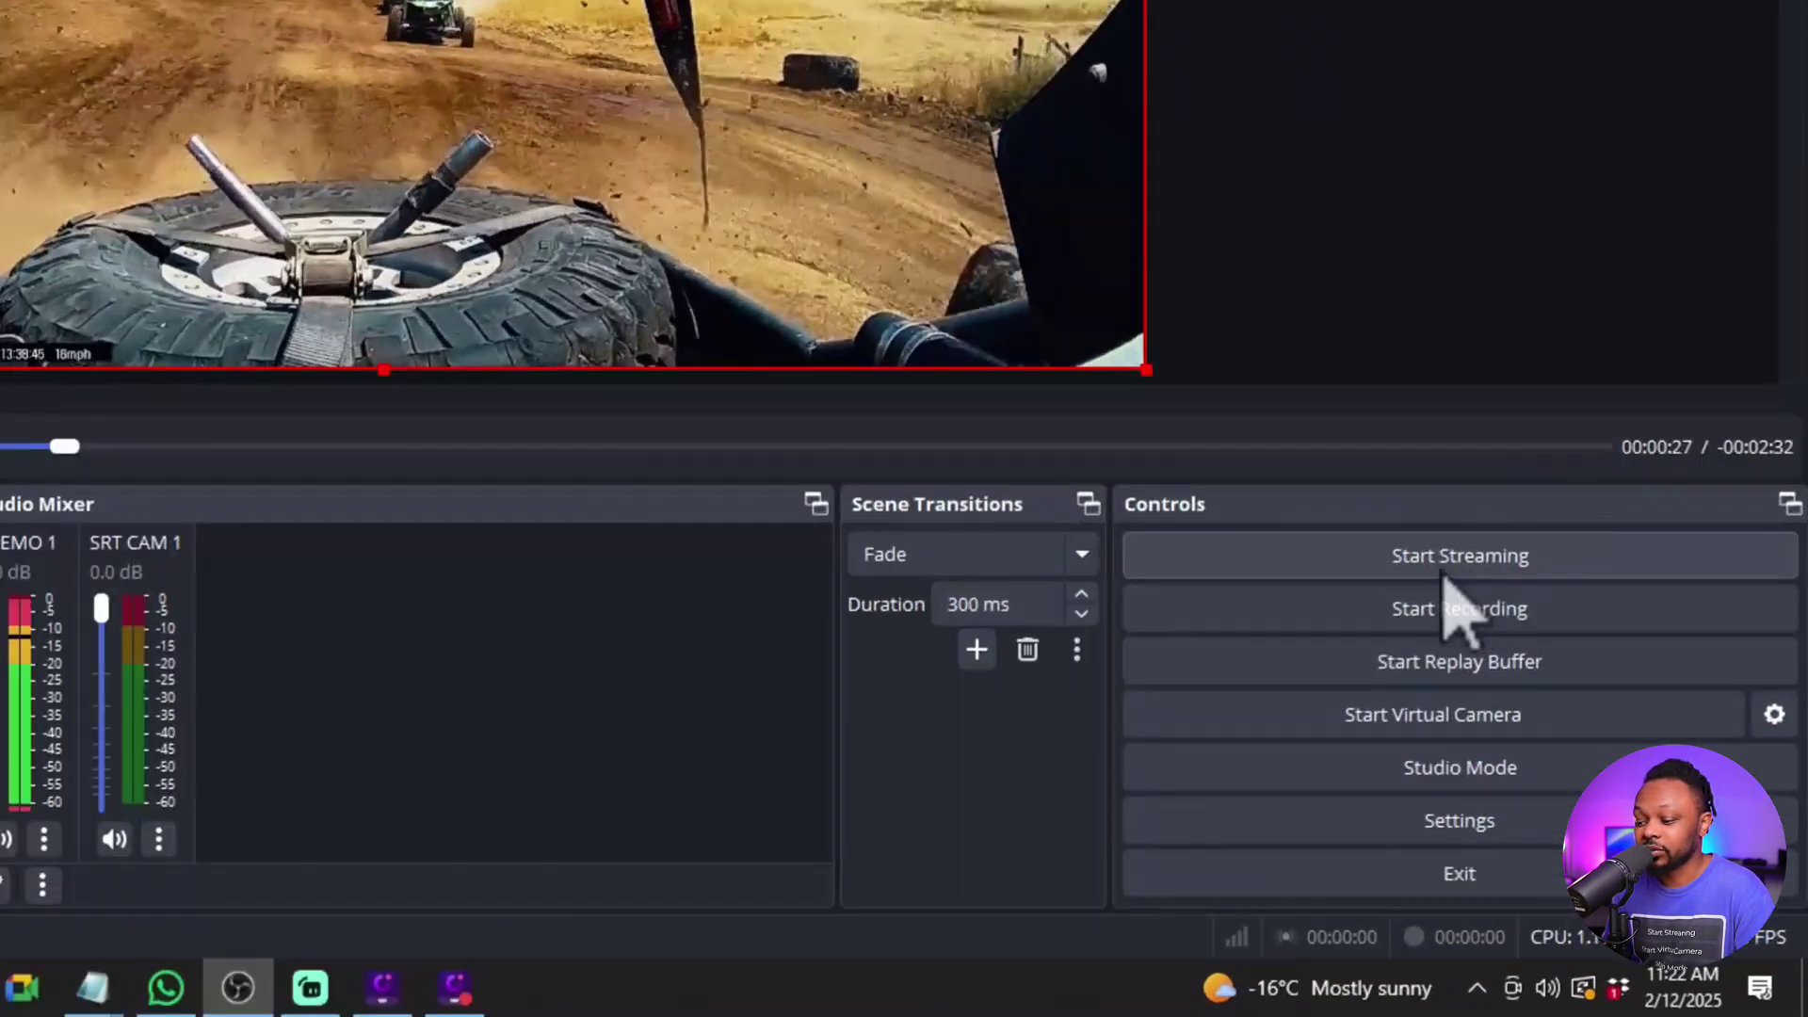
{"action": "left_click", "coordinate": [1445, 571]}
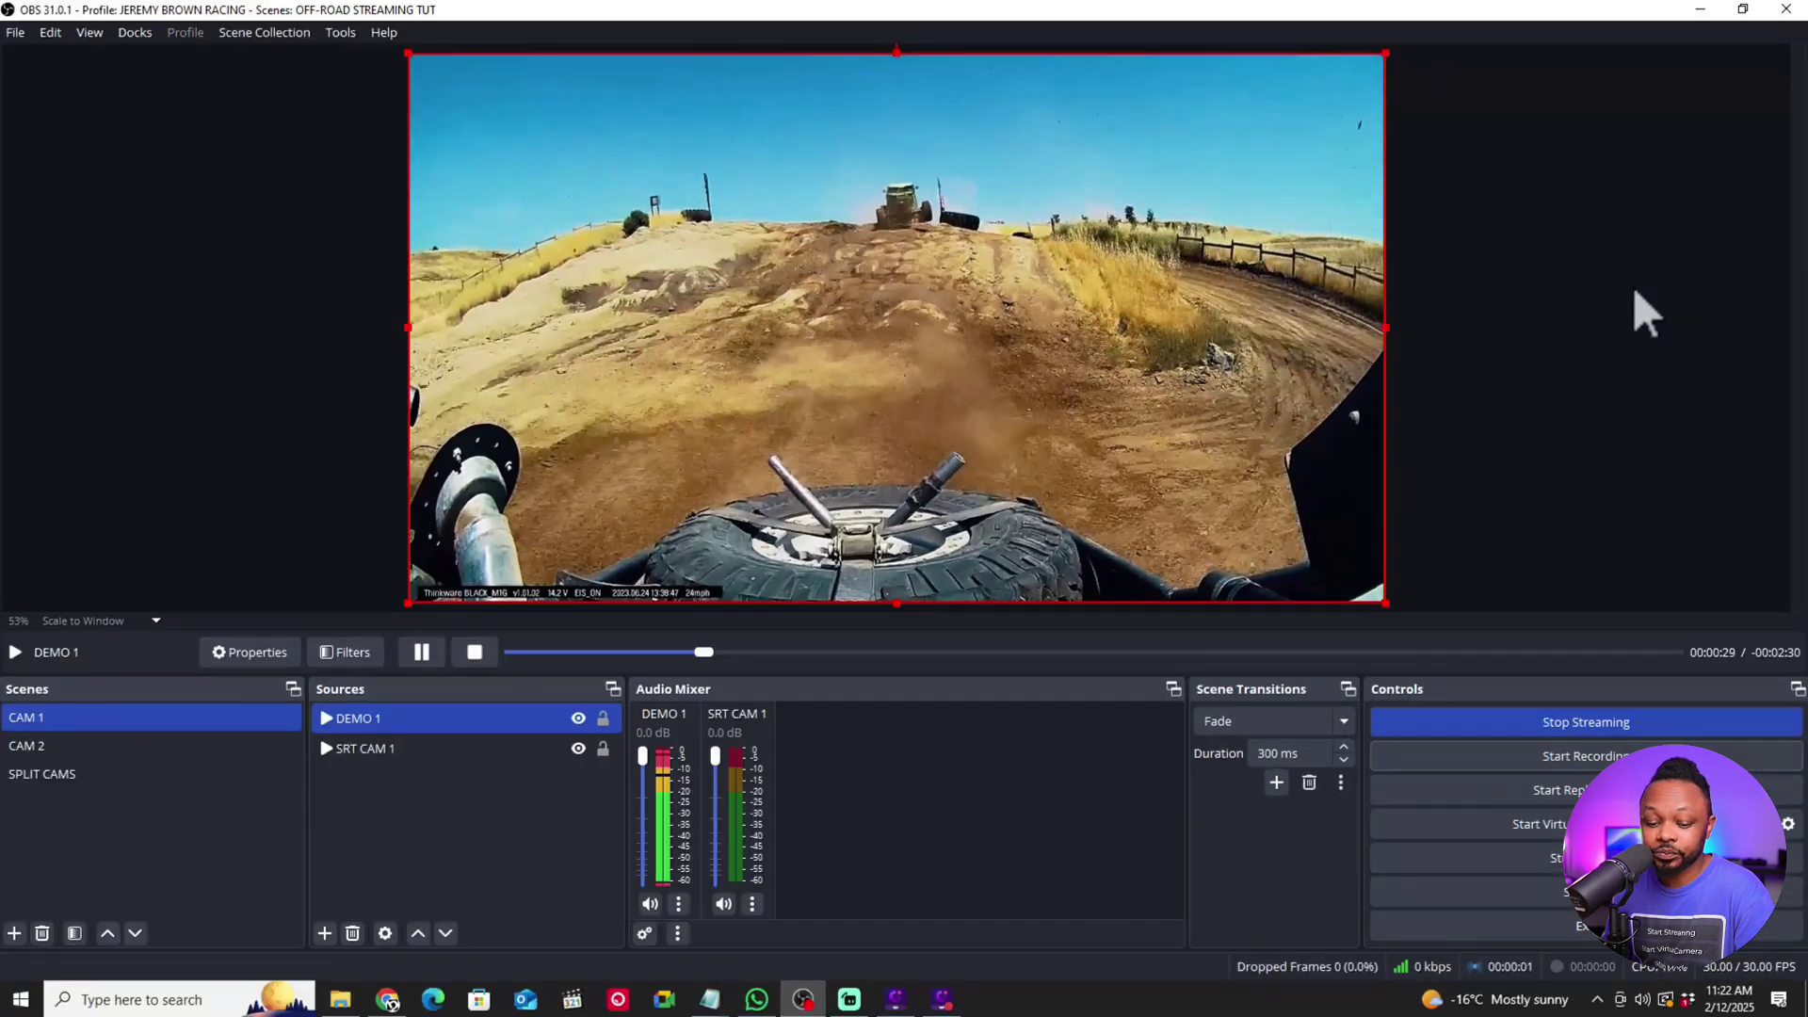
{"action": "left_click", "coordinate": [388, 1000]}
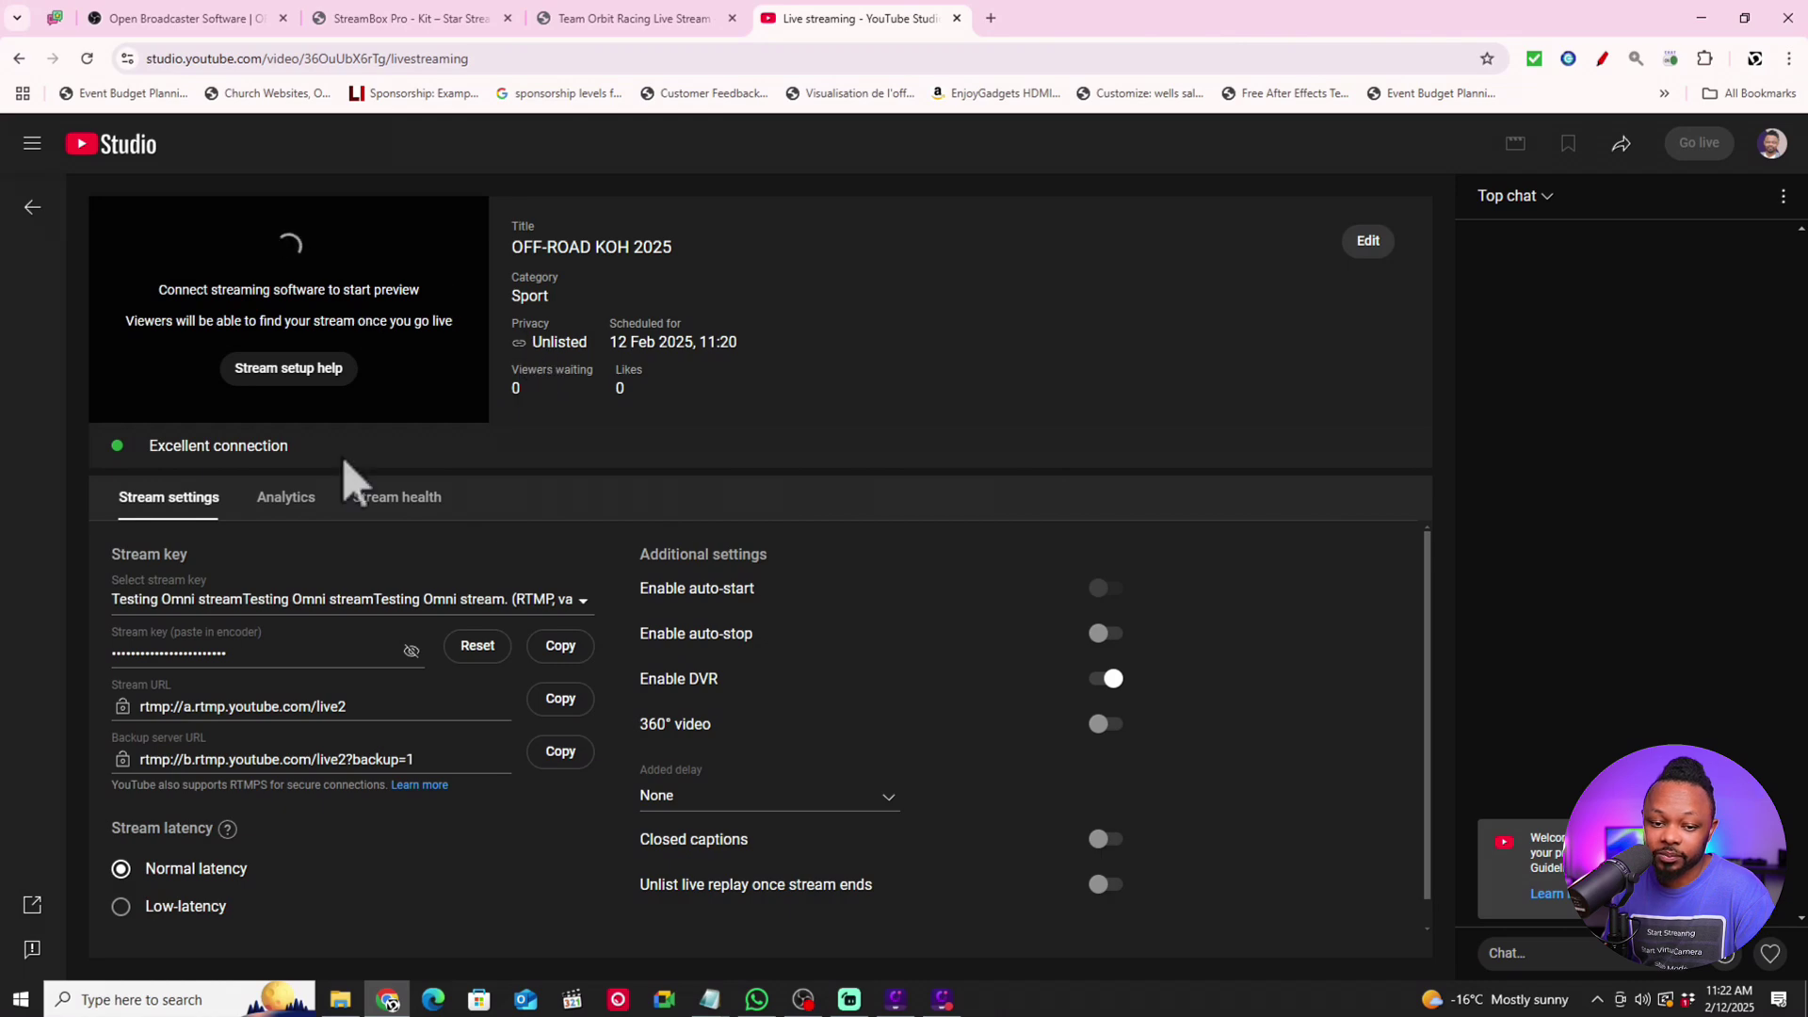
{"action": "left_click", "coordinate": [1676, 141]}
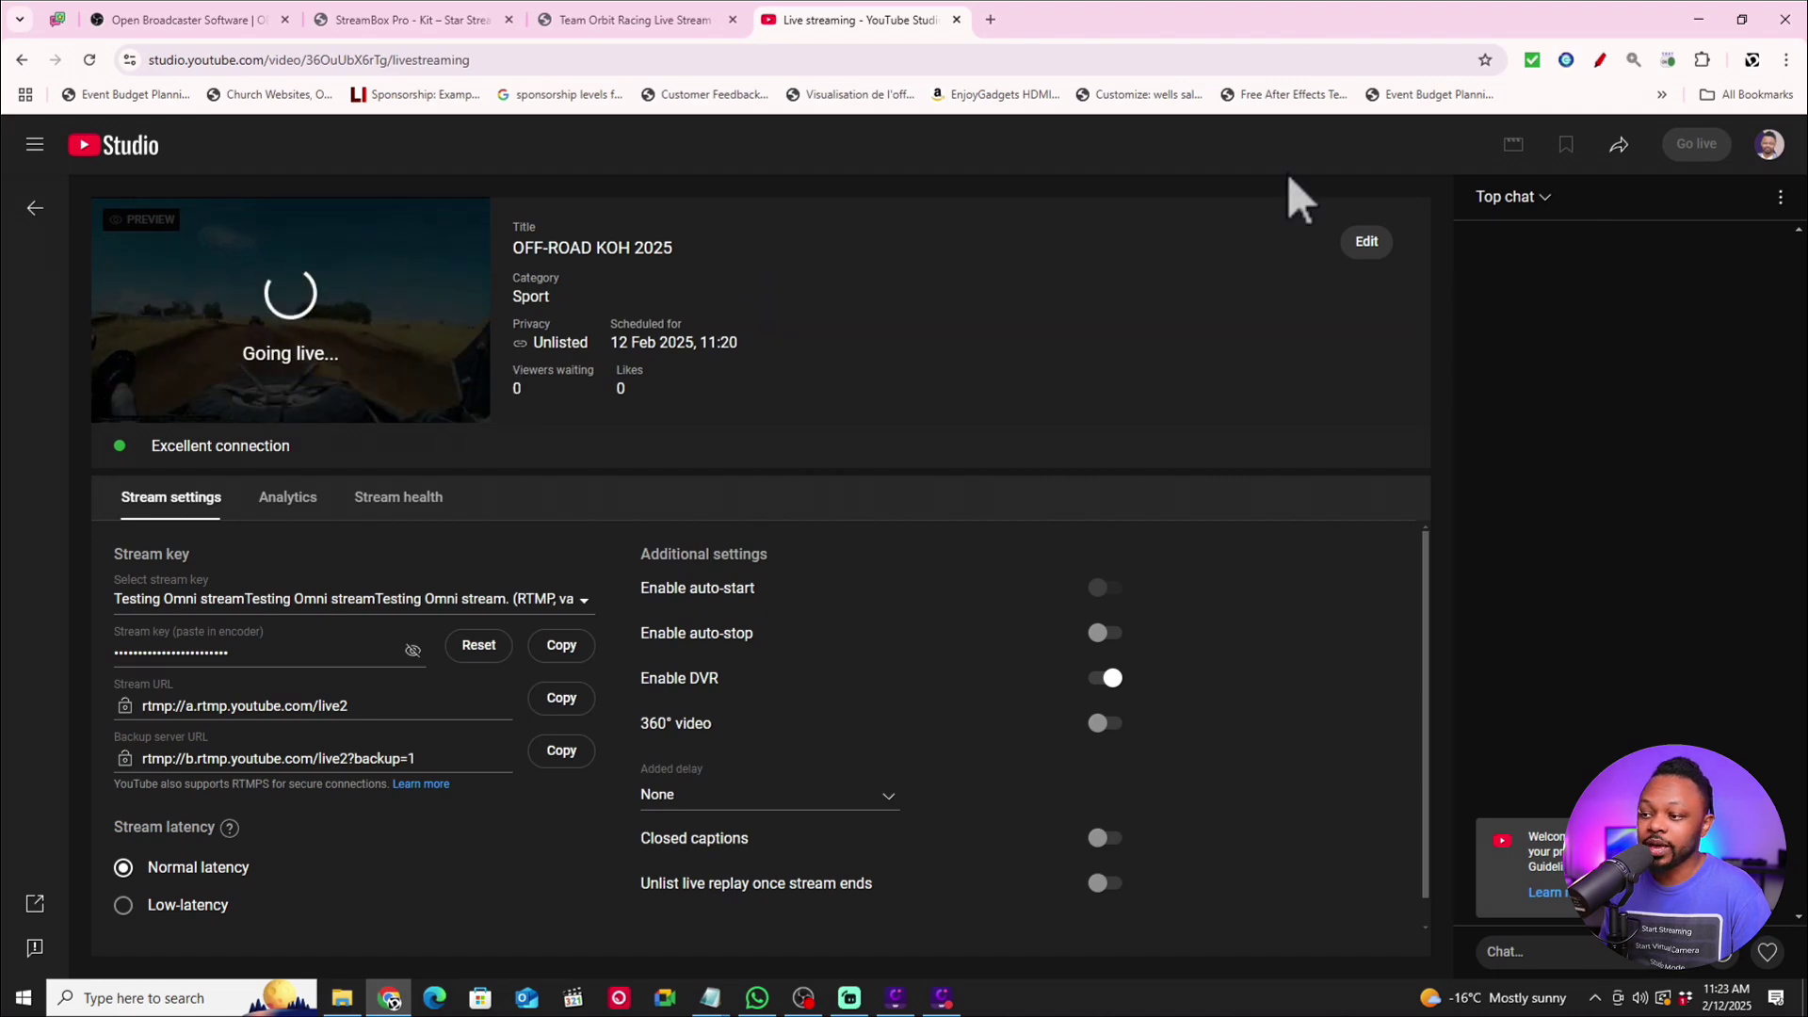
Step: Get the live stream's share link from YouTube Studio and open it in a new browser tab
{"action": "left_click", "coordinate": [1622, 149]}
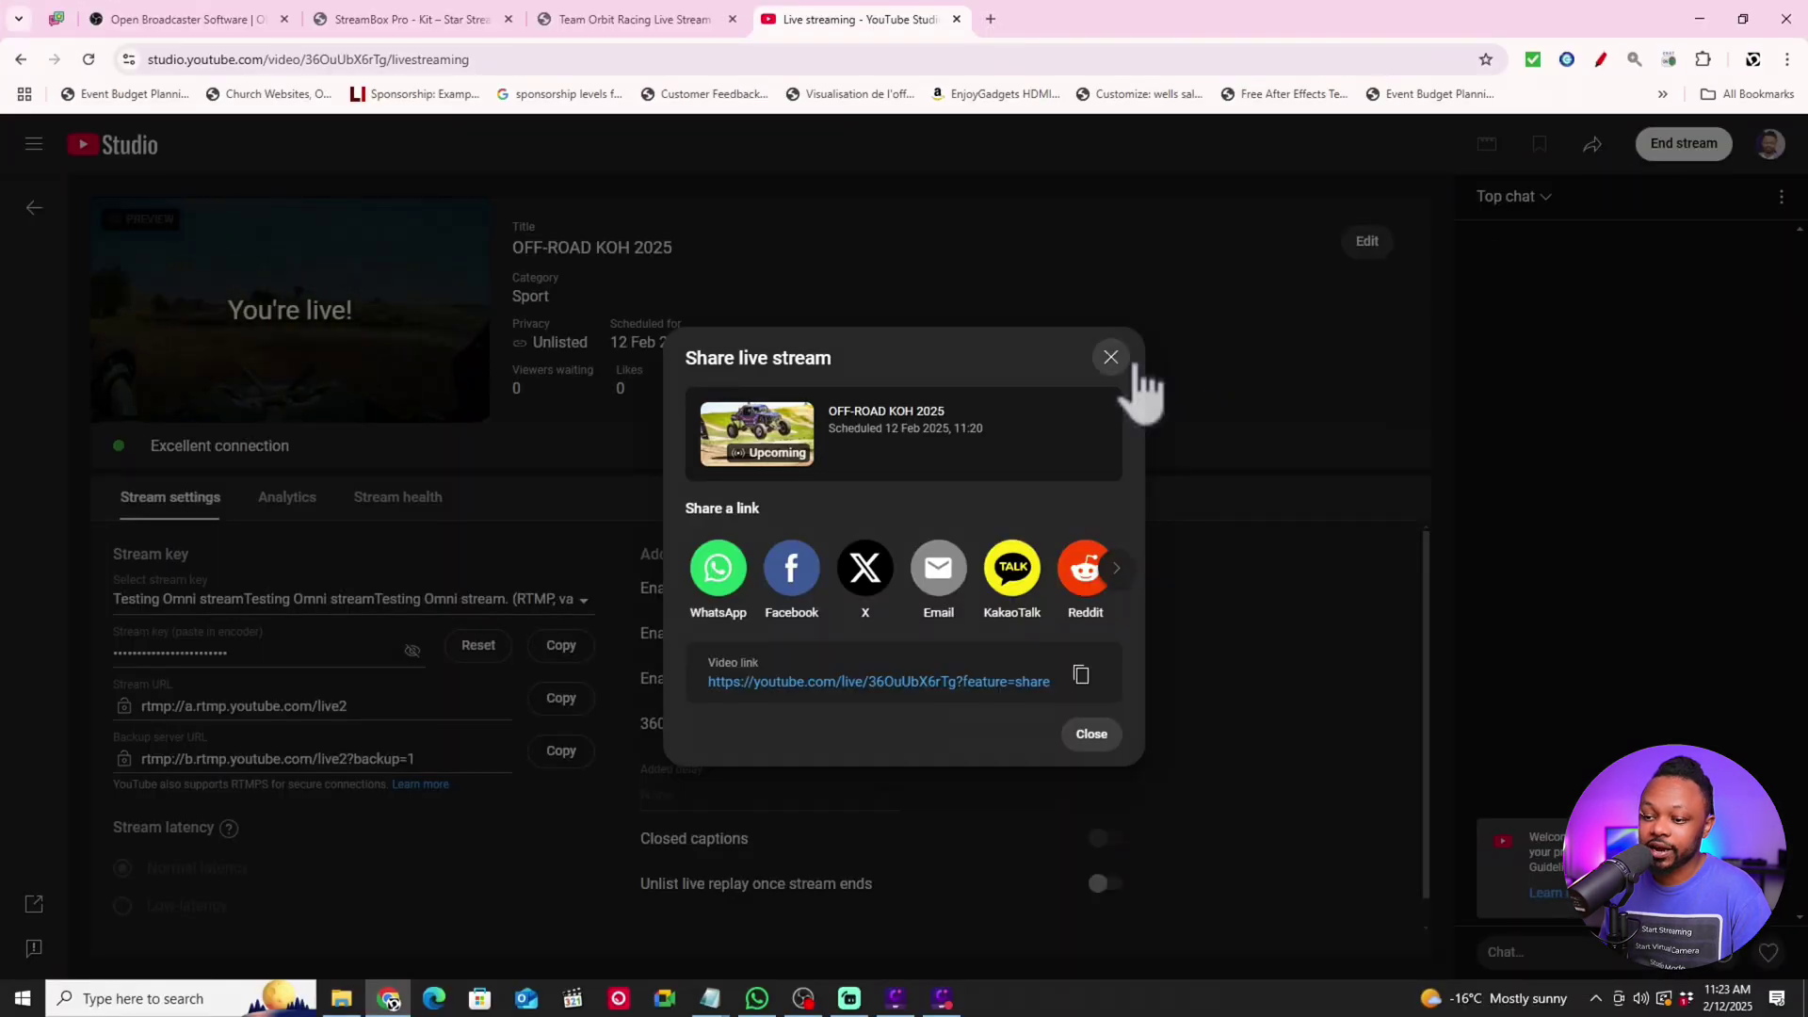
{"action": "left_click", "coordinate": [1135, 366]}
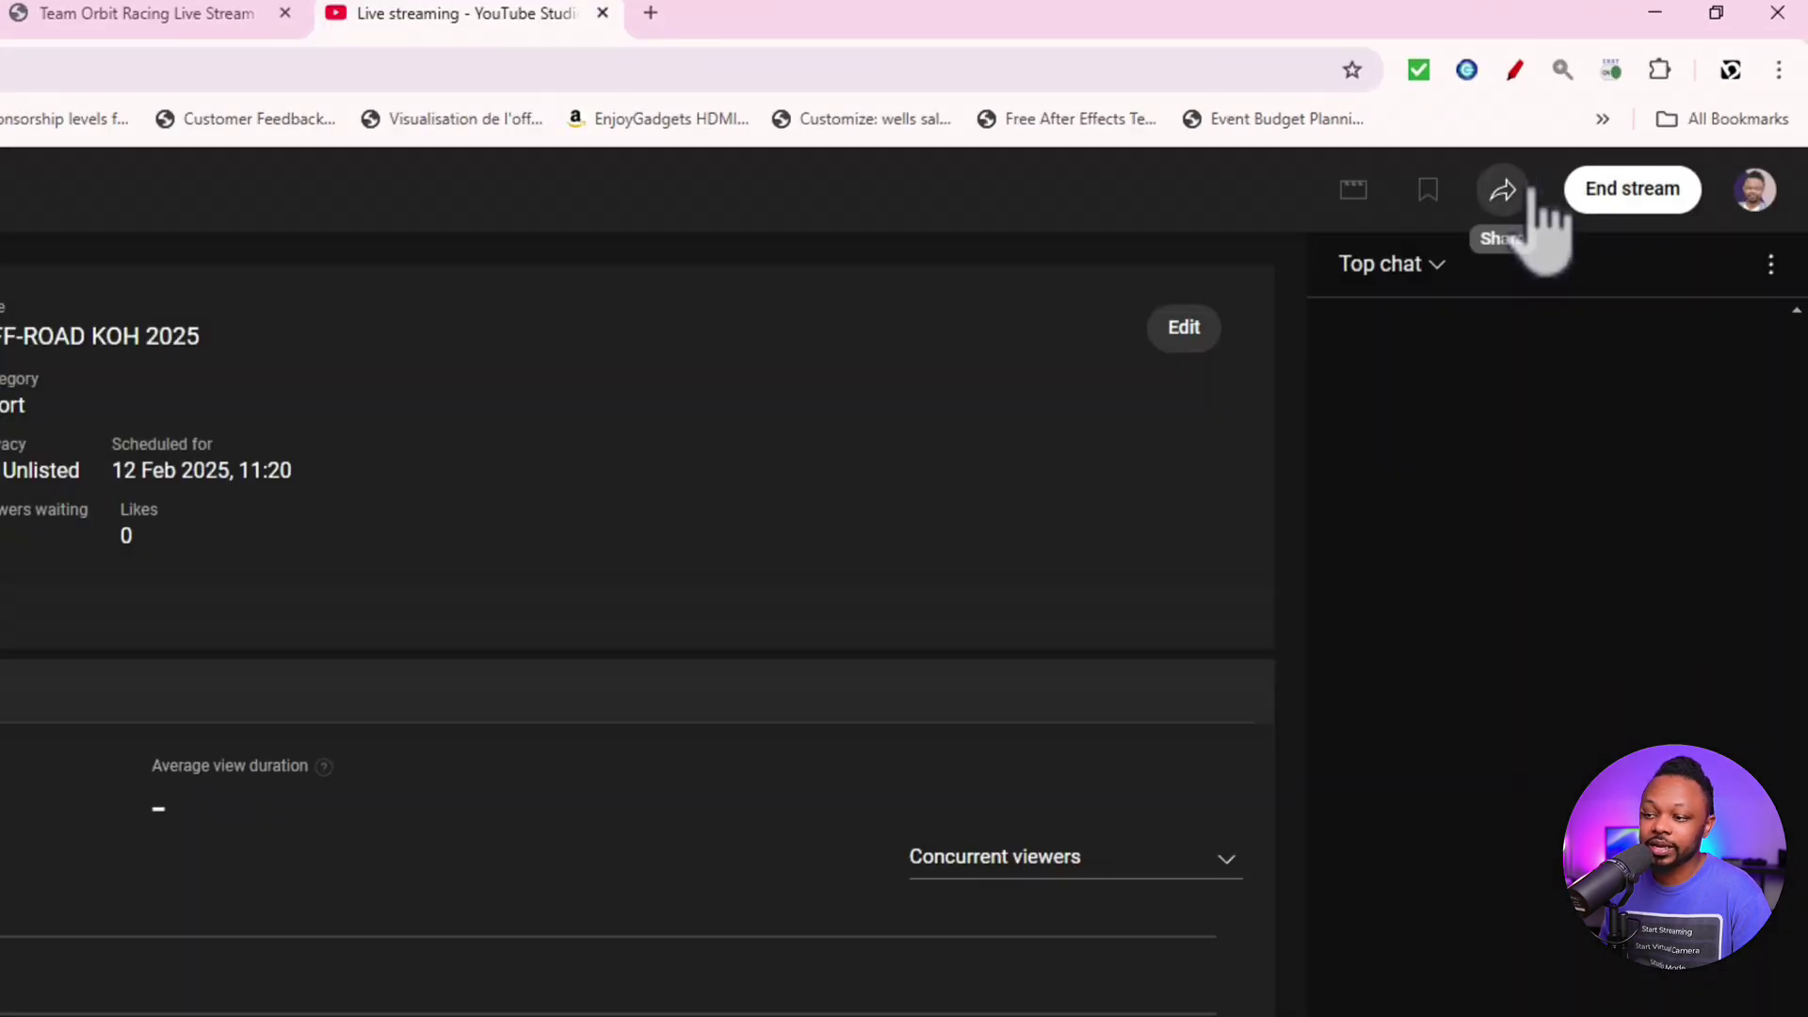
{"action": "left_click", "coordinate": [1531, 198]}
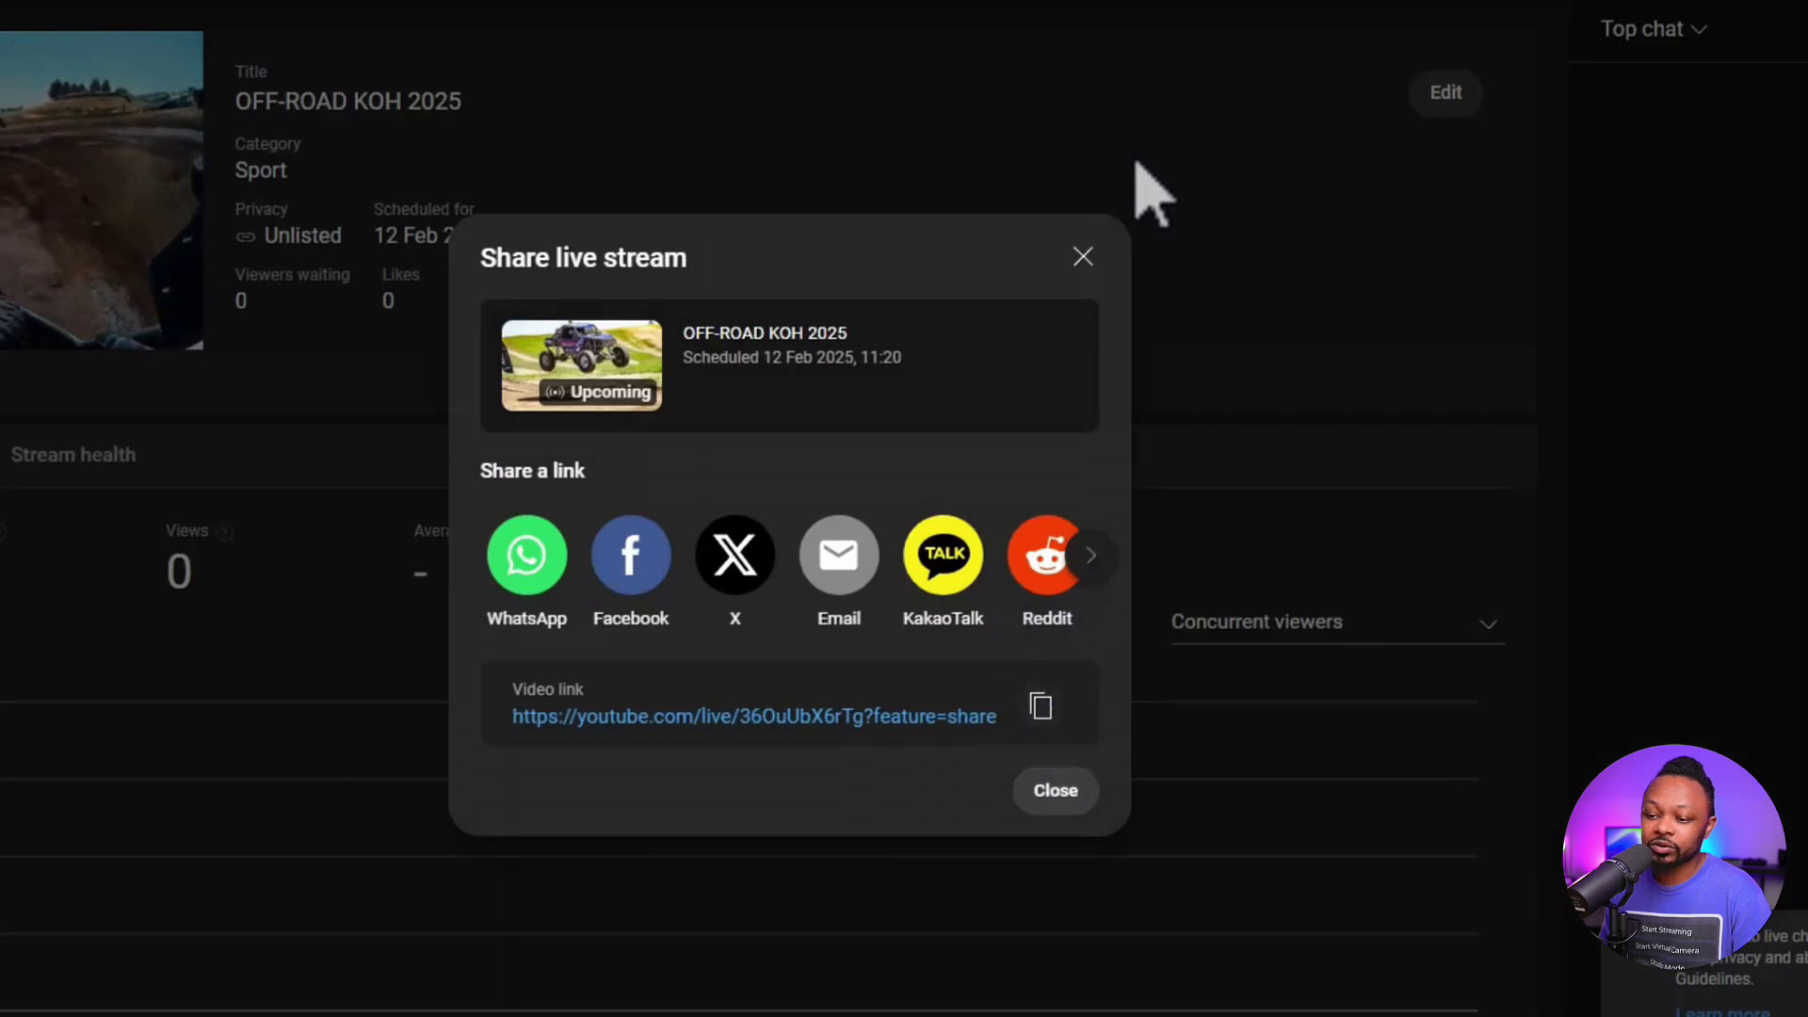
{"action": "left_click", "coordinate": [1085, 258]}
{"action": "left_click", "coordinate": [993, 19]}
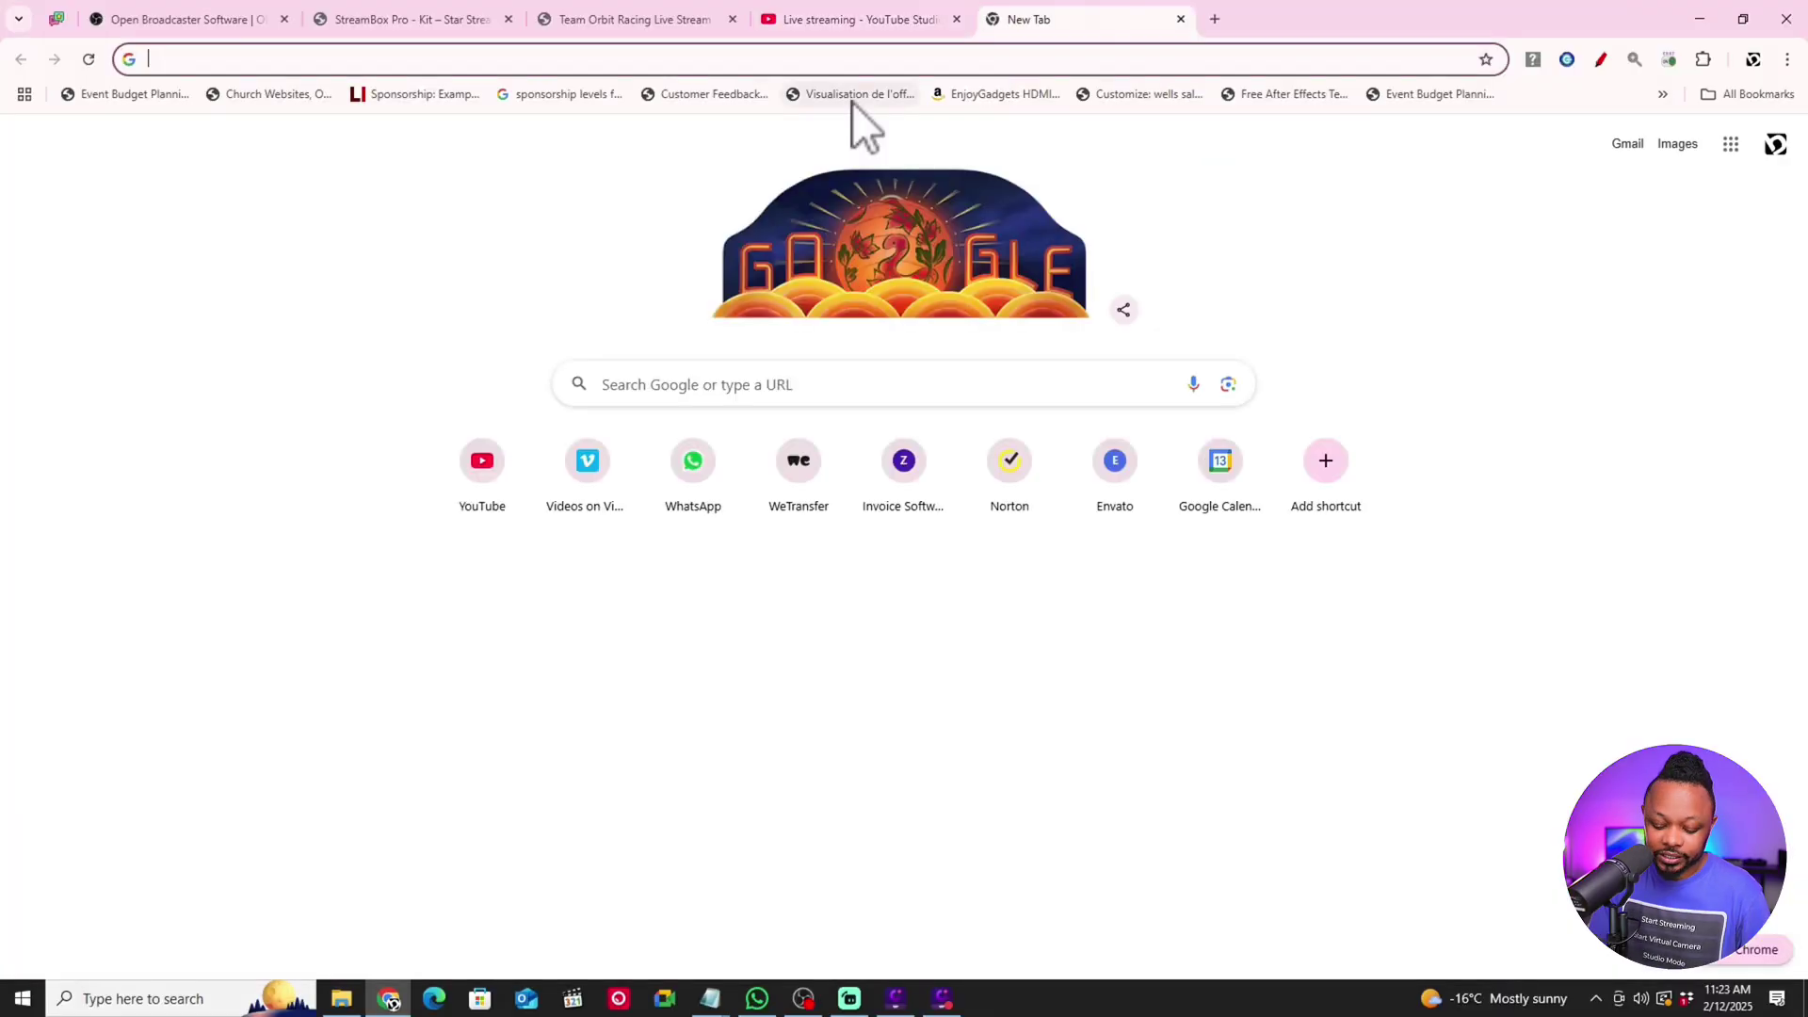
{"action": "type", "text": "https://youtube.com/live/36OuUbX6rTg?feature=share"}
{"action": "key", "text": "Return"}
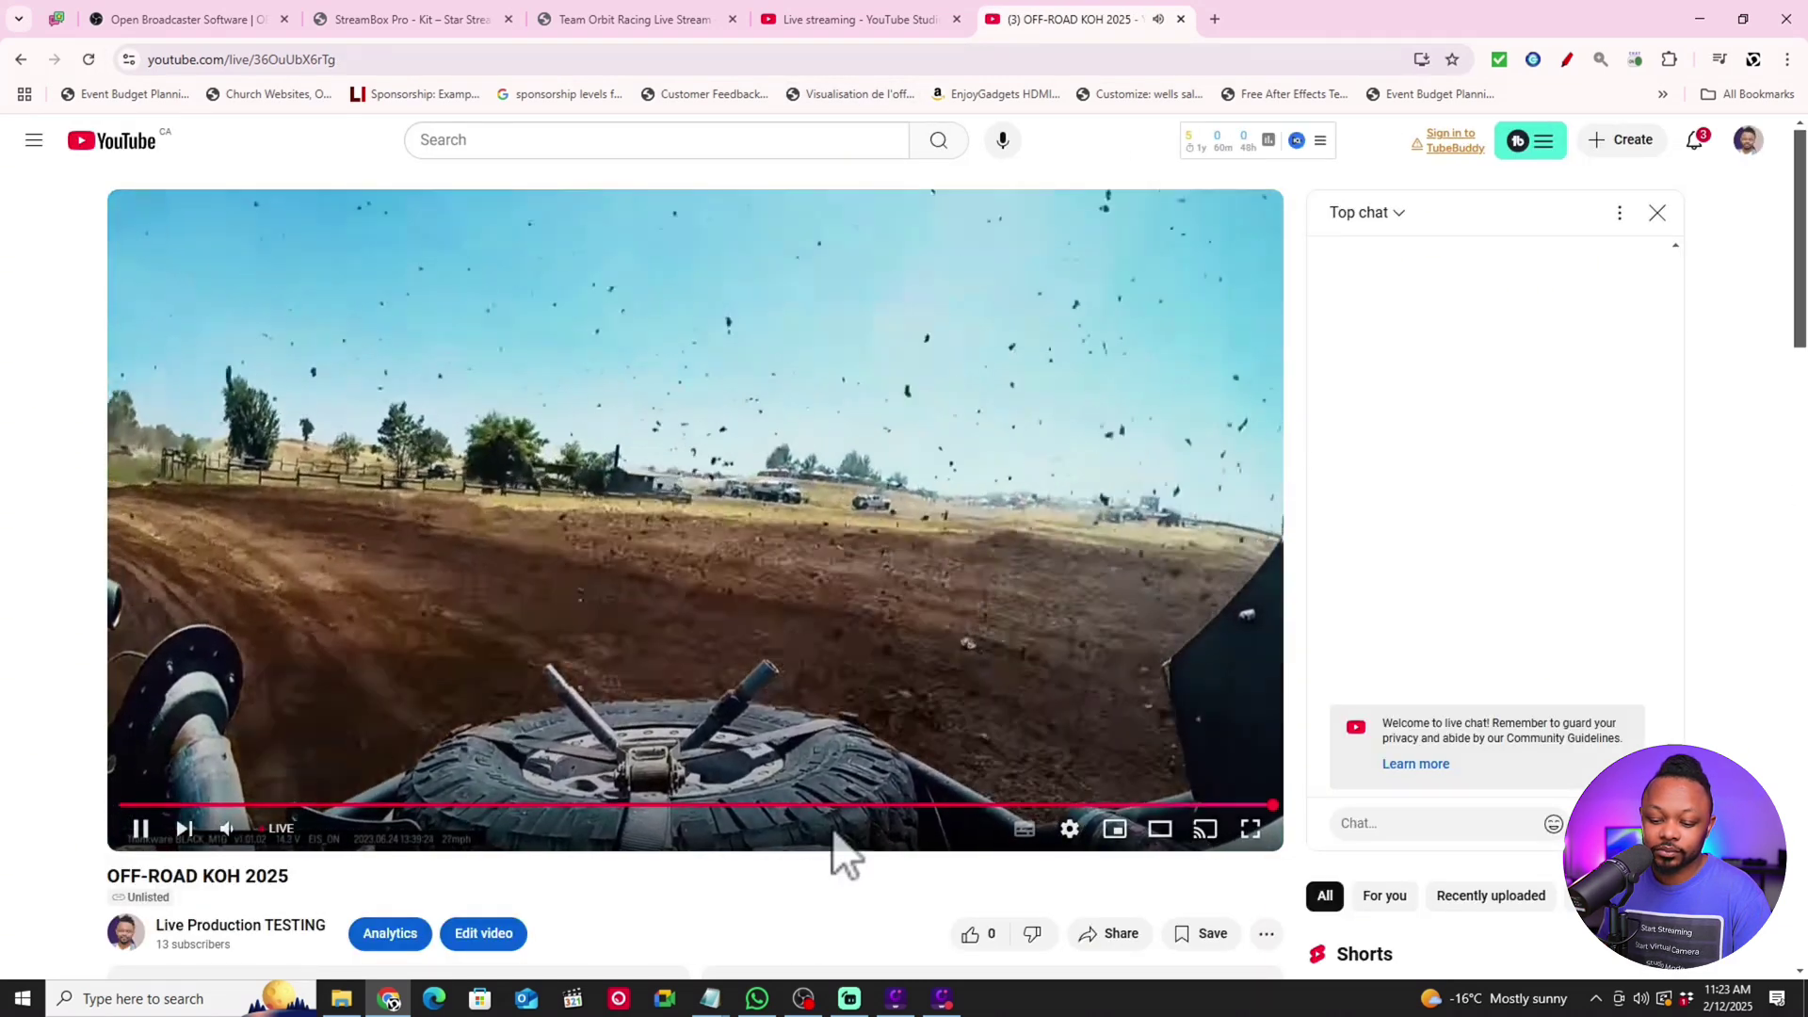
Step: Return to OBS in a smaller window, switch the live scene to CAM 2 and view it on the YouTube page
{"action": "left_click", "coordinate": [802, 998]}
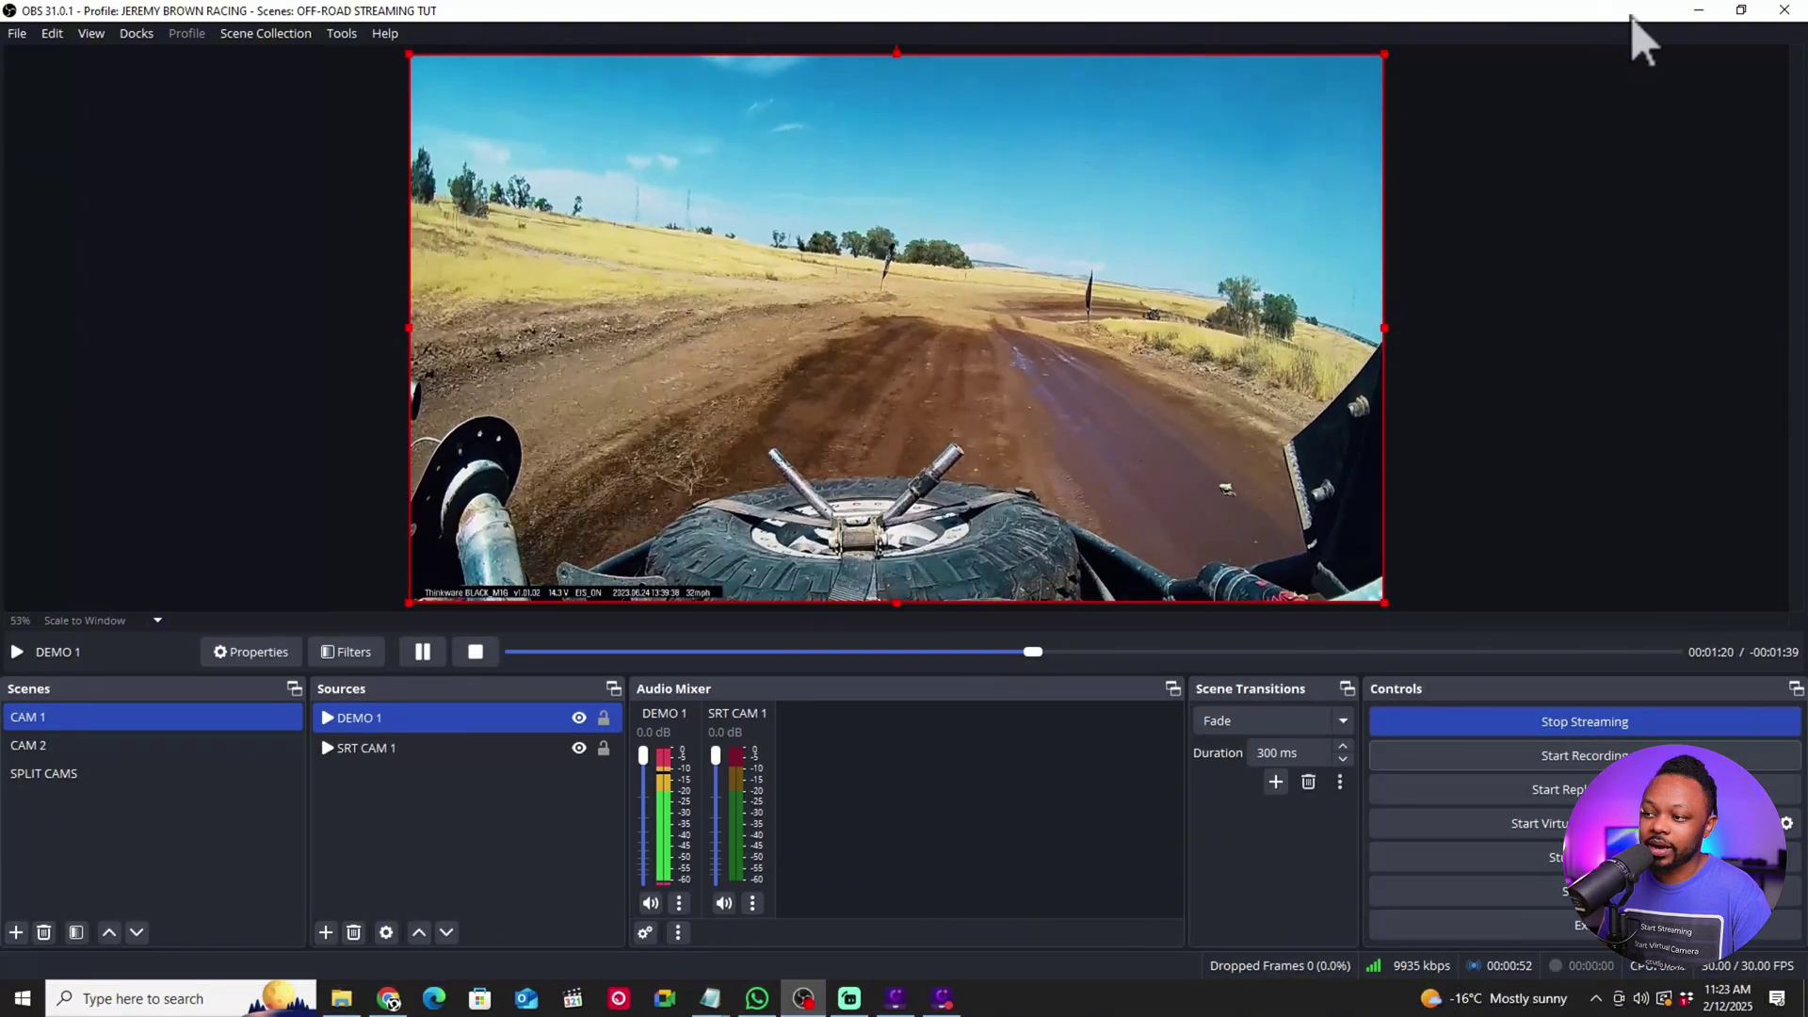
{"action": "left_click", "coordinate": [1741, 9]}
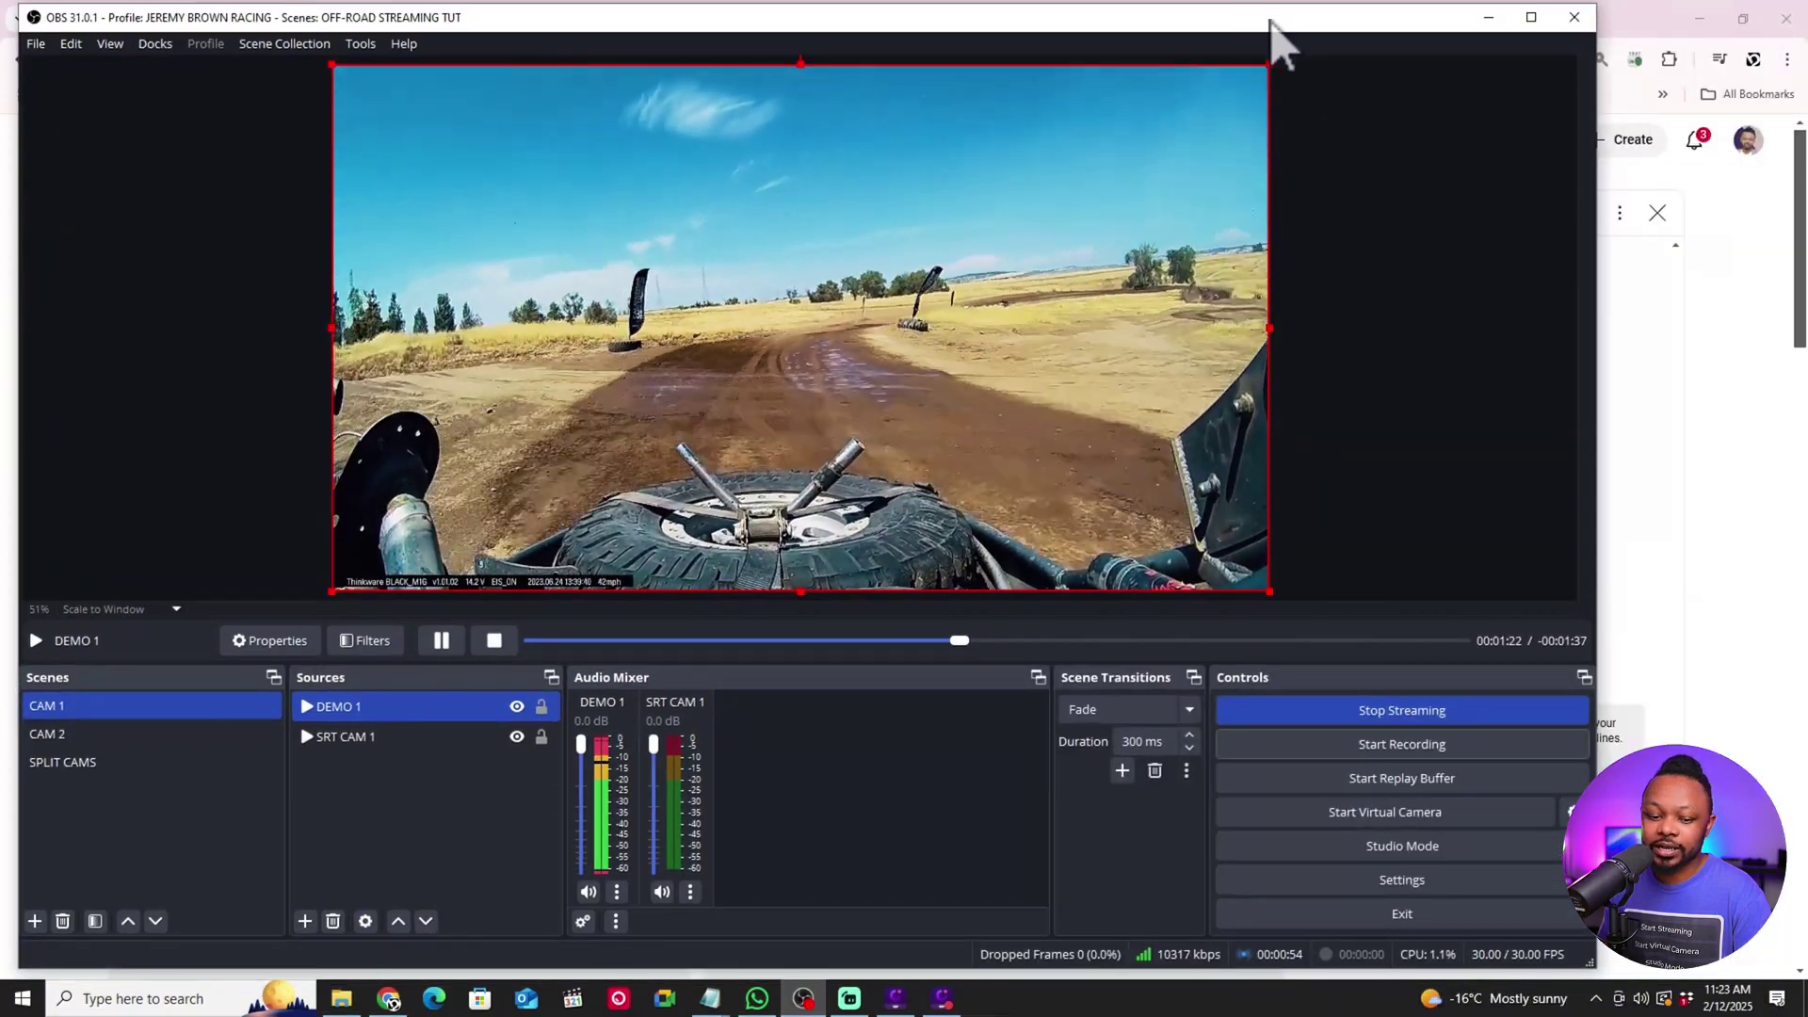
{"action": "left_click", "coordinate": [122, 734]}
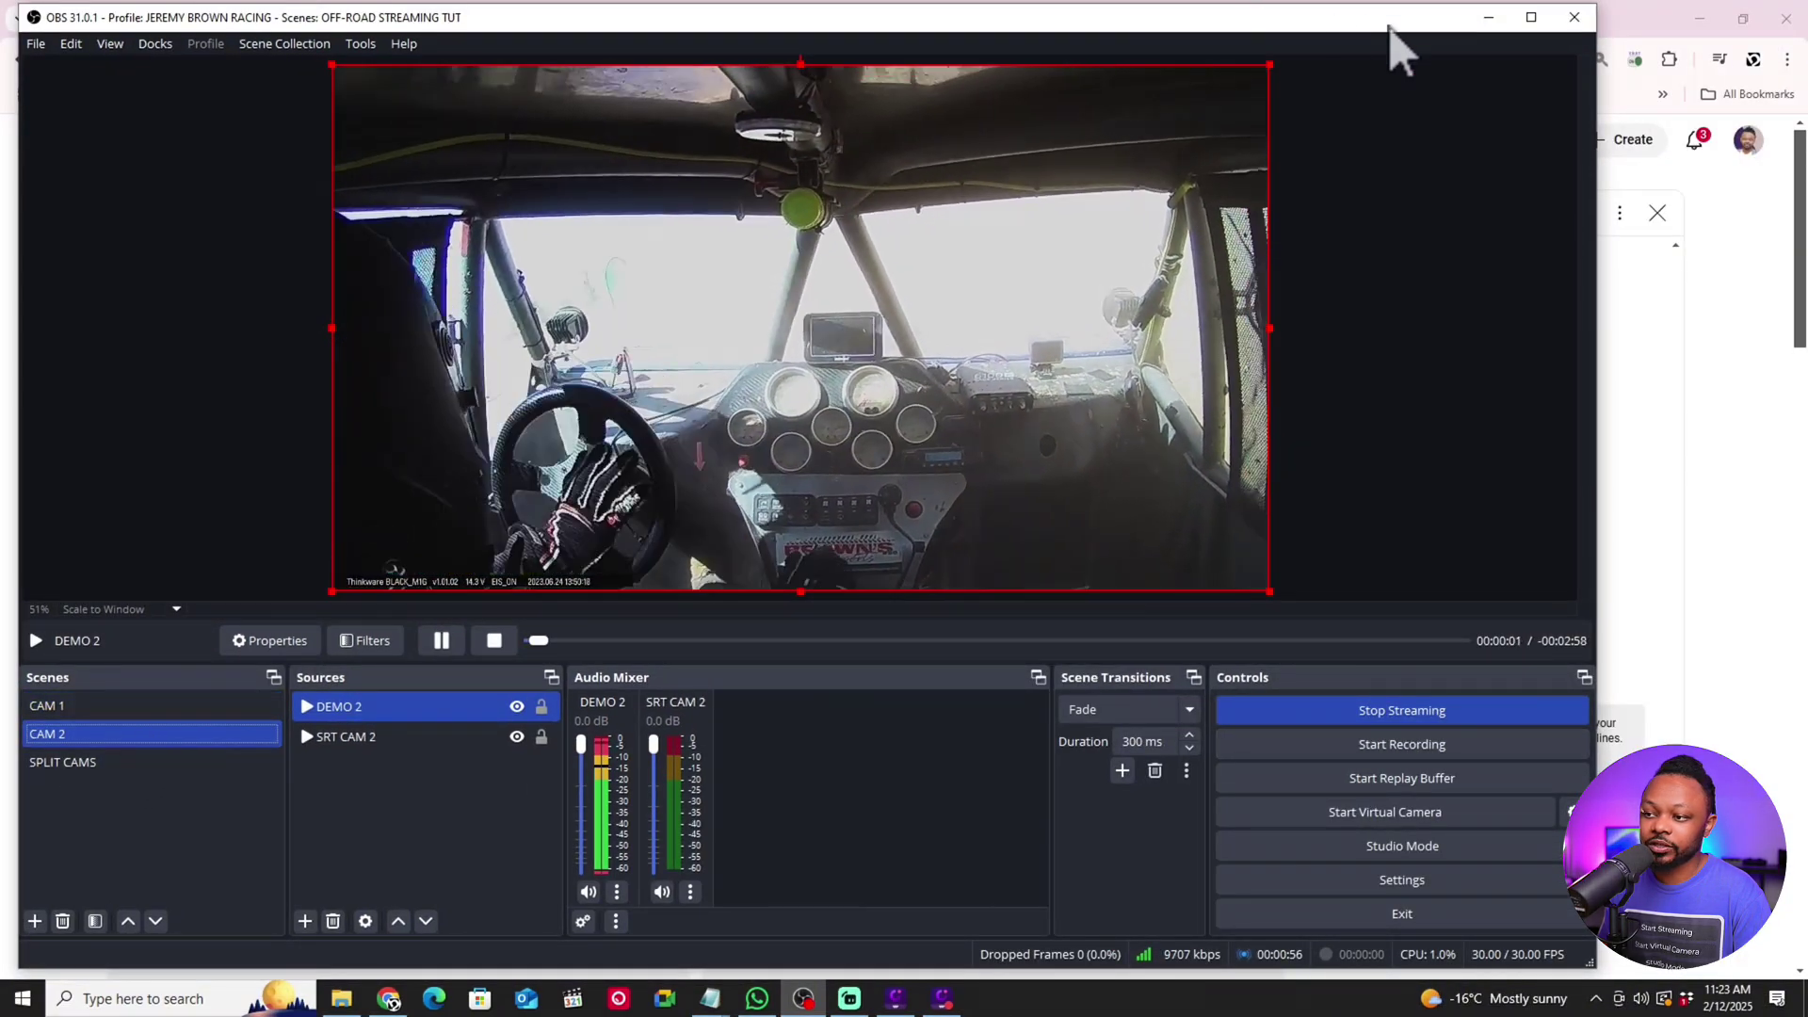
{"action": "left_click", "coordinate": [1487, 17]}
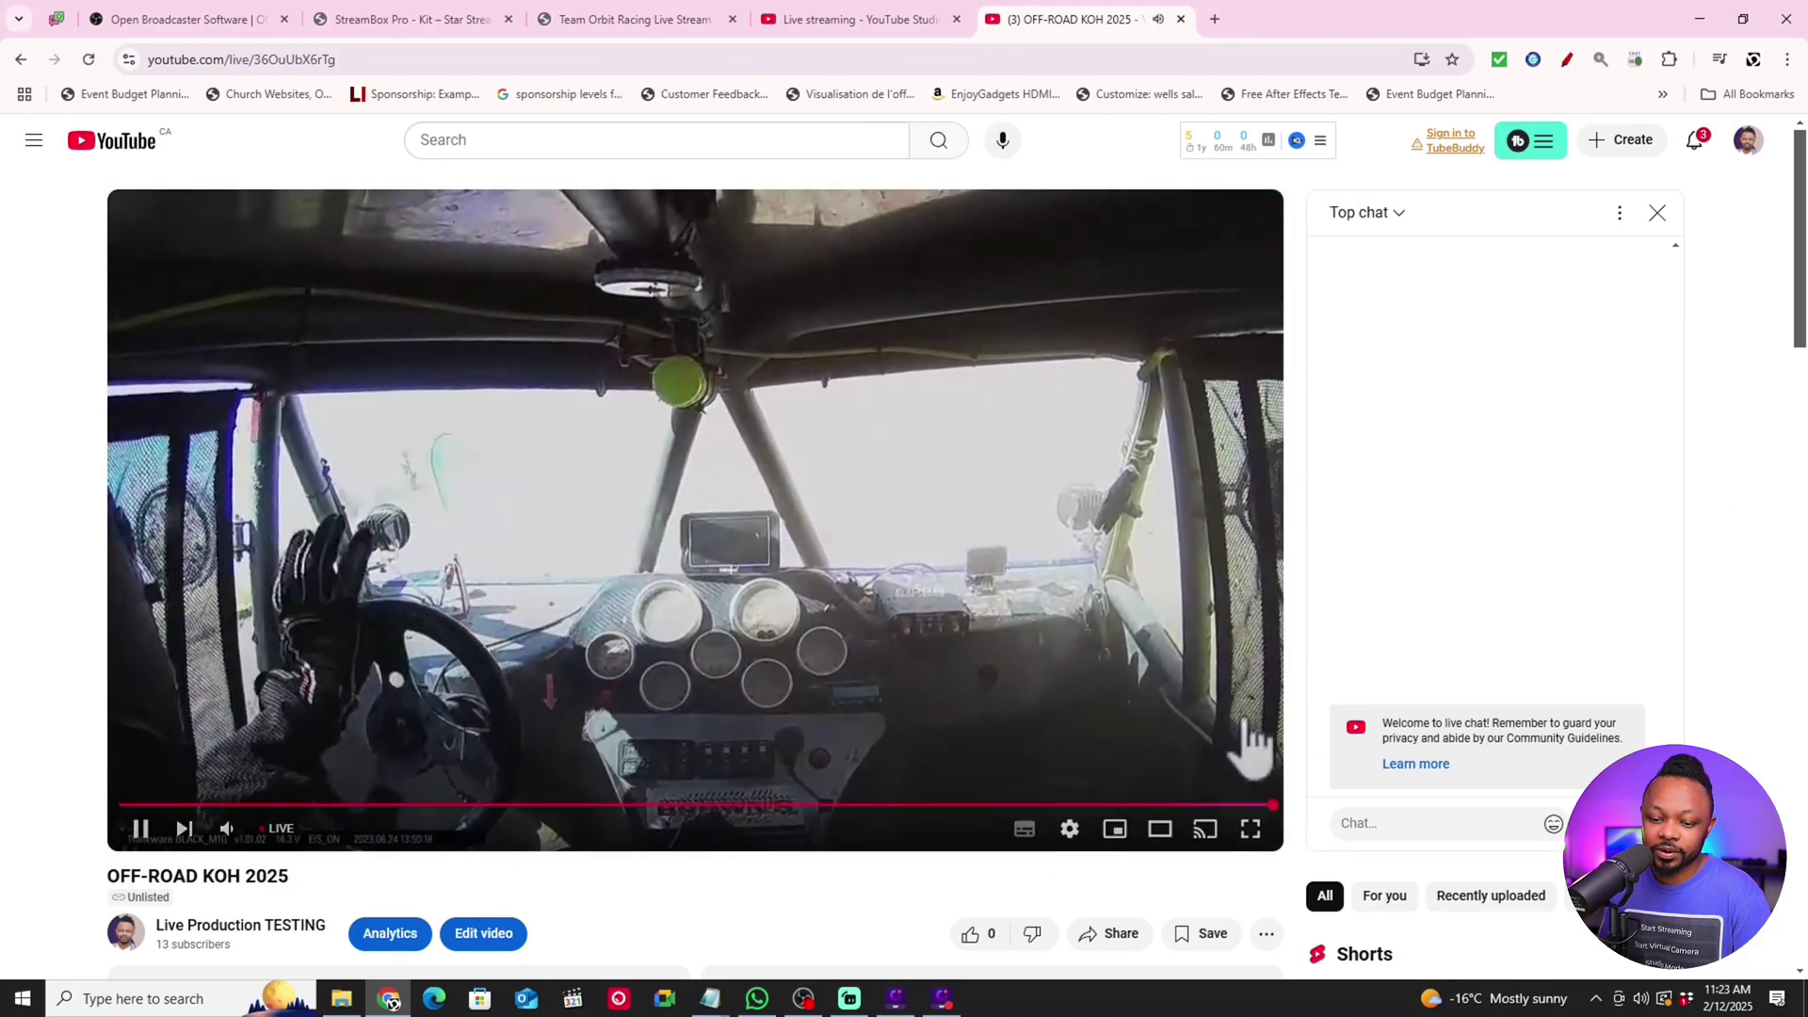
Step: Switch the live scene in OBS to SPLIT CAMS, check the YouTube page and return to OBS
{"action": "key", "text": "alt+Tab"}
{"action": "left_click", "coordinate": [143, 759]}
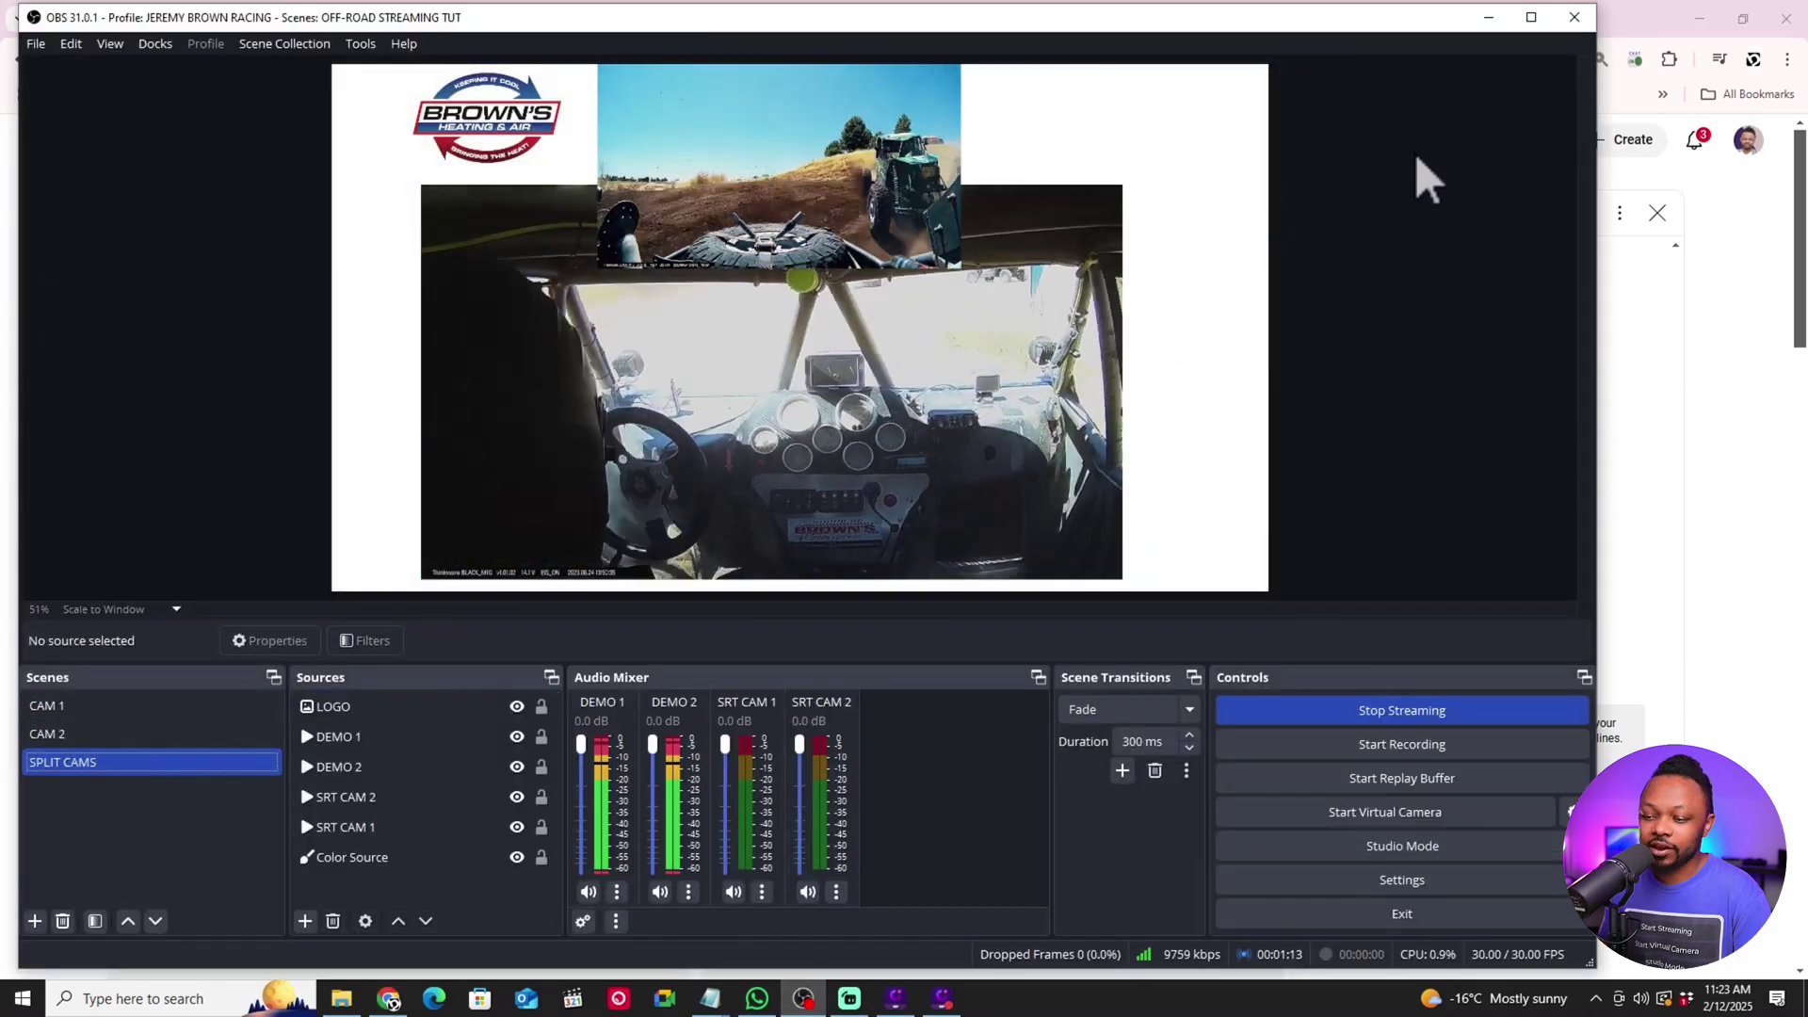
{"action": "left_click", "coordinate": [1488, 18]}
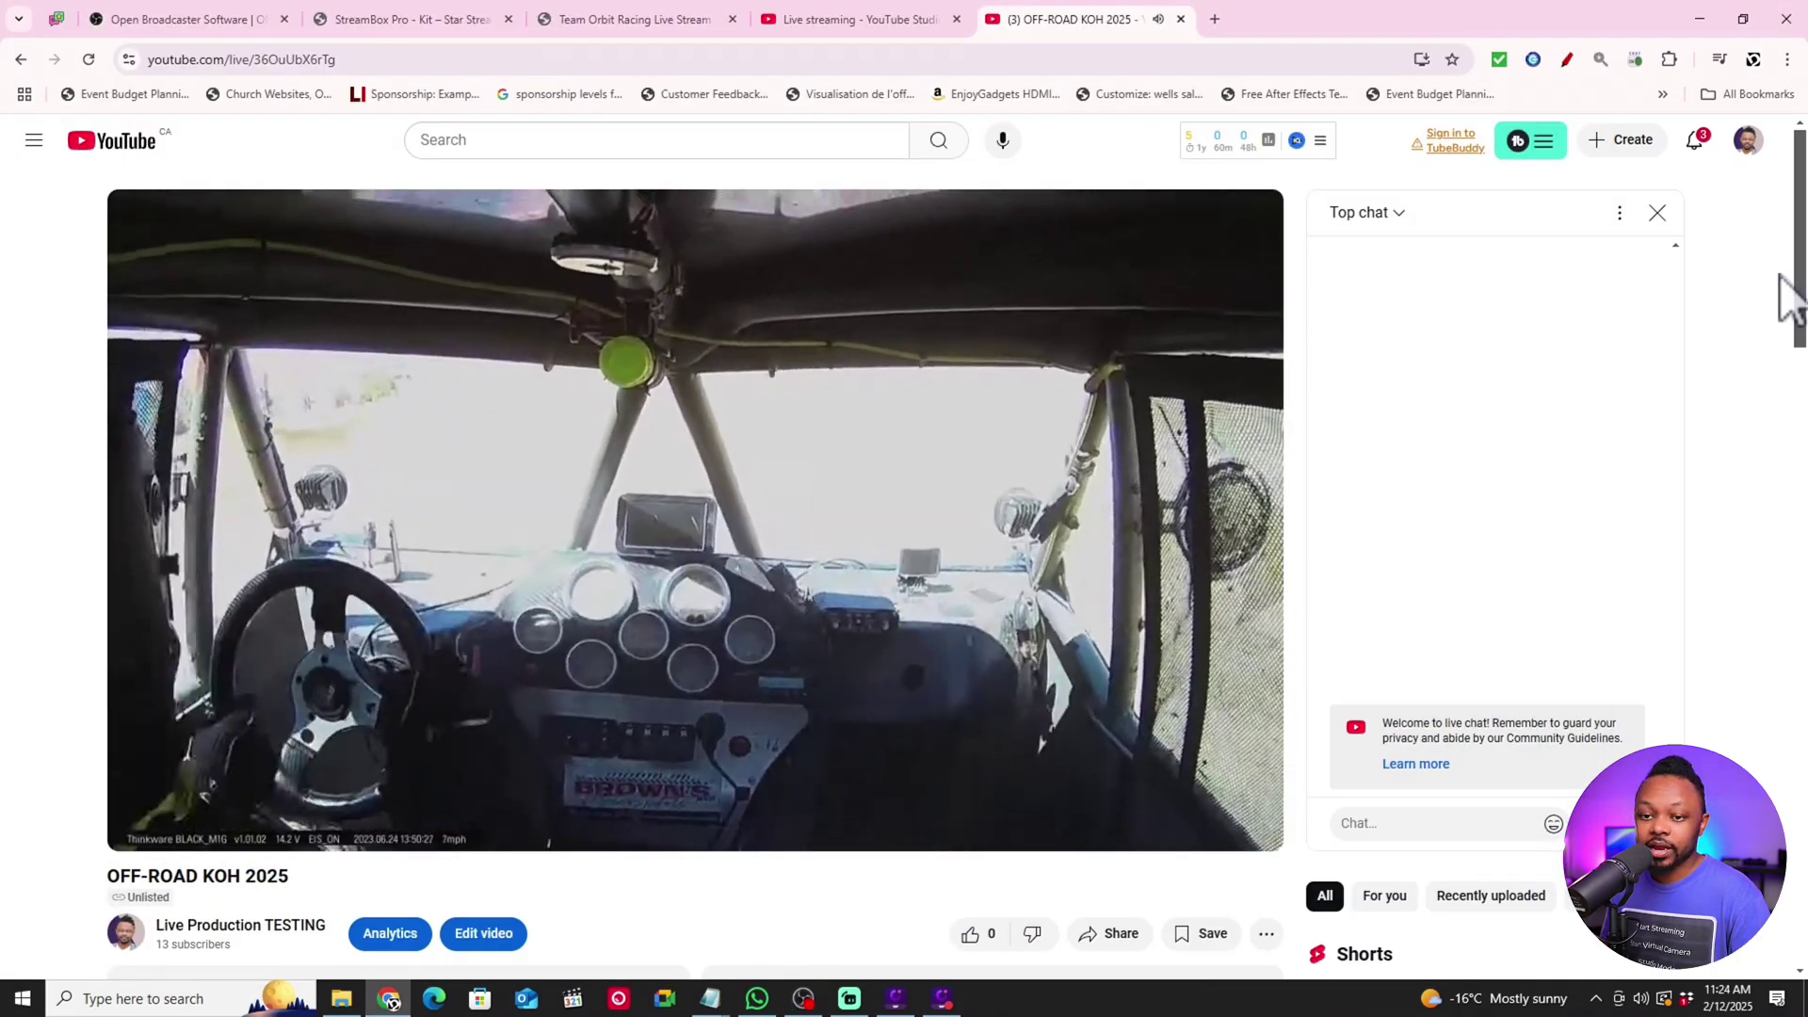
{"action": "key", "text": "alt+Tab"}
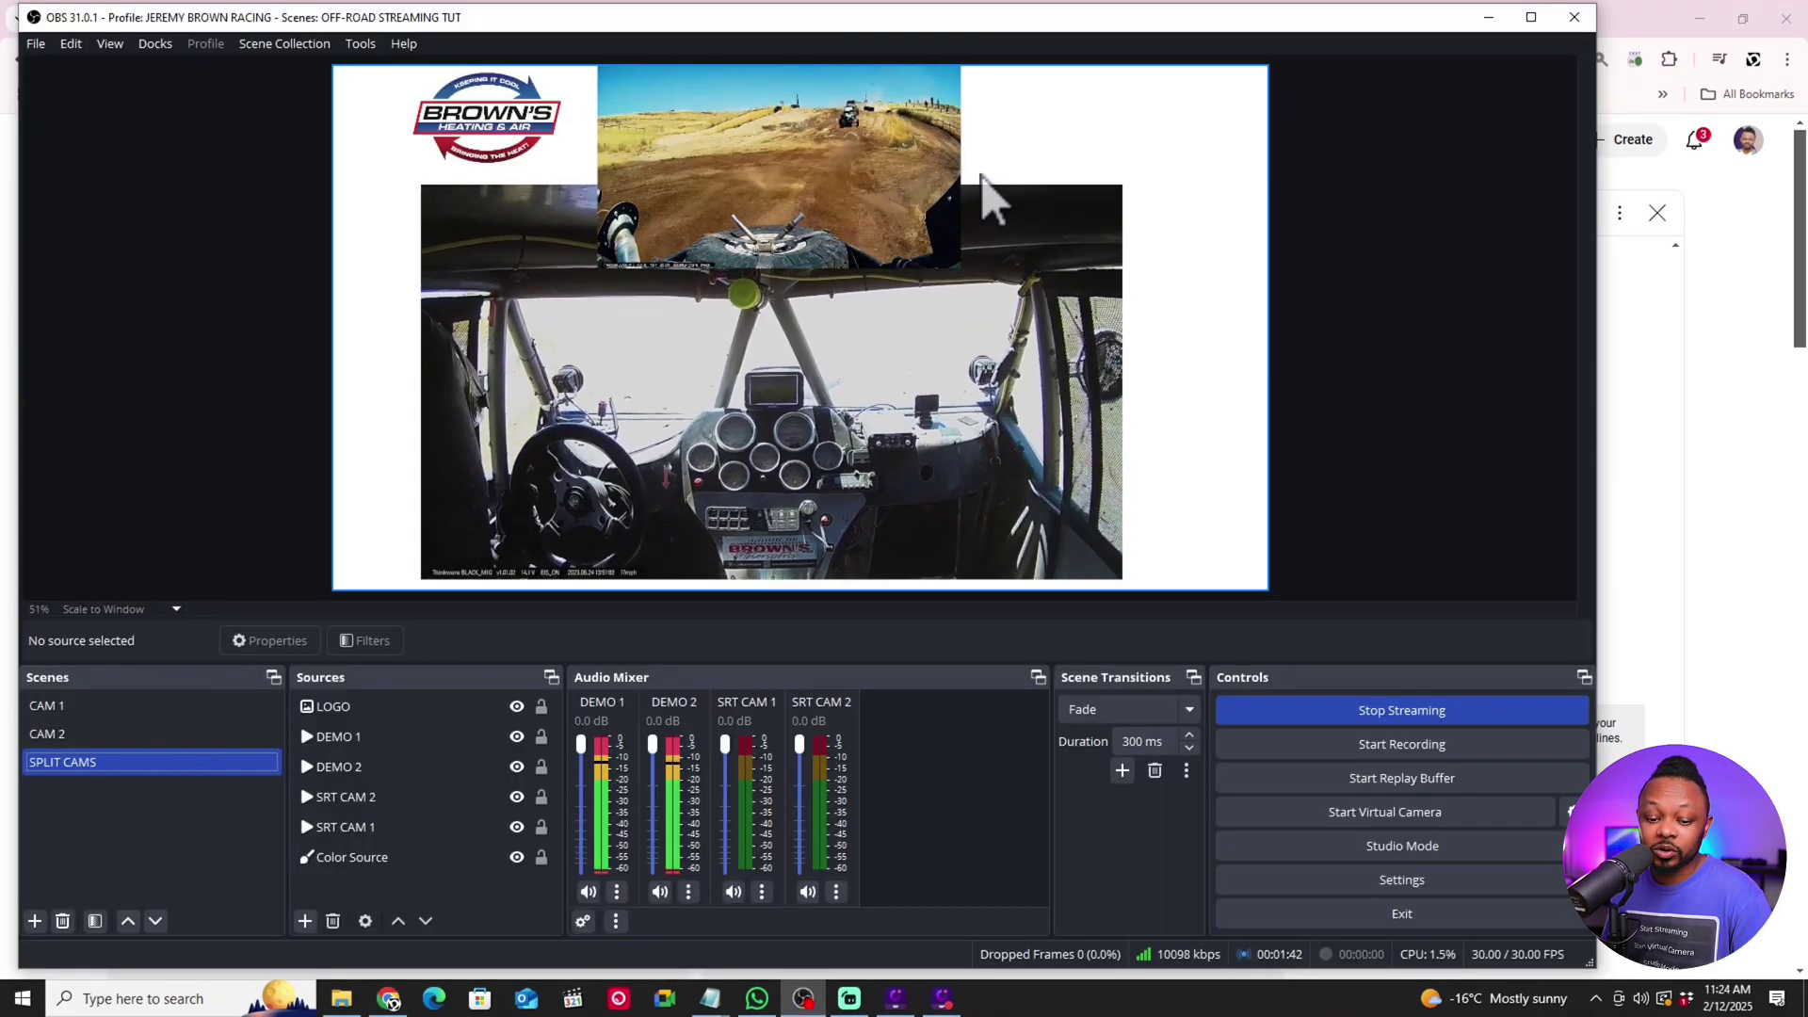
Step: Add a new scene named VIDEO COMMERCIAL
{"action": "left_click", "coordinate": [304, 921]}
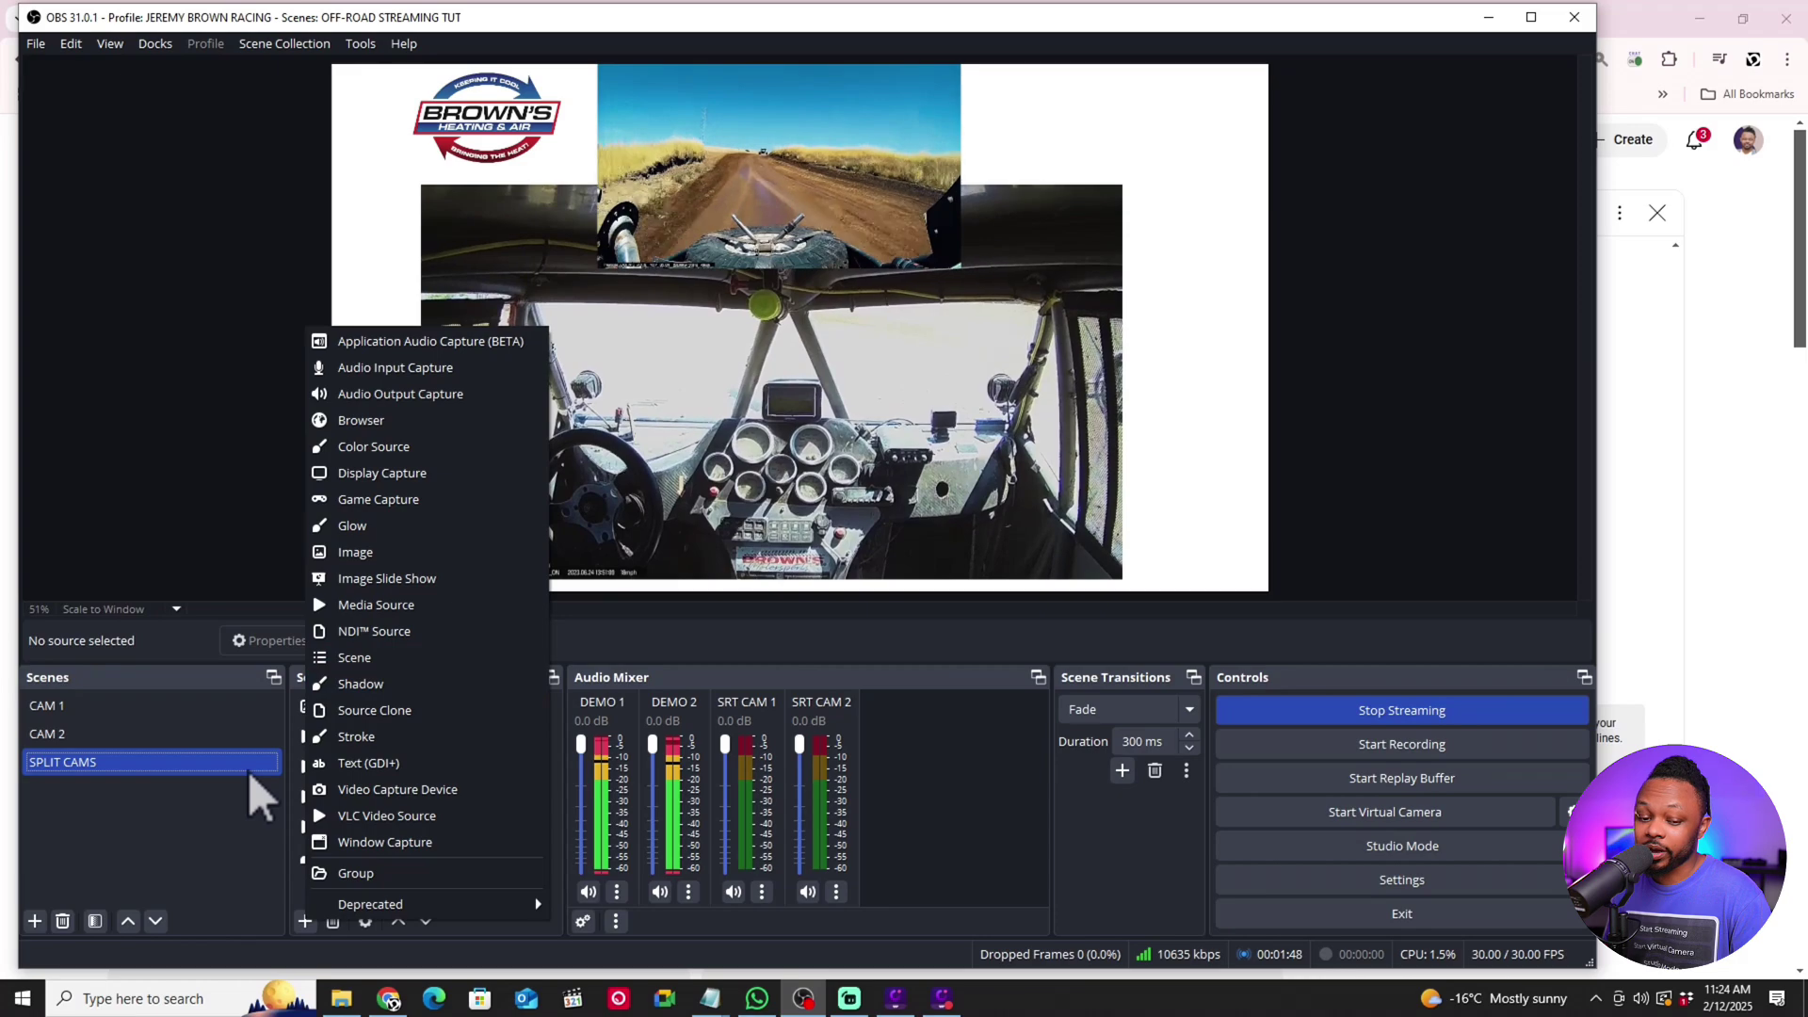
{"action": "left_click", "coordinate": [186, 829]}
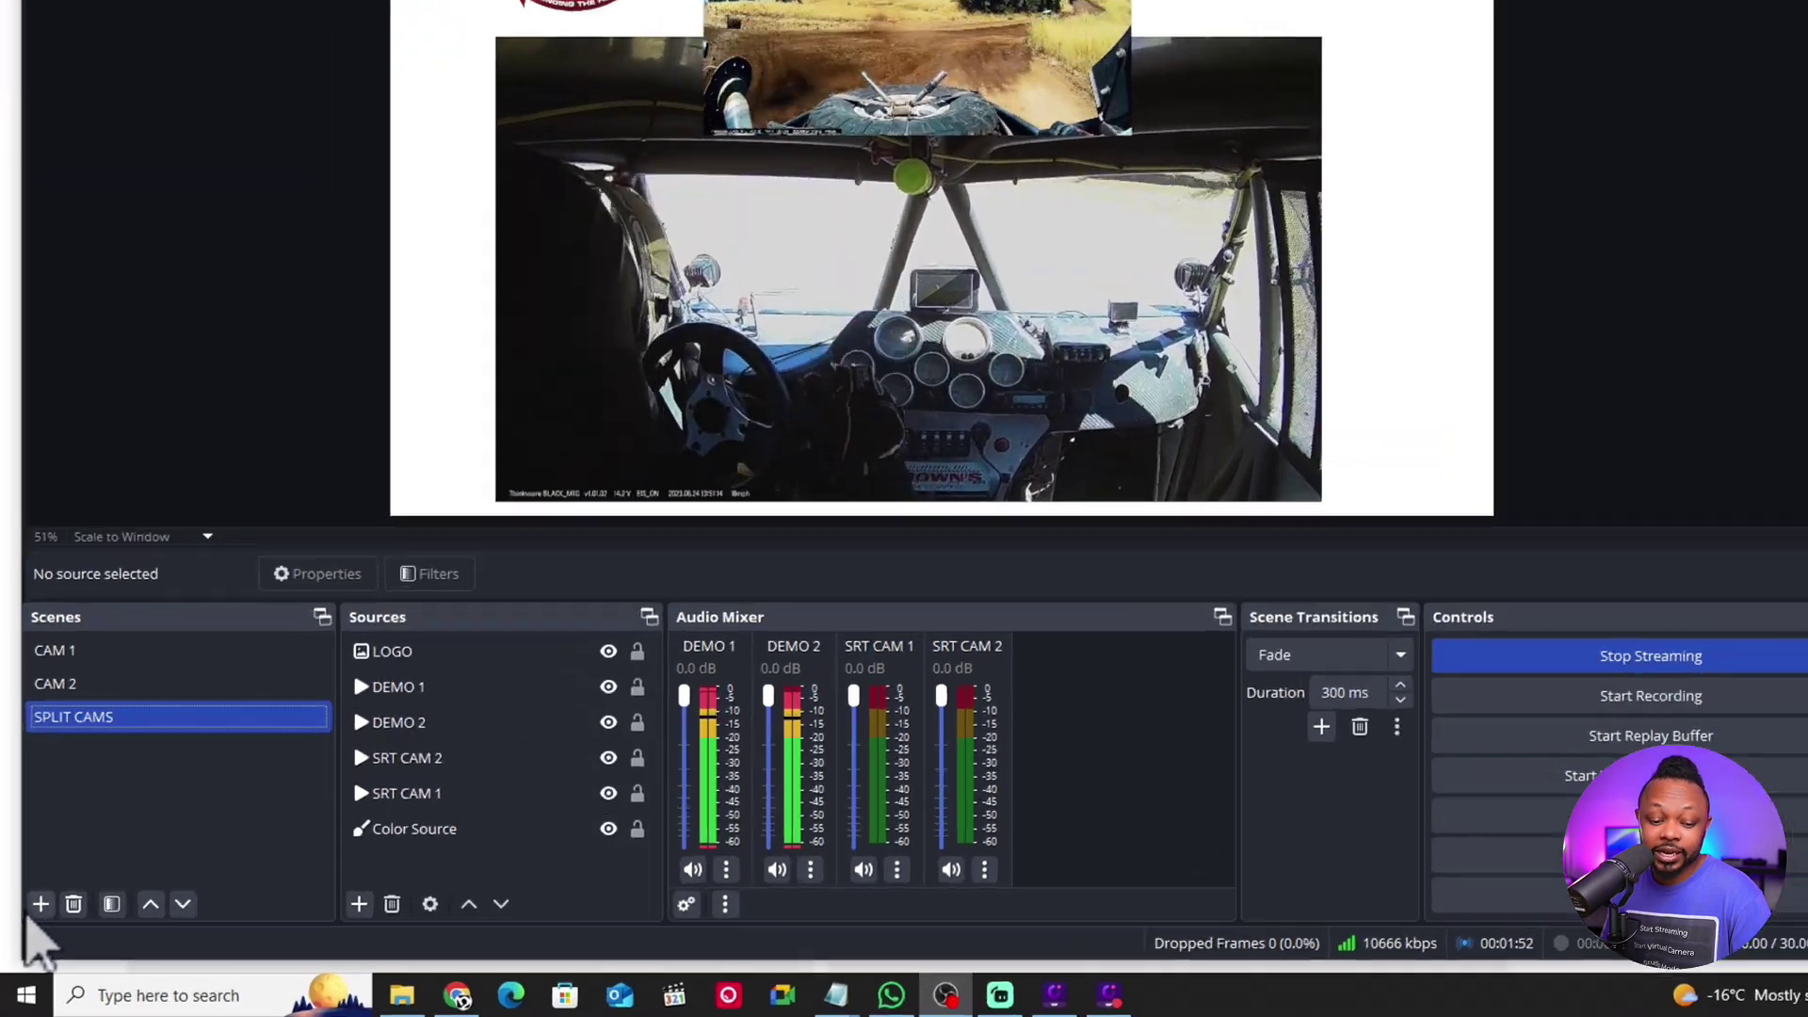
{"action": "left_click", "coordinate": [35, 920]}
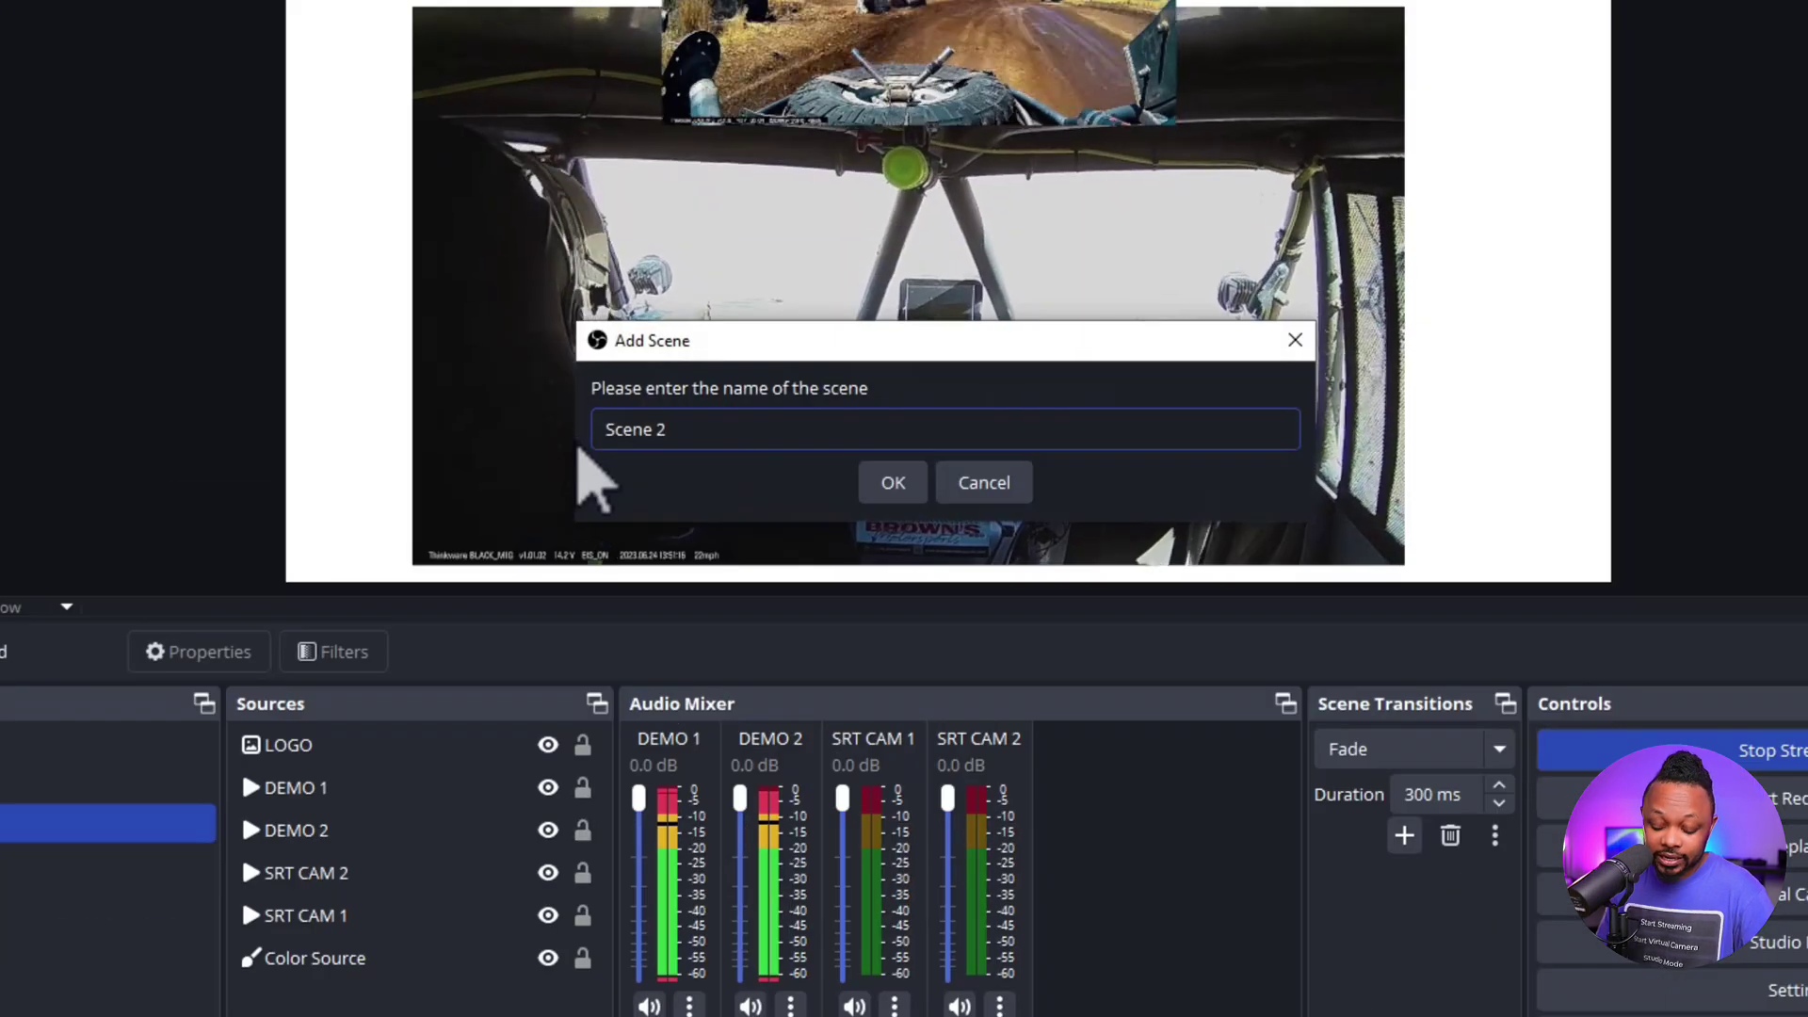
{"action": "key", "text": "BackSpace"}
{"action": "key", "text": "BackSpace"}
{"action": "key", "text": "BackSpace"}
{"action": "key", "text": "BackSpace"}
{"action": "key", "text": "BackSpace"}
{"action": "key", "text": "BackSpace"}
{"action": "key", "text": "BackSpace"}
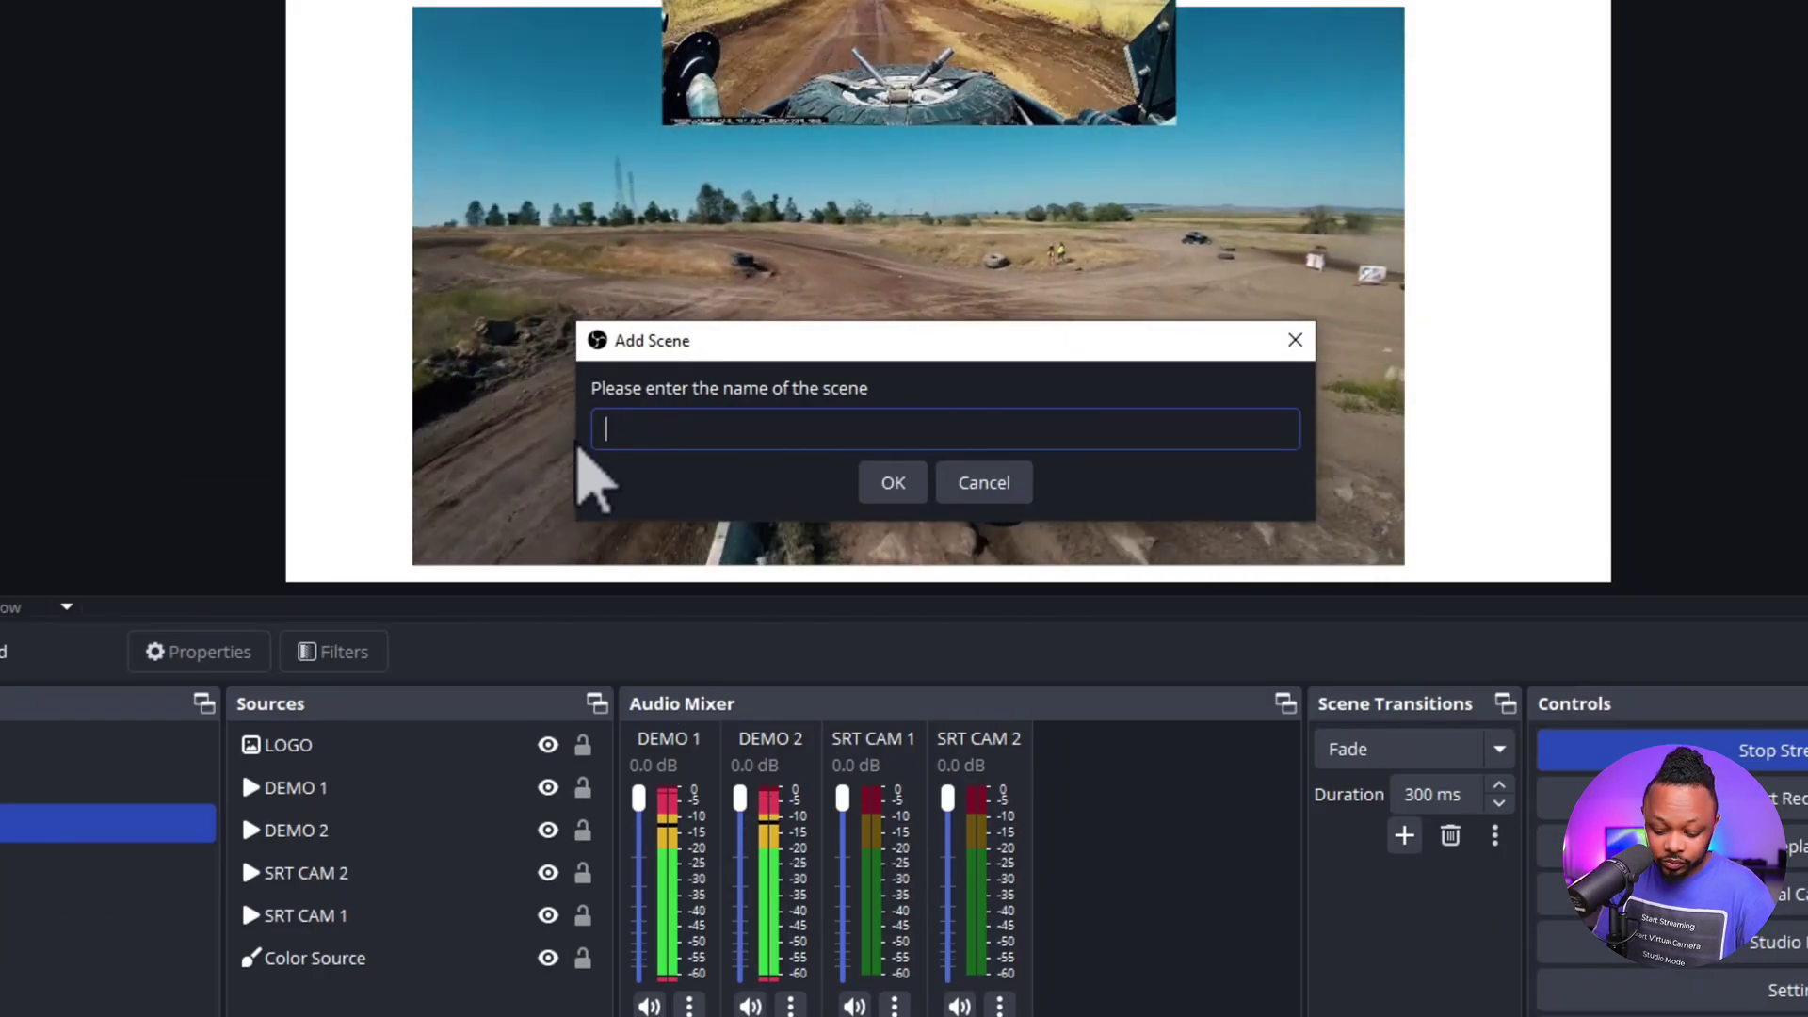
{"action": "type", "text": "VIDEO COMMERCIAL"}
{"action": "left_click", "coordinate": [893, 484]}
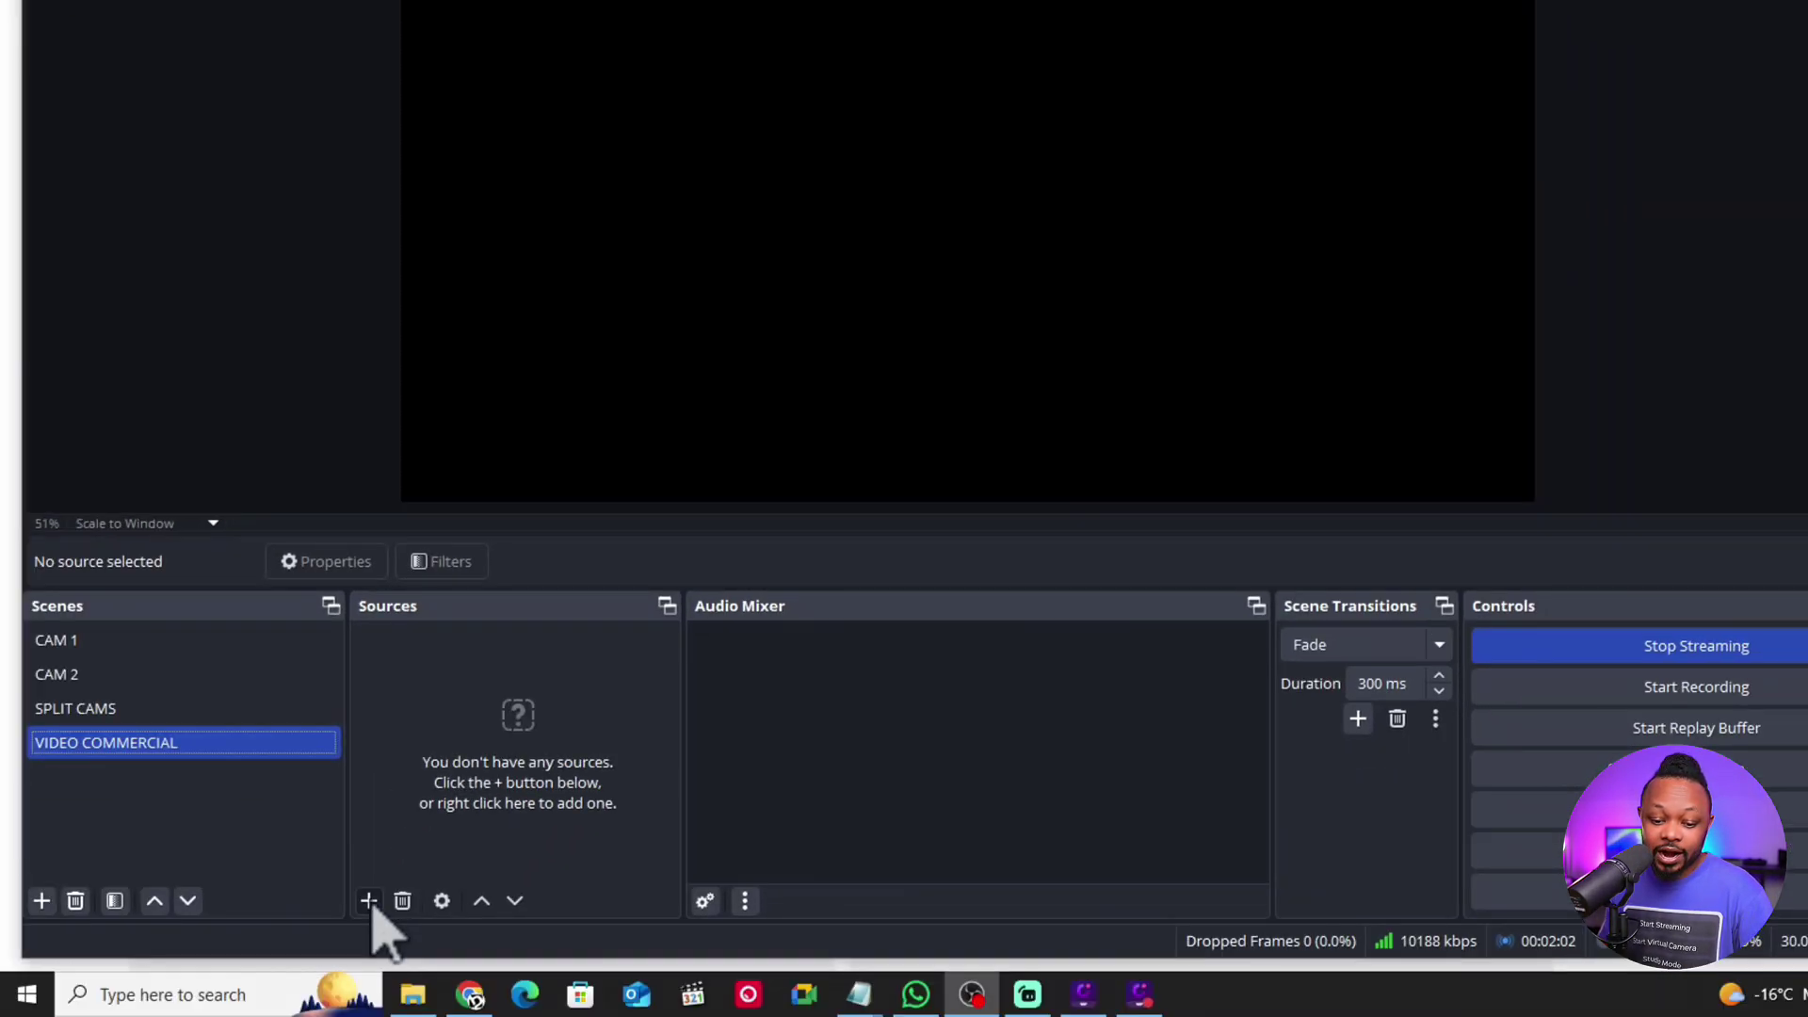
Step: Add a media source named AD to the VIDEO COMMERCIAL scene, using the local file MICKEY THOMPSON AD_15 SEC.mp4
{"action": "left_click", "coordinate": [369, 901]}
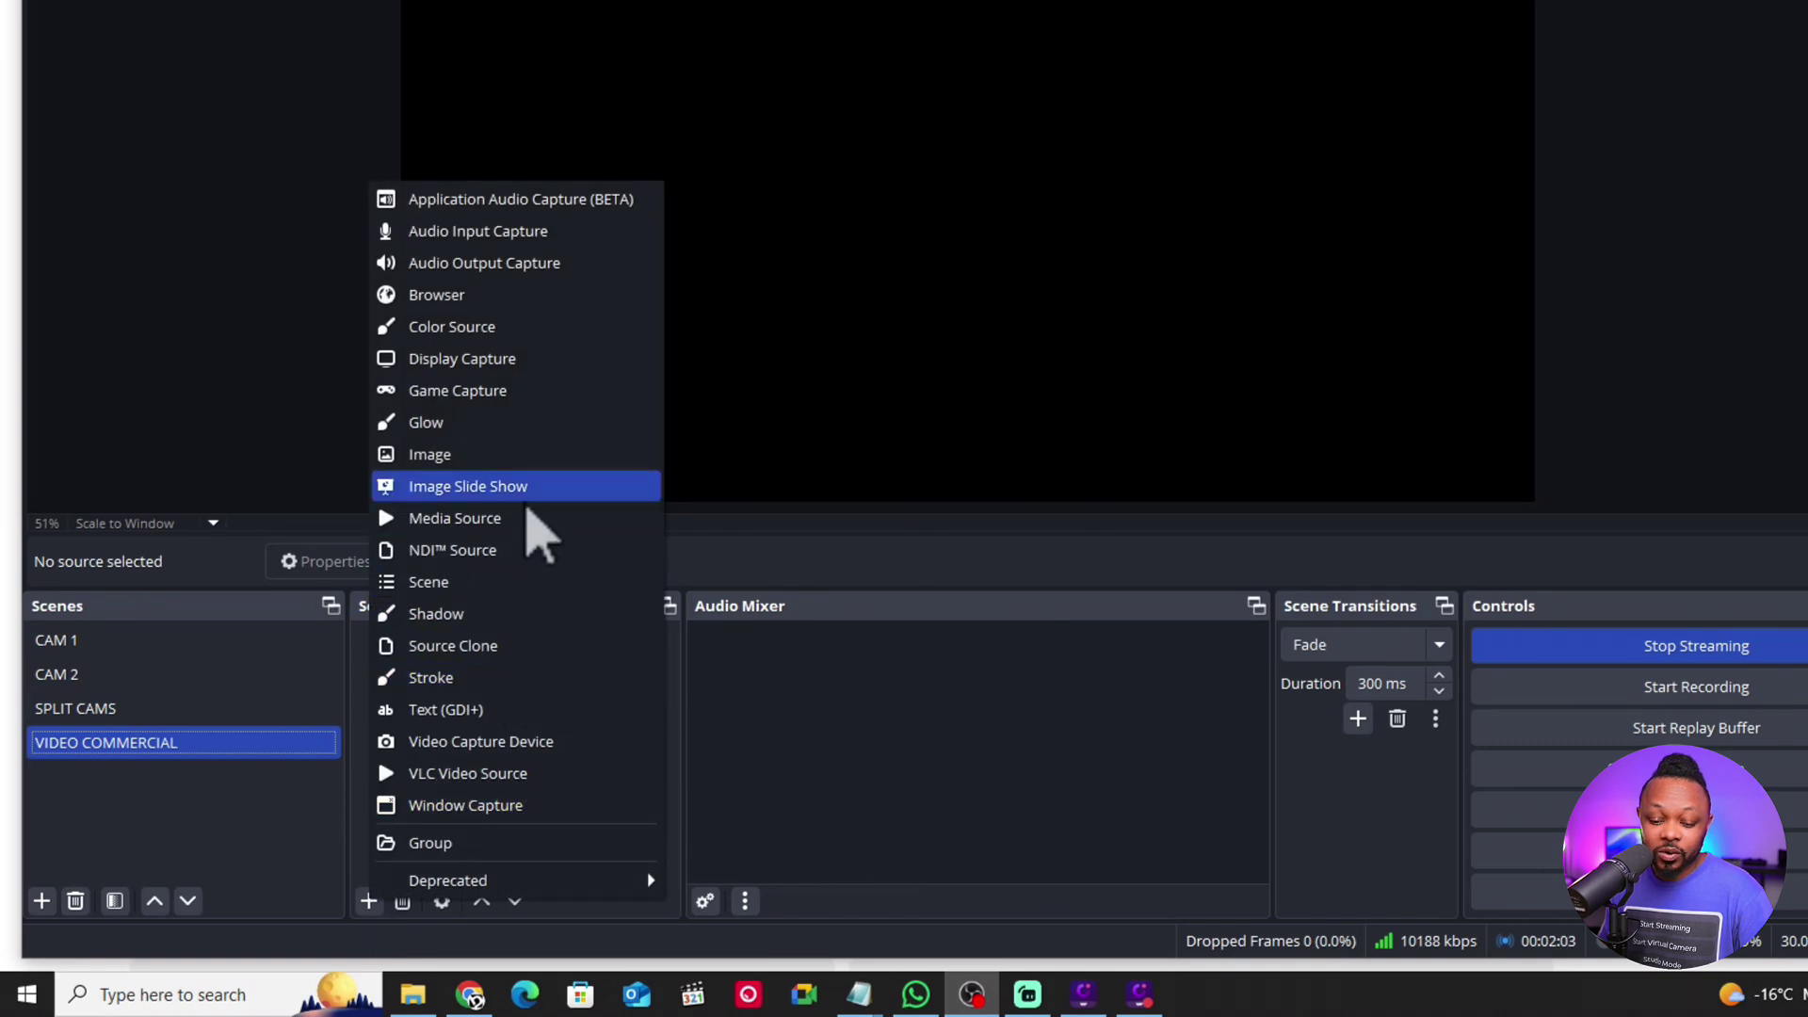
{"action": "left_click", "coordinate": [462, 521]}
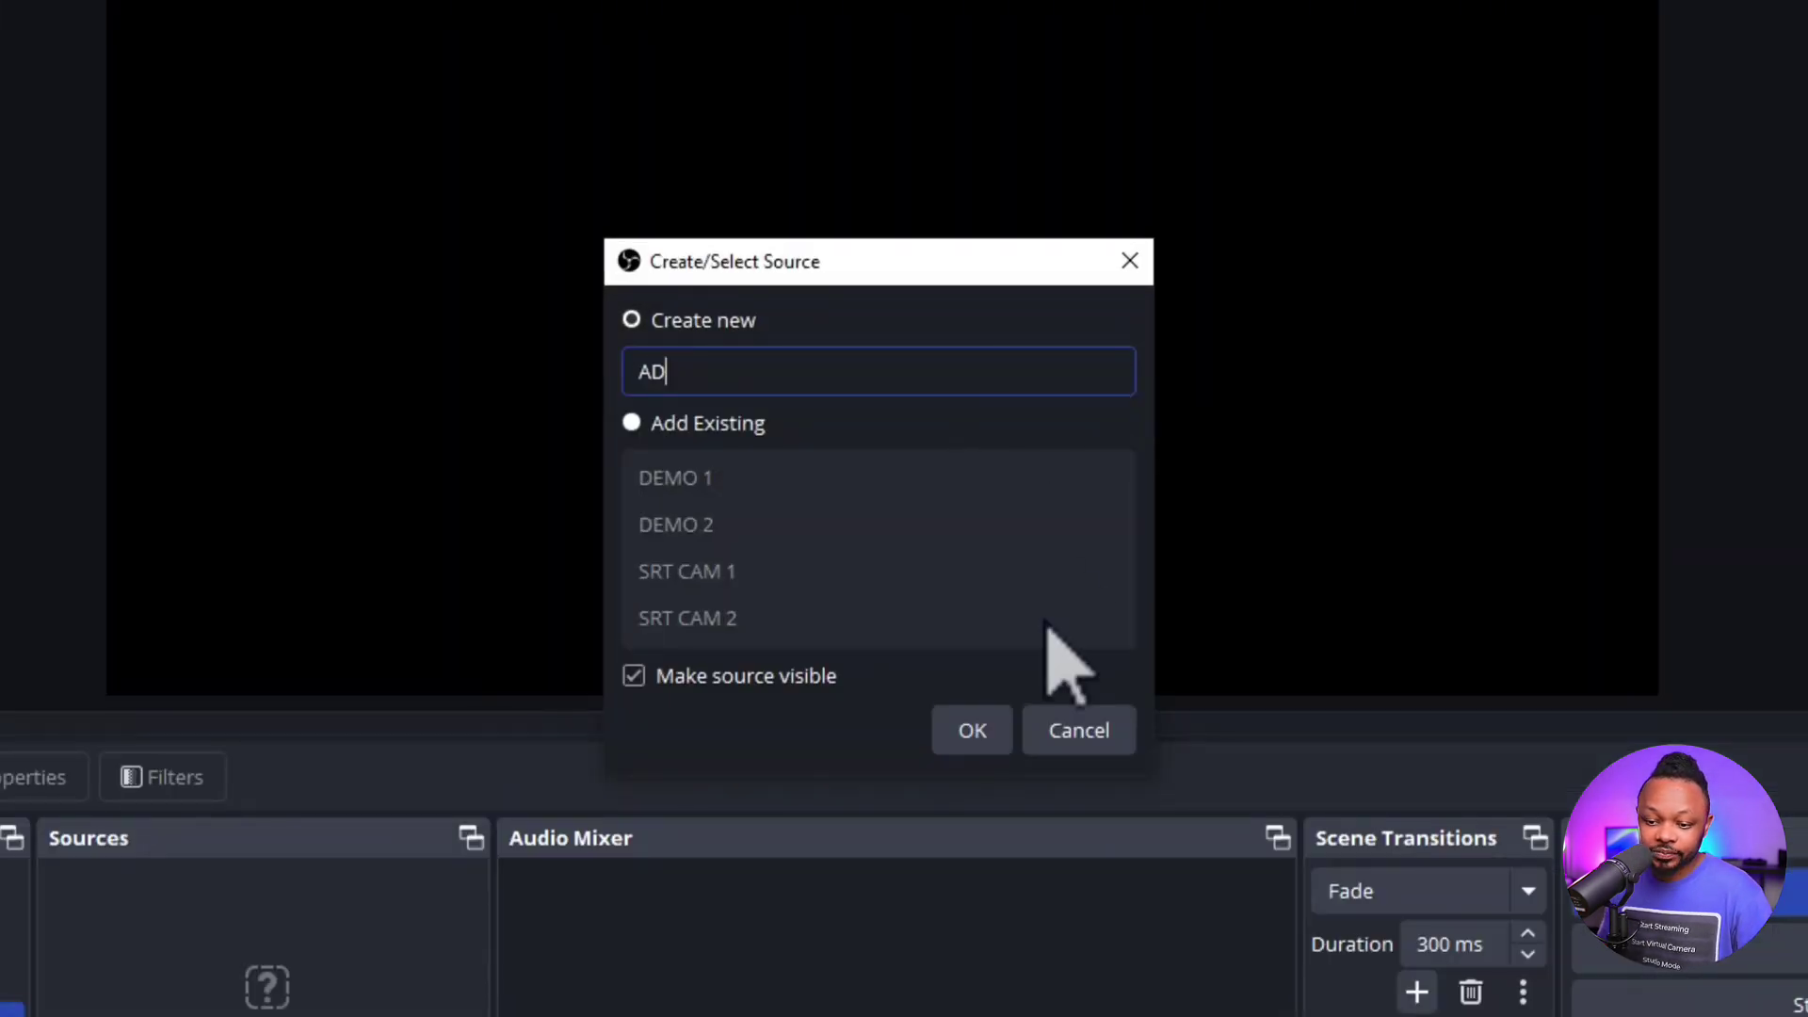
{"action": "type", "text": "AD"}
{"action": "left_click", "coordinate": [974, 744]}
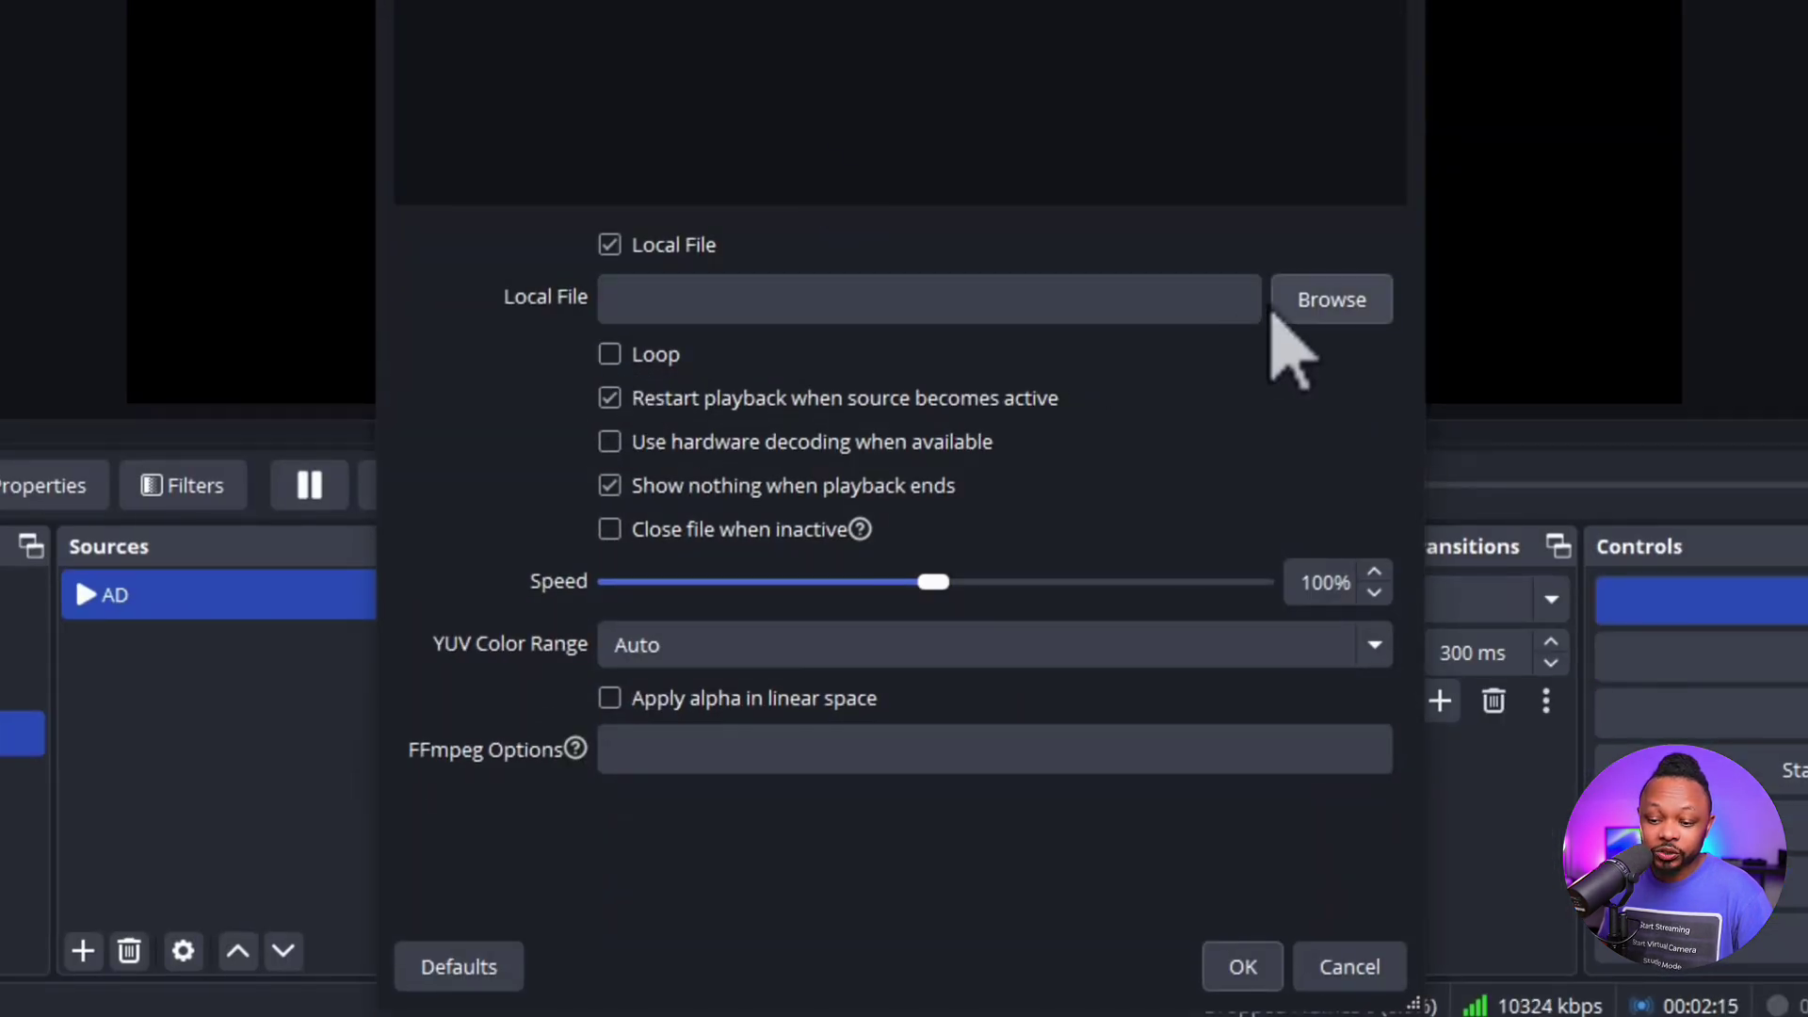
{"action": "left_click", "coordinate": [1352, 318]}
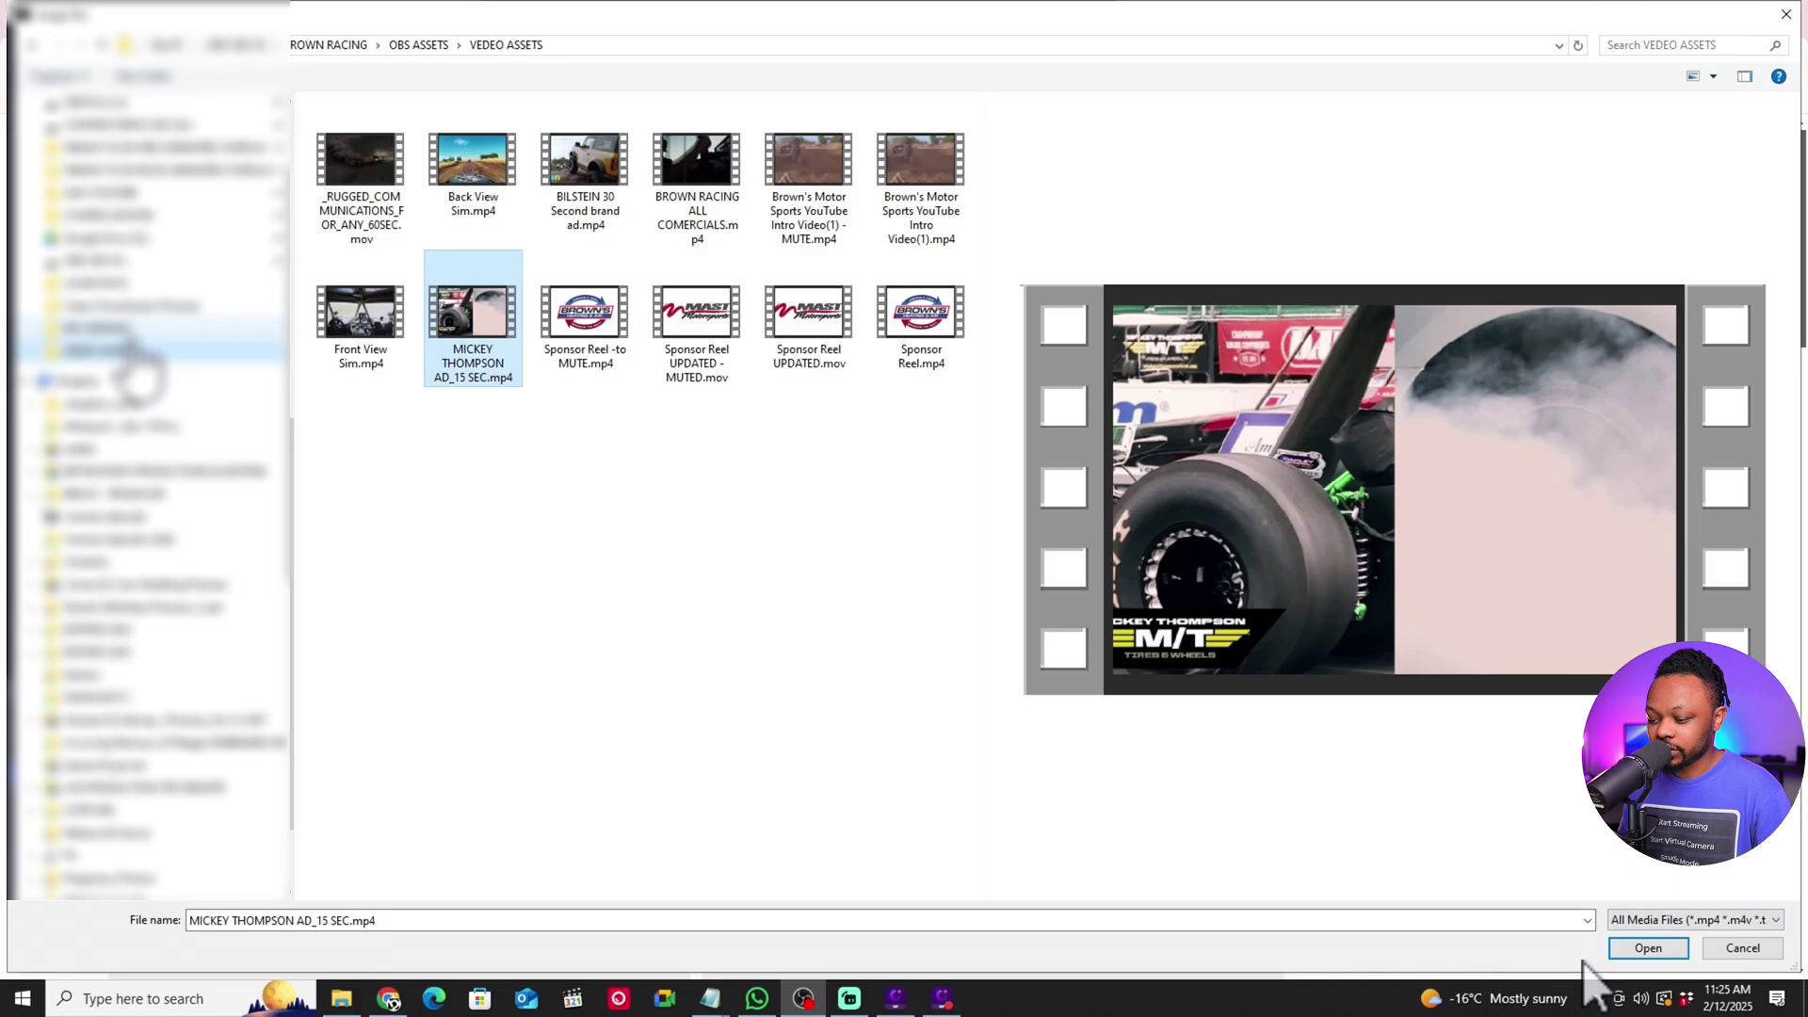
{"action": "left_click", "coordinate": [1648, 948]}
{"action": "left_click", "coordinate": [1036, 949]}
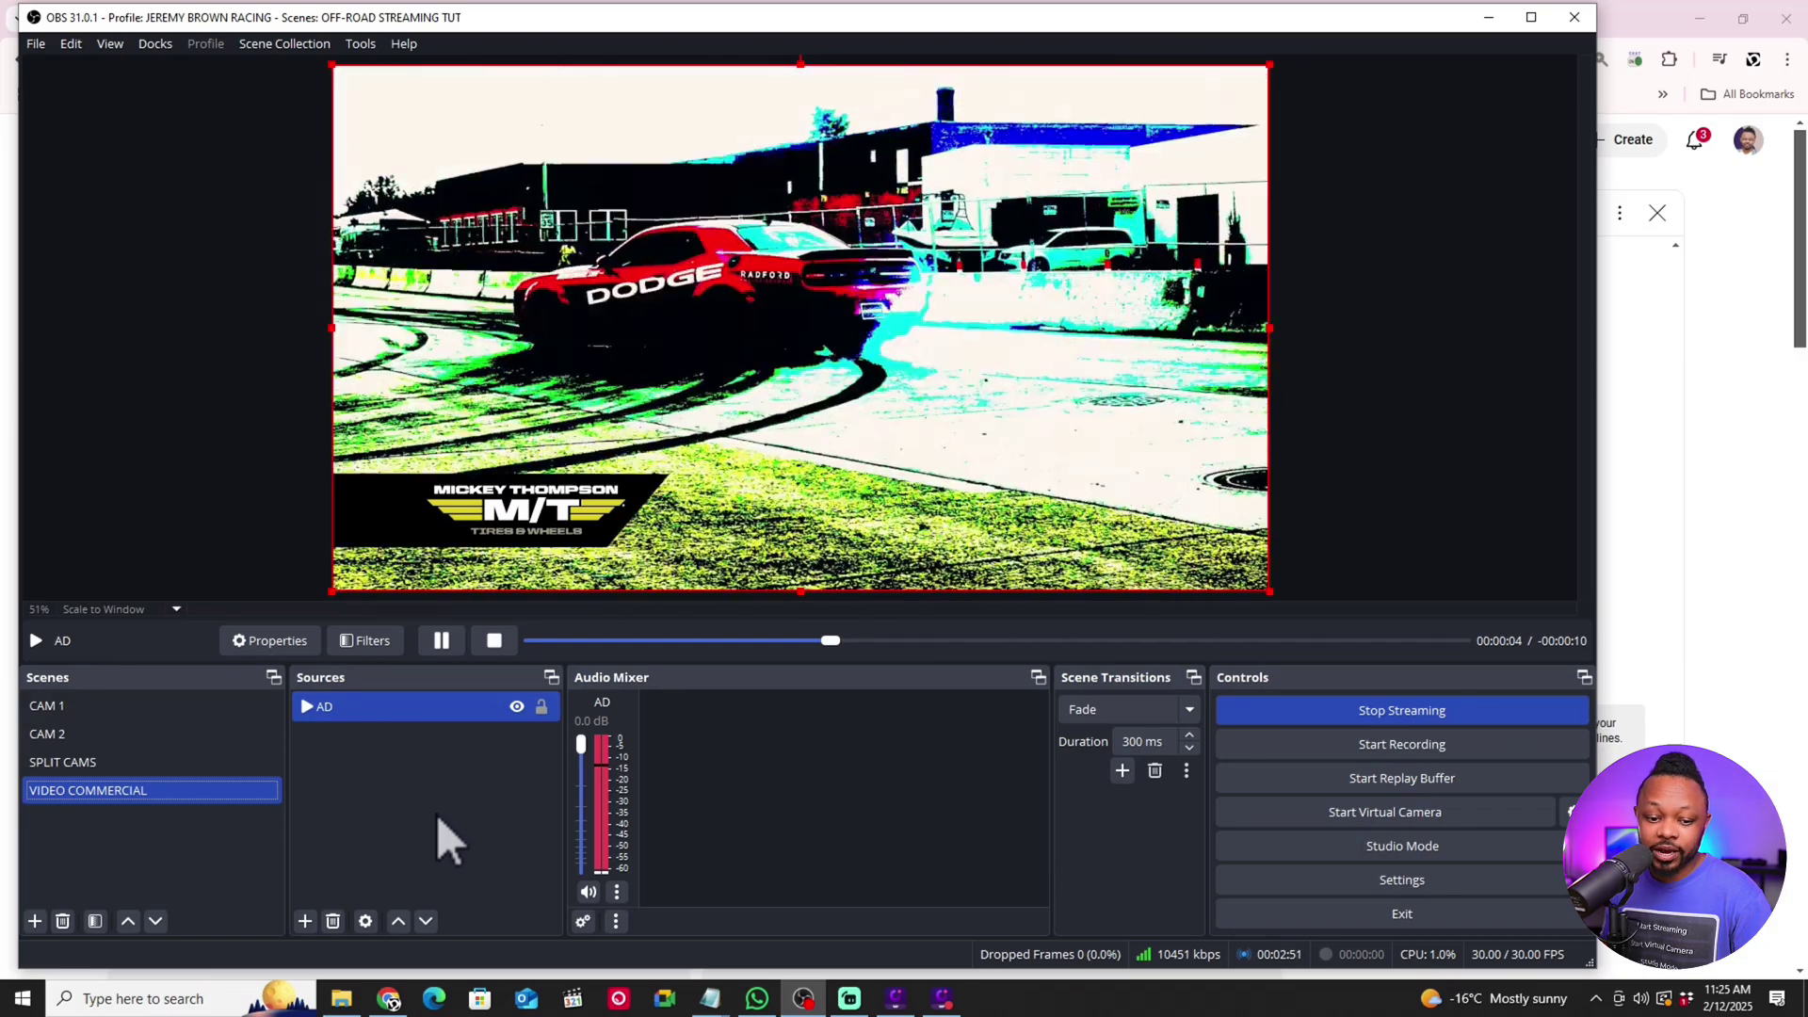
Step: Switch the live scene to SPLIT CAMS and return to VIDEO COMMERCIAL to play the ad
{"action": "left_click", "coordinate": [110, 762]}
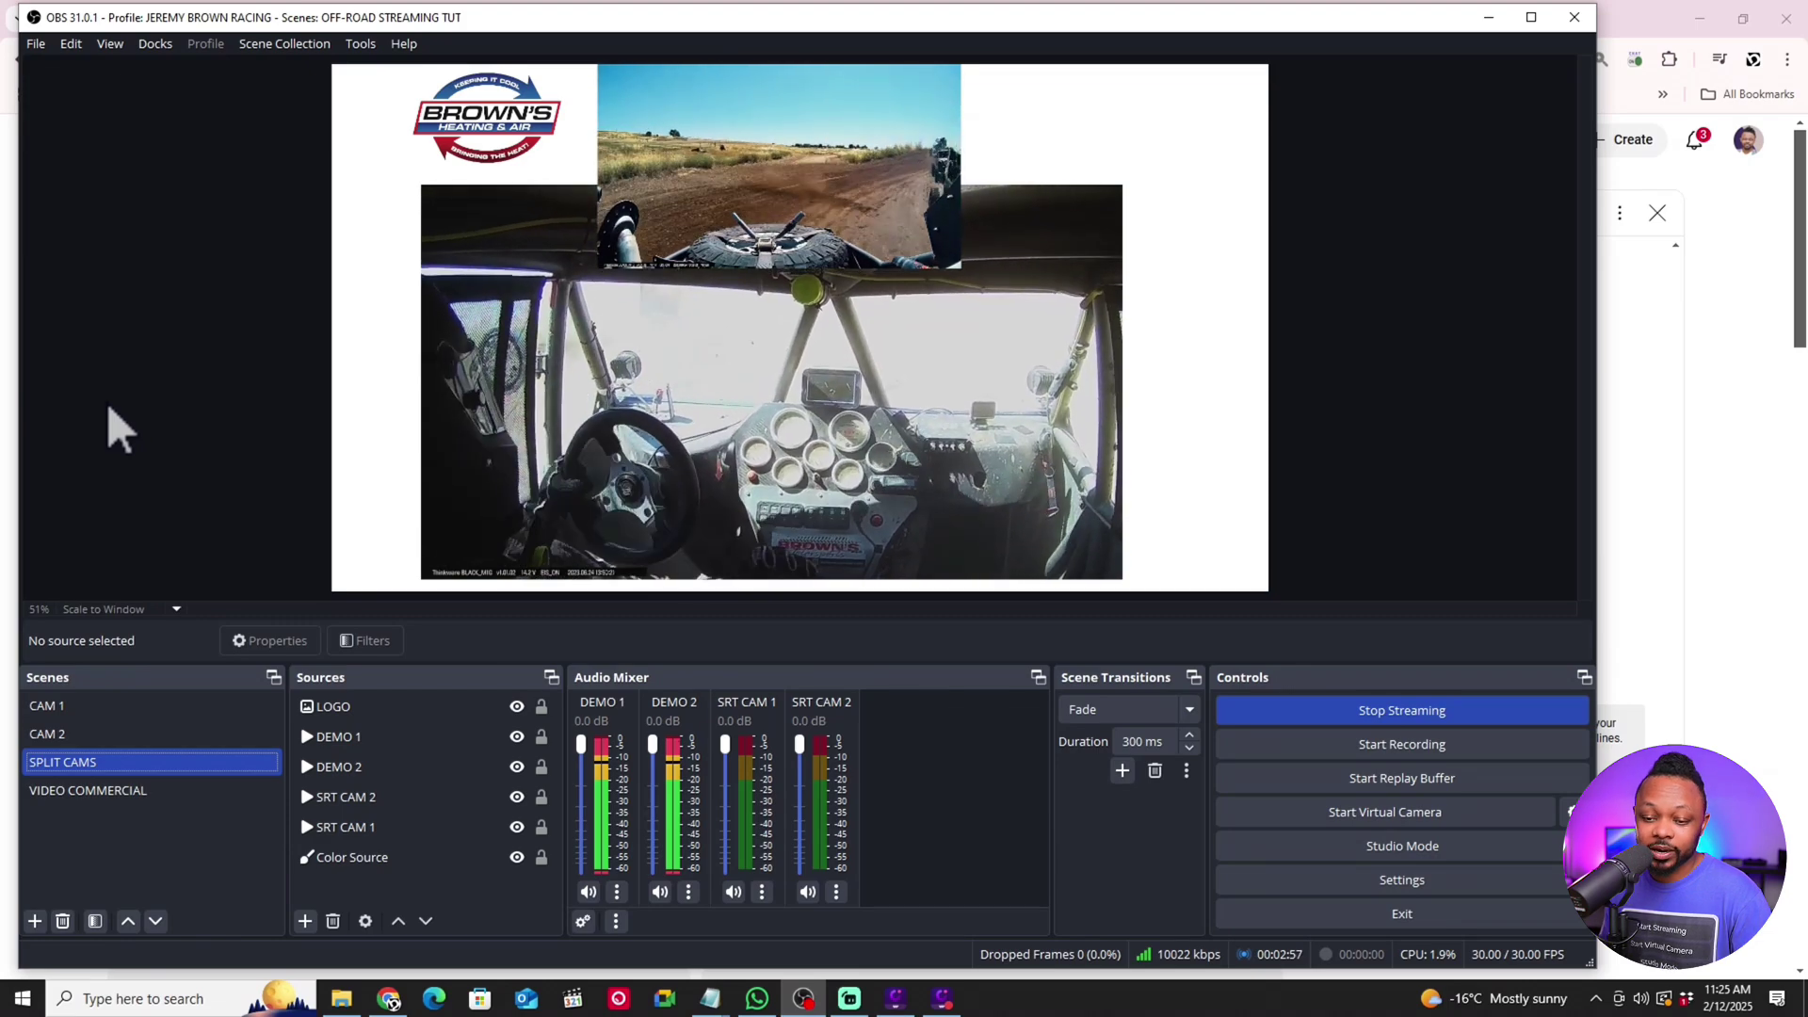
{"action": "left_click", "coordinate": [149, 791]}
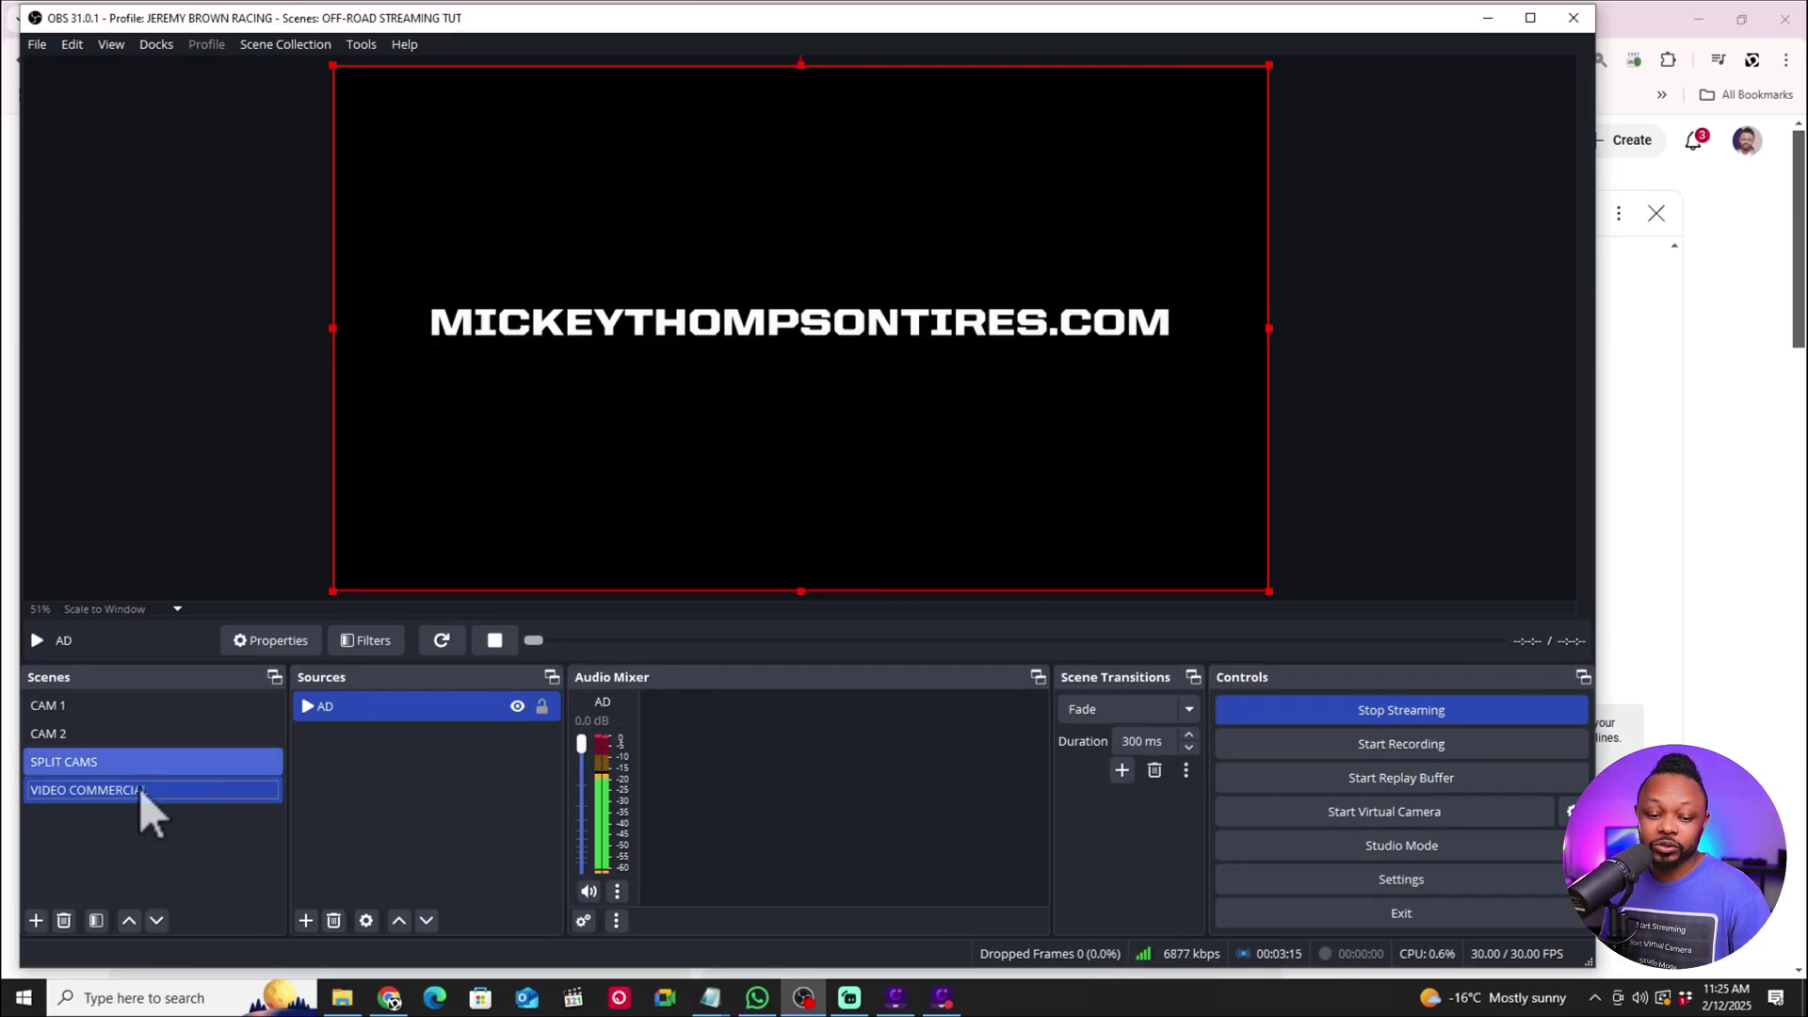
Step: View the STARING SOON, TEAM ORBIT INTRO, CAMERA ONE, CAMERA TWO and SPLIT FRONT scenes of the TEAM ORBIT DEMO collection in turn
{"action": "left_click", "coordinate": [132, 713]}
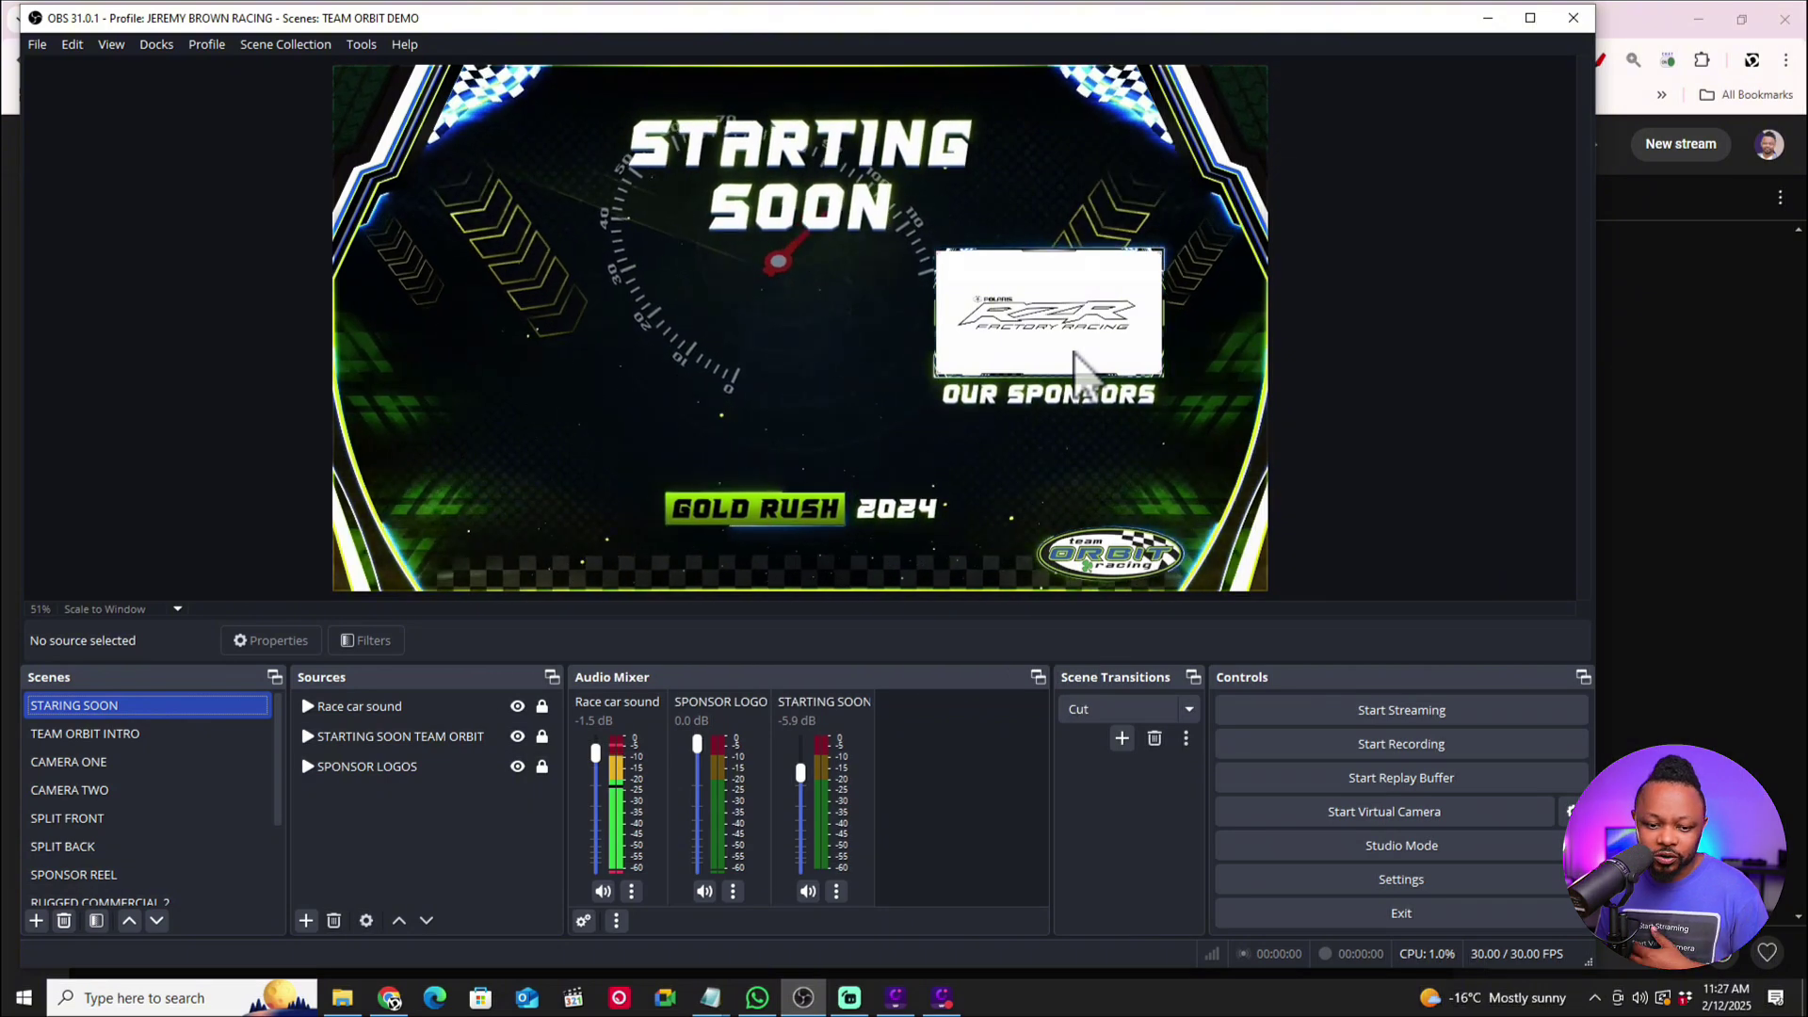
{"action": "left_click", "coordinate": [138, 734]}
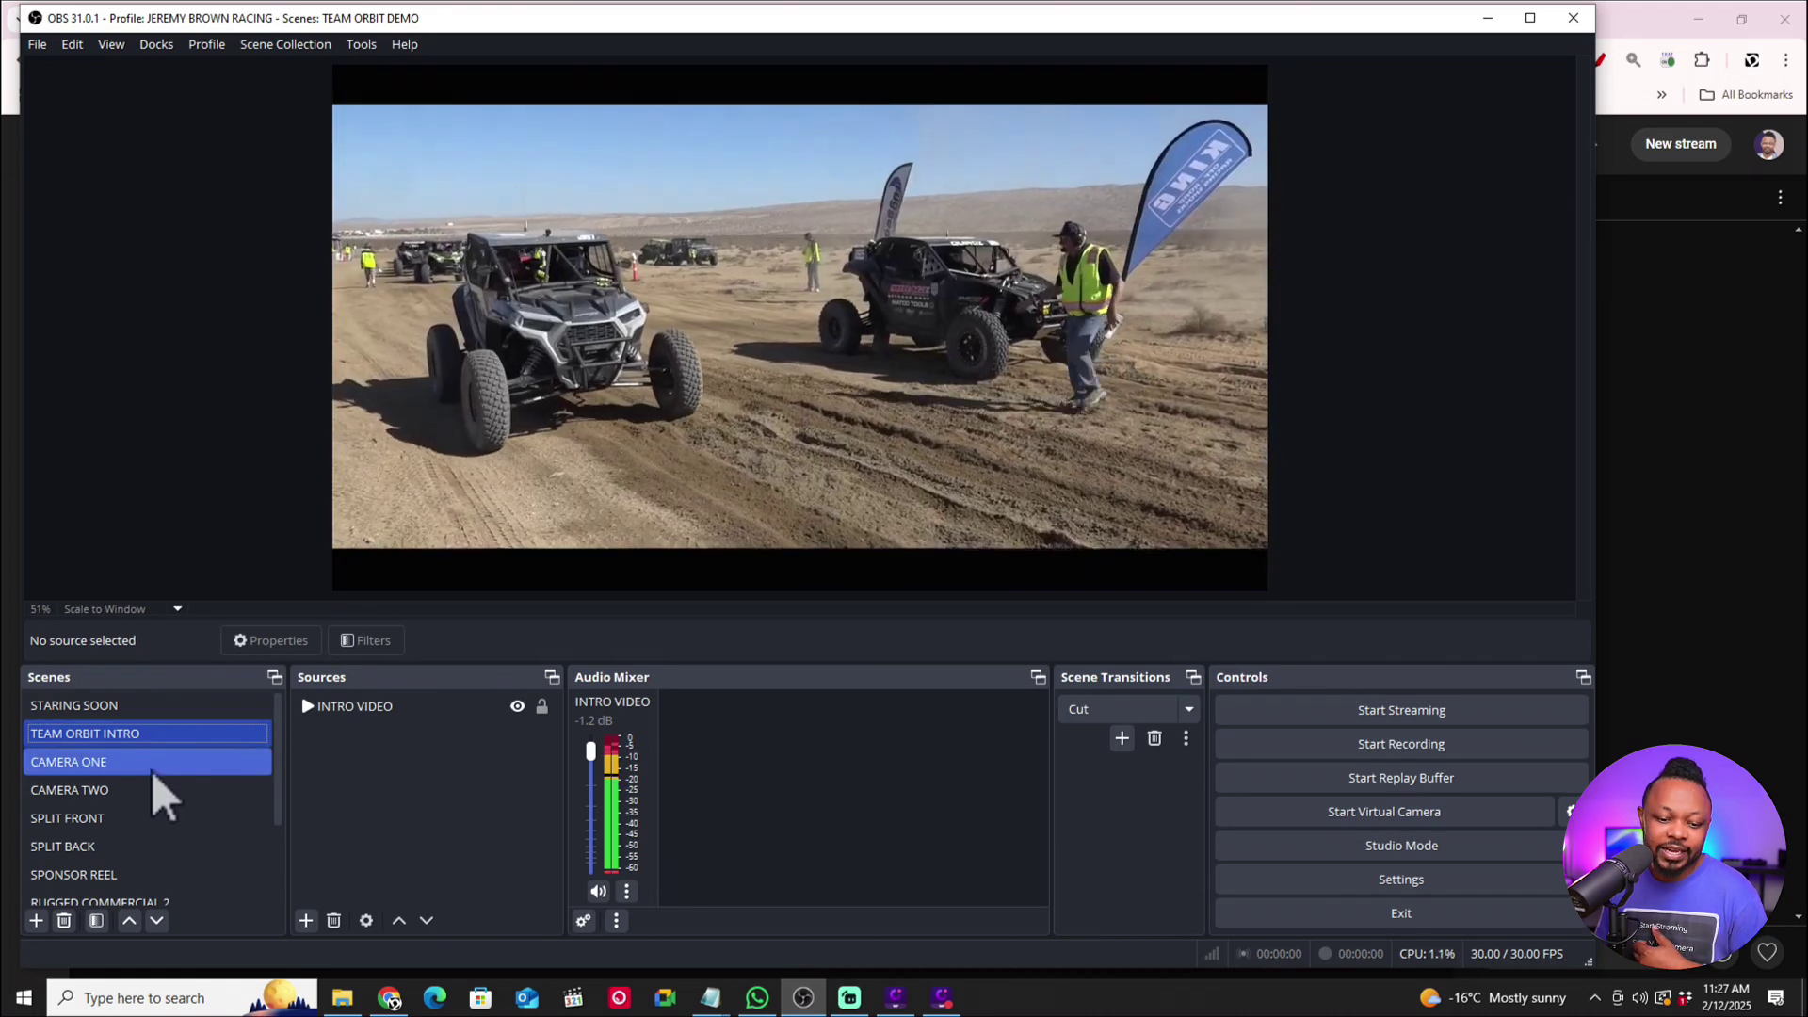
{"action": "left_click", "coordinate": [151, 765]}
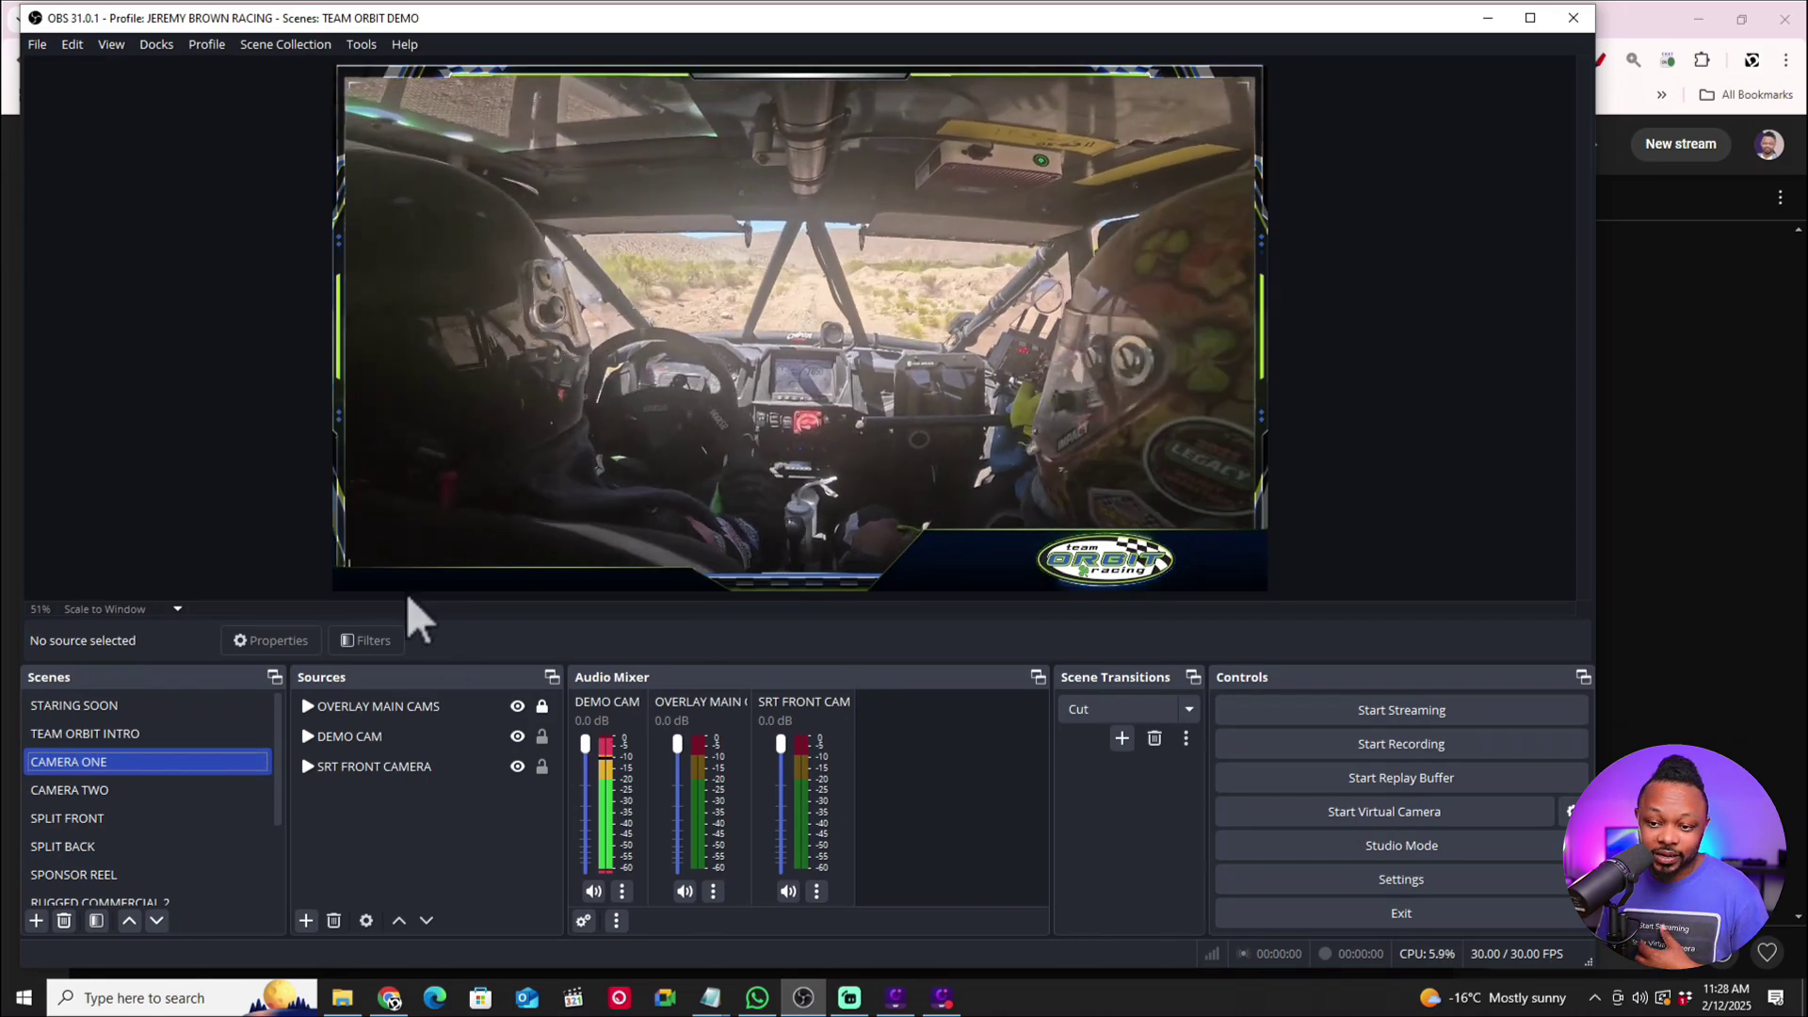
{"action": "left_click", "coordinate": [142, 788]}
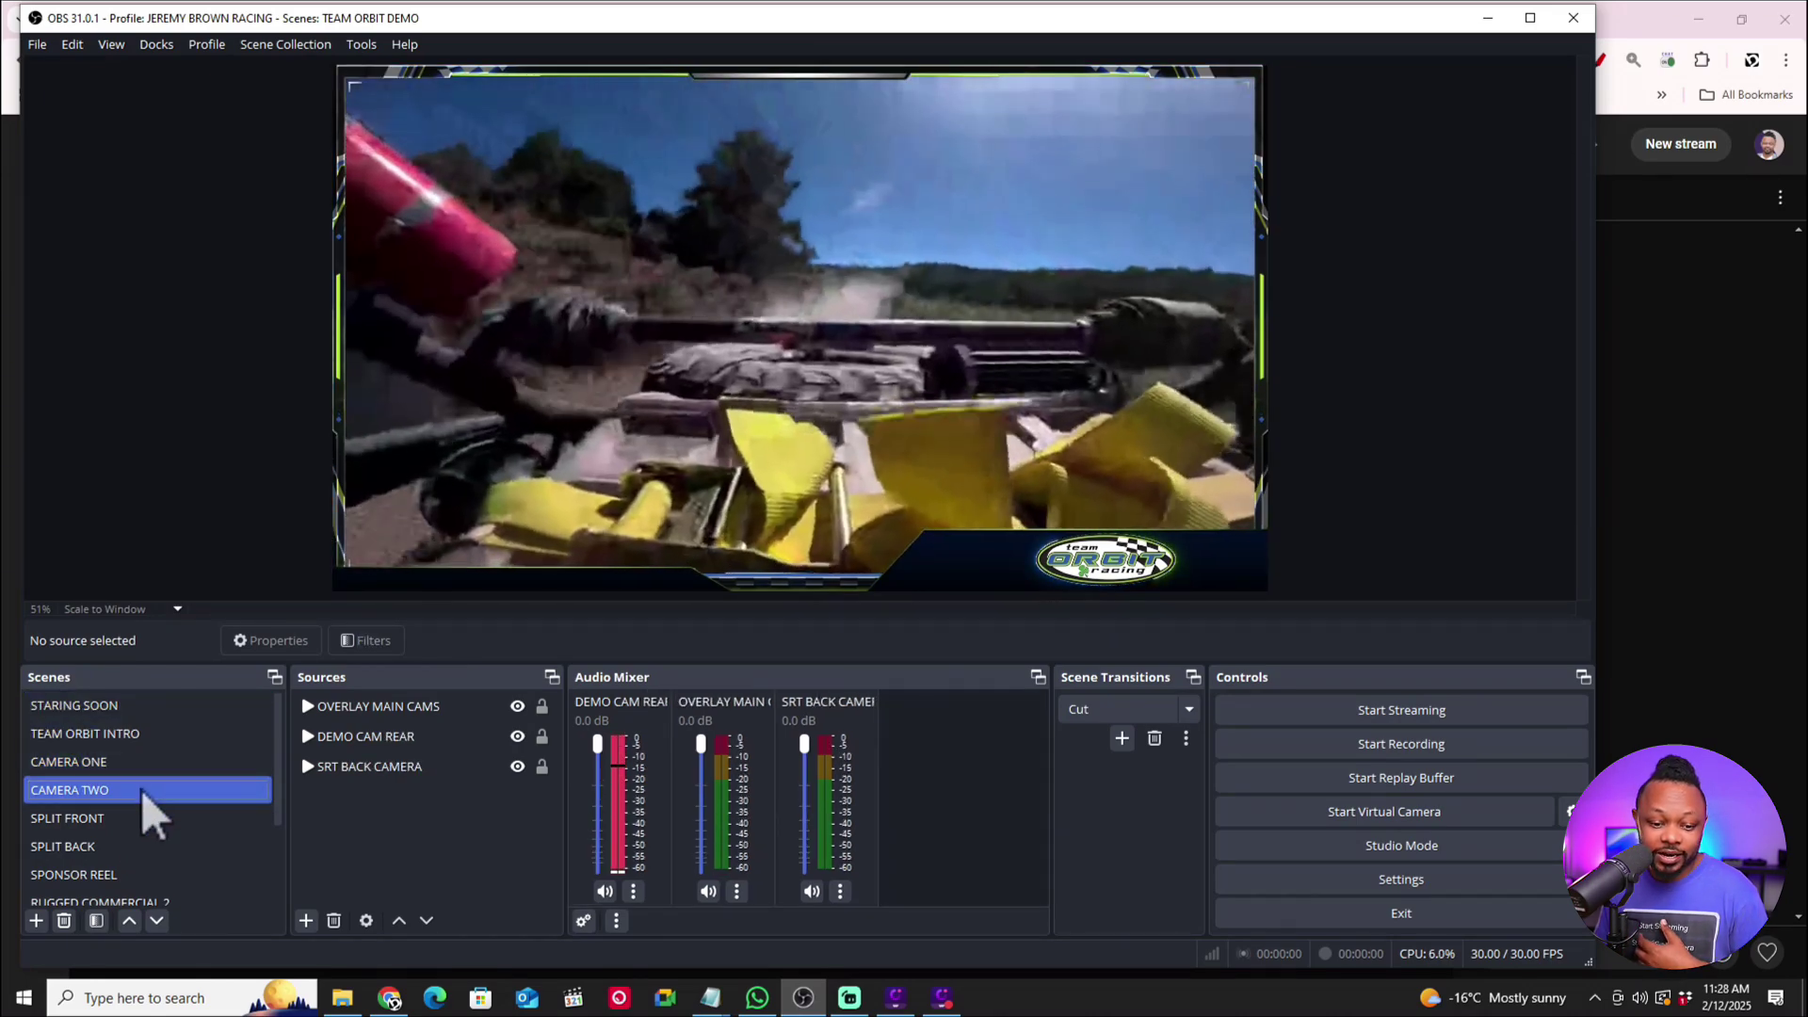
{"action": "left_click", "coordinate": [128, 825]}
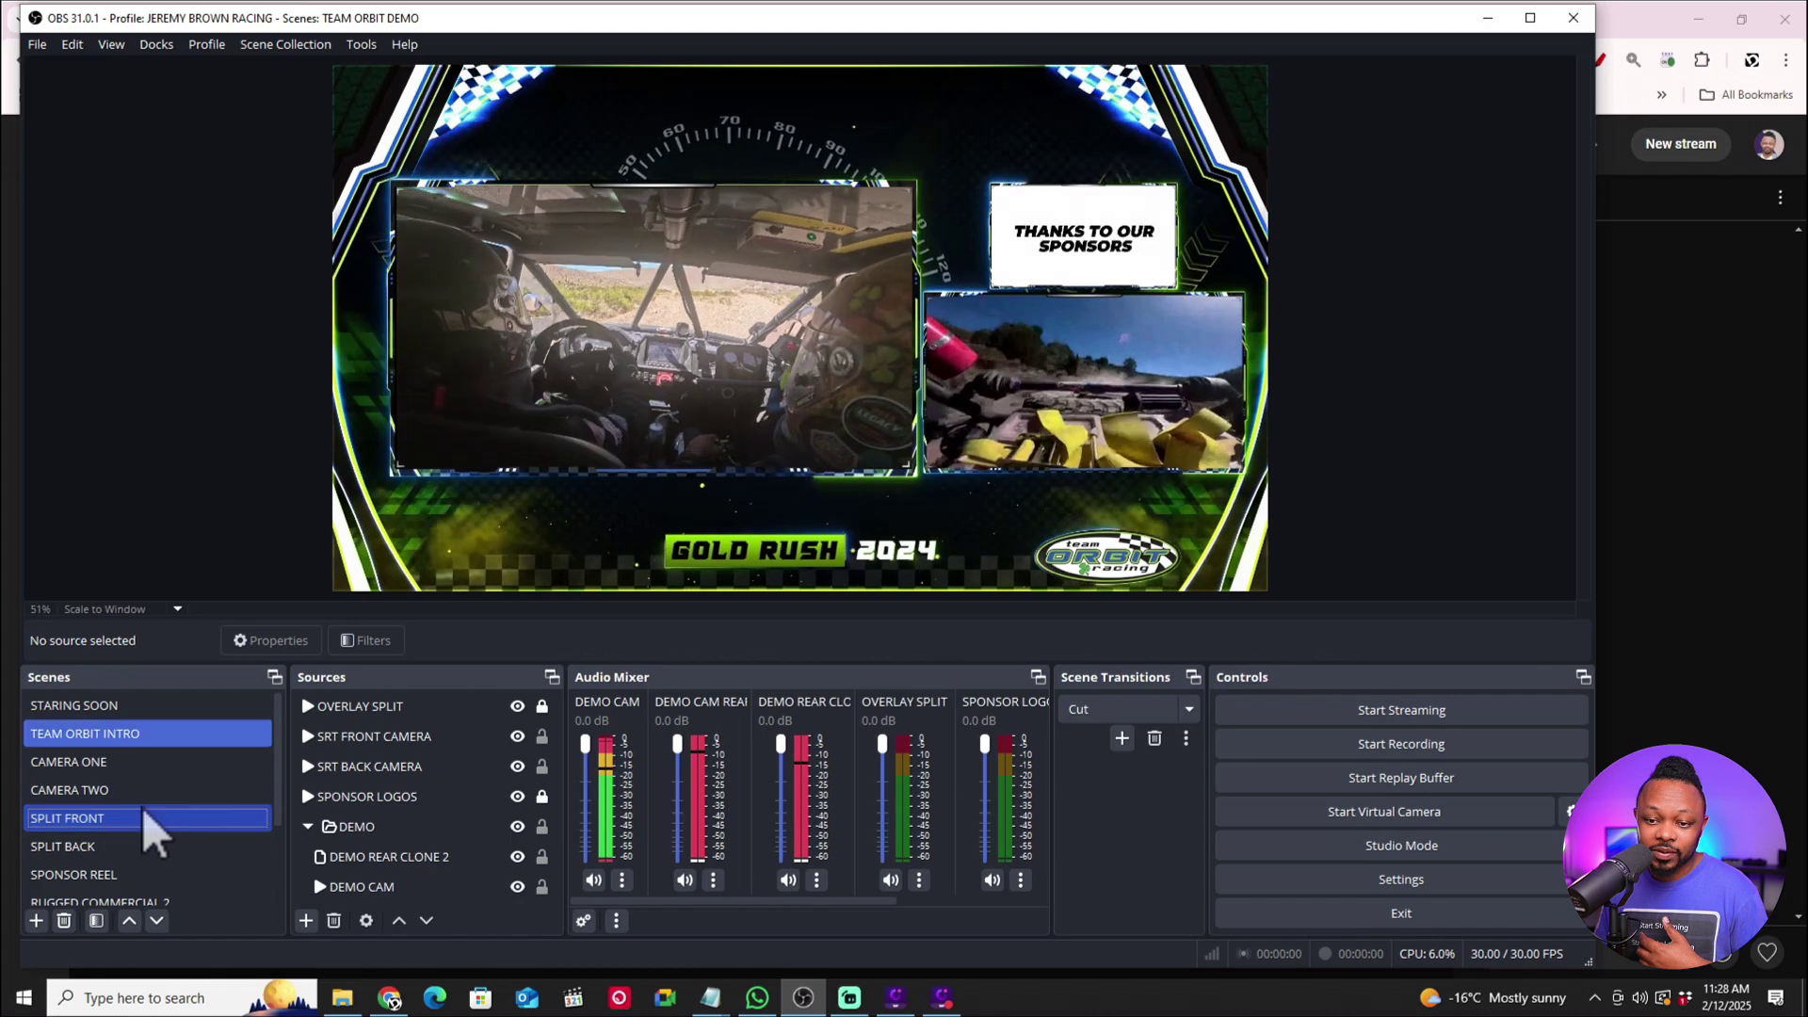